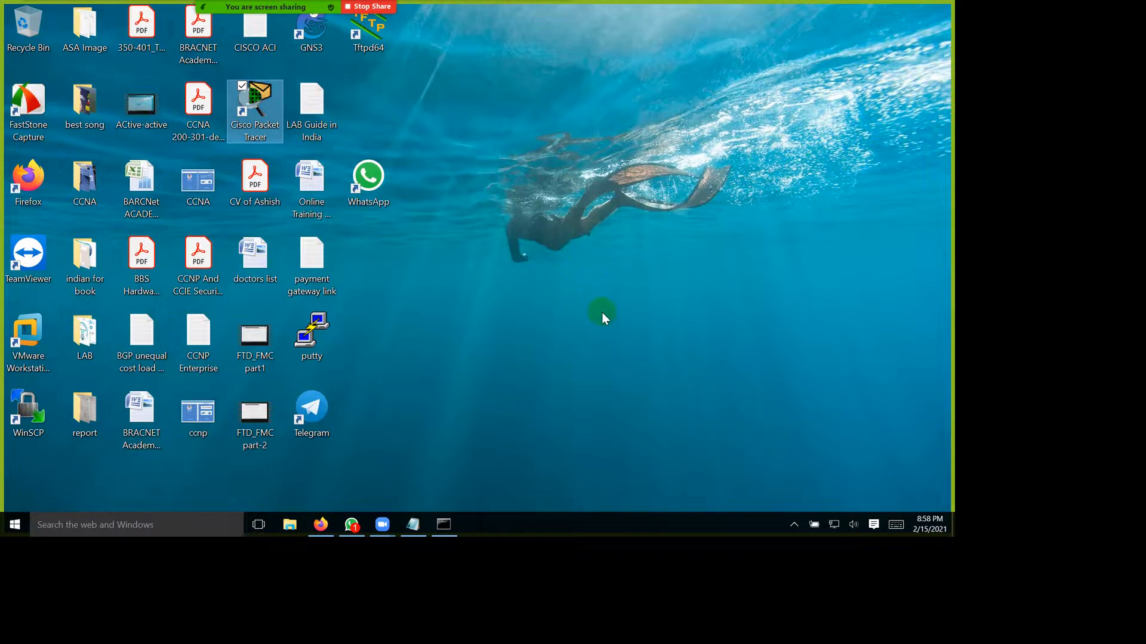
Step: Refresh the desktop and launch Cisco Packet Tracer
right_click(703, 207)
left_click(608, 256)
left_click(296, 167)
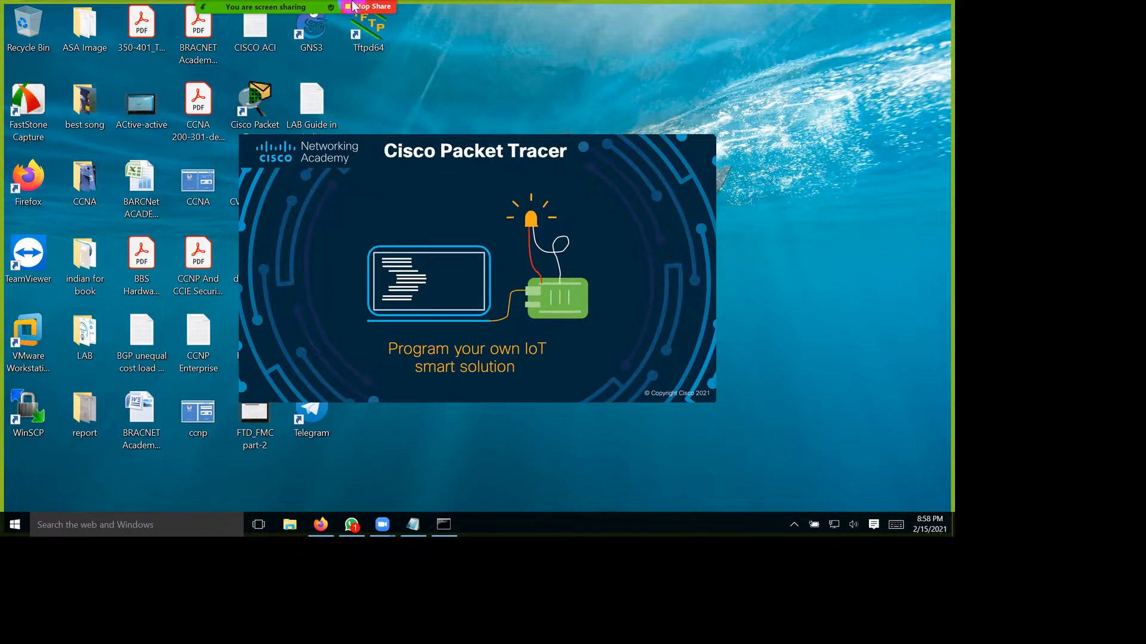
mouse_move(384, 6)
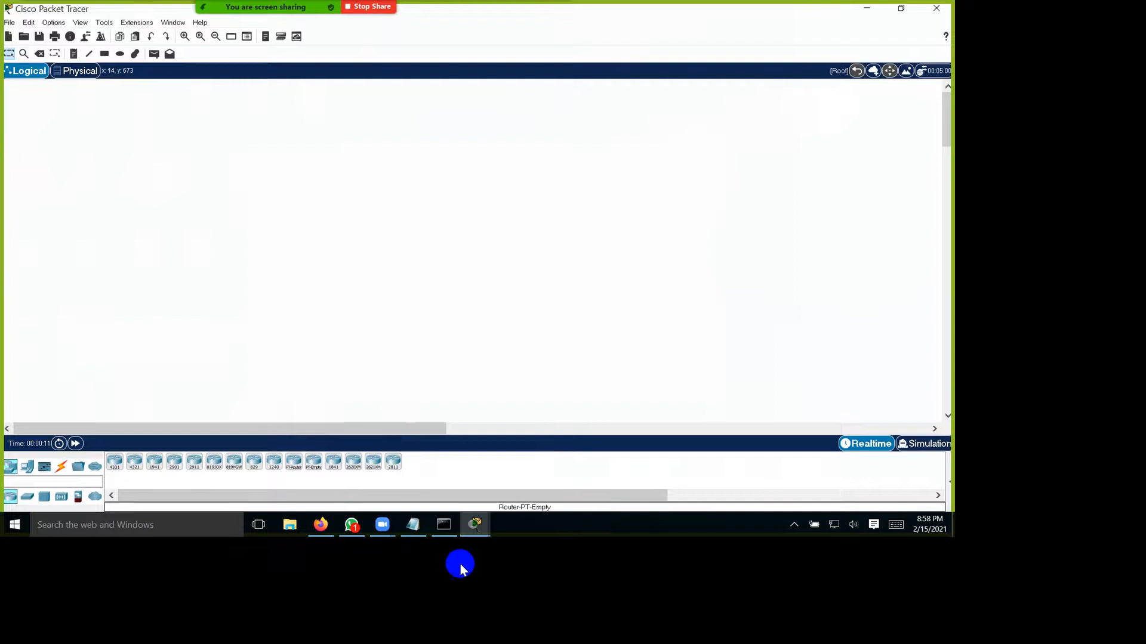
left_click(29, 496)
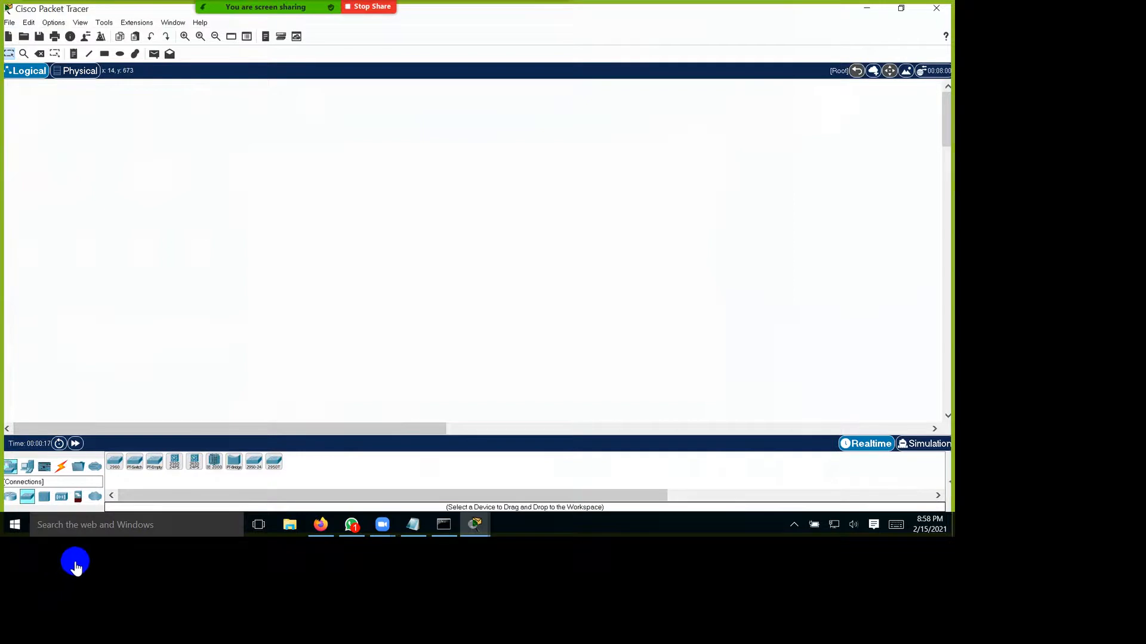
left_click(61, 466)
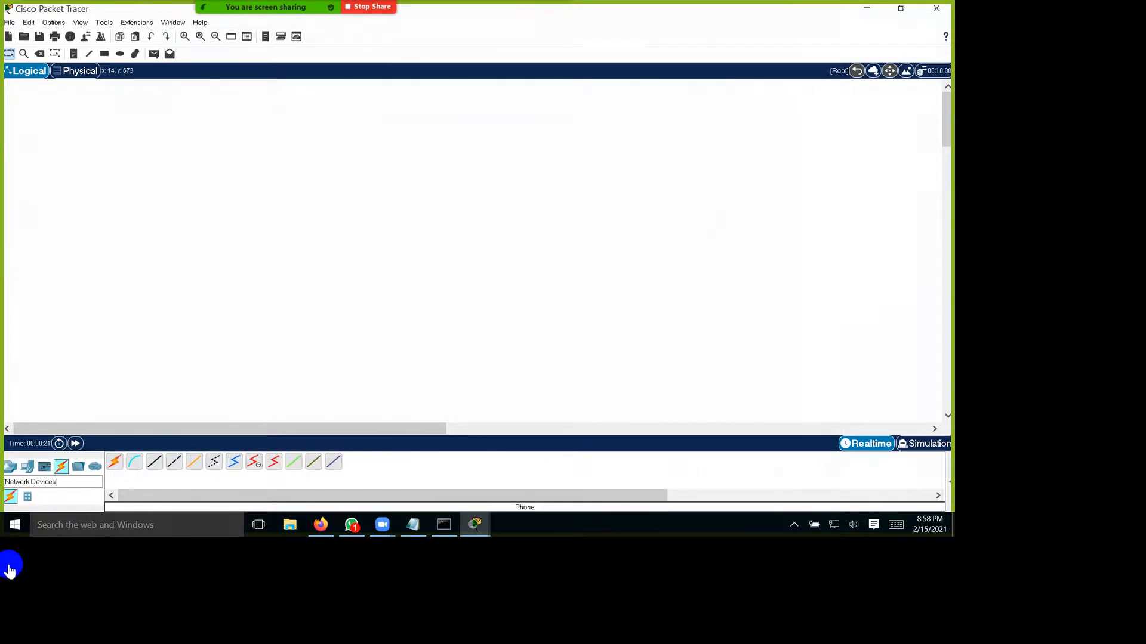
left_click(9, 467)
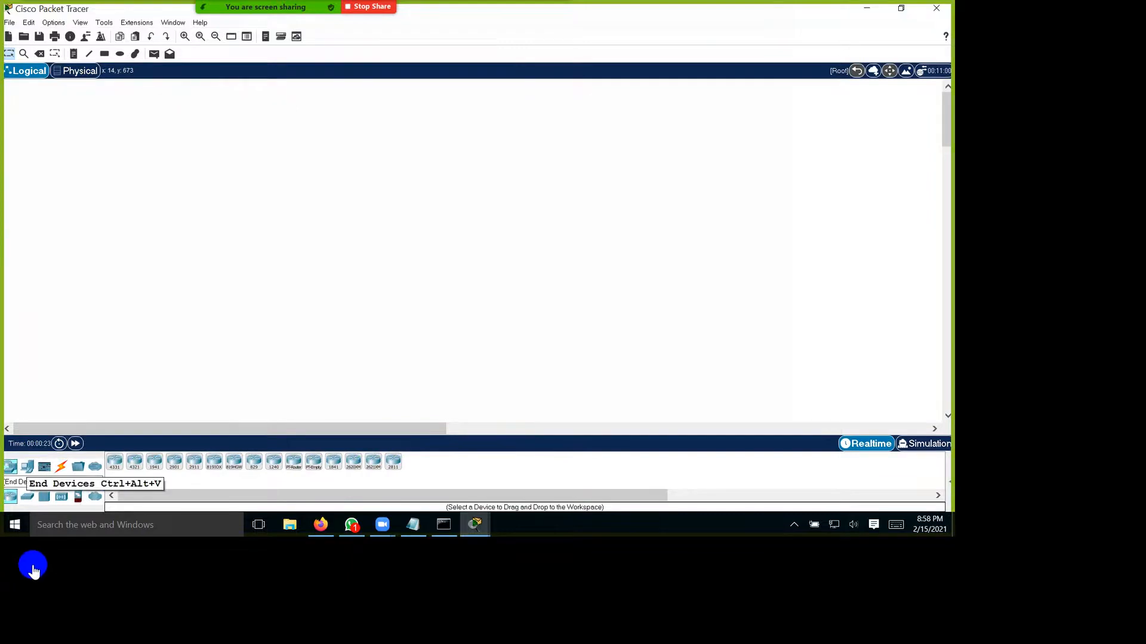
left_click(26, 467)
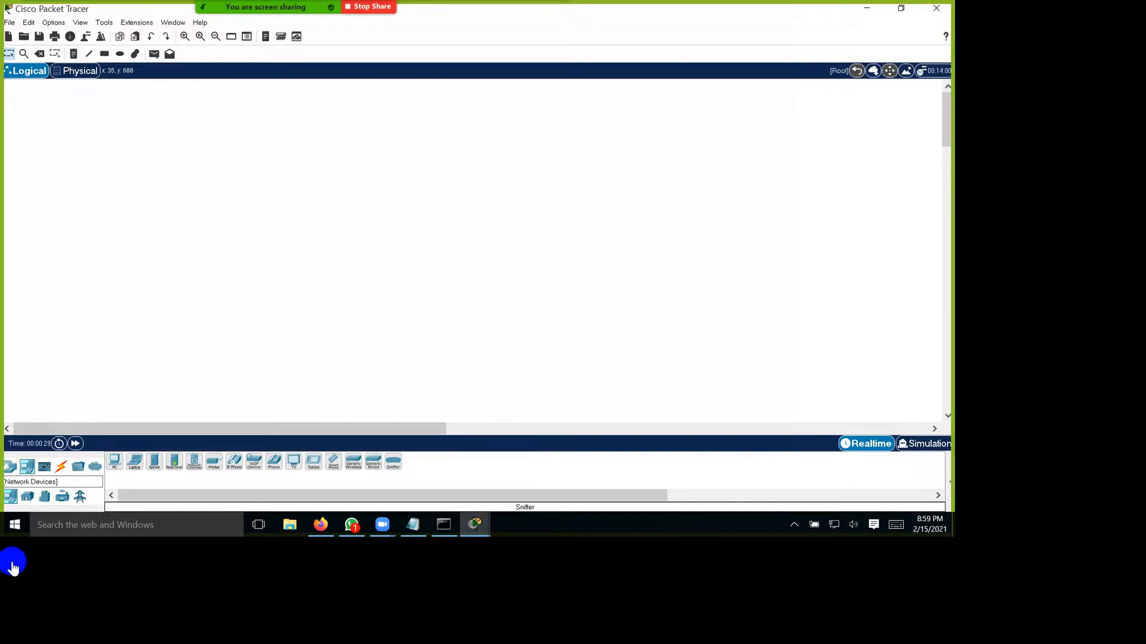
Step: Place a 2811 router in the right half of the blank logical workspace
left_click(10, 467)
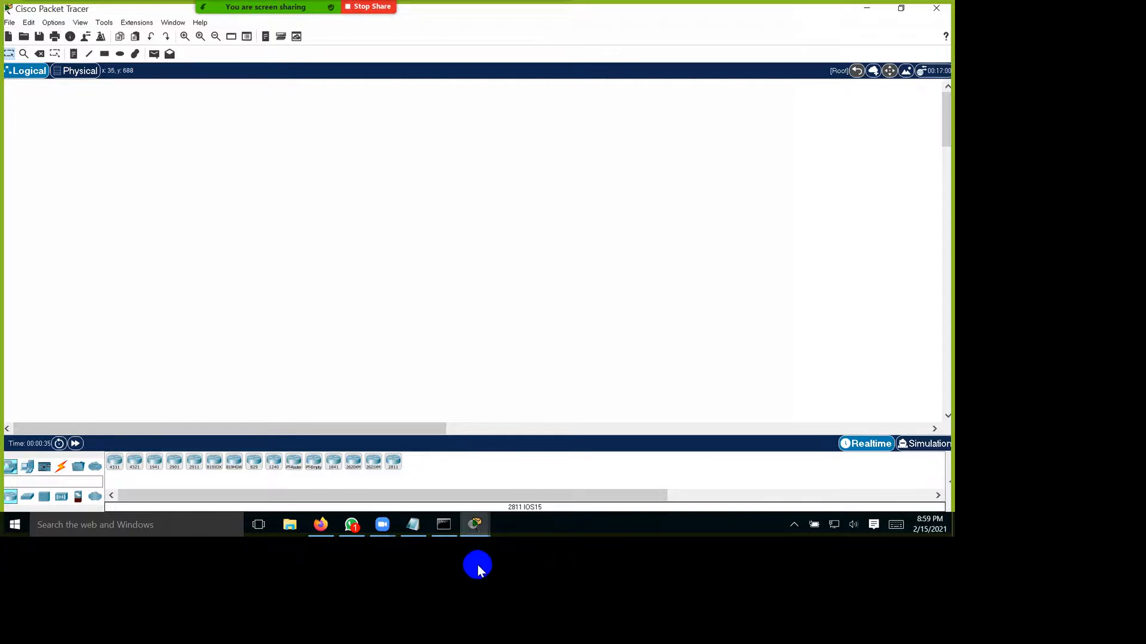
left_click(718, 247)
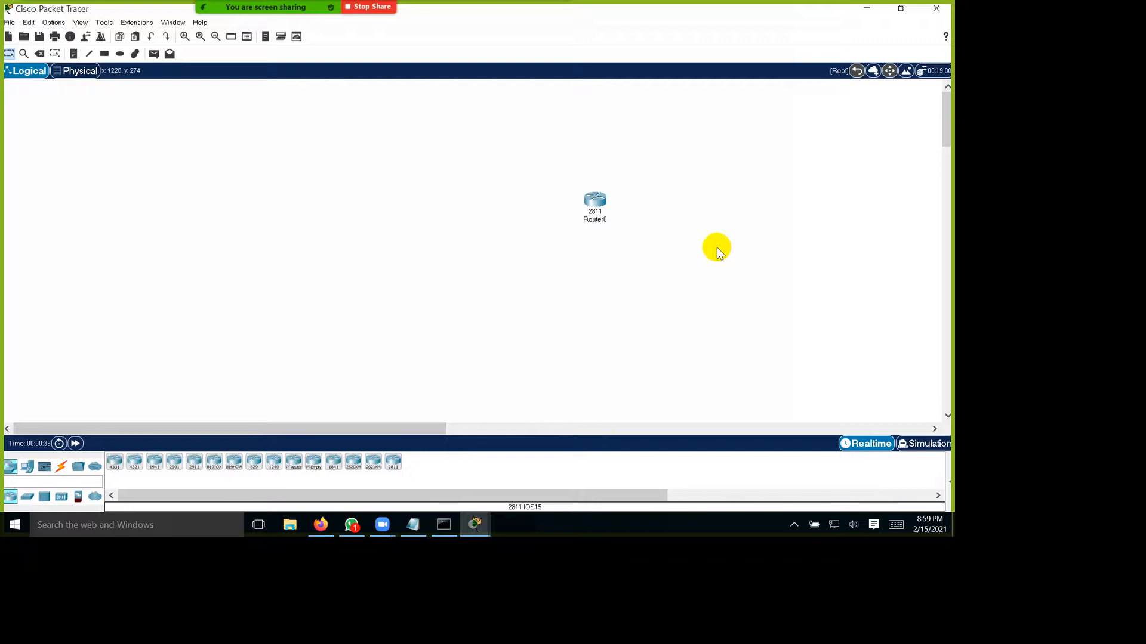
left_click_drag(710, 240, 670, 238)
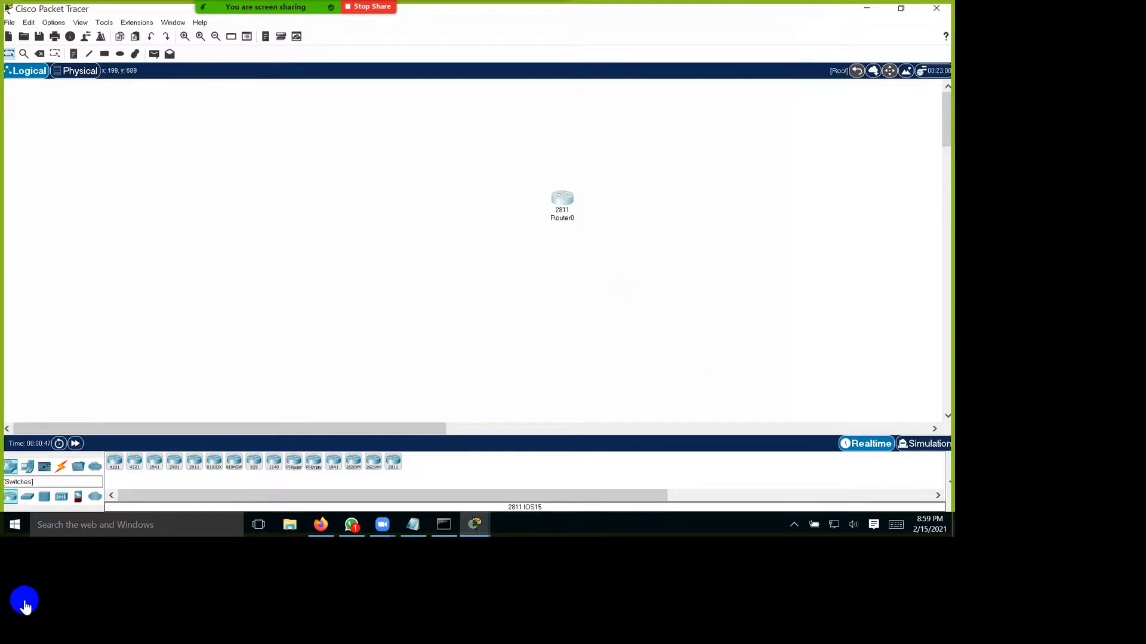
Step: Add a 2960 switch to the workspace, level with the router and to its left
left_click(27, 497)
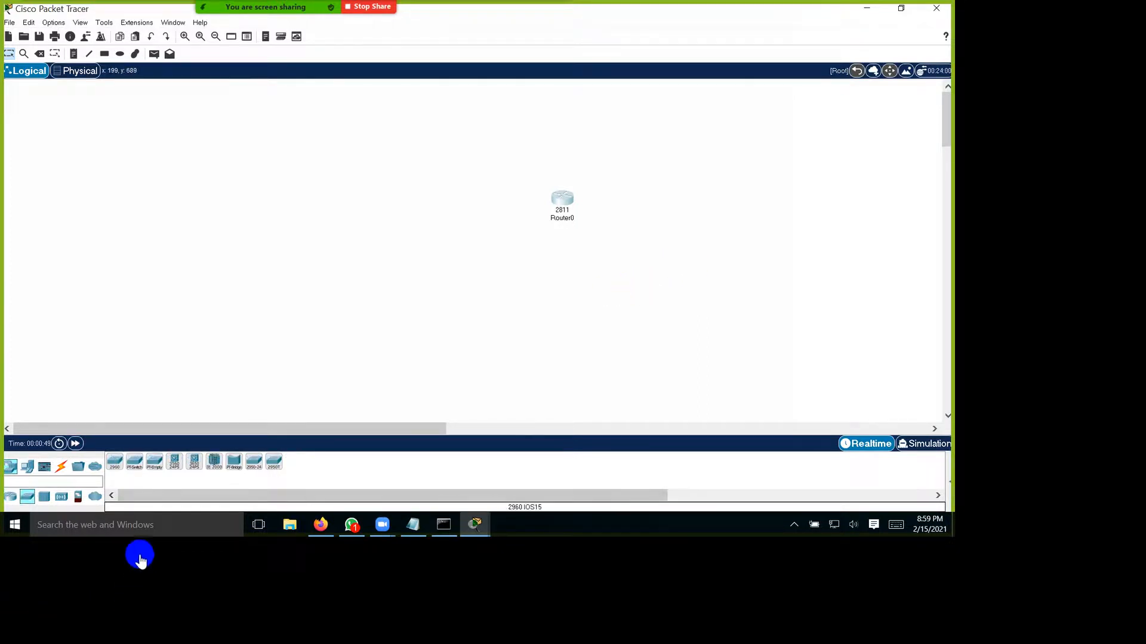
left_click(115, 462)
left_click(465, 245)
left_click_drag(457, 252, 471, 245)
Step: Add two PCs and a server in a column to the left of the switch
left_click(27, 466)
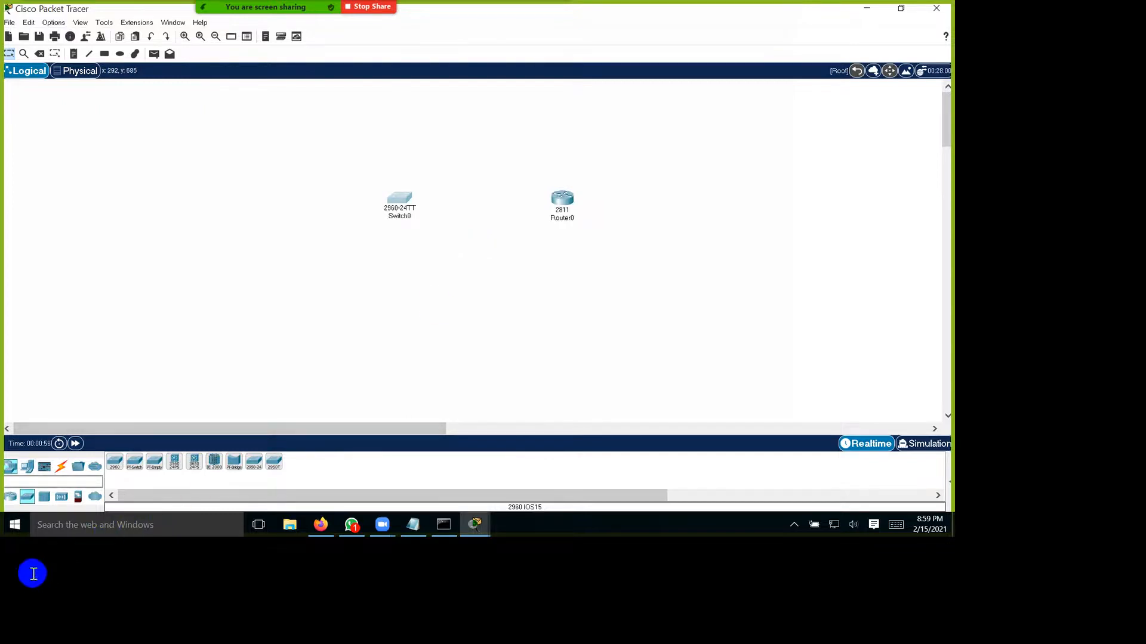
left_click(115, 462)
left_click(223, 113)
left_click(115, 461)
left_click(208, 216)
left_click(154, 462)
left_click(207, 318)
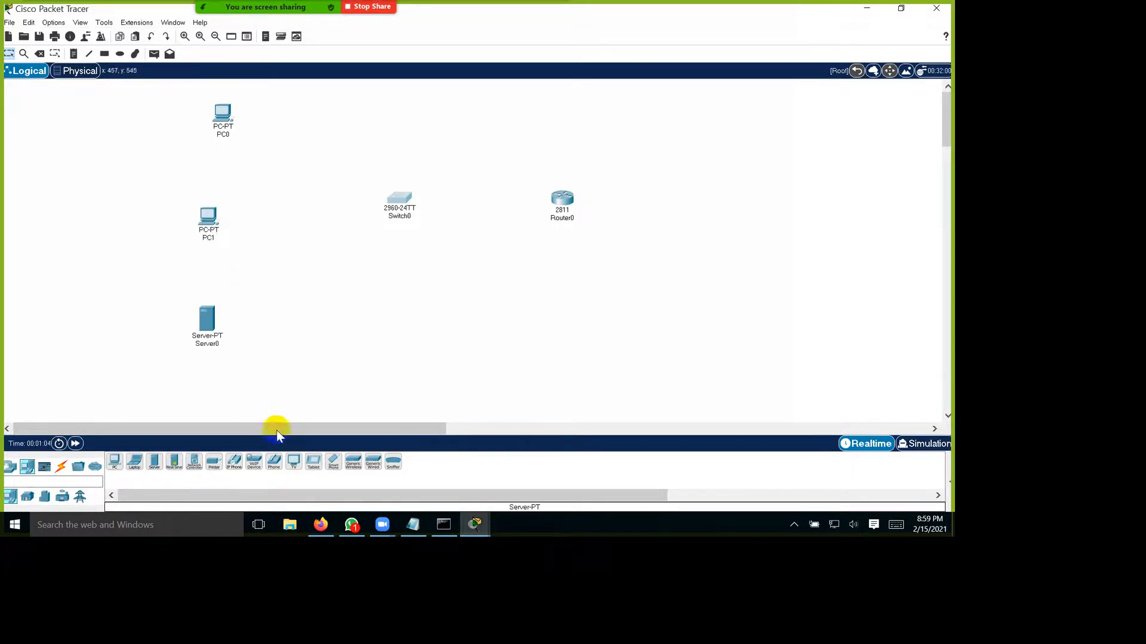
Step: Rearrange the topology with the server above and right of the router, PC1 level with the switch and PC0 below PC1
left_click_drag(400, 199, 365, 220)
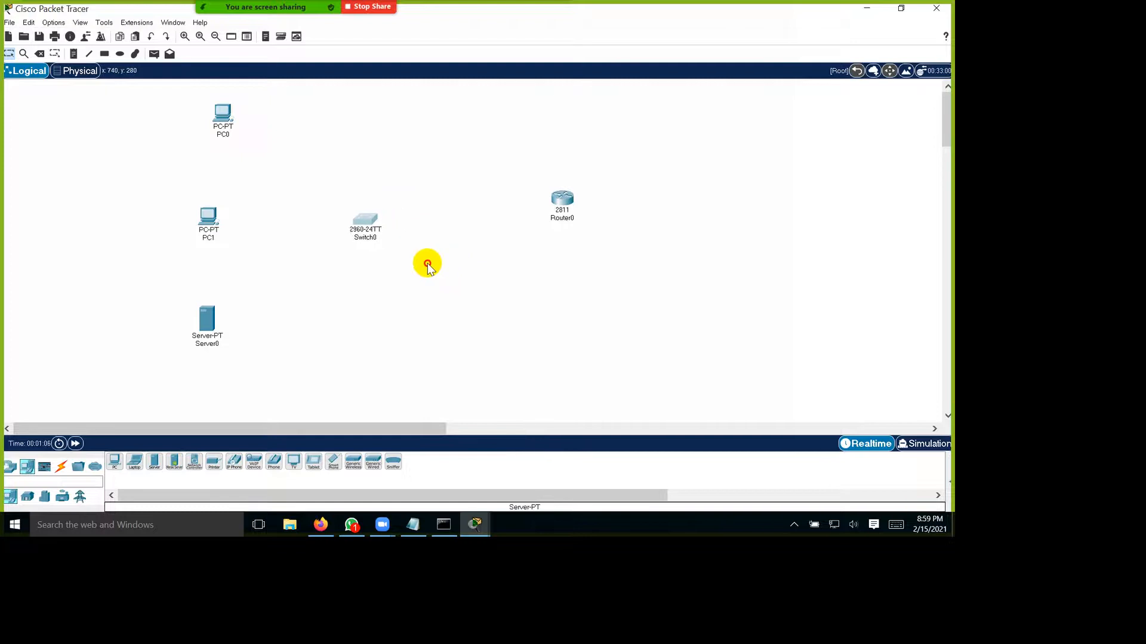
left_click_drag(559, 204, 508, 224)
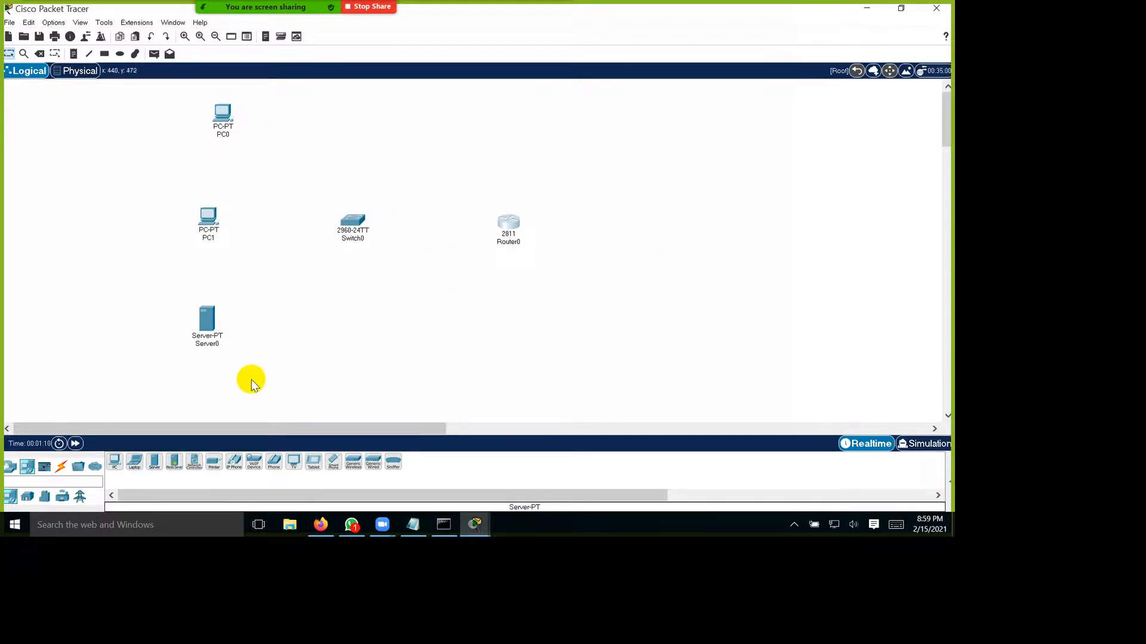
left_click_drag(245, 387, 749, 170)
left_click_drag(268, 137, 259, 386)
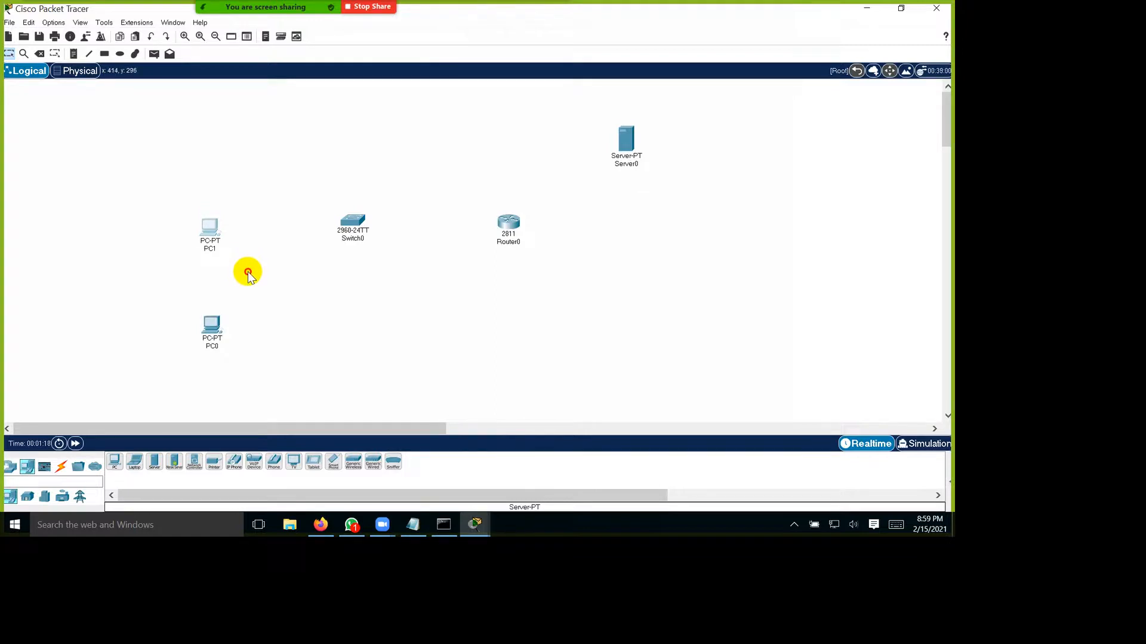
left_click(256, 394)
left_click_drag(256, 395, 244, 389)
left_click_drag(421, 271, 424, 281)
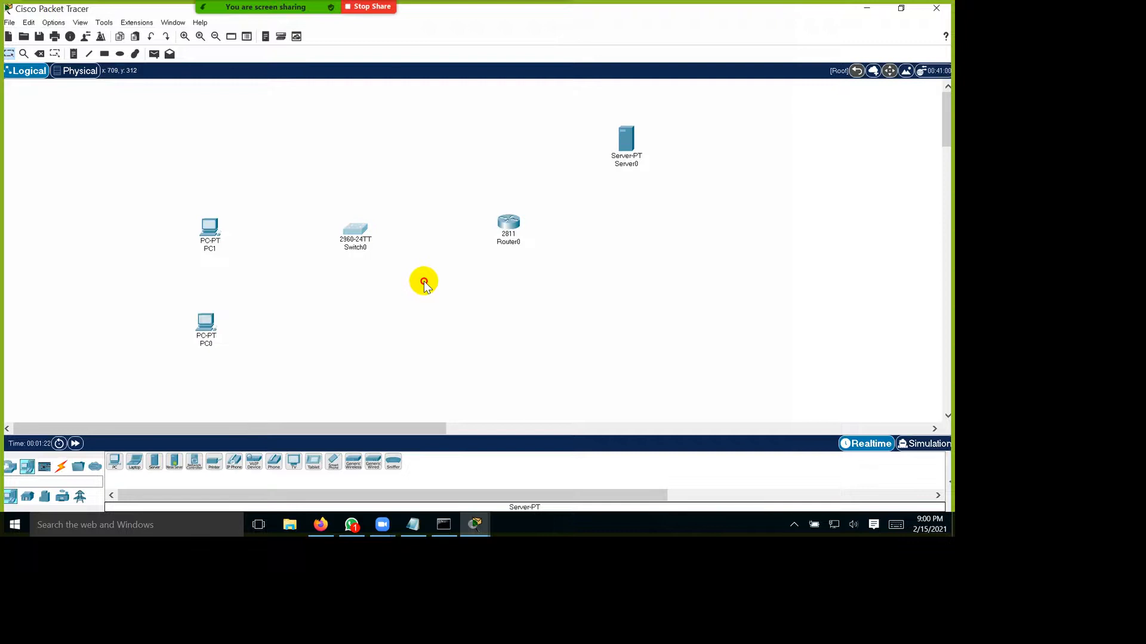
Step: Connect the router's FastEthernet0/0 to the server's FastEthernet0 with a copper cross-over cable
left_click(70, 558)
left_click(213, 567)
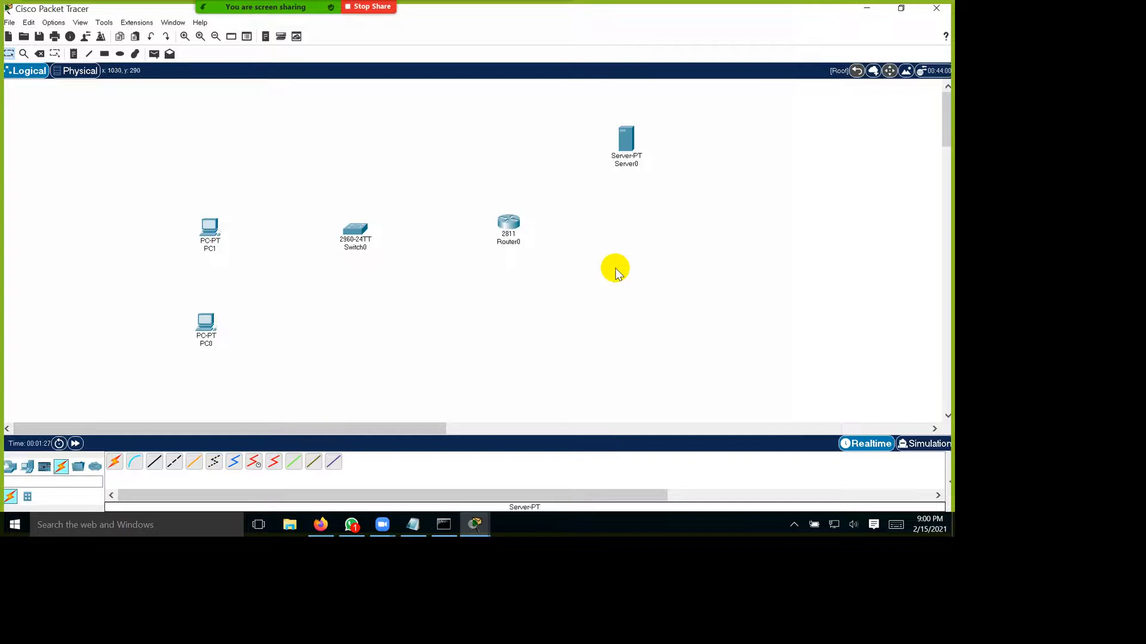
left_click(210, 556)
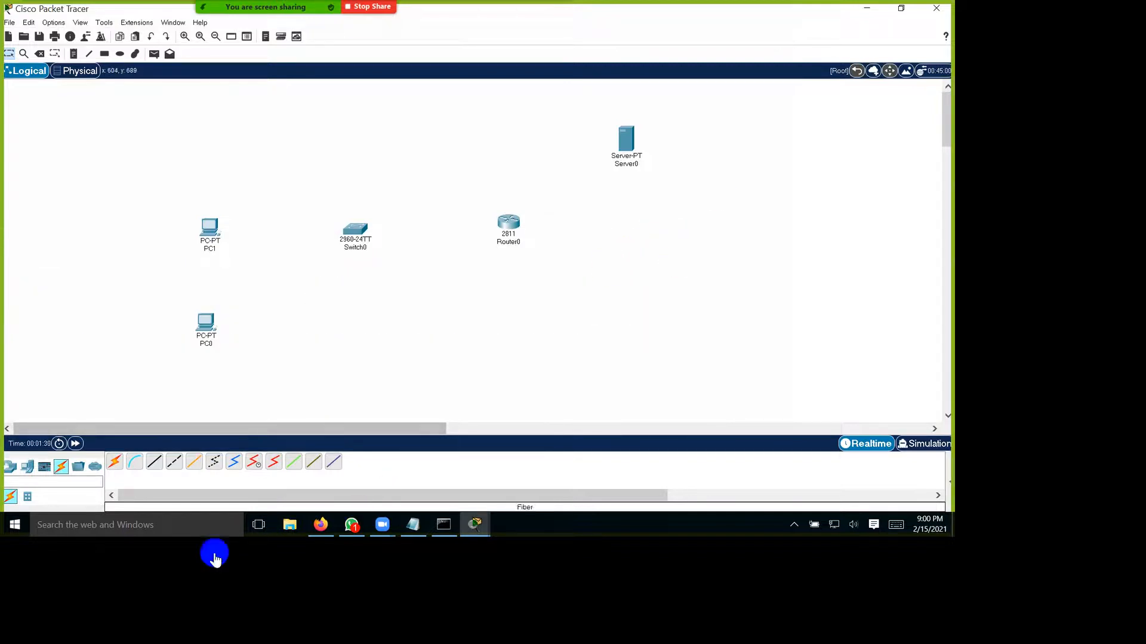
left_click(616, 270)
left_click(667, 315)
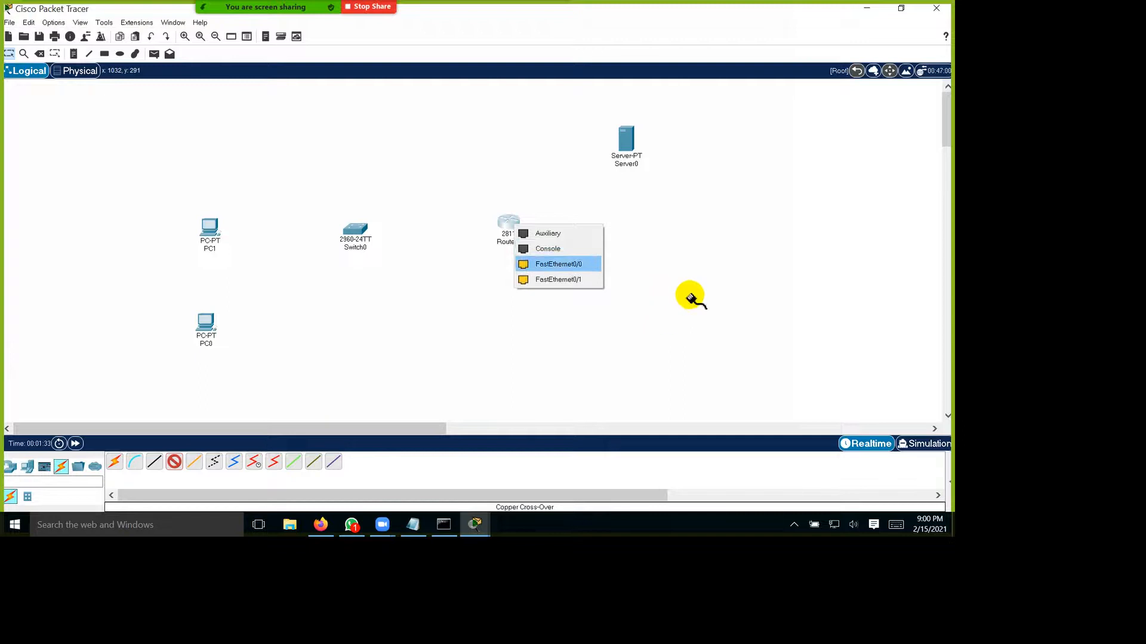
left_click(753, 177)
left_click(789, 180)
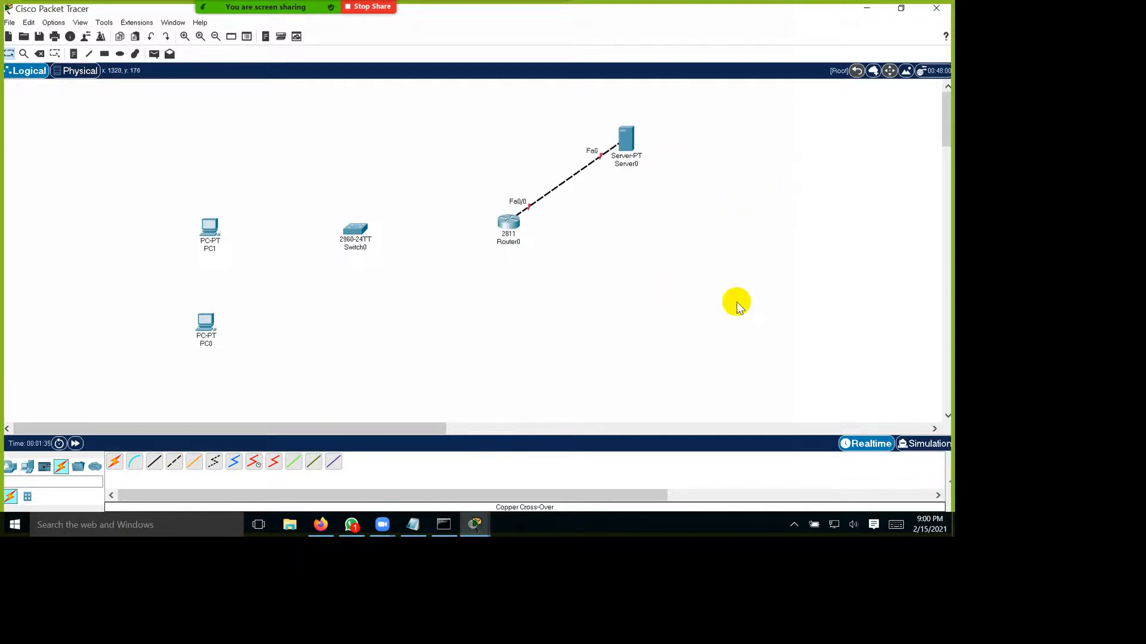
Step: Connect the router's FastEthernet0/1 to the switch's FastEthernet0/1 with a copper straight-through cable
left_click(184, 559)
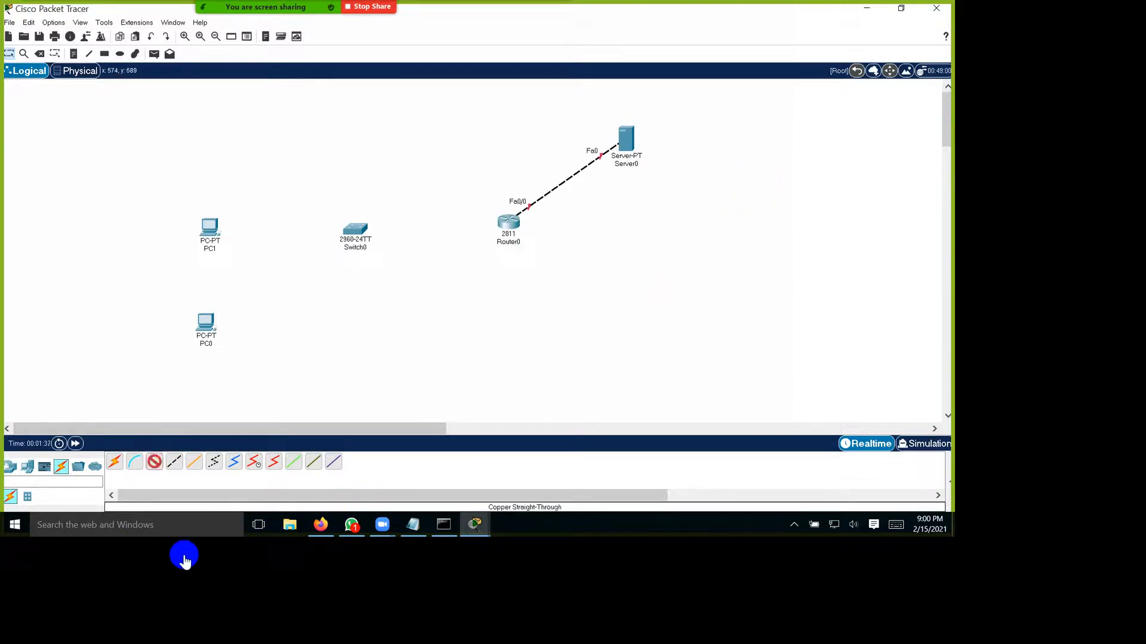
left_click(614, 263)
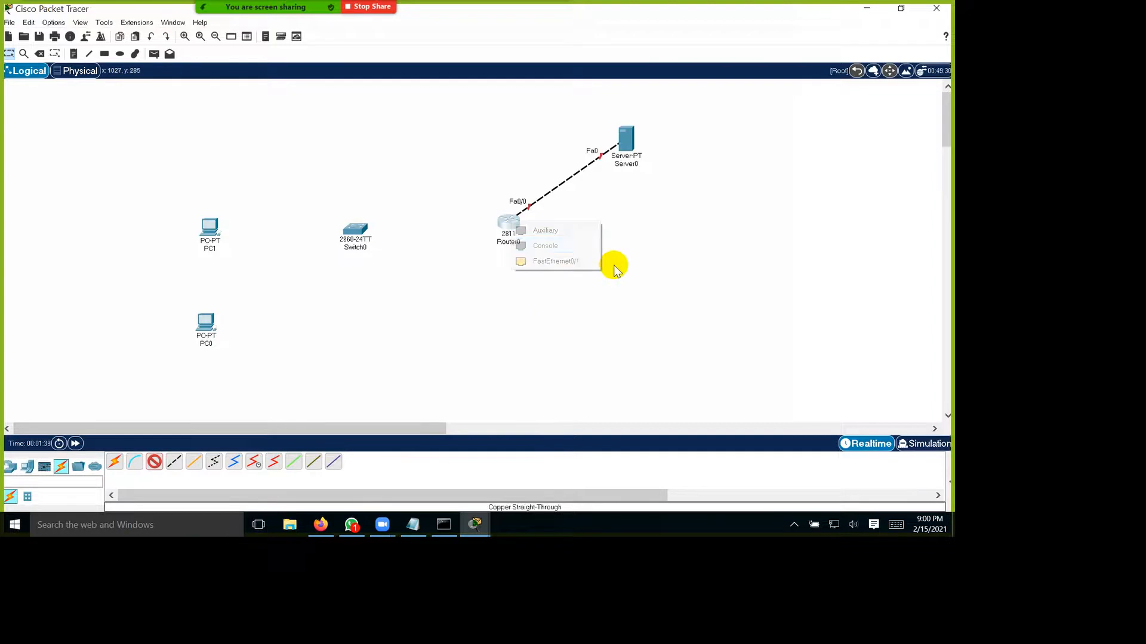
left_click(657, 315)
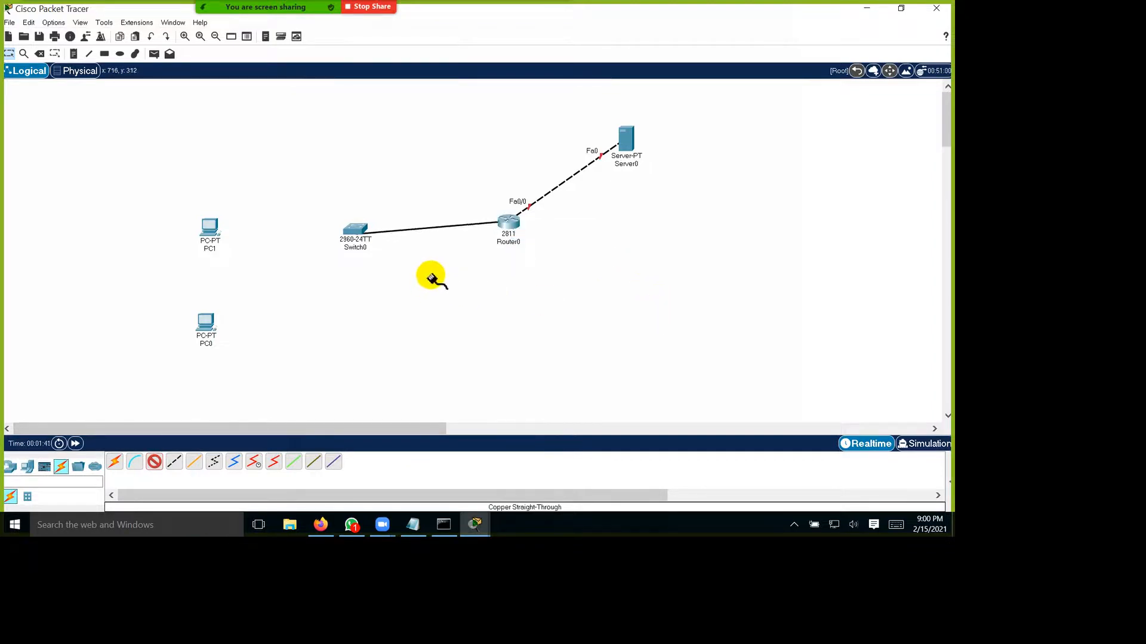
left_click(355, 228)
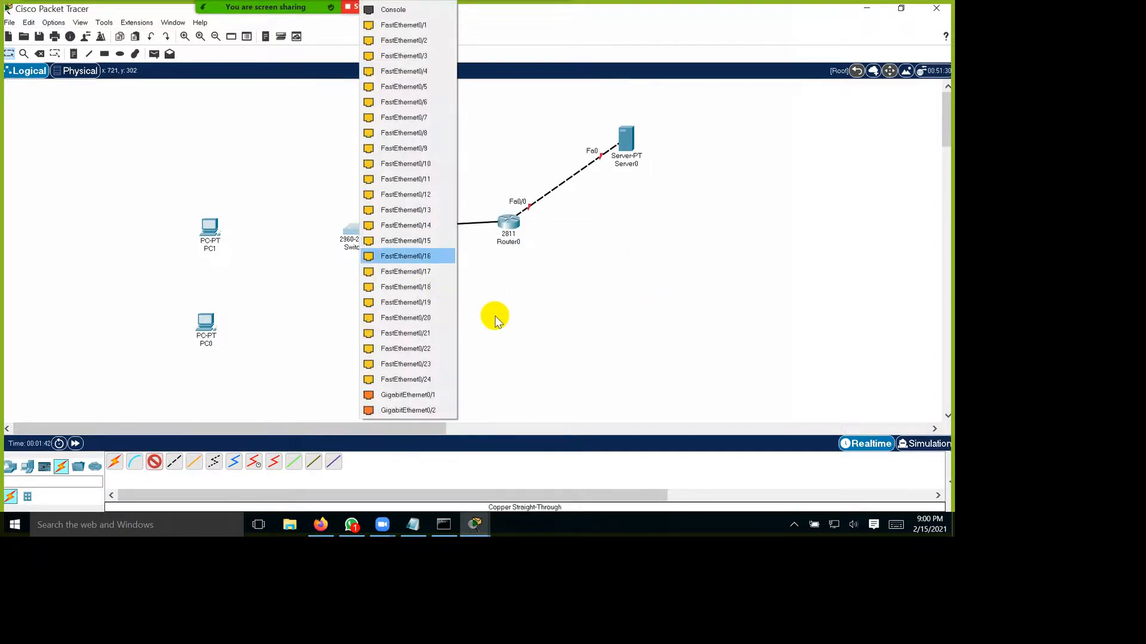
left_click(506, 30)
Step: Connect the switch's FastEthernet0/5 to PC1's FastEthernet0 with a copper straight-through cable
left_click(154, 461)
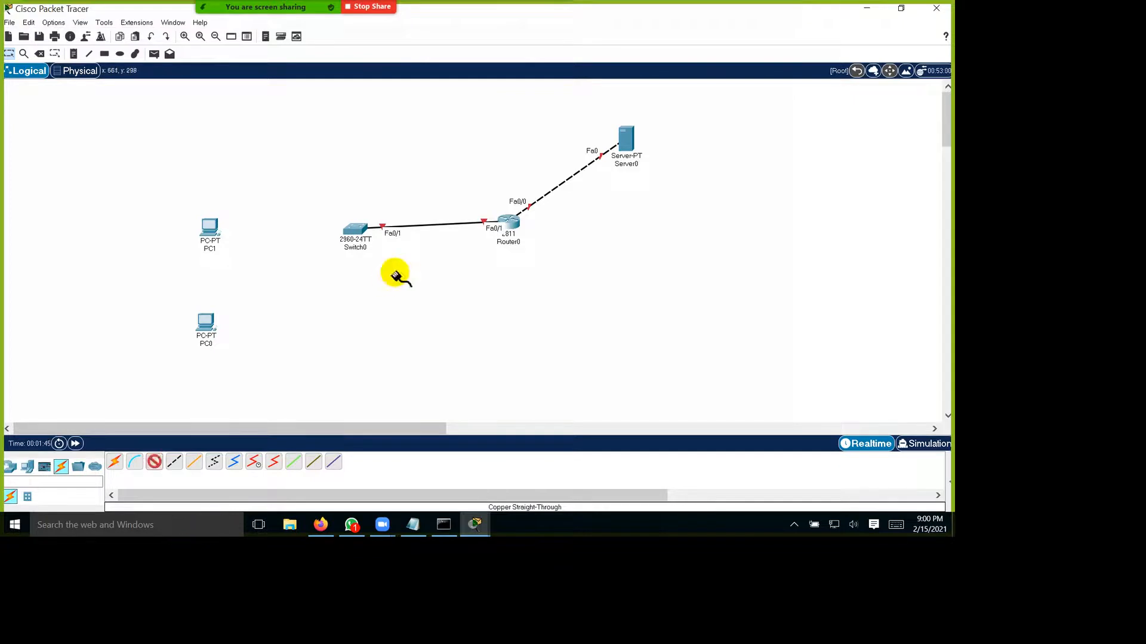
left_click(355, 229)
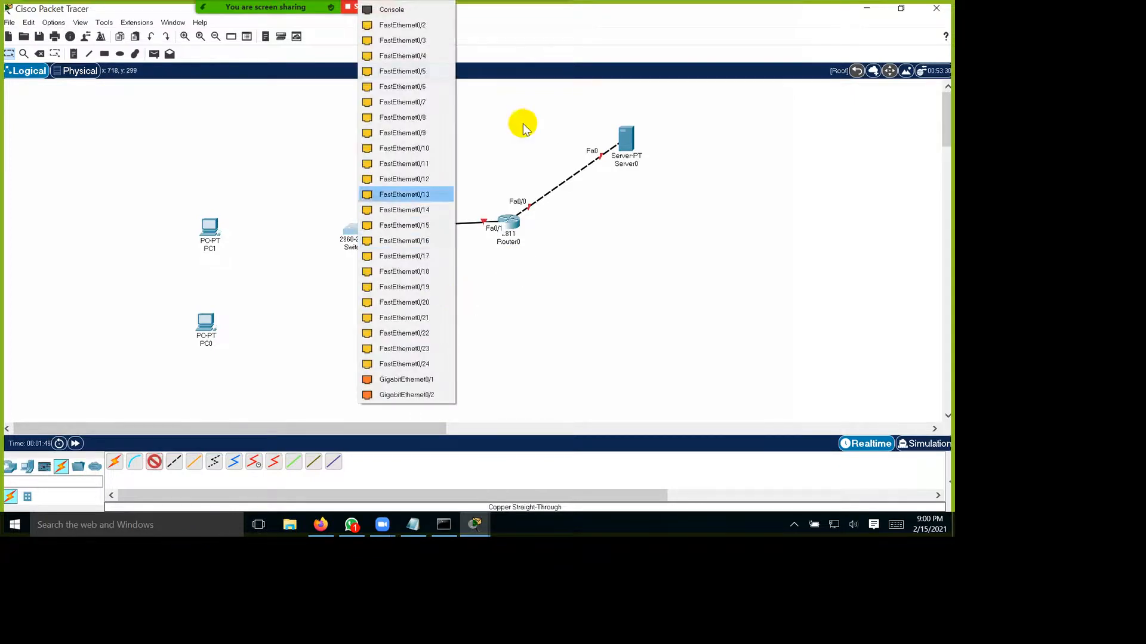
left_click(512, 88)
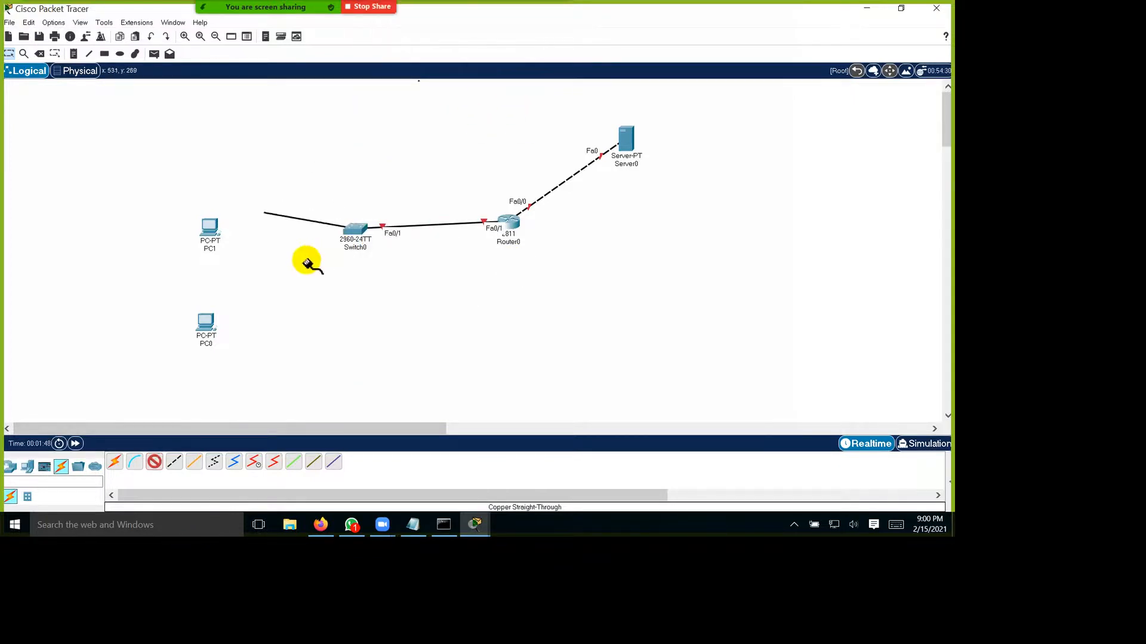
left_click(205, 222)
left_click(260, 279)
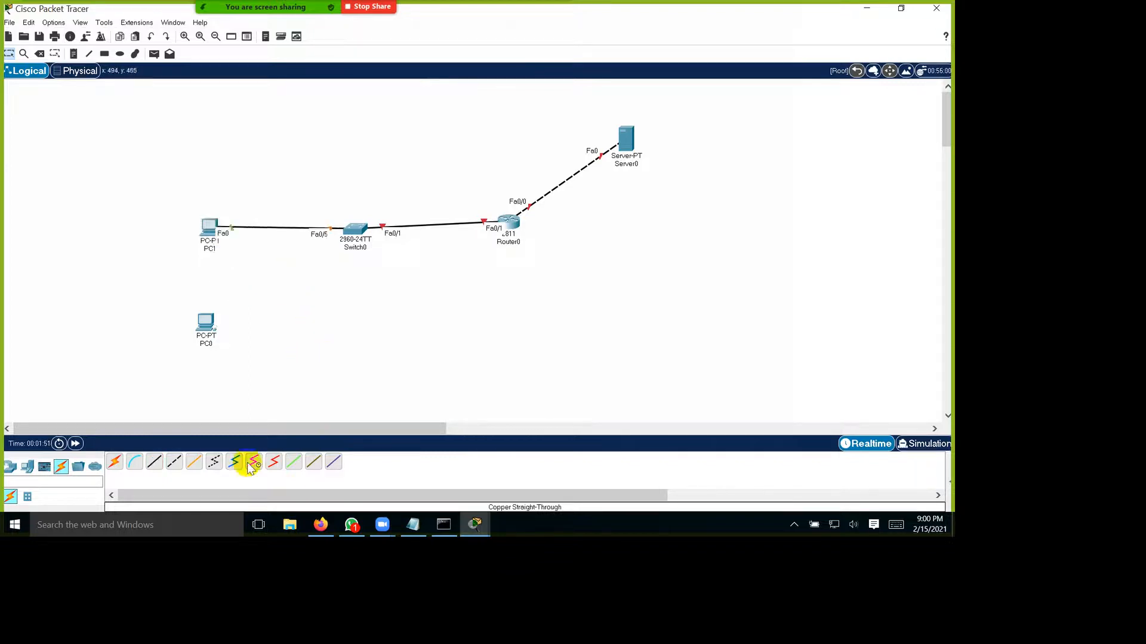
Step: Connect the switch's FastEthernet0/9 to PC0's FastEthernet0 with a copper straight-through cable
left_click(154, 461)
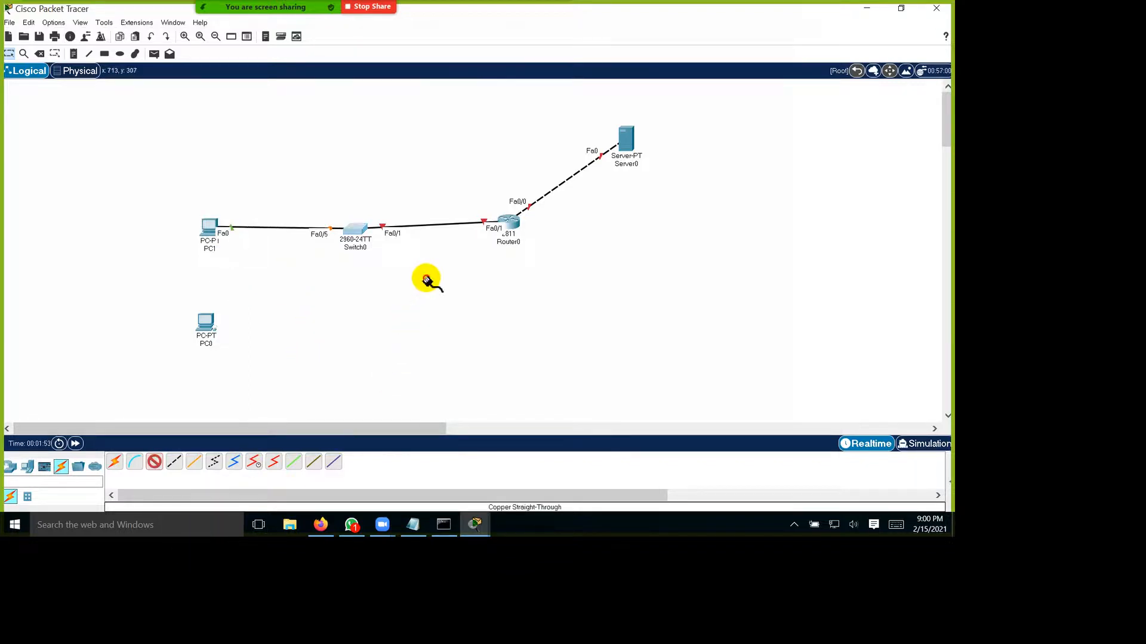
left_click(355, 229)
left_click(493, 139)
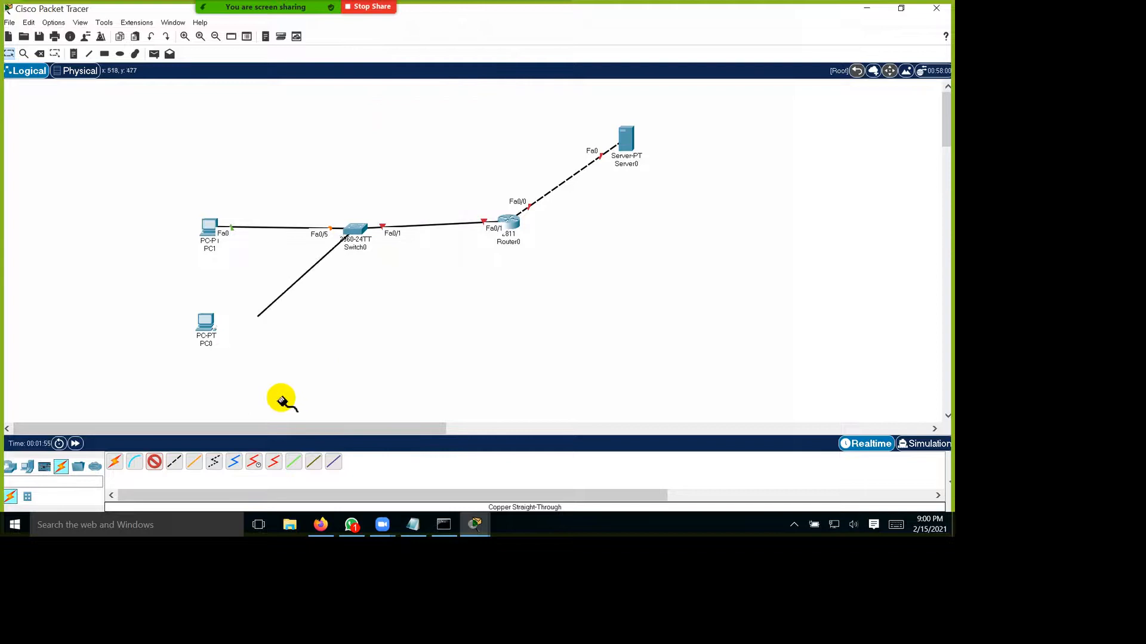
left_click(205, 326)
left_click(249, 379)
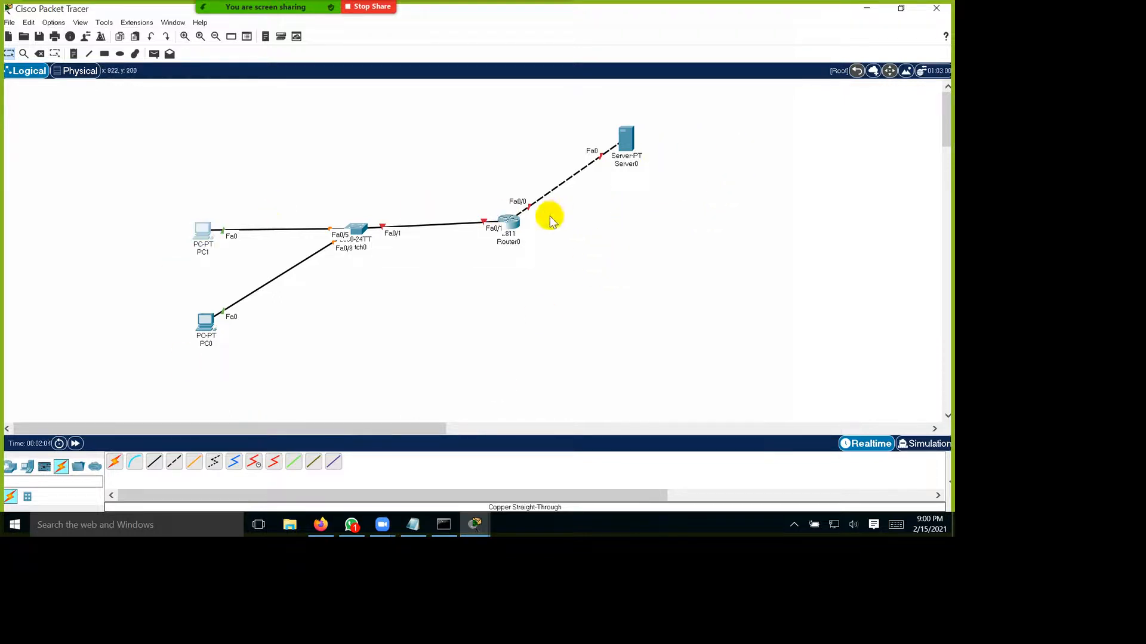
Step: Label the server-side link 192.168.20.0/24 and the PC-side network 192.168.10.0/24 with text notes
left_click(73, 54)
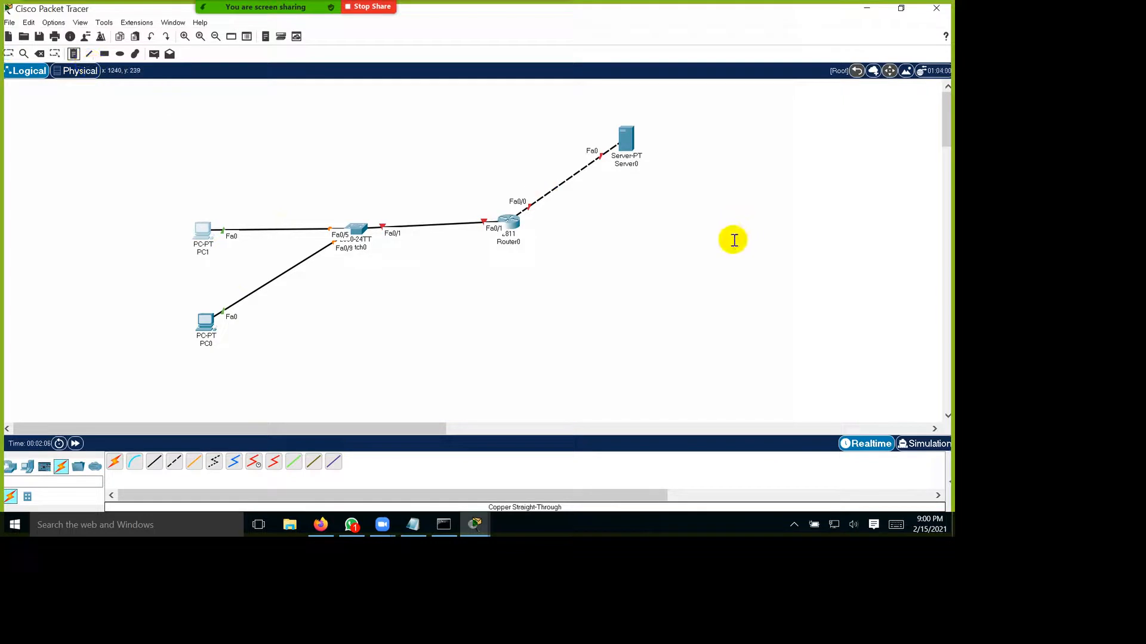
left_click(688, 237)
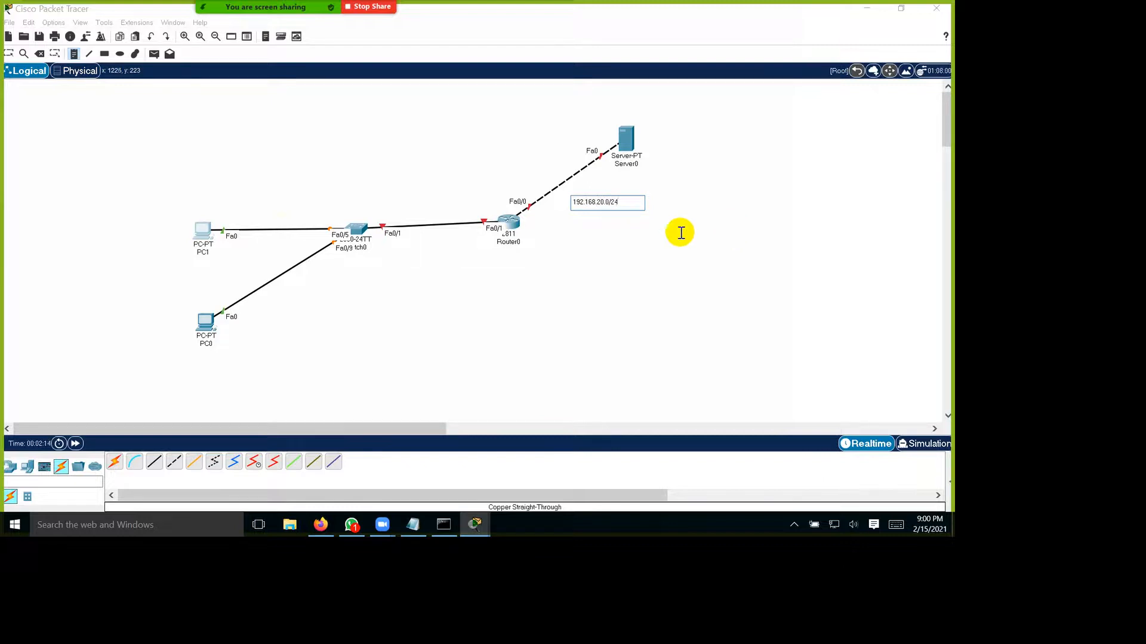
left_click(362, 197)
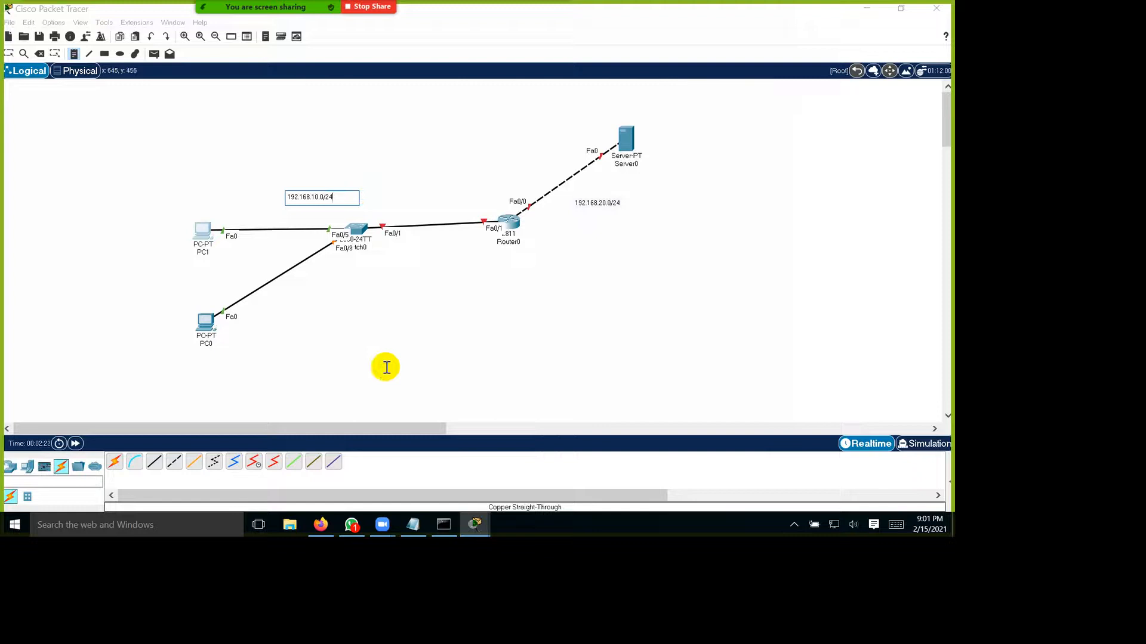
left_click(11, 55)
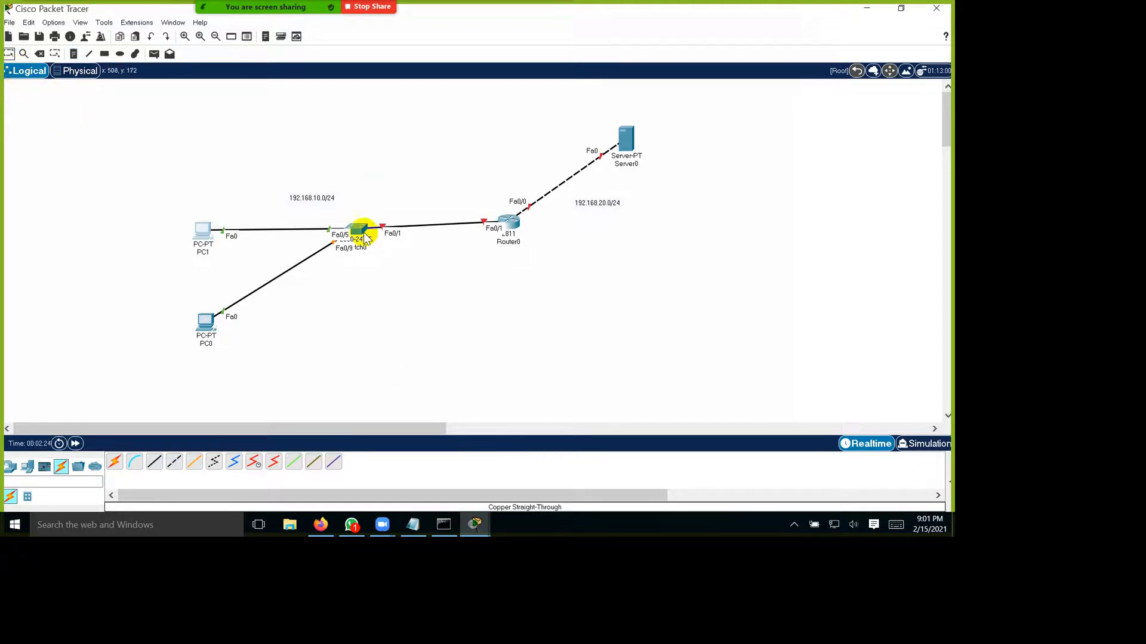
Step: Reposition the 192.168.10.0/24 note above the switch and the 192.168.20.0/24 note beside the router-server link
mouse_move(381, 234)
left_mouse_down()
mouse_move(362, 239)
mouse_move(387, 243)
left_mouse_up()
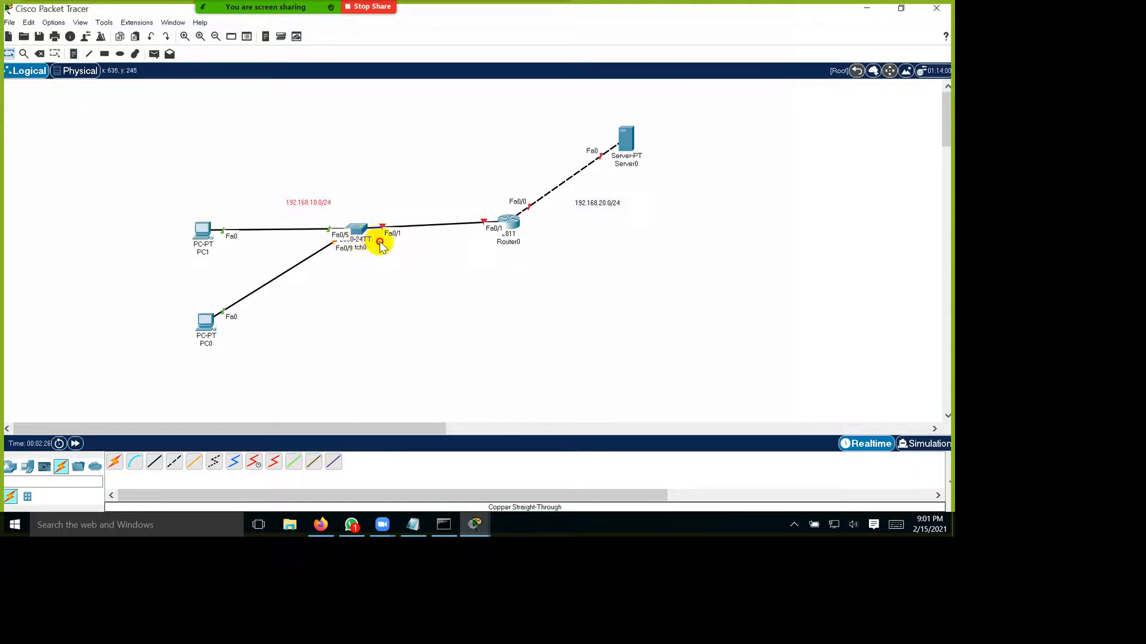
left_click(732, 237)
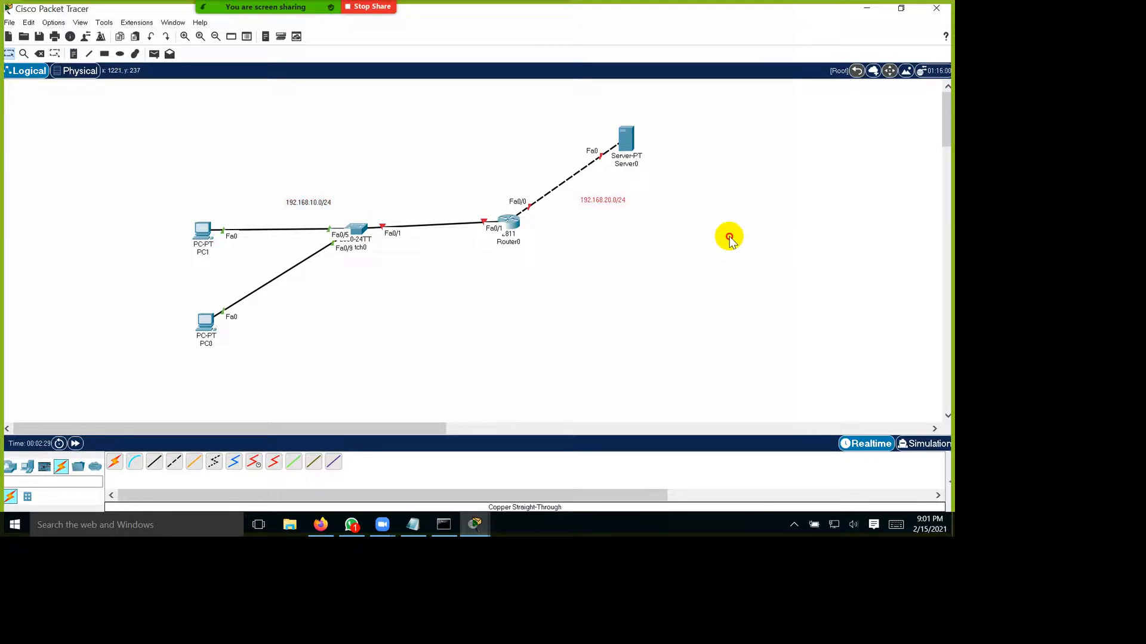
left_click(740, 298)
left_click_drag(382, 247, 440, 236)
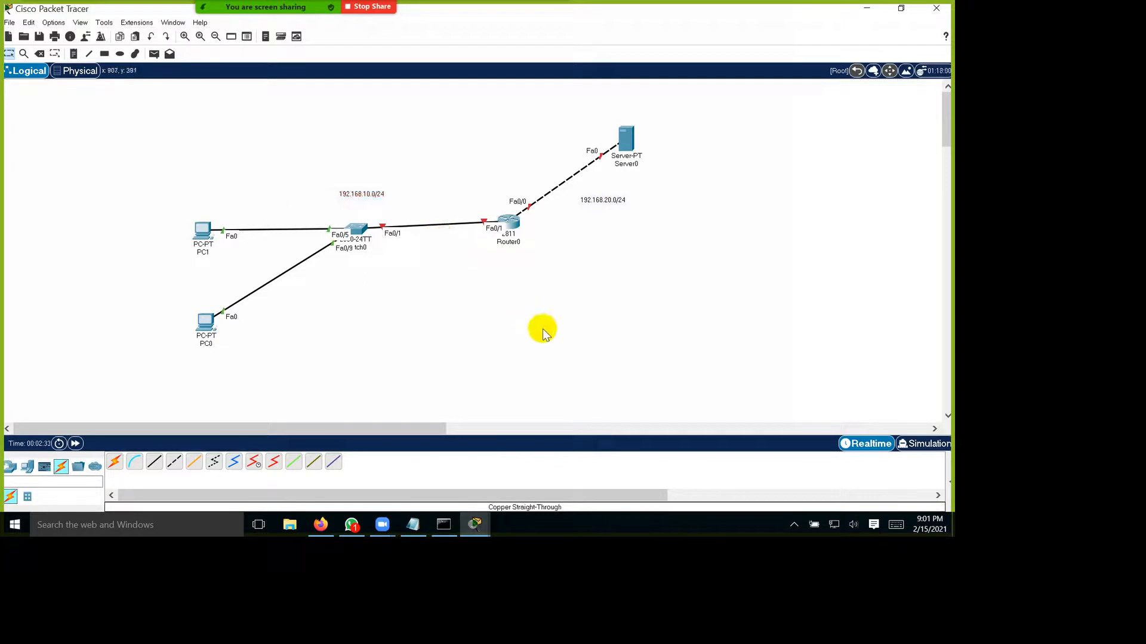
Step: Label the host addresses on the 192.168.10.0/24 network: .1 at the router's Fa0/1, .2 at PC1 and .3 at PC0
left_click(74, 54)
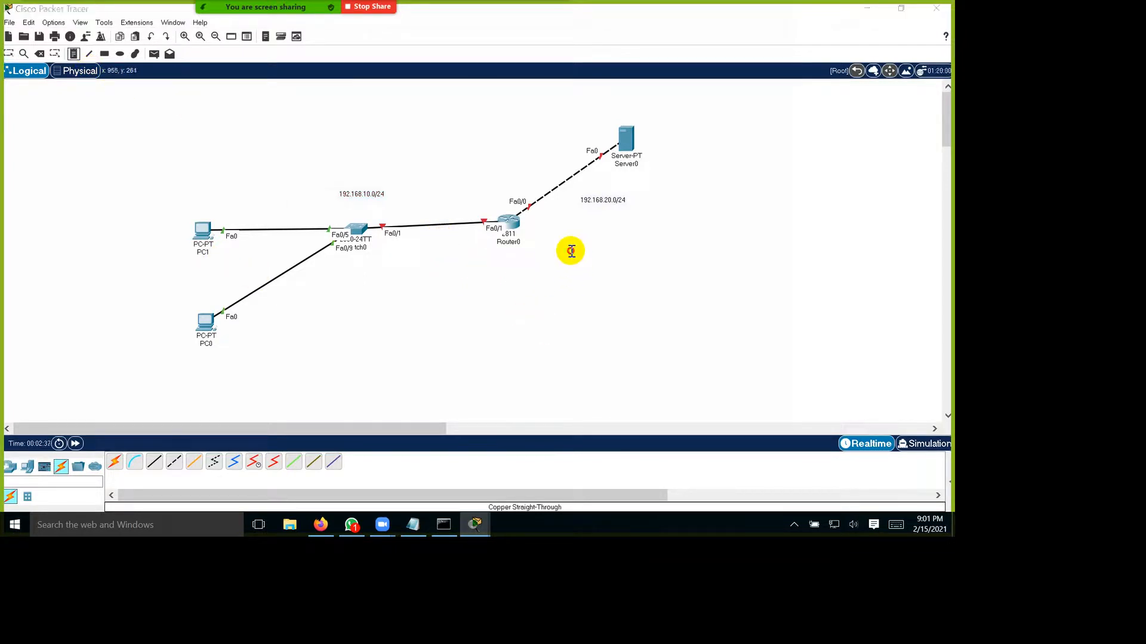
left_click(569, 206)
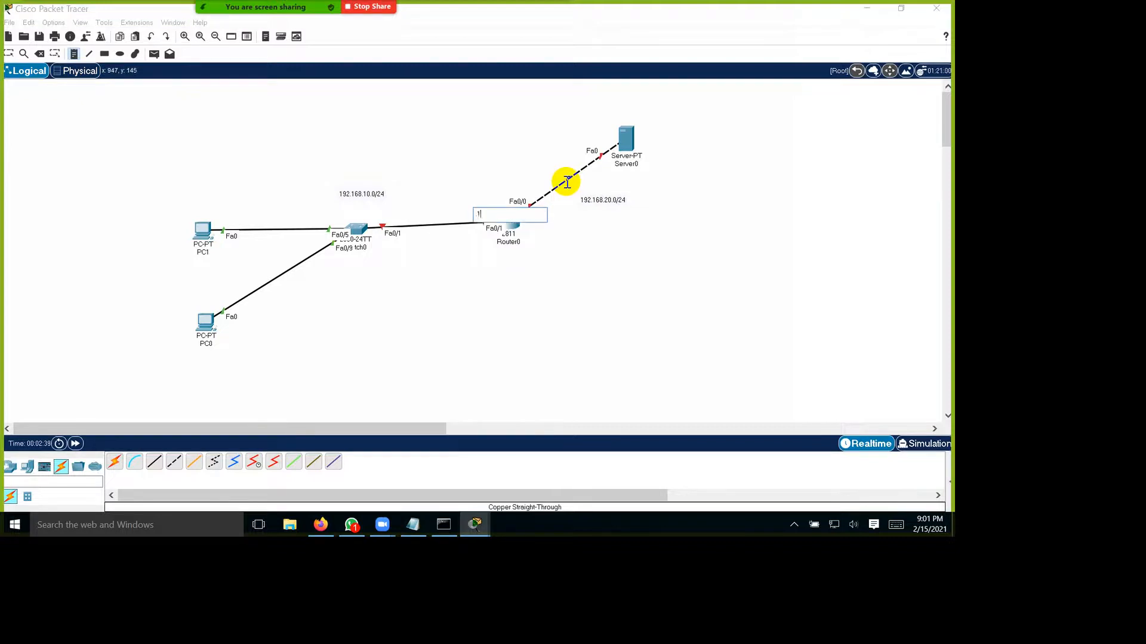
left_click(258, 234)
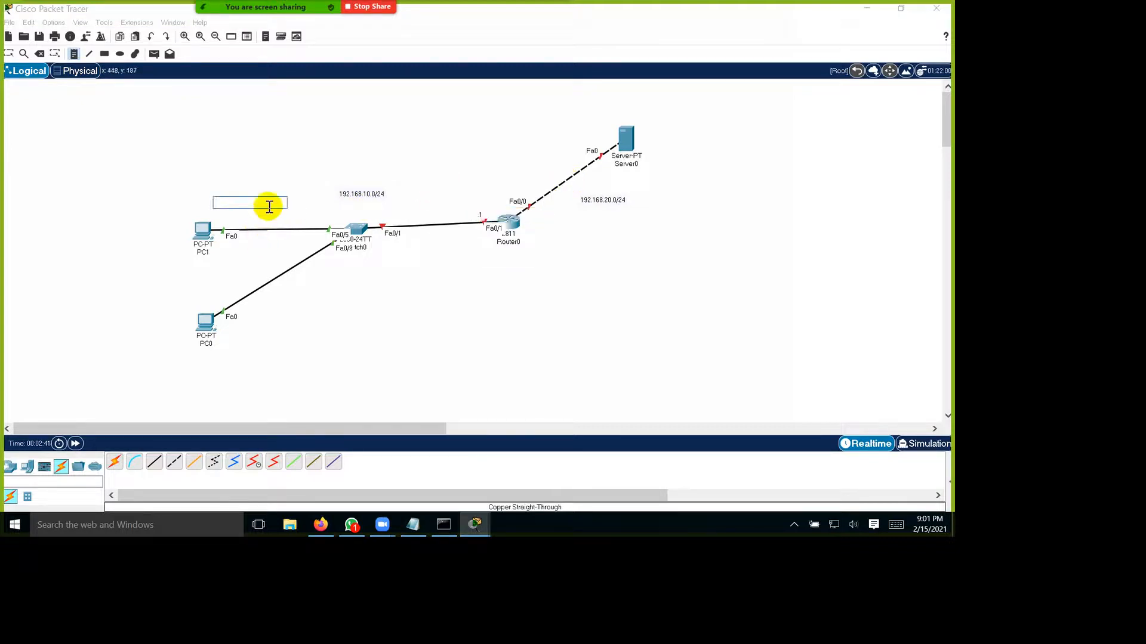
left_click(269, 401)
type(".3")
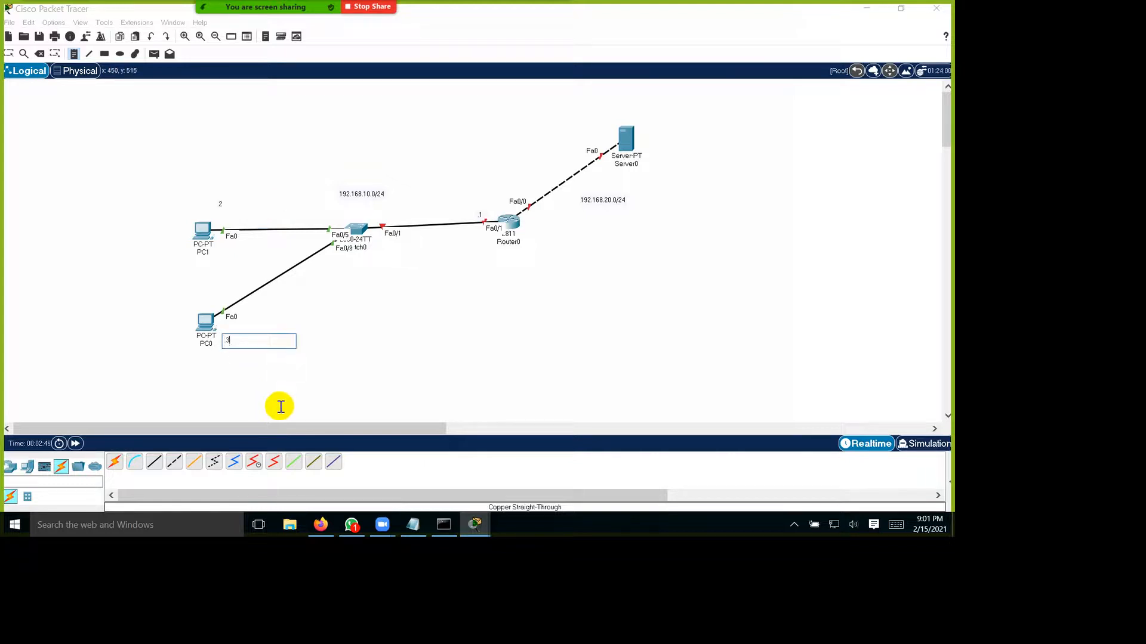
Step: Label the router's Fa0/0 side .1 and the server .2, and move PC1's .2 label directly above PC1
left_click(641, 256)
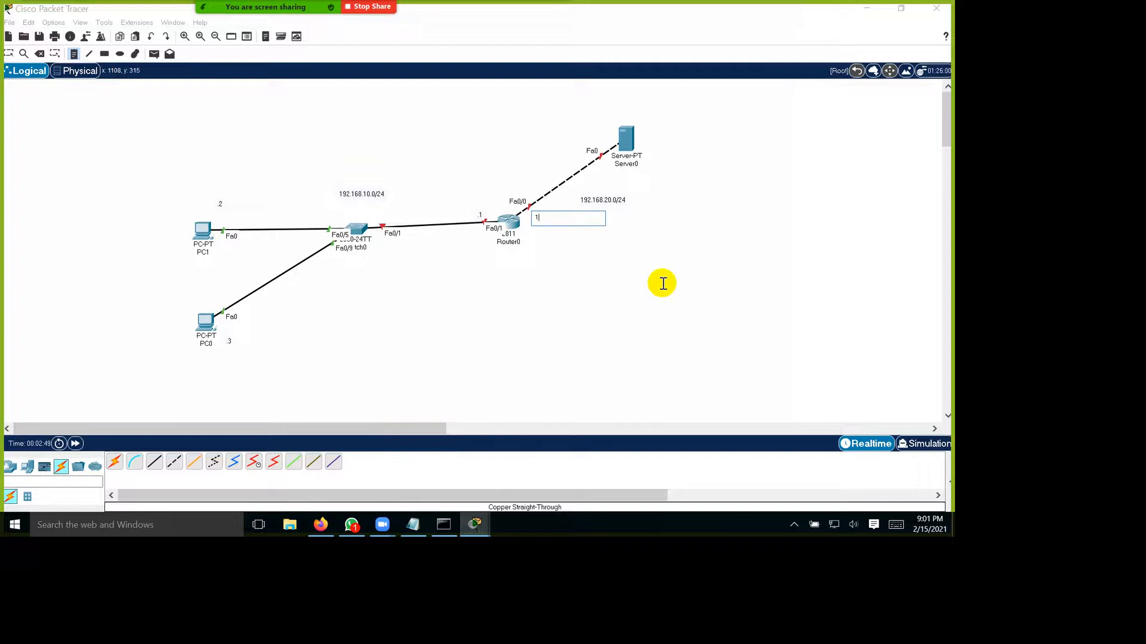
left_click(714, 153)
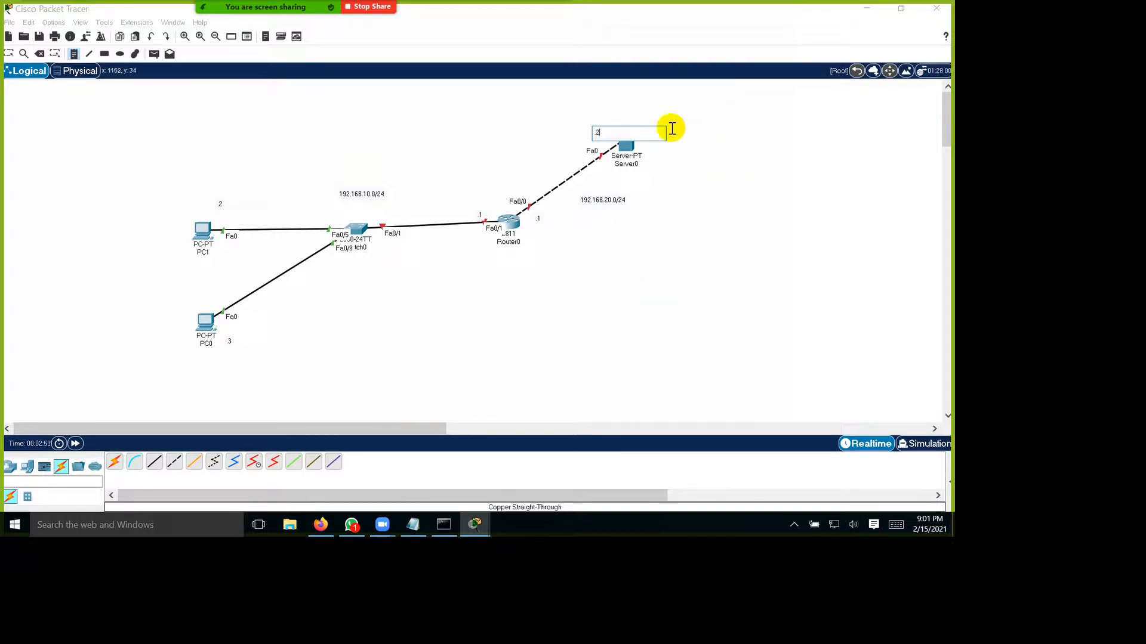
left_click(9, 56)
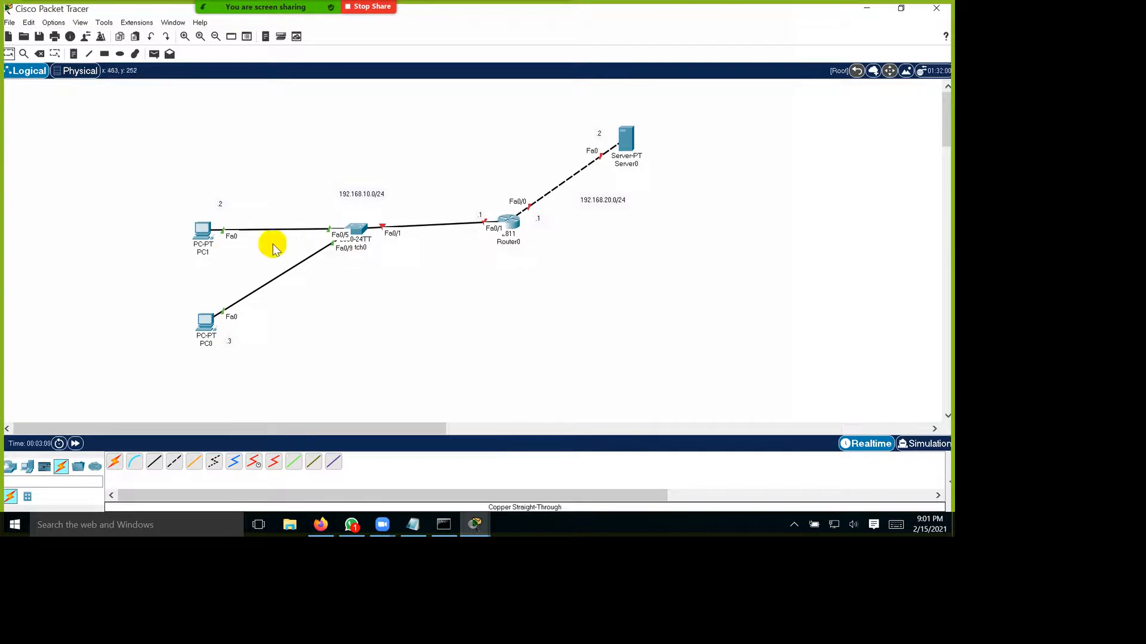
left_click_drag(263, 243, 238, 246)
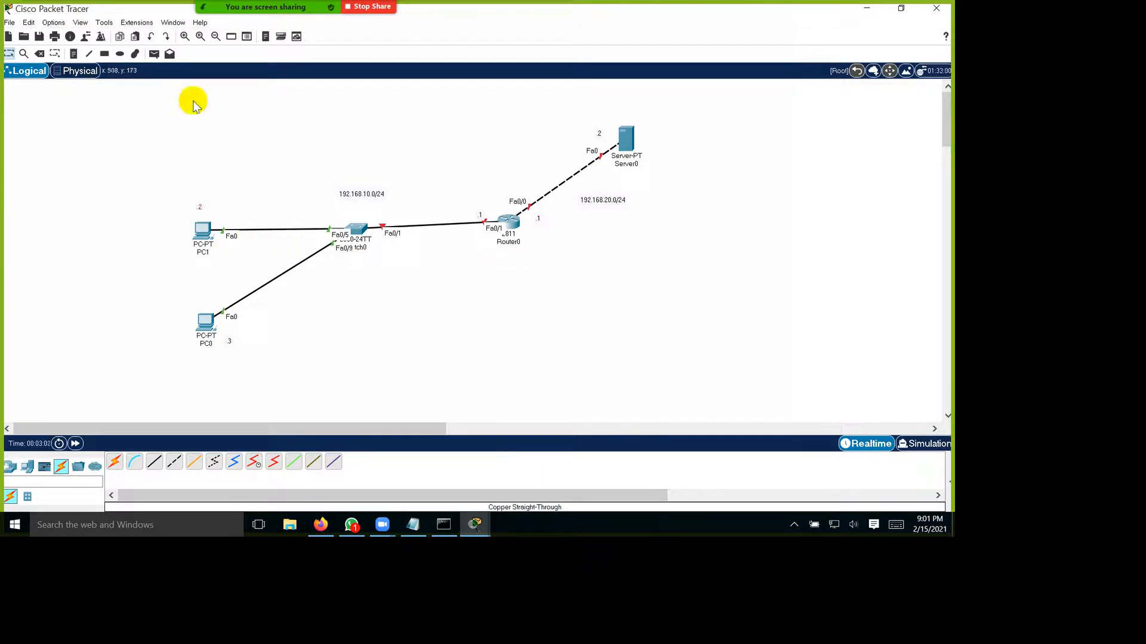
Step: Add a text note beside the topology listing hostname, bannar, privillege pass, console password and telnet on separate lines
left_click(775, 281)
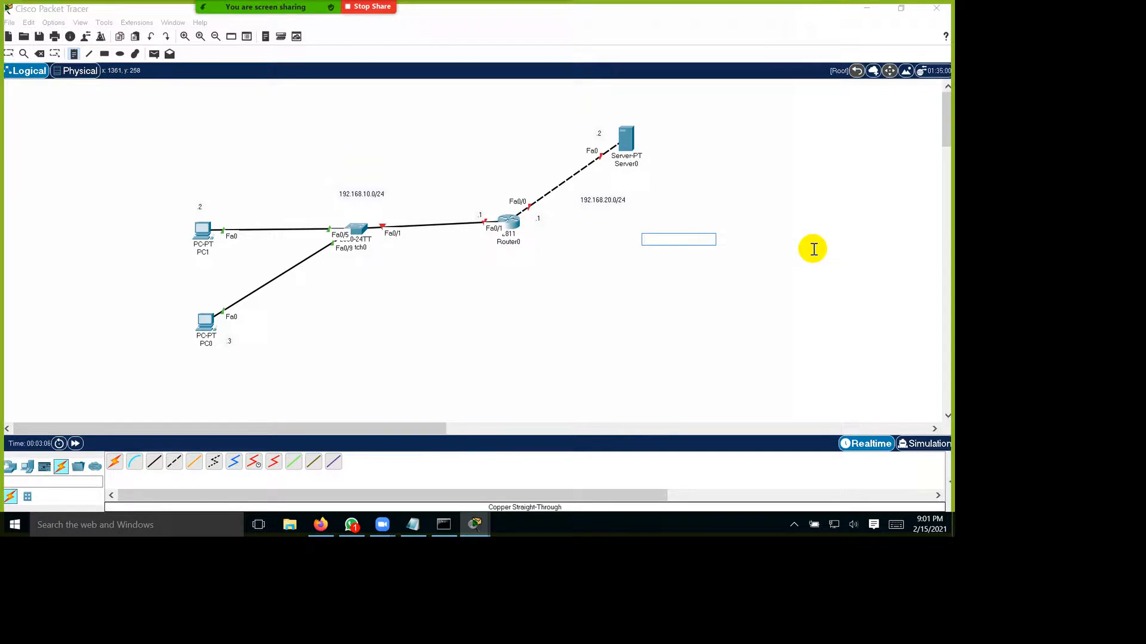
type("hostname")
key("Return")
type("bannar")
key("Return")
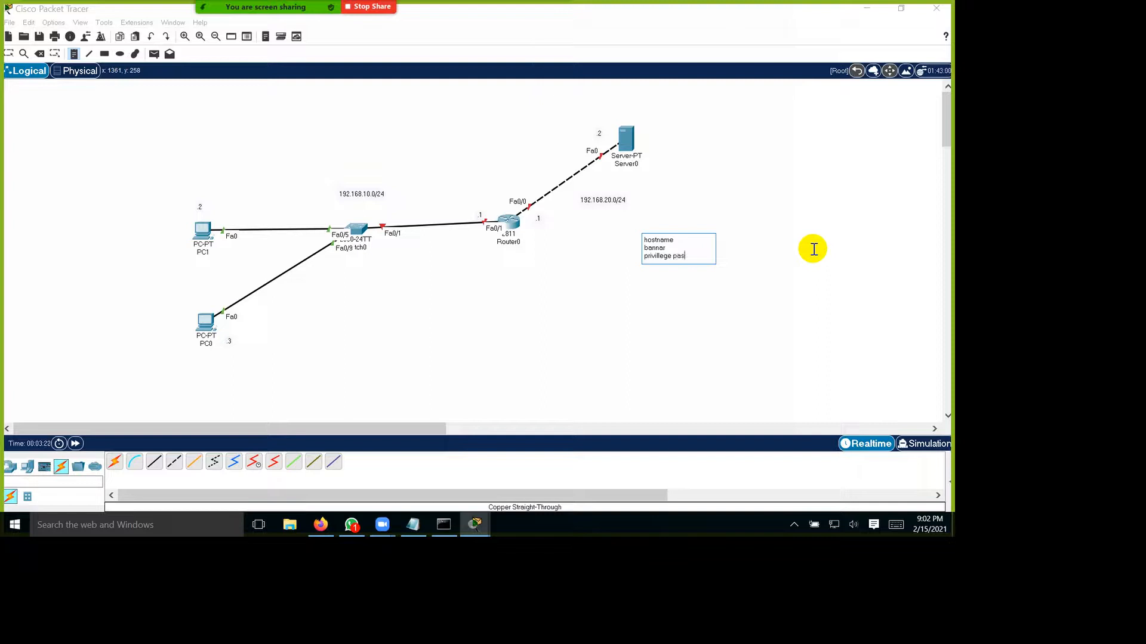
key("Return")
key("Return")
type("telnet")
key("Return")
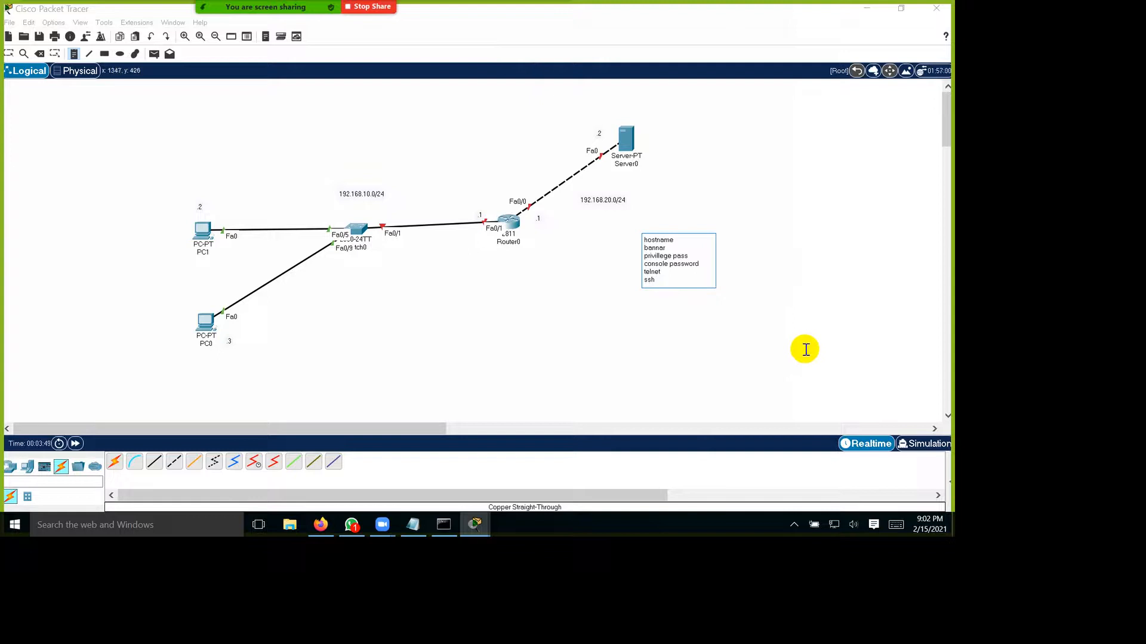
key("BackSpace")
key("BackSpace")
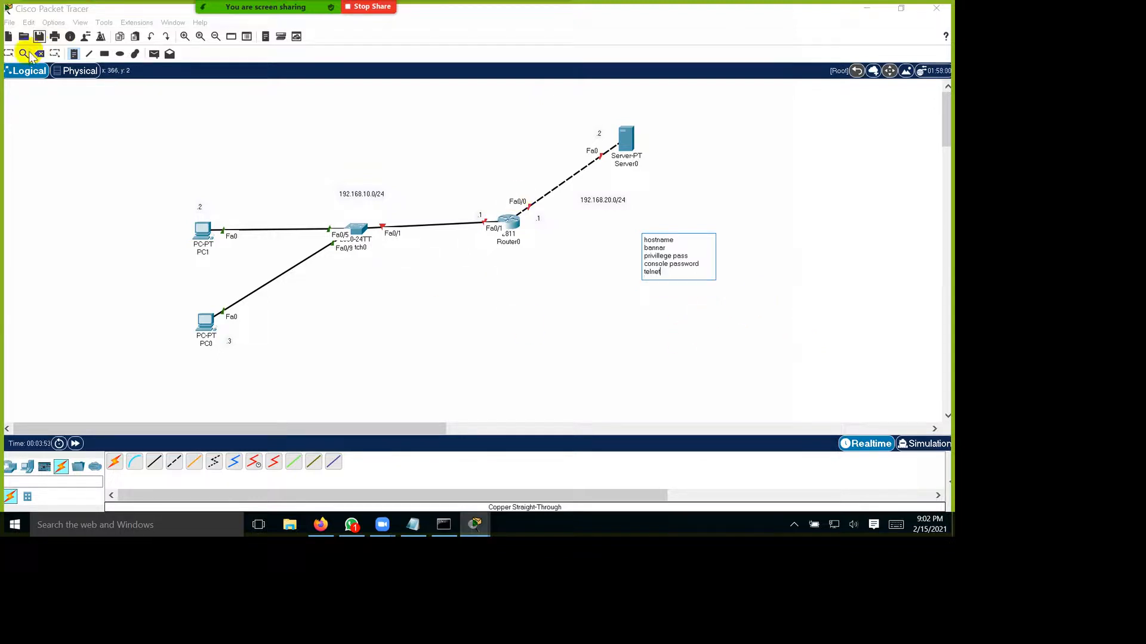
left_click(523, 263)
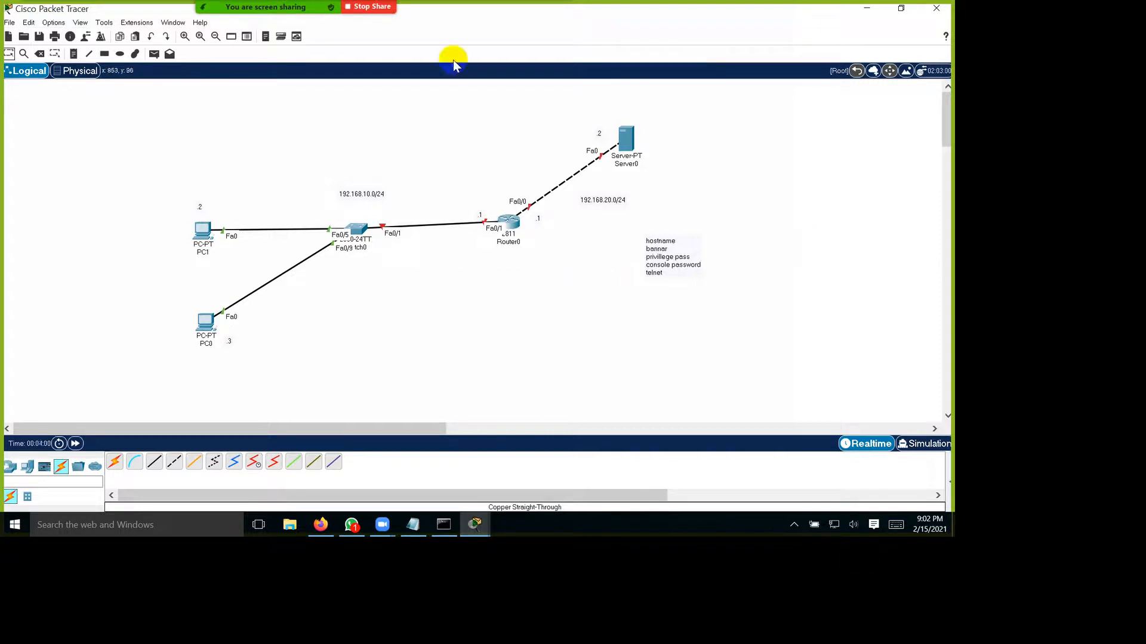
Step: Annotate the shared screen by circling the router's Fa0/1 and Fa0/0 ports and writing LAN above PC1 and HTTP beside the server
left_click(435, 17)
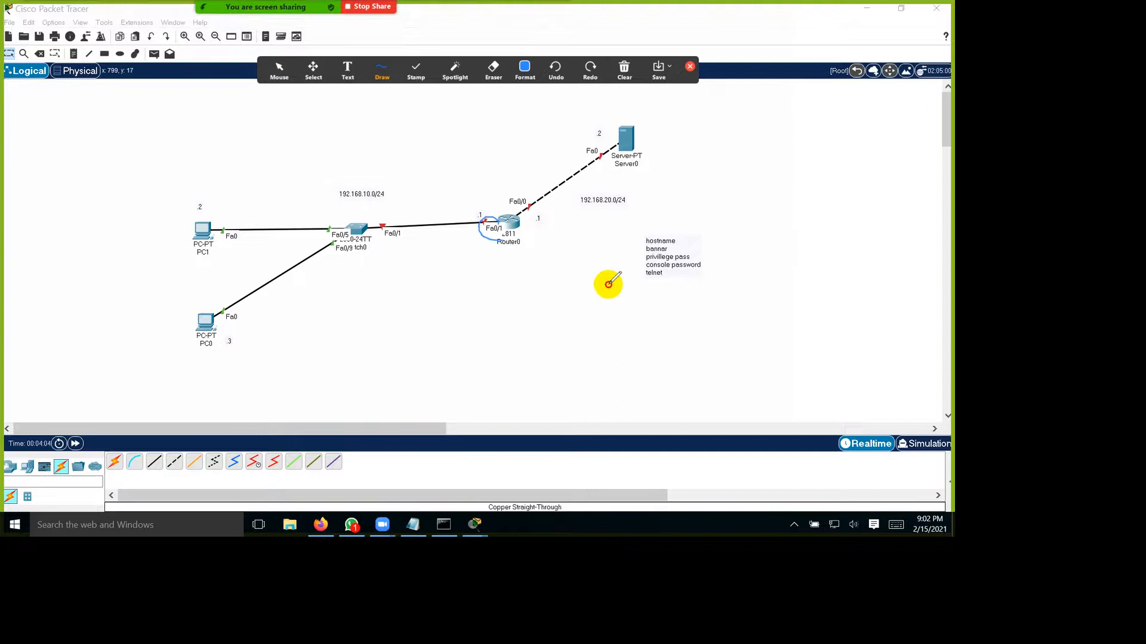
mouse_move(640, 230)
left_mouse_down()
mouse_move(606, 235)
mouse_move(632, 255)
mouse_move(647, 237)
mouse_move(622, 226)
left_mouse_up()
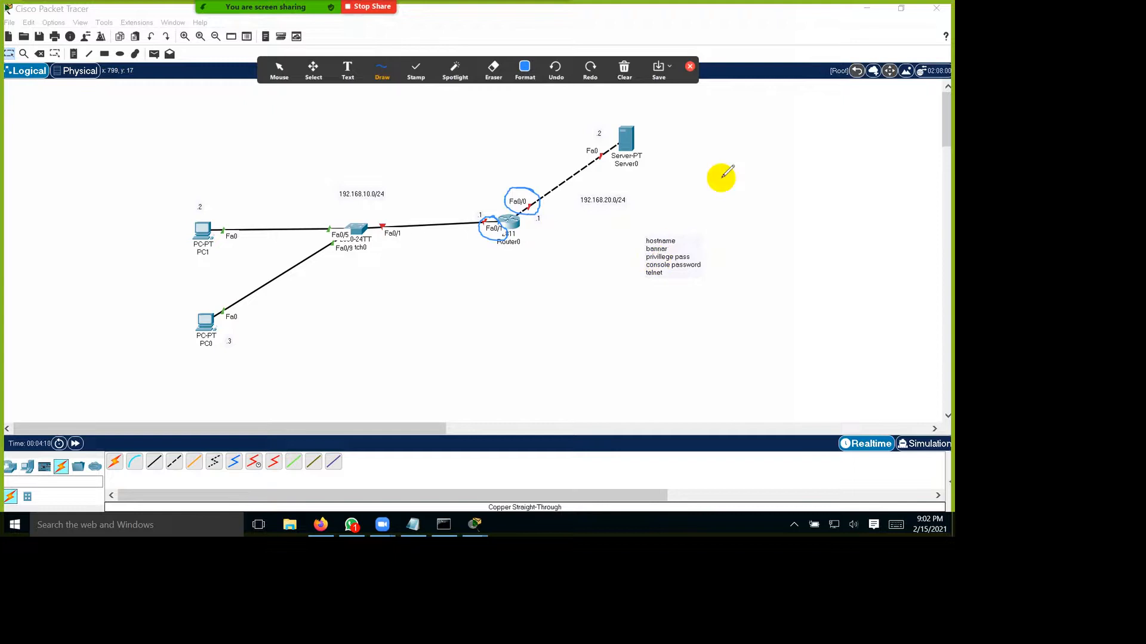
left_click_drag(251, 219, 269, 238)
mouse_move(289, 196)
left_mouse_down()
mouse_move(285, 226)
mouse_move(309, 216)
mouse_move(305, 206)
mouse_move(327, 197)
mouse_move(333, 177)
left_mouse_up()
mouse_move(774, 168)
left_mouse_down()
mouse_move(836, 158)
mouse_move(842, 173)
mouse_move(892, 129)
mouse_move(886, 154)
mouse_move(907, 126)
mouse_move(911, 139)
left_mouse_up()
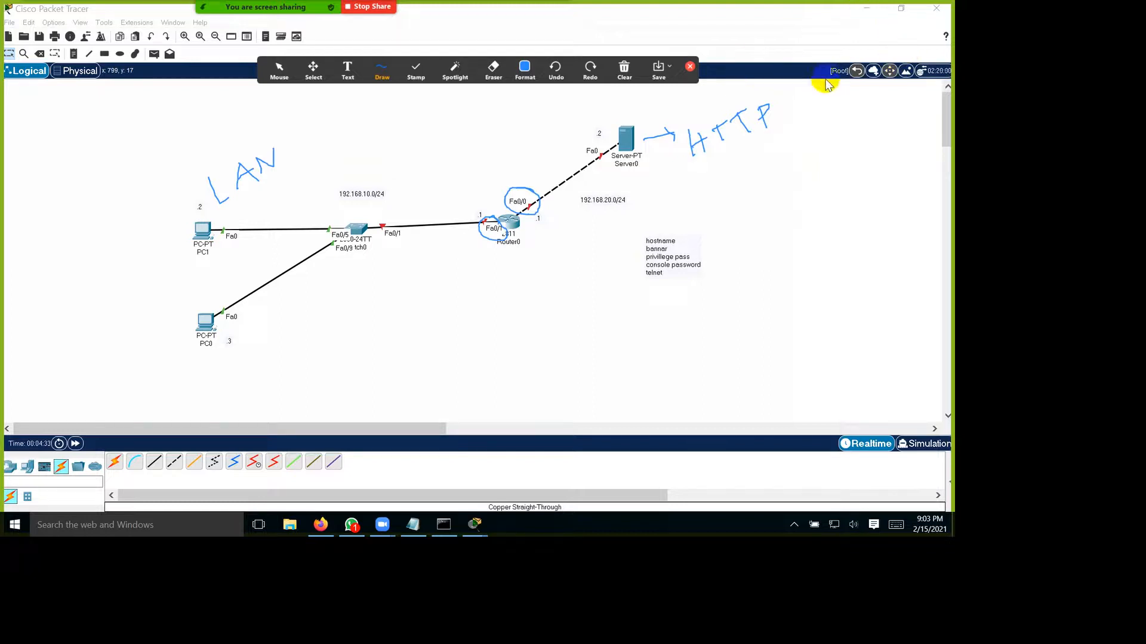
key("Escape")
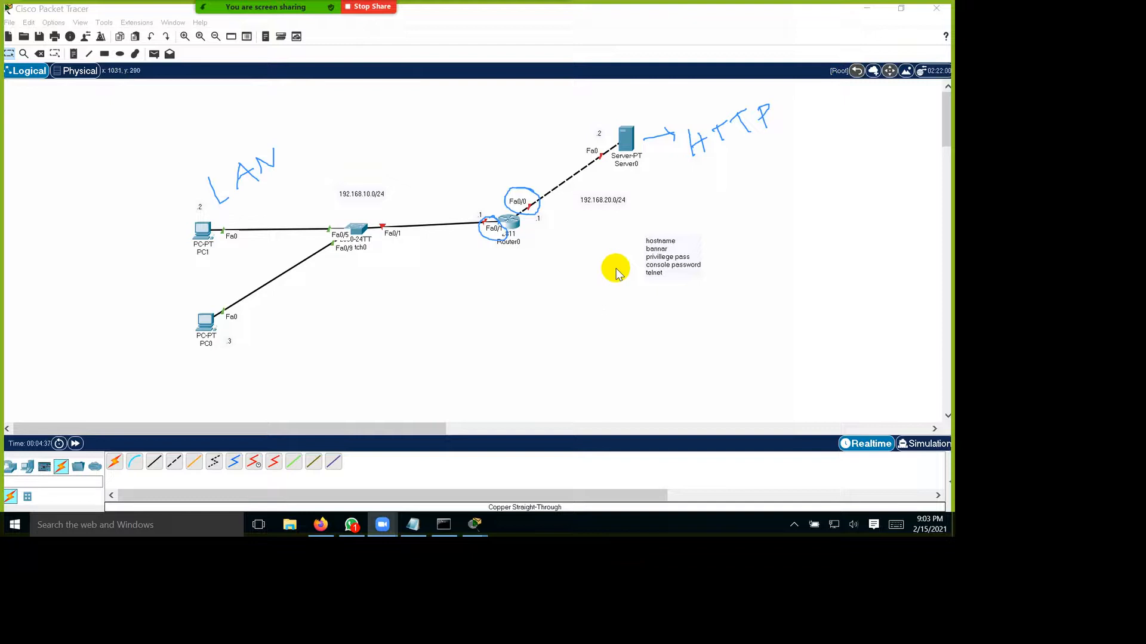
Step: Open Router0's command line interface, widen its window and look through the boot output
left_click(509, 222)
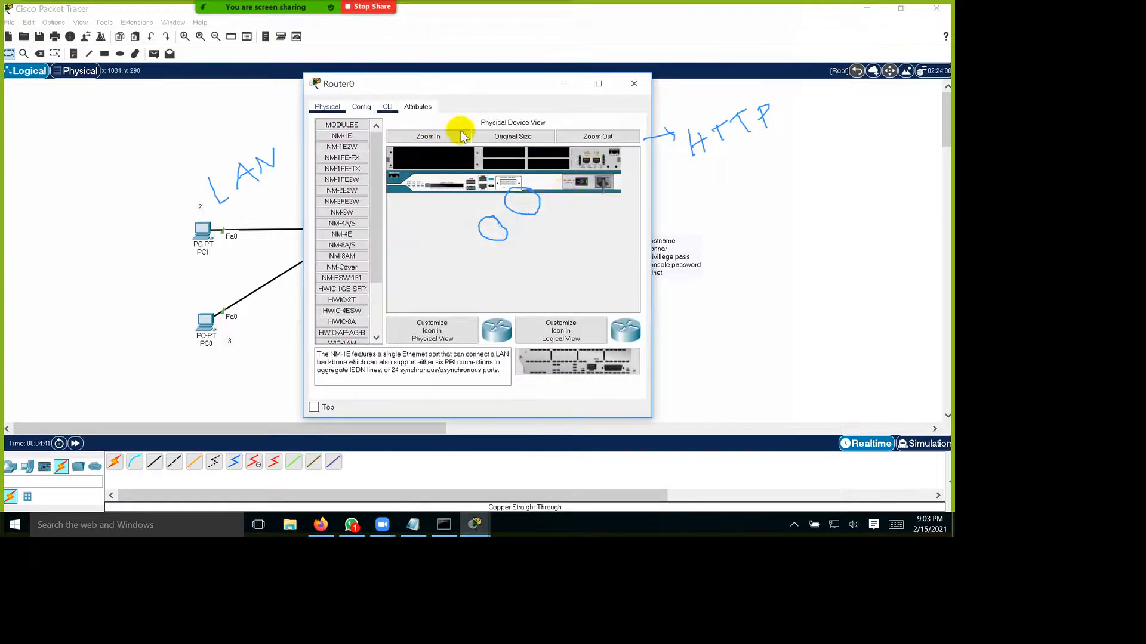
left_click(387, 106)
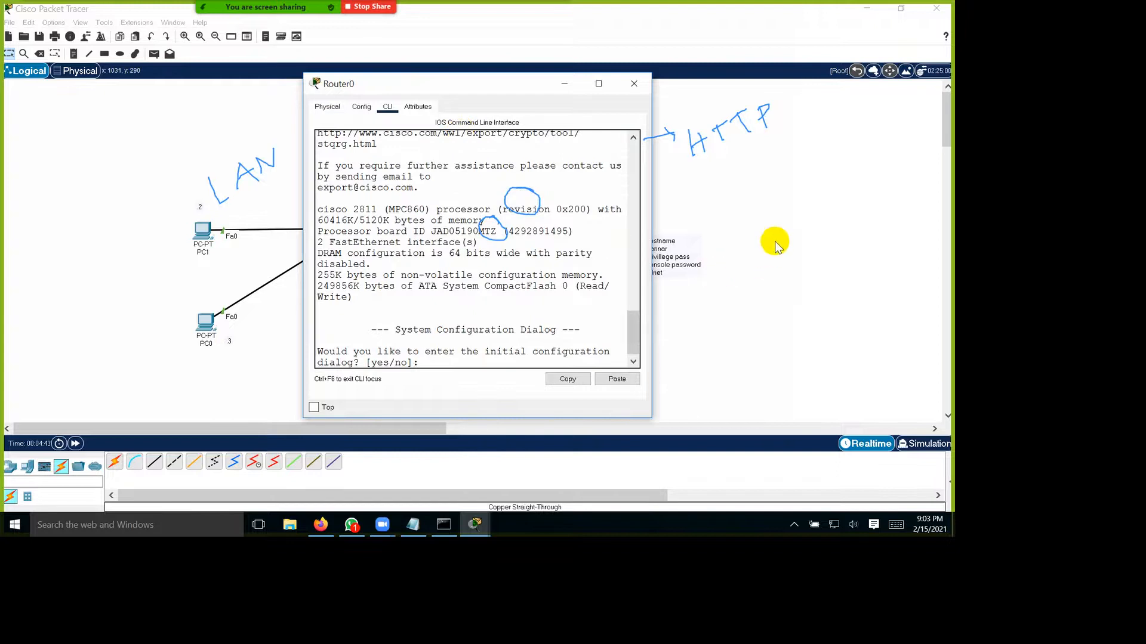
left_click_drag(651, 239, 785, 227)
left_click_drag(785, 174, 834, 169)
scroll(533, 325, "up", 3)
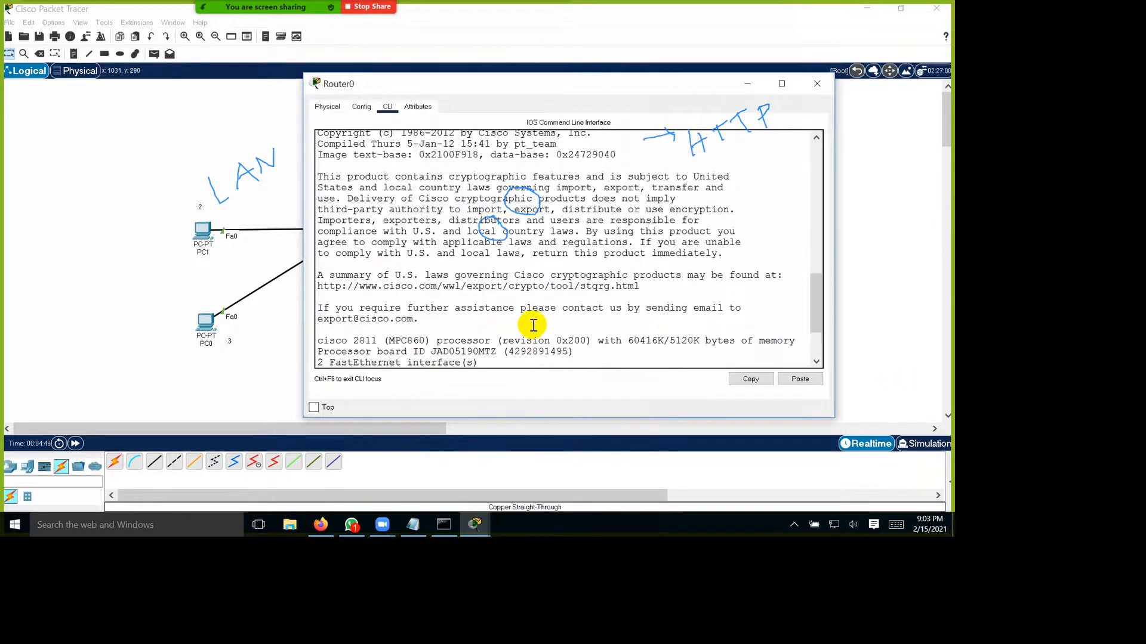
scroll(532, 325, "up", 15)
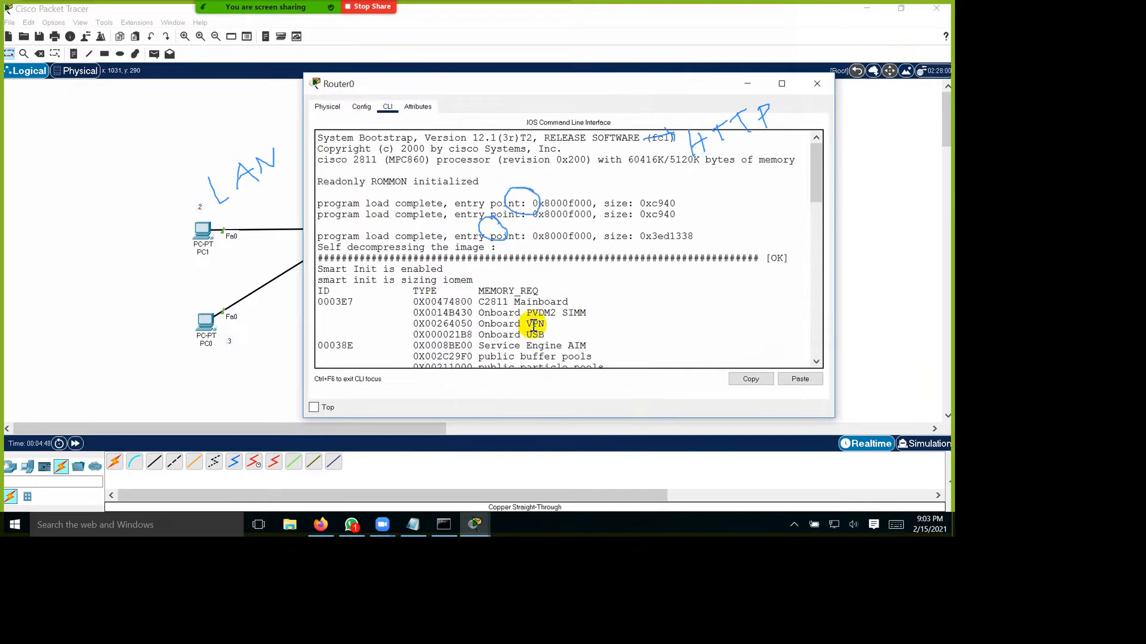
scroll(534, 325, "down", 15)
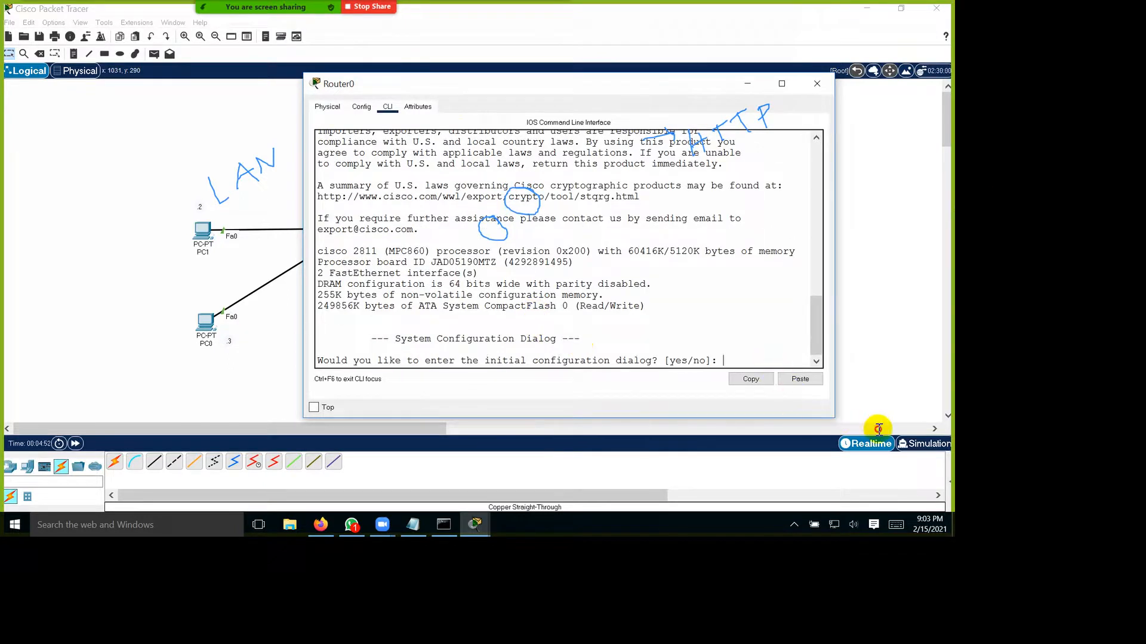
Step: Answer no to the router's initial configuration dialog and start the session at the user EXEC prompt
type("no")
key("Return")
key("Return")
left_click_drag(324, 363, 358, 478)
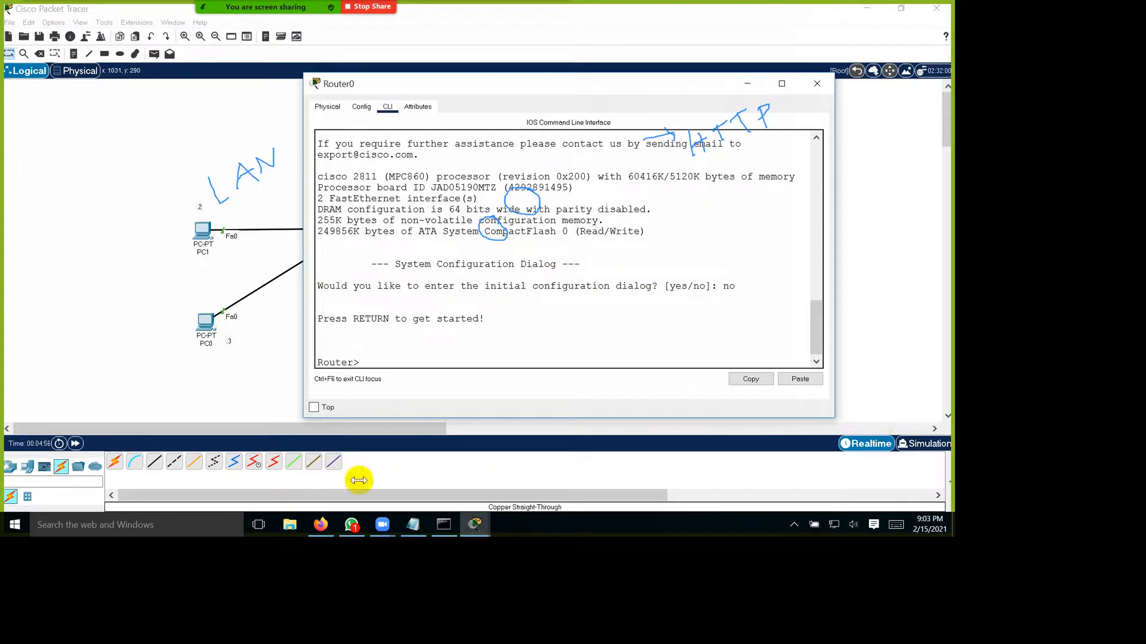
left_click_drag(374, 441, 473, 436)
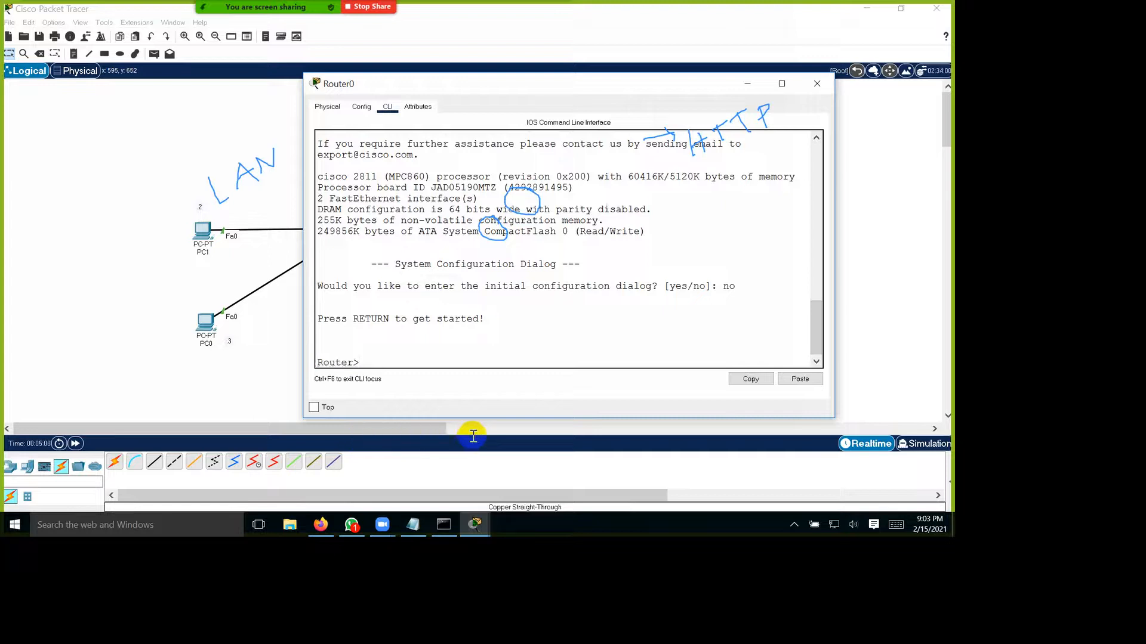
Step: Run show privilege to check the router's privilege level, and list the commands available in user EXEC mode with ?
type("show pri")
key("Tab")
key("Return")
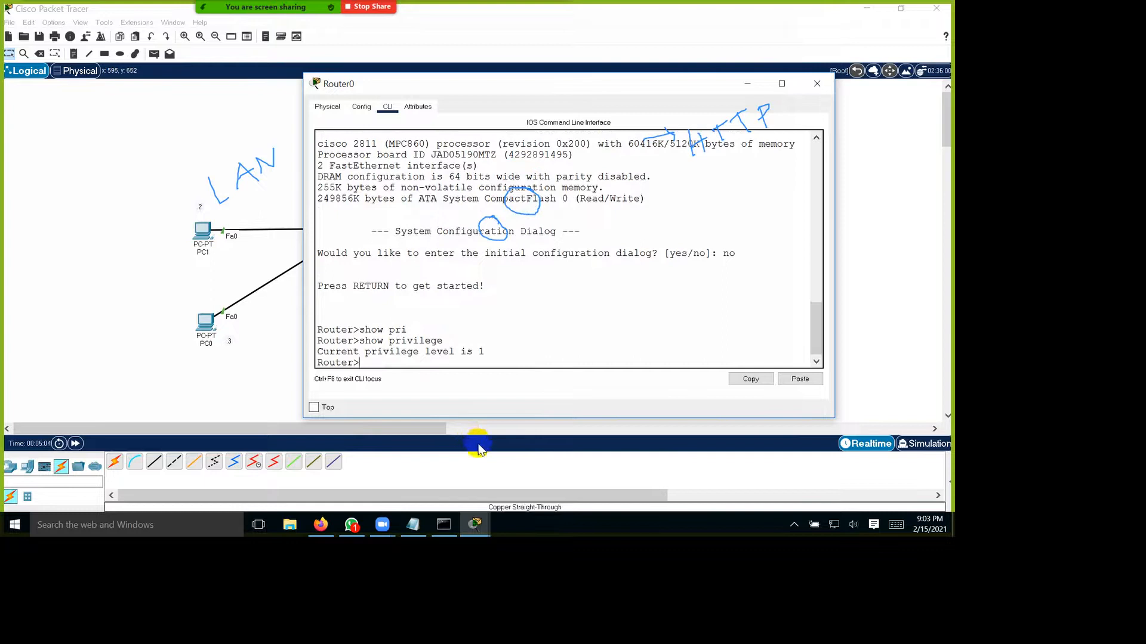
left_click_drag(583, 419, 376, 426)
left_click(442, 429)
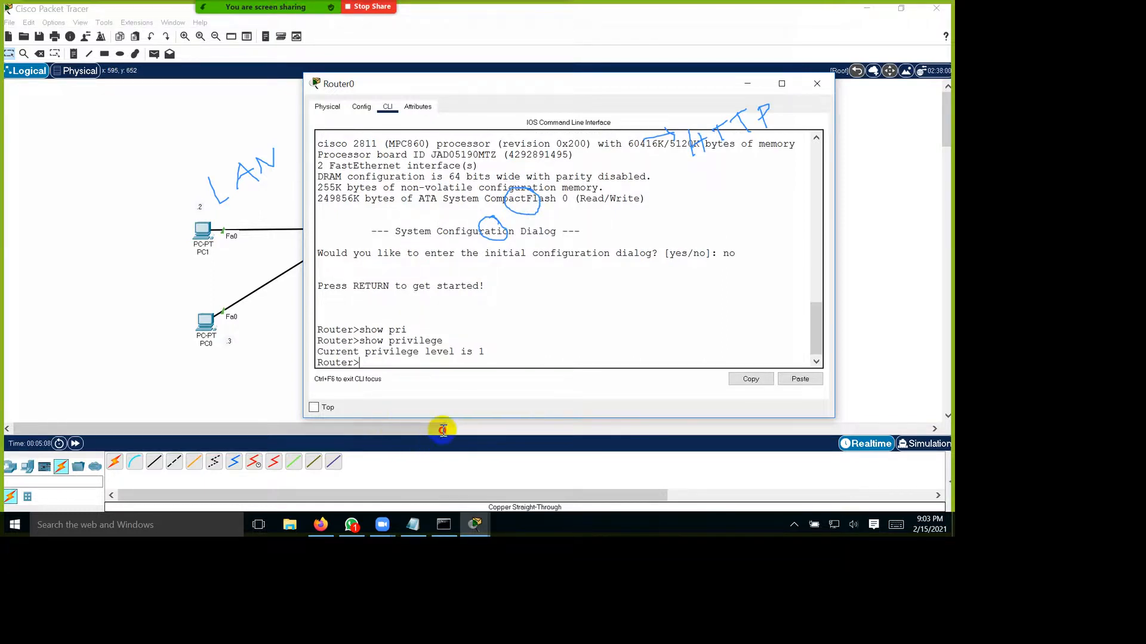
type("?")
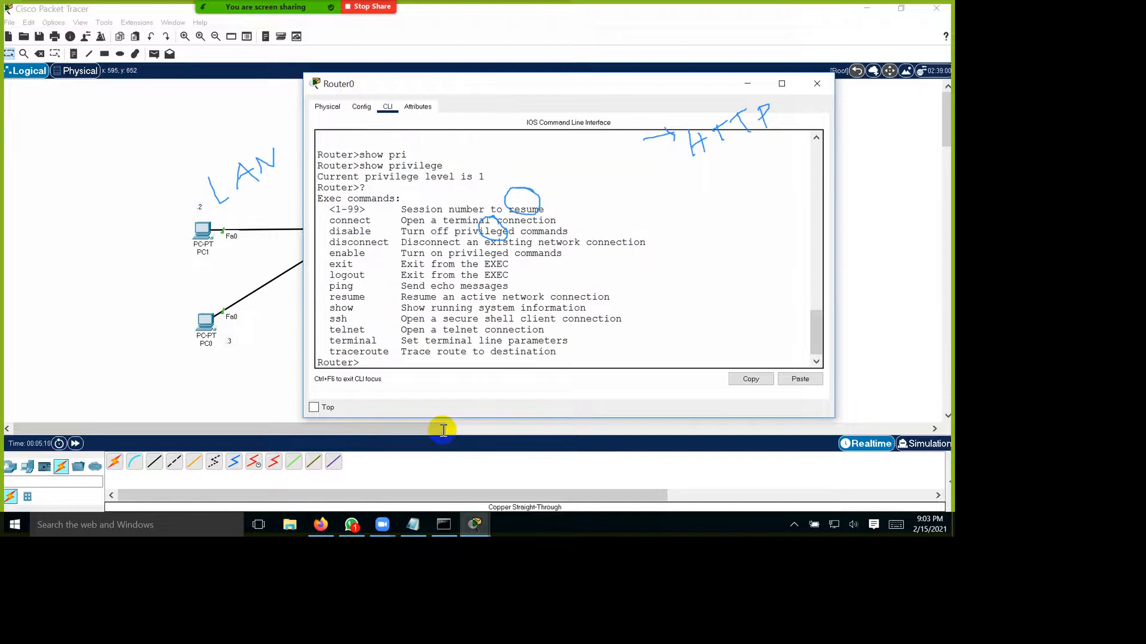
mouse_move(328, 209)
left_mouse_down()
mouse_move(435, 271)
mouse_move(487, 370)
mouse_move(558, 421)
mouse_move(709, 423)
left_mouse_up()
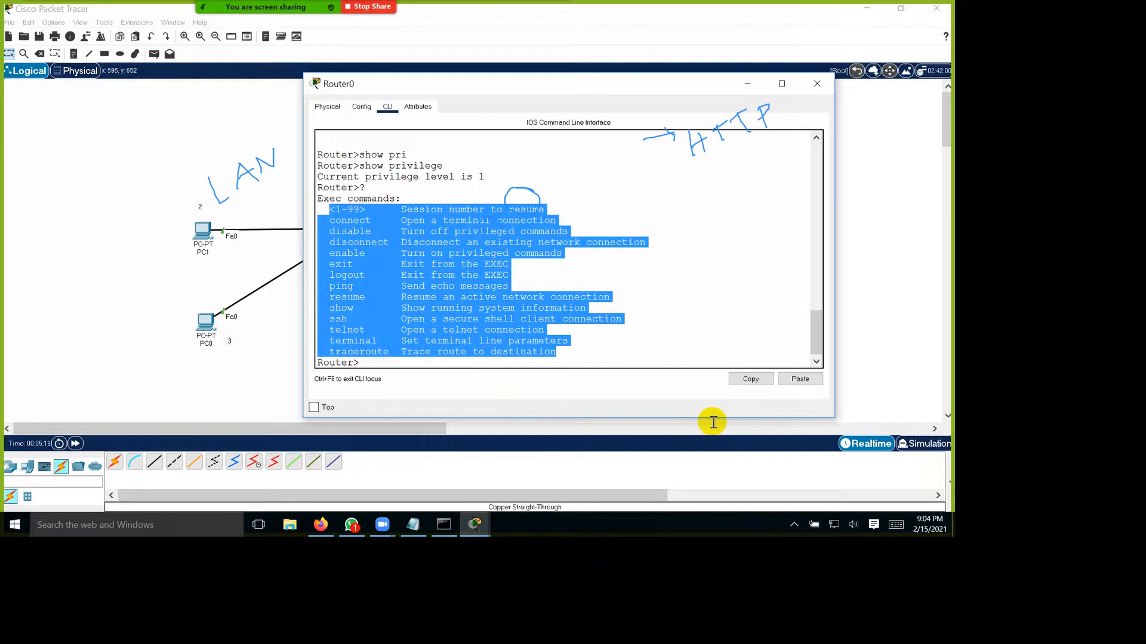
Step: Clear all annotation drawings from the shared screen and close the annotation tools
mouse_move(351, 7)
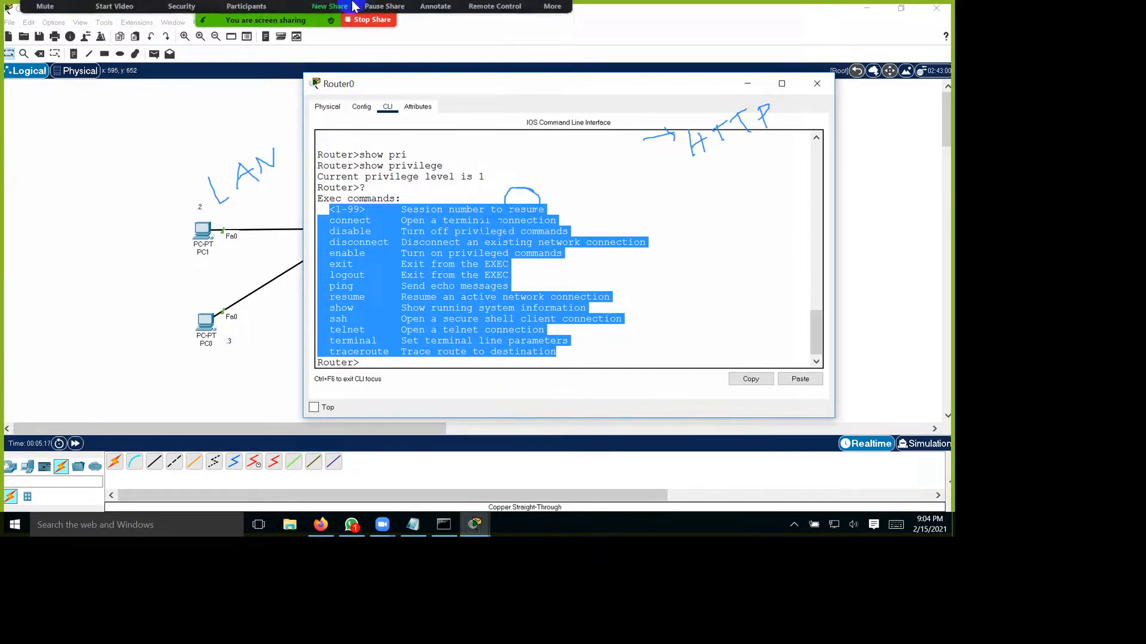
left_click(435, 18)
left_click(524, 70)
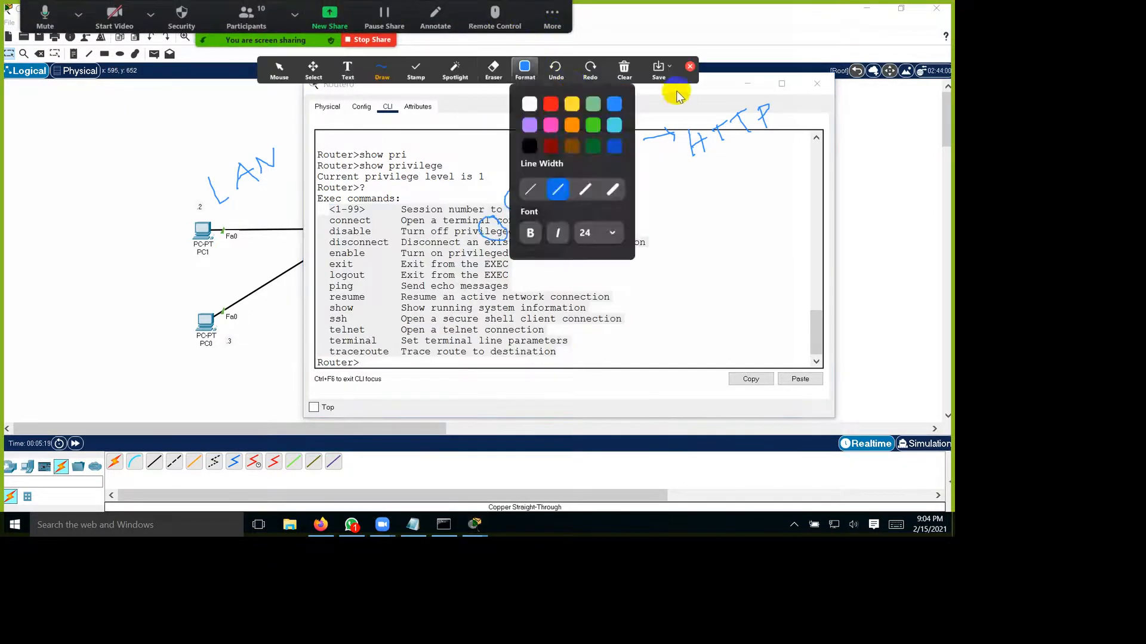
left_click(623, 69)
left_click(632, 97)
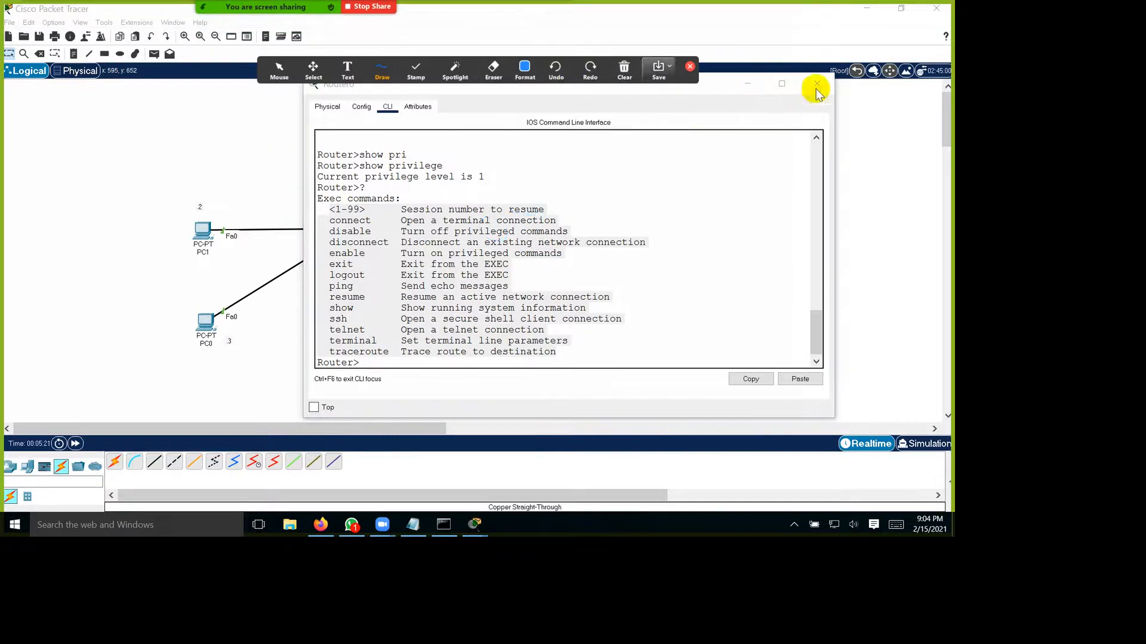
left_click(690, 67)
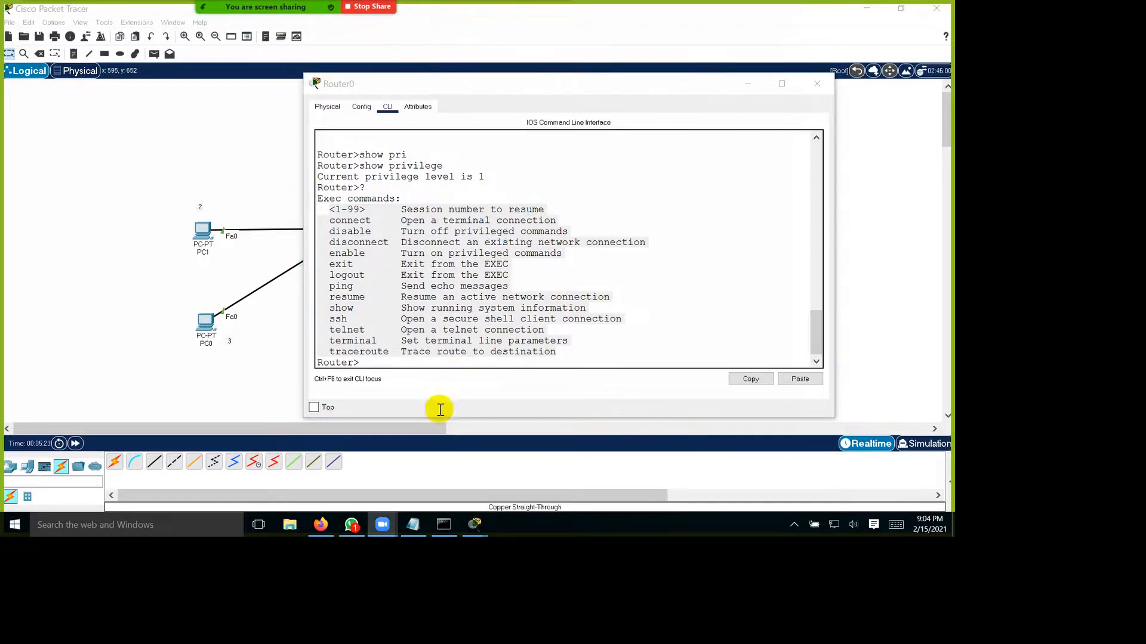
Step: Enter the router's privileged EXEC mode with the enable command
left_click(465, 416)
type("ena")
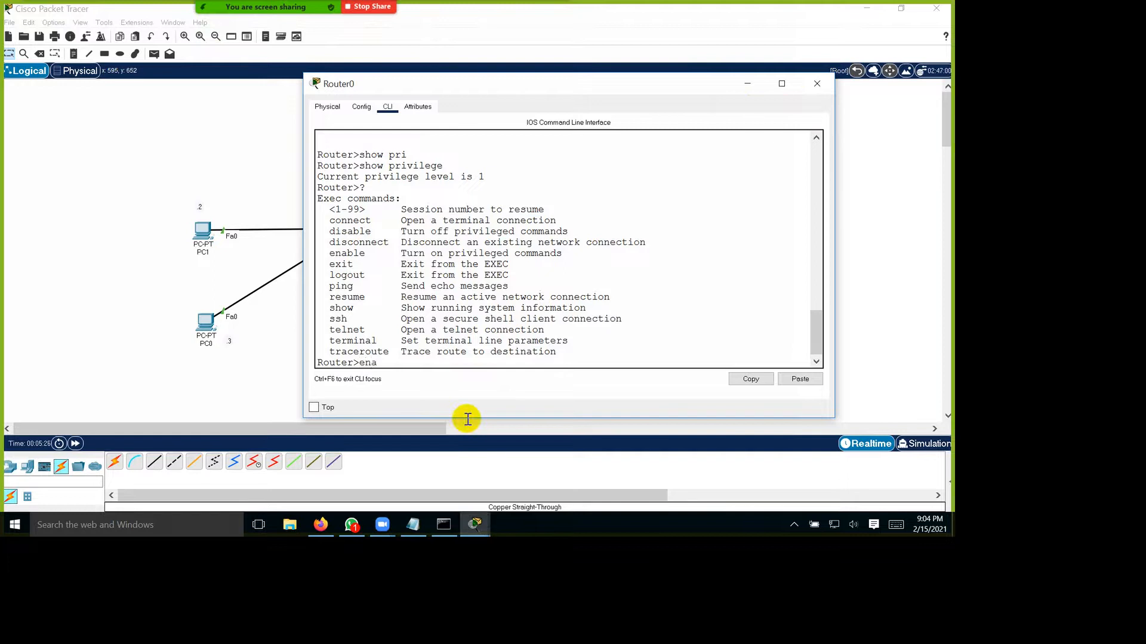
key("Tab")
key("Return")
key("Return")
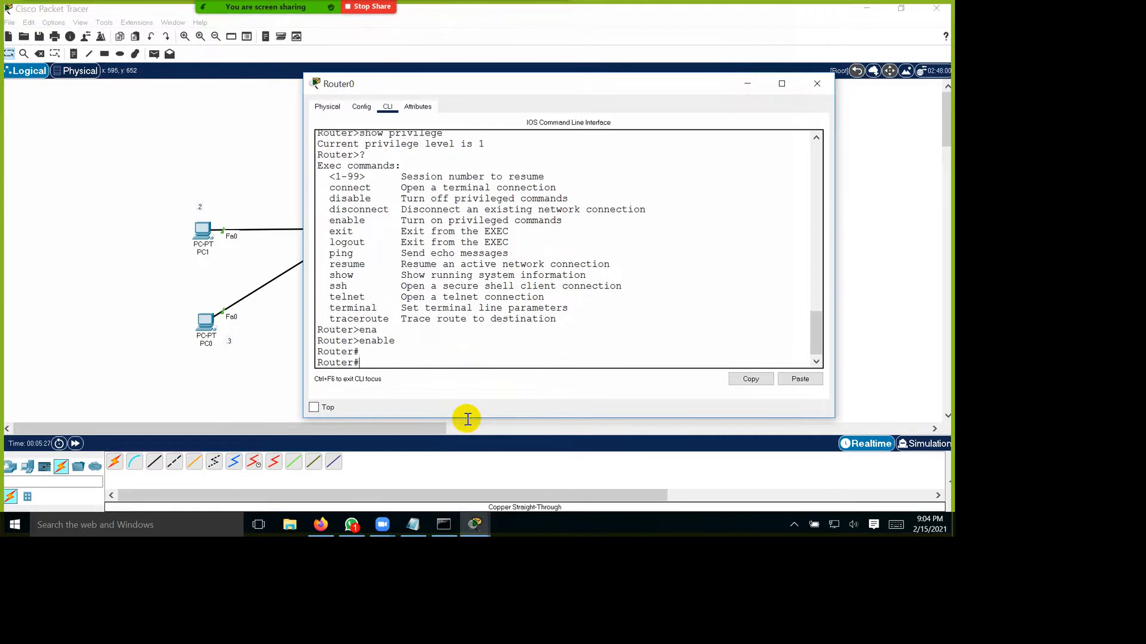
left_click_drag(443, 436, 371, 436)
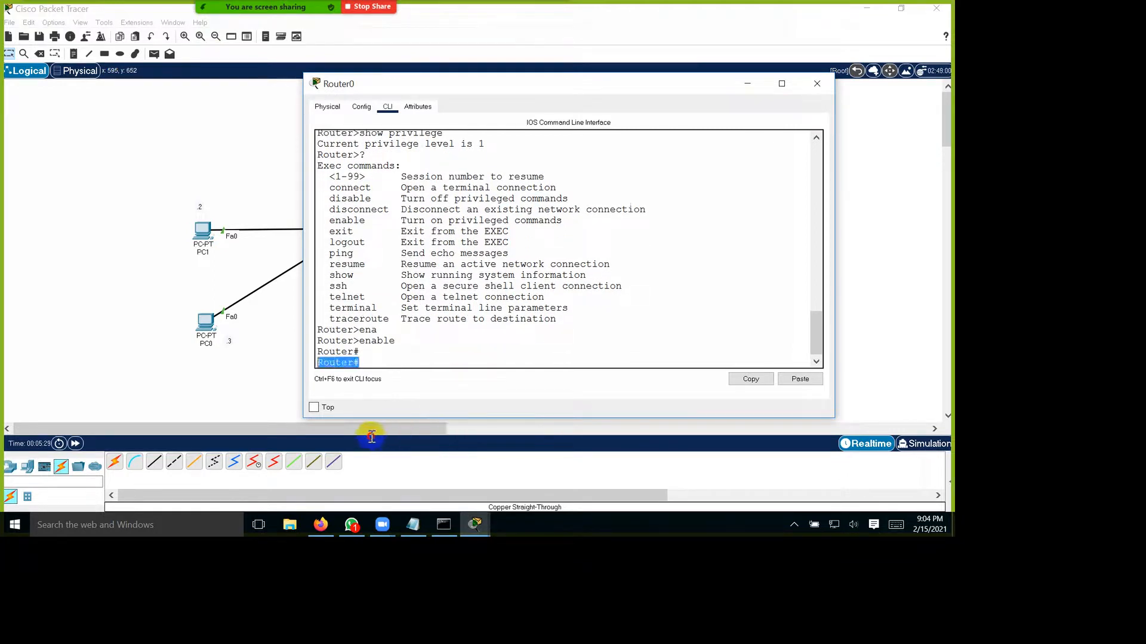
Step: Run show privilege to check the router's privilege level in privileged EXEC mode
left_click(437, 436)
type("show pri")
key("Tab")
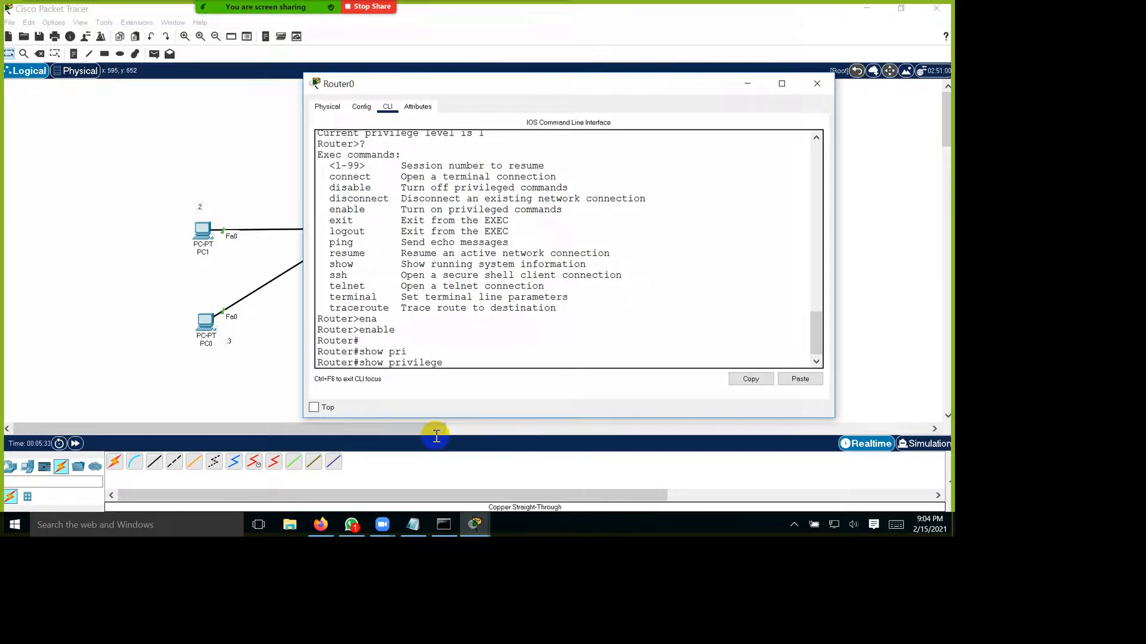
key("Return")
left_click_drag(599, 422, 573, 422)
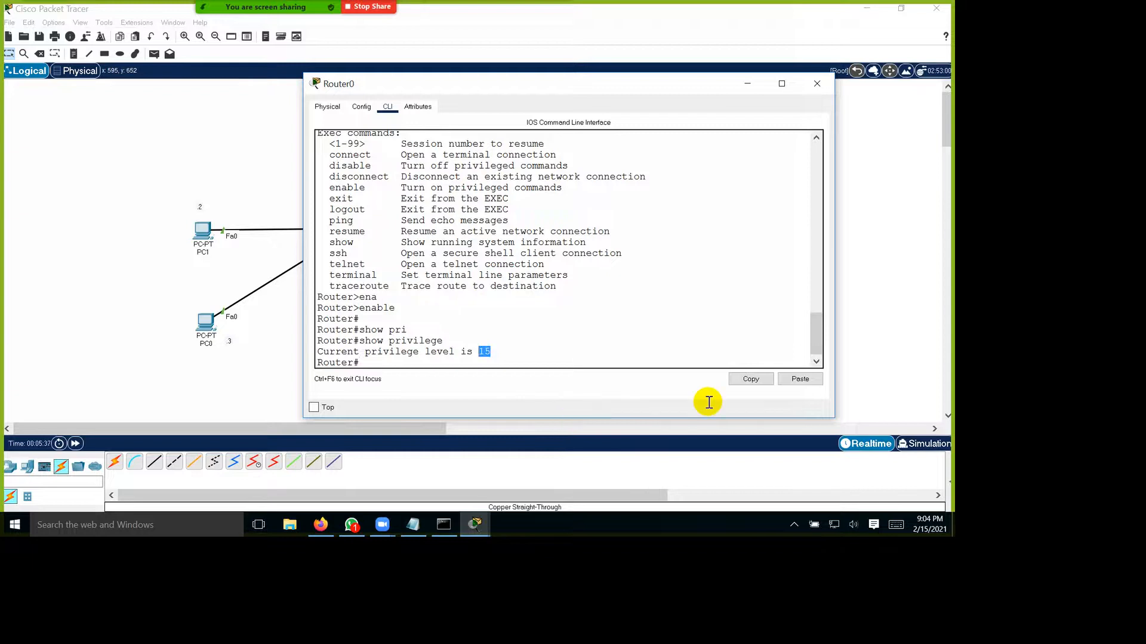
Step: List all privileged EXEC commands with ?, enlarge the router window and look through the complete list
left_click(532, 432)
type("?")
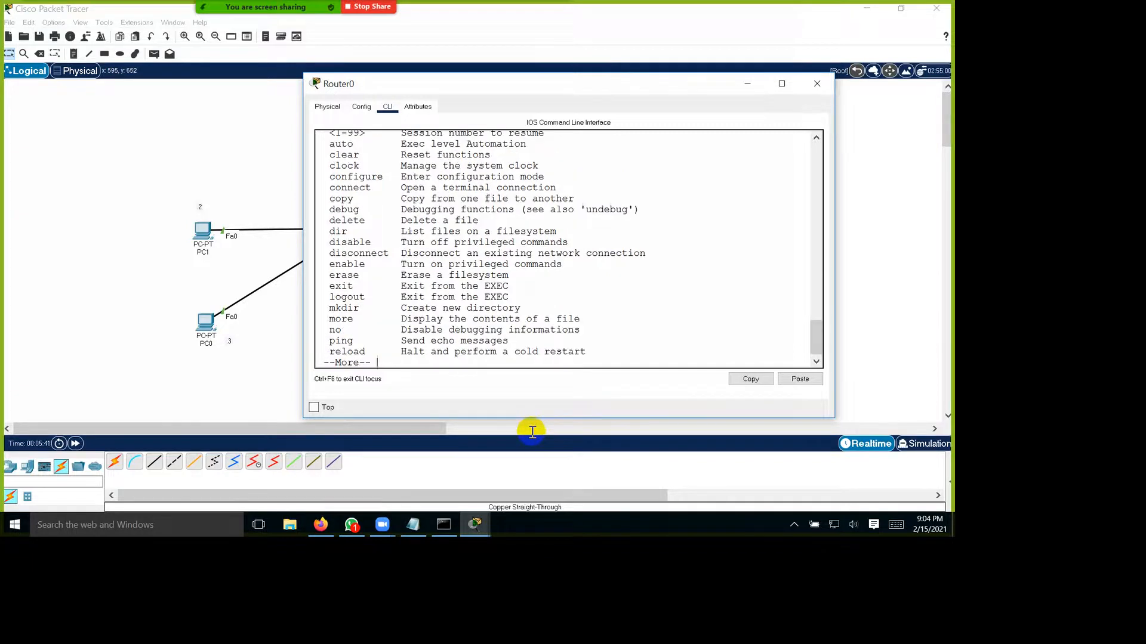
key("space")
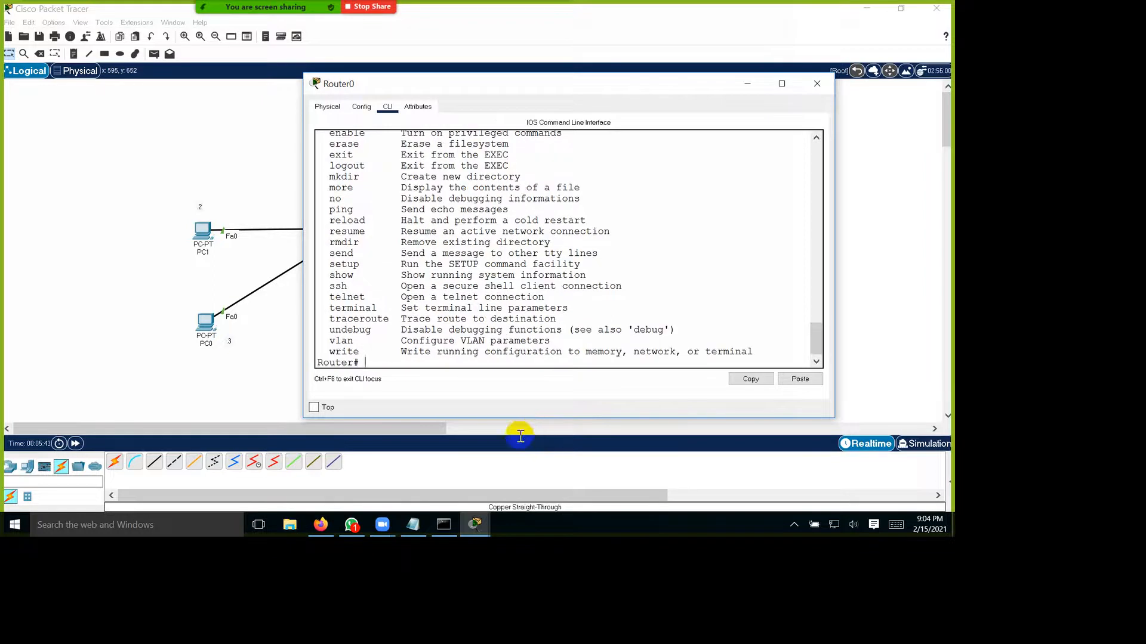
scroll(580, 315, "up", 3)
scroll(580, 315, "up", 2)
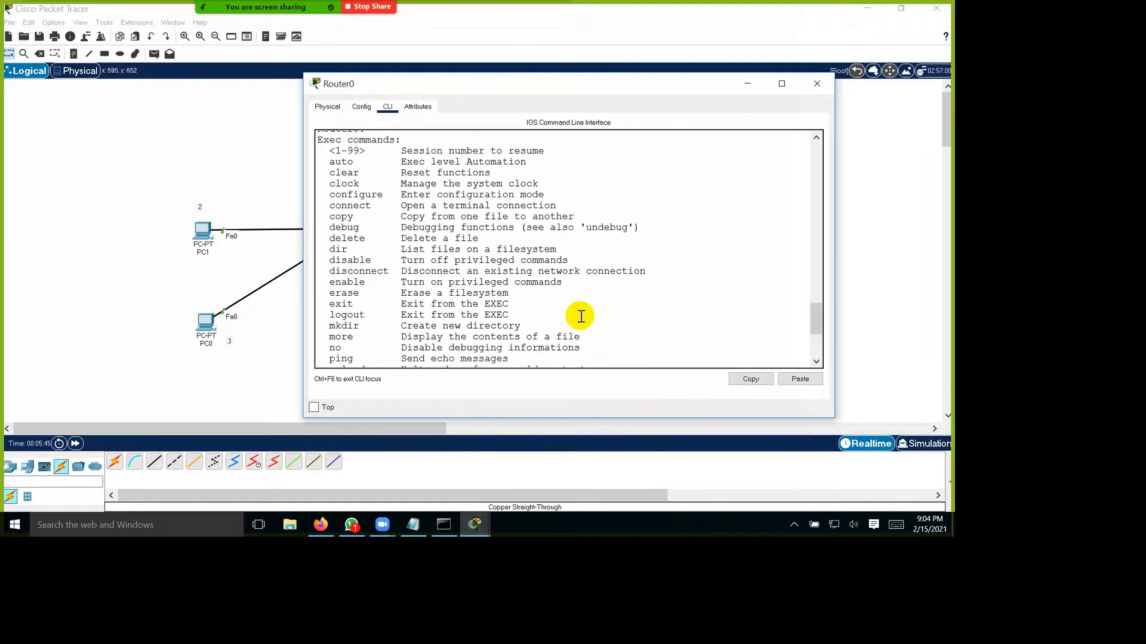
left_click_drag(329, 151, 564, 328)
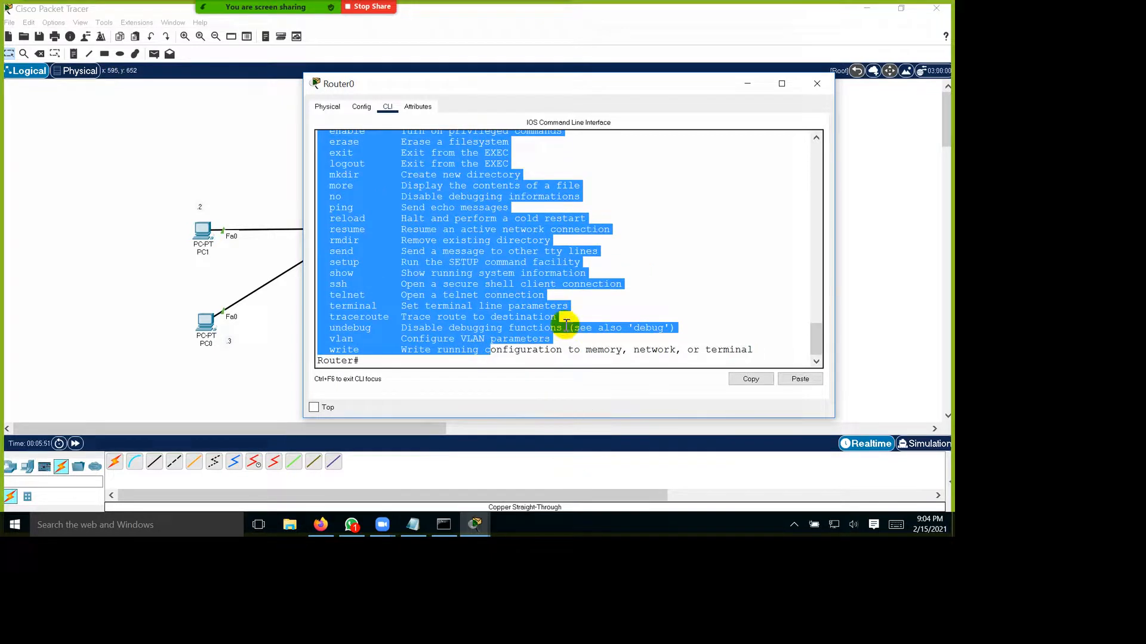
scroll(563, 322, "up", 5)
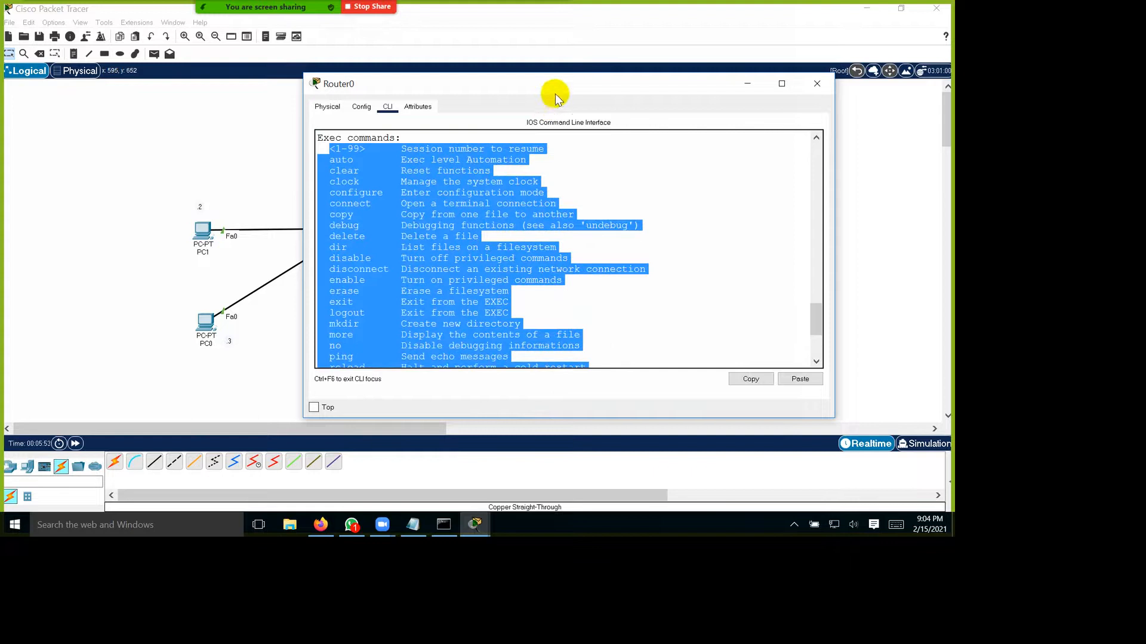
left_click_drag(555, 90, 555, 29)
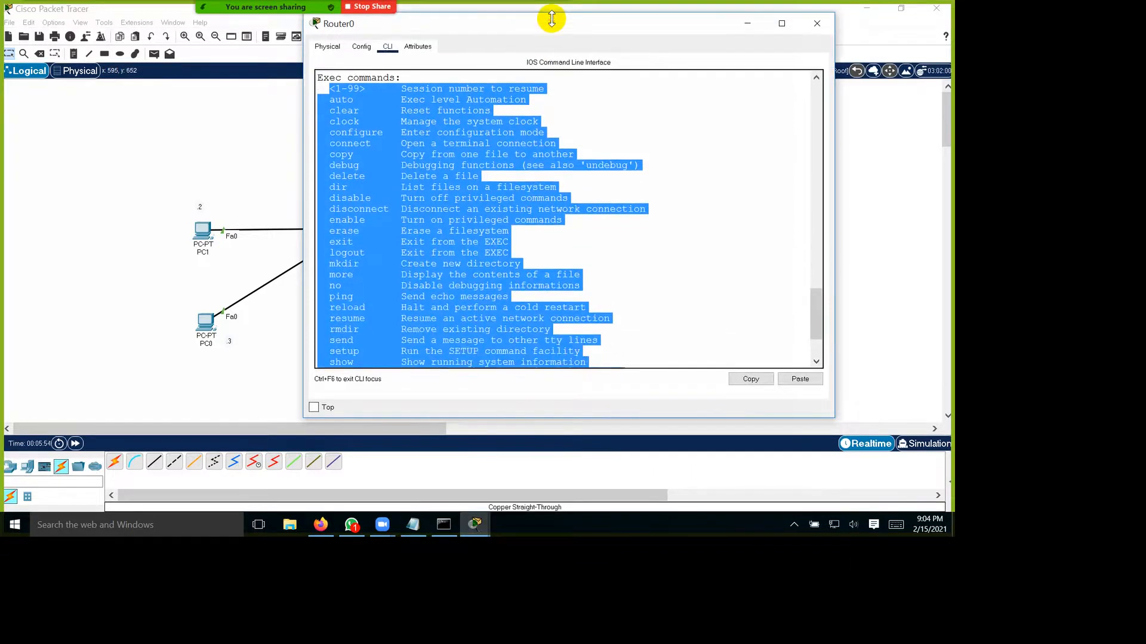
scroll(528, 195, "down", 3)
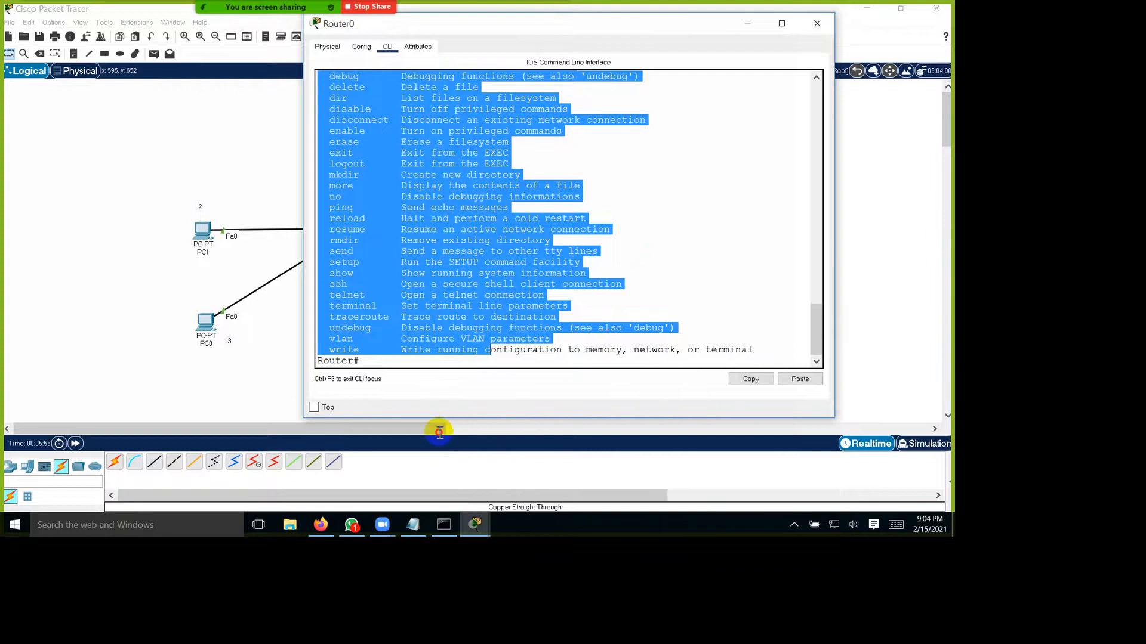
left_click(537, 396)
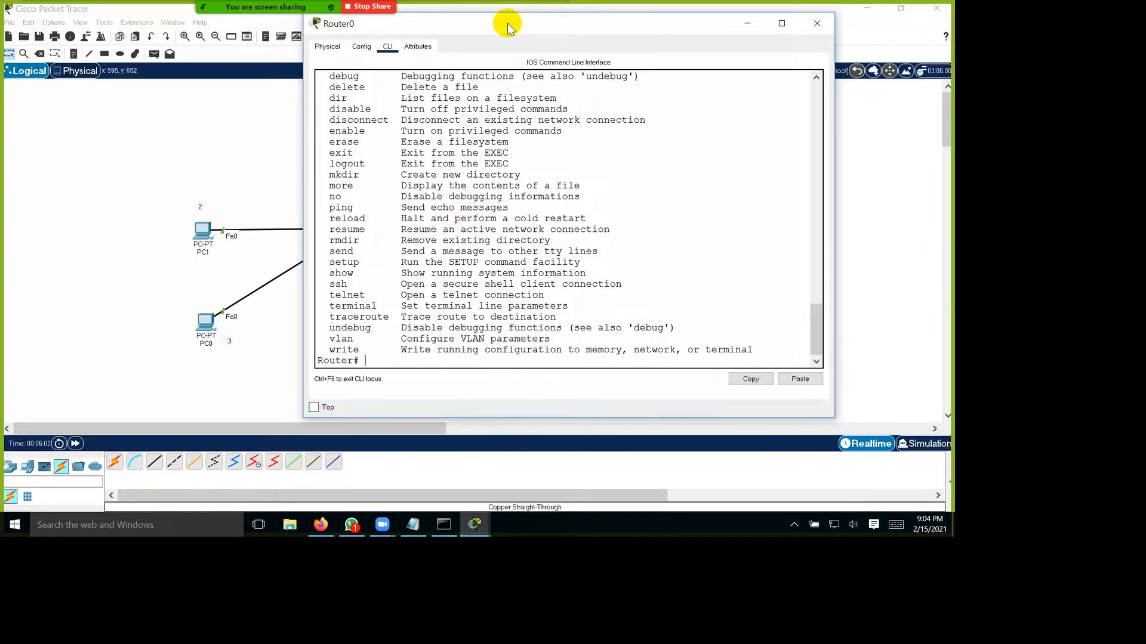
Step: Enter the router's global configuration mode with configure terminal
left_click_drag(507, 26, 626, 28)
type("conf")
key("Tab")
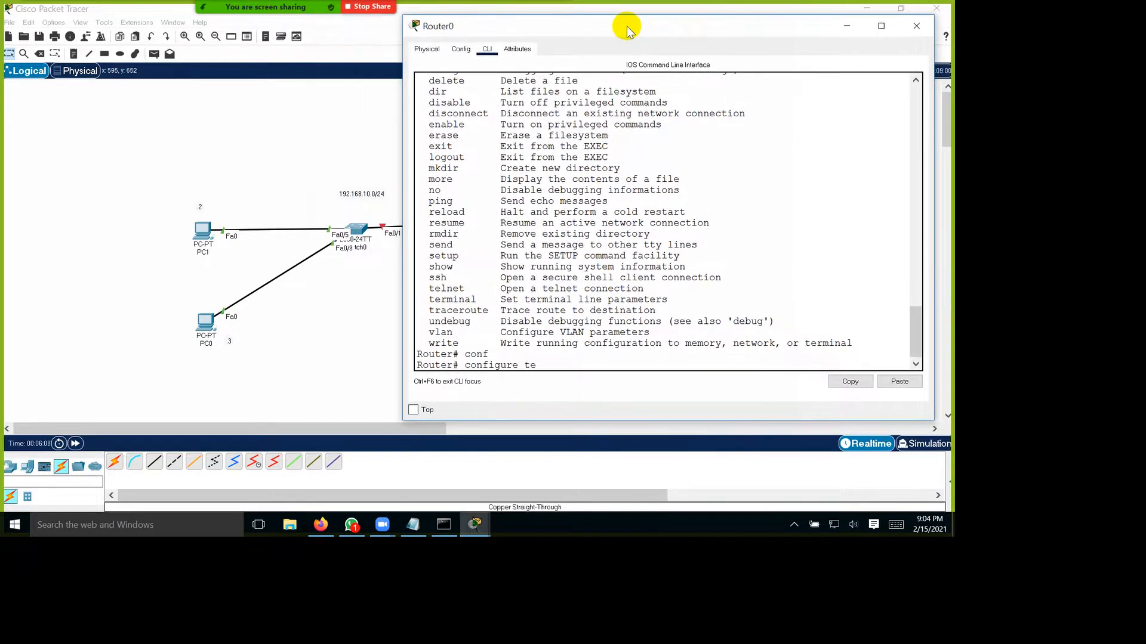
type("ter")
key("Tab")
key("Return")
key("Return")
key("Return")
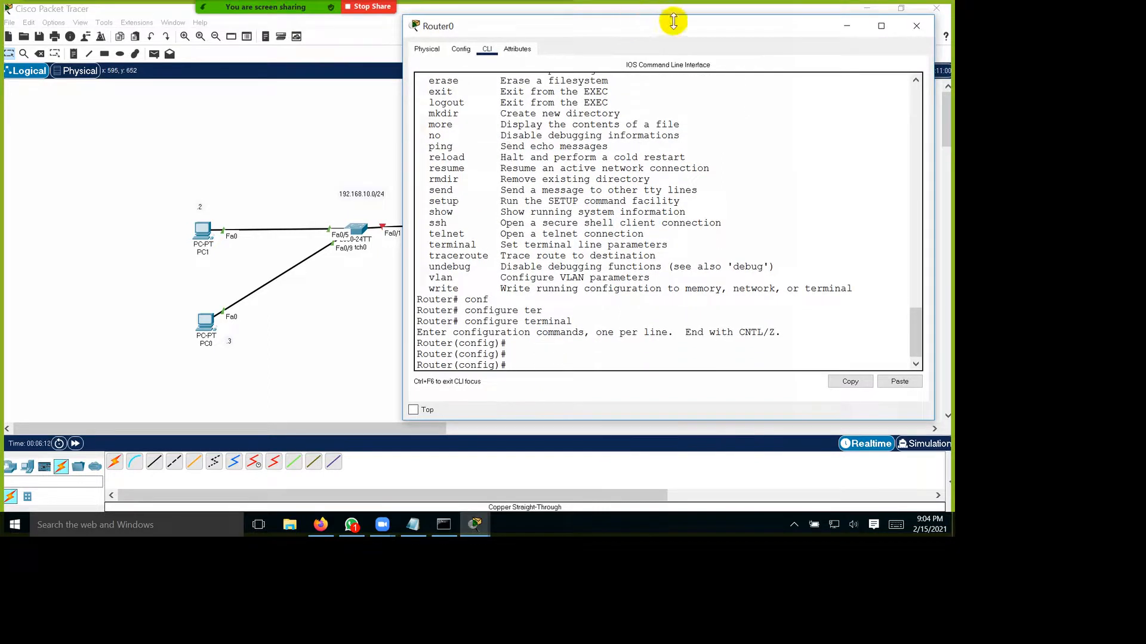
left_click_drag(670, 23, 679, 58)
scroll(681, 203, "down", 2)
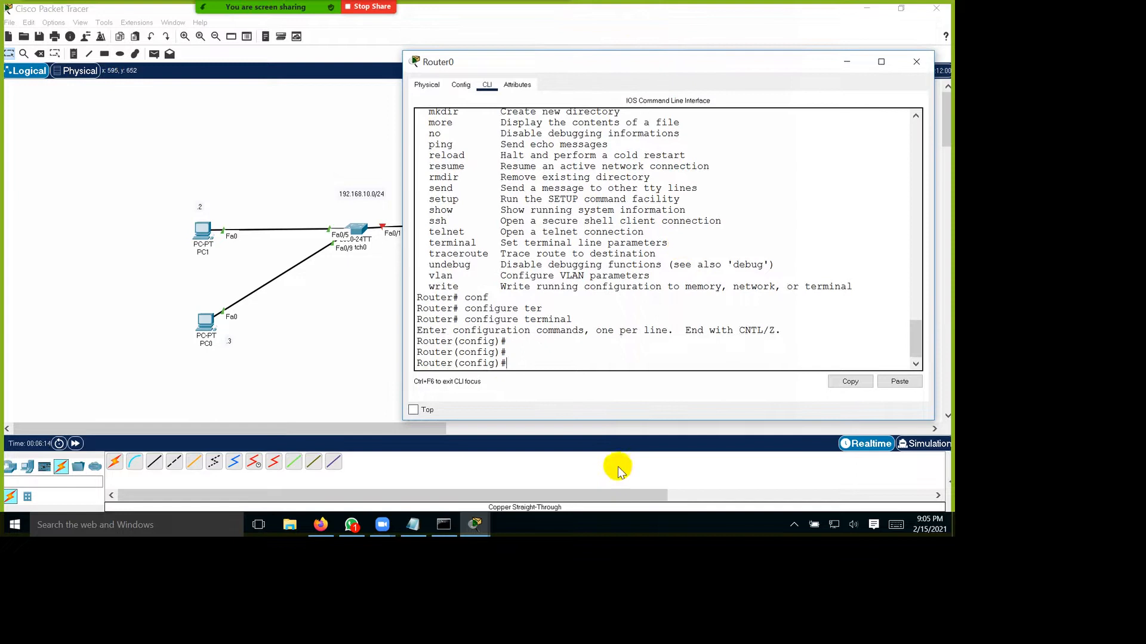
left_click_drag(505, 365, 406, 367)
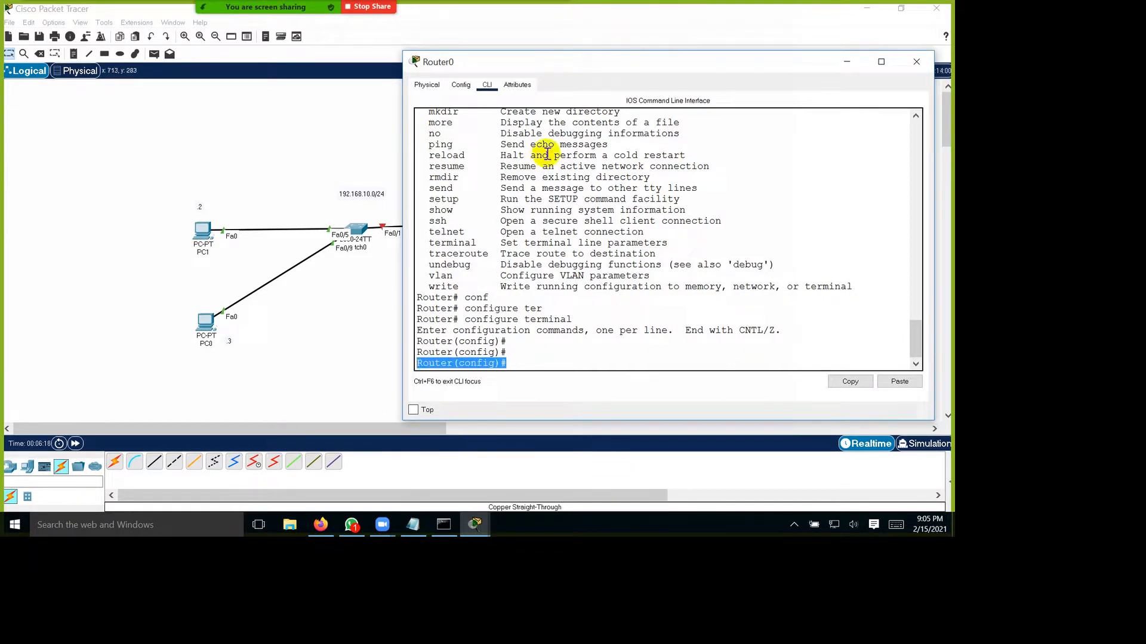
Step: Uncover Router0 in the topology and enter interface configuration mode for fastEthernet 0/1
left_click_drag(597, 64, 744, 50)
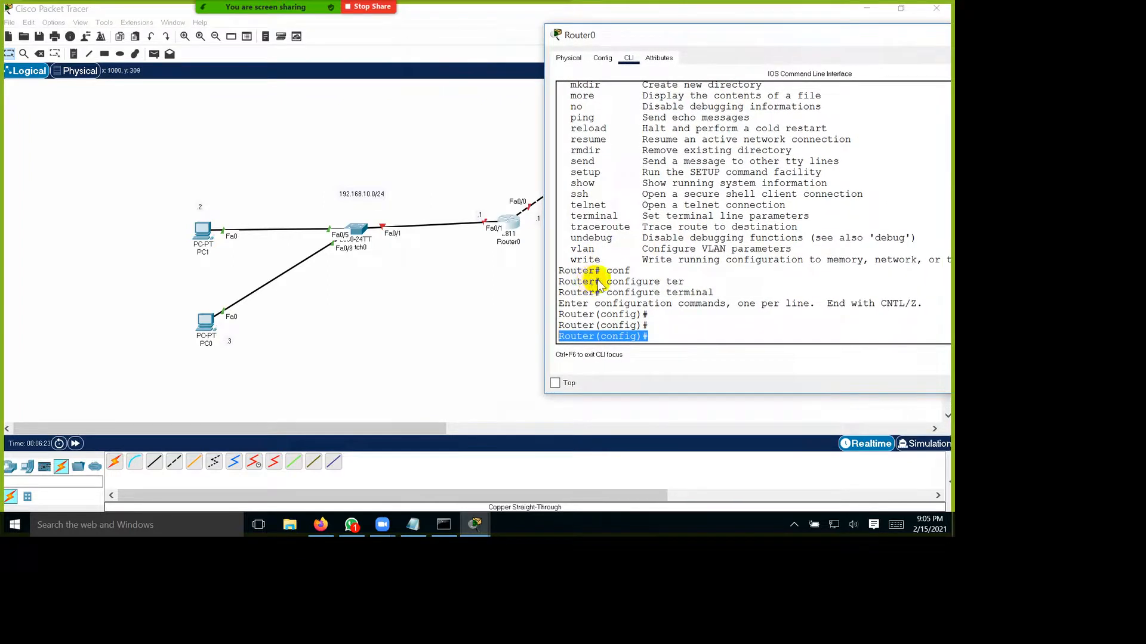
left_click(850, 417)
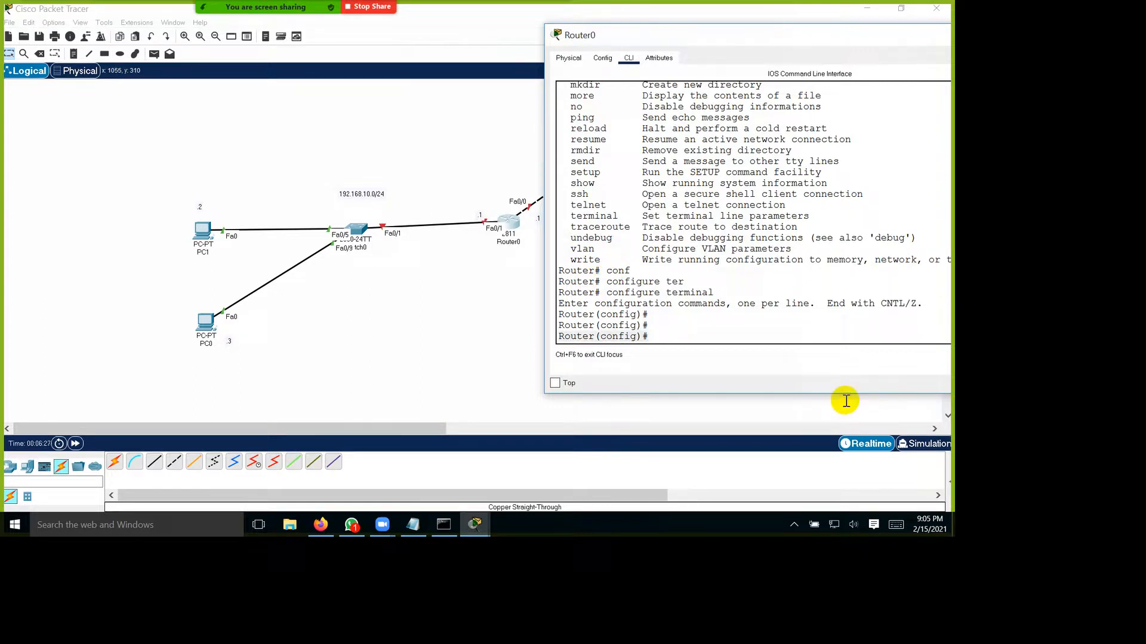
type("int")
key("Tab")
type("fast")
key("Tab")
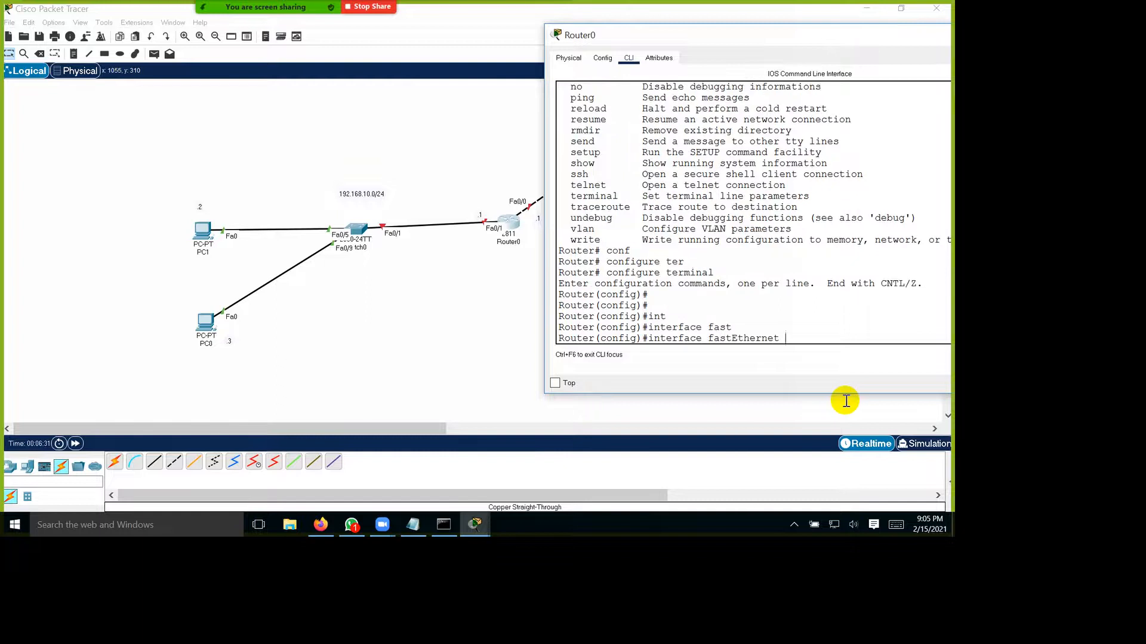
type("0/1")
key("Return")
key("Return")
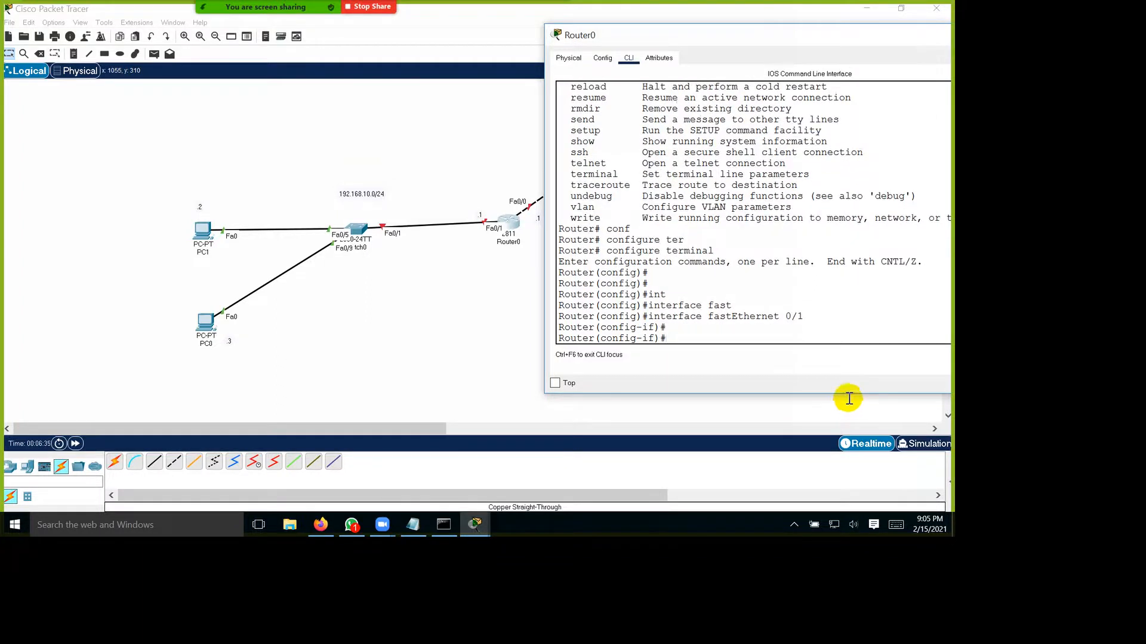
left_click_drag(773, 405, 787, 407)
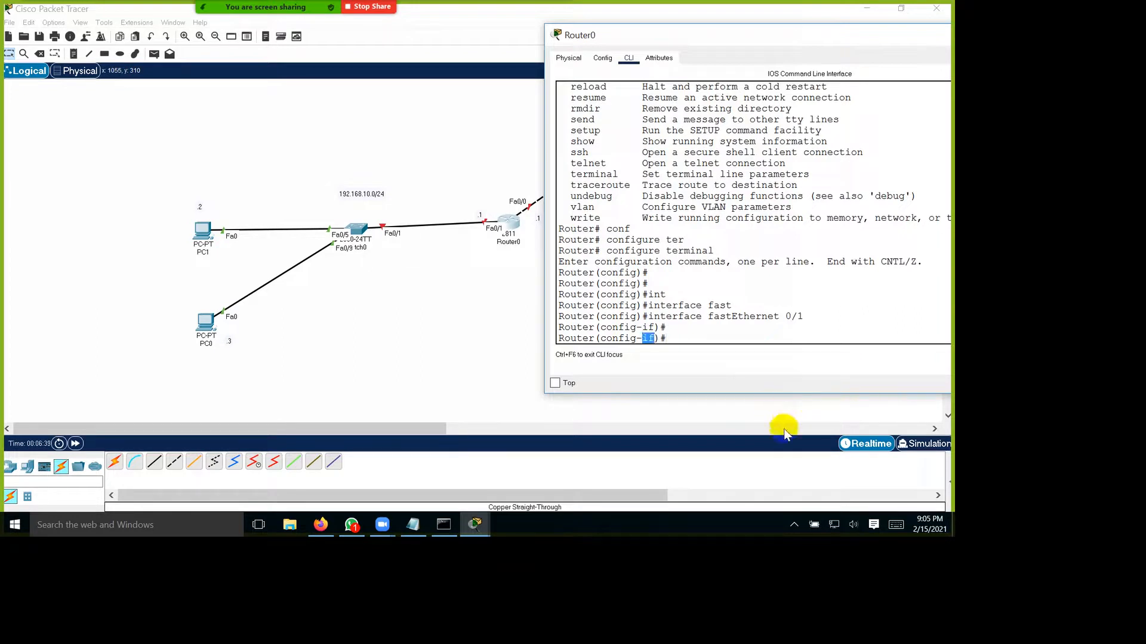
Step: Assign IP address 192.168.10.1 with subnet mask 255.255.255.0 to the router's FastEthernet 0/1 interface
left_click(820, 411)
type("ip add")
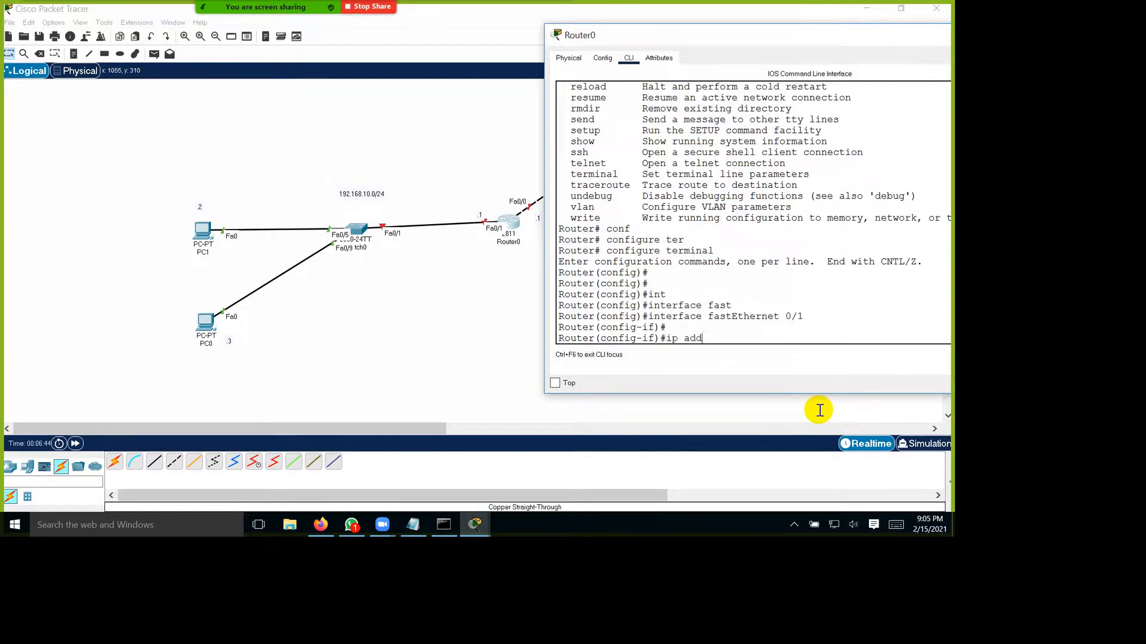
key("Tab")
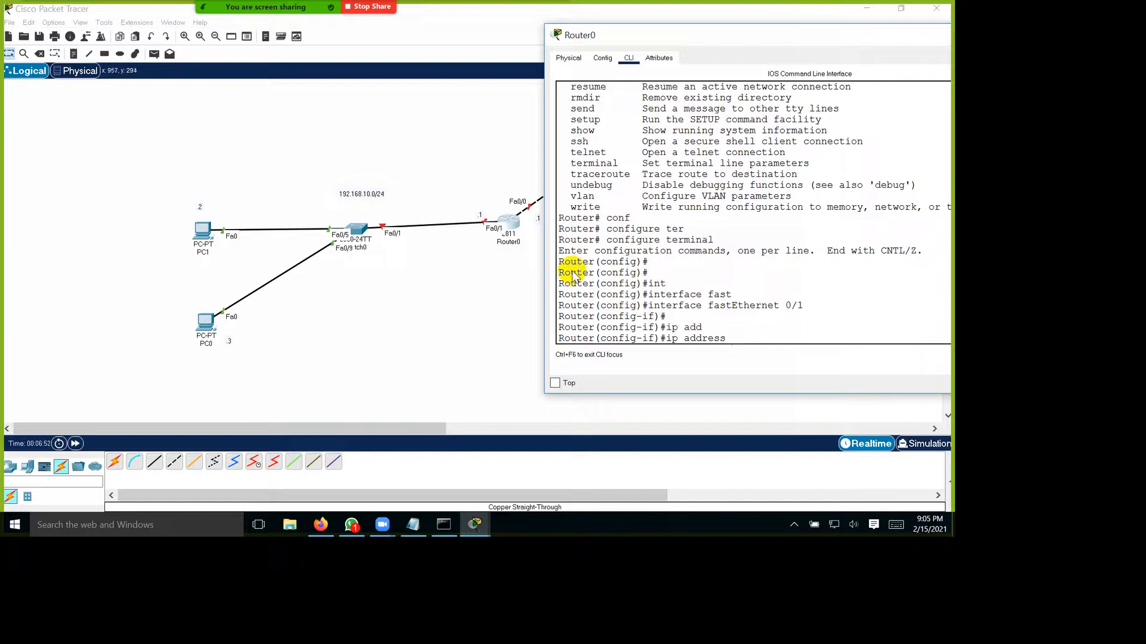
type("92.168.10.1")
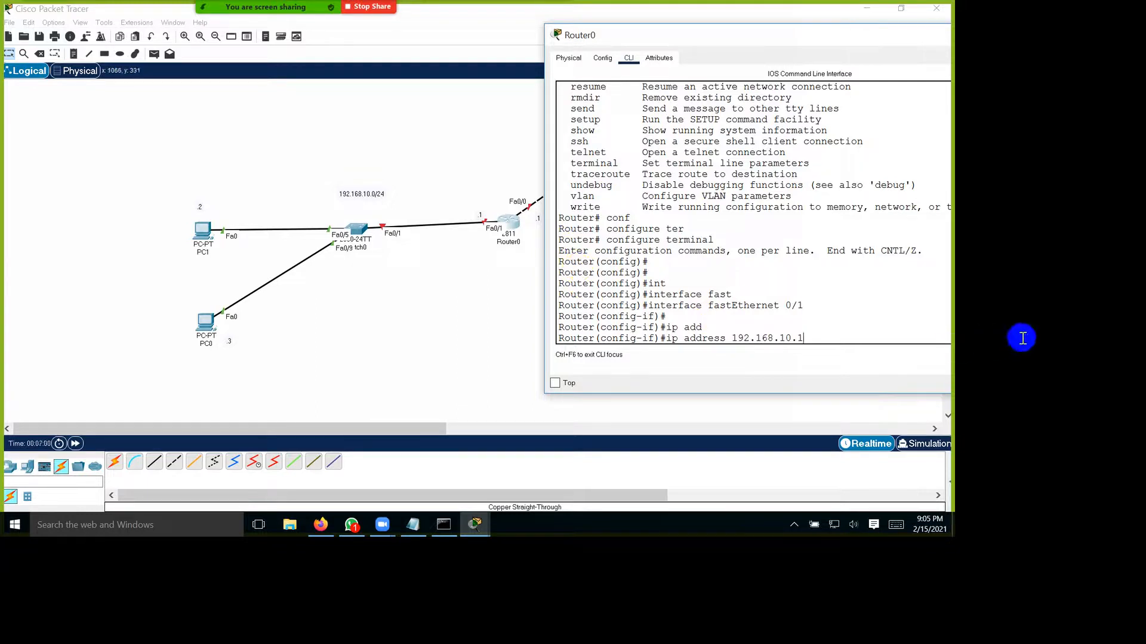
type("255.255.255.0")
key("Return")
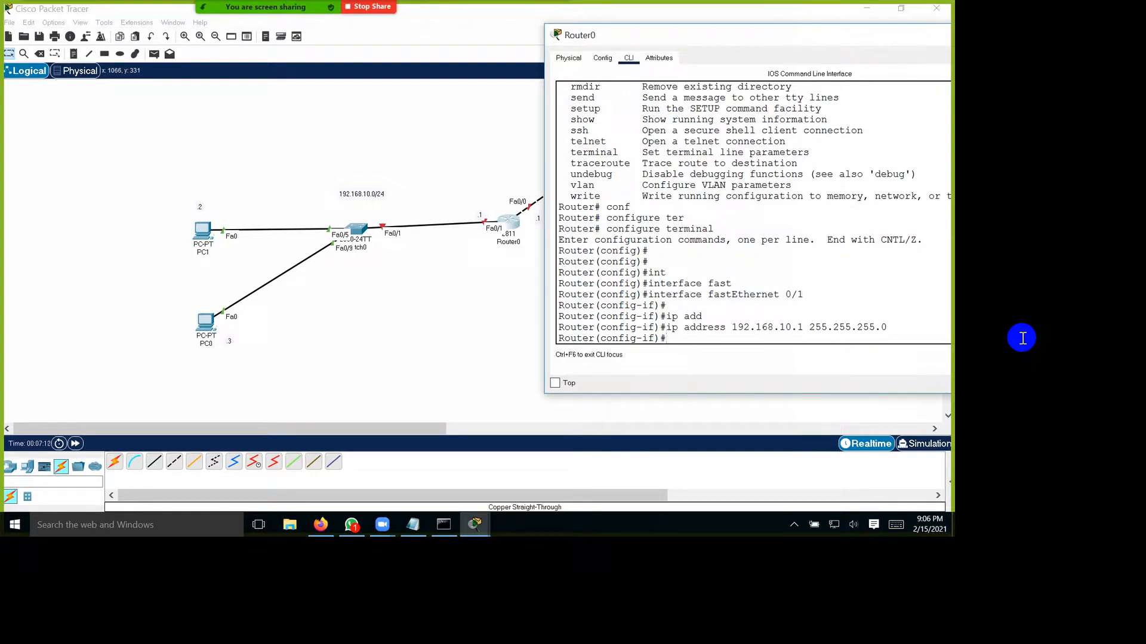
Step: Enable the FastEthernet 0/1 interface with no shutdown
type("no shut")
key("Tab")
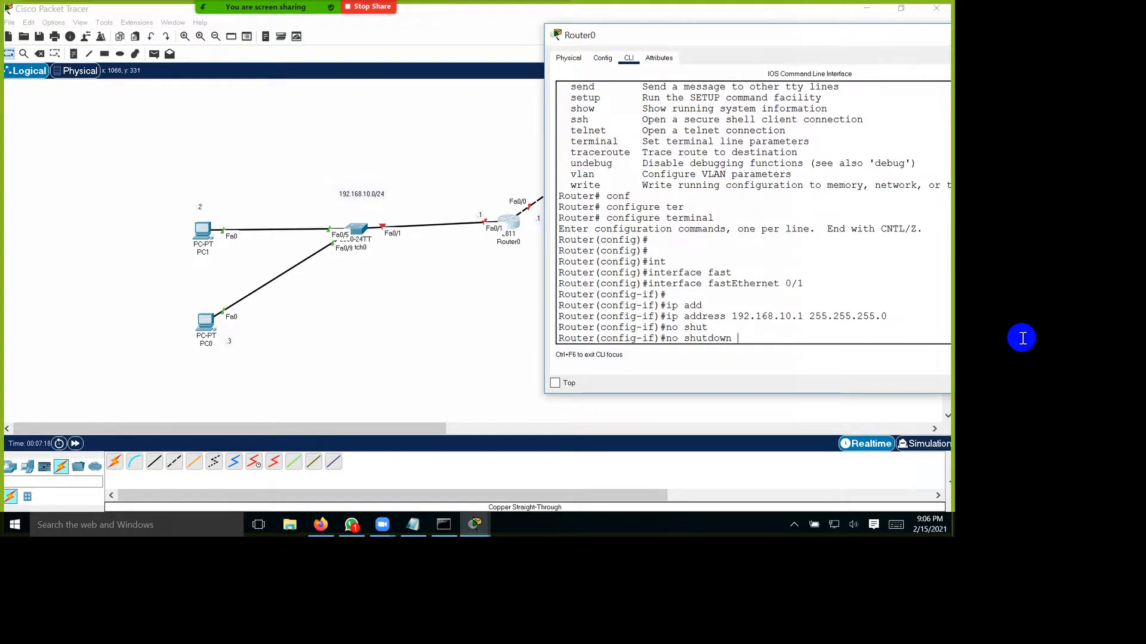
key("Return")
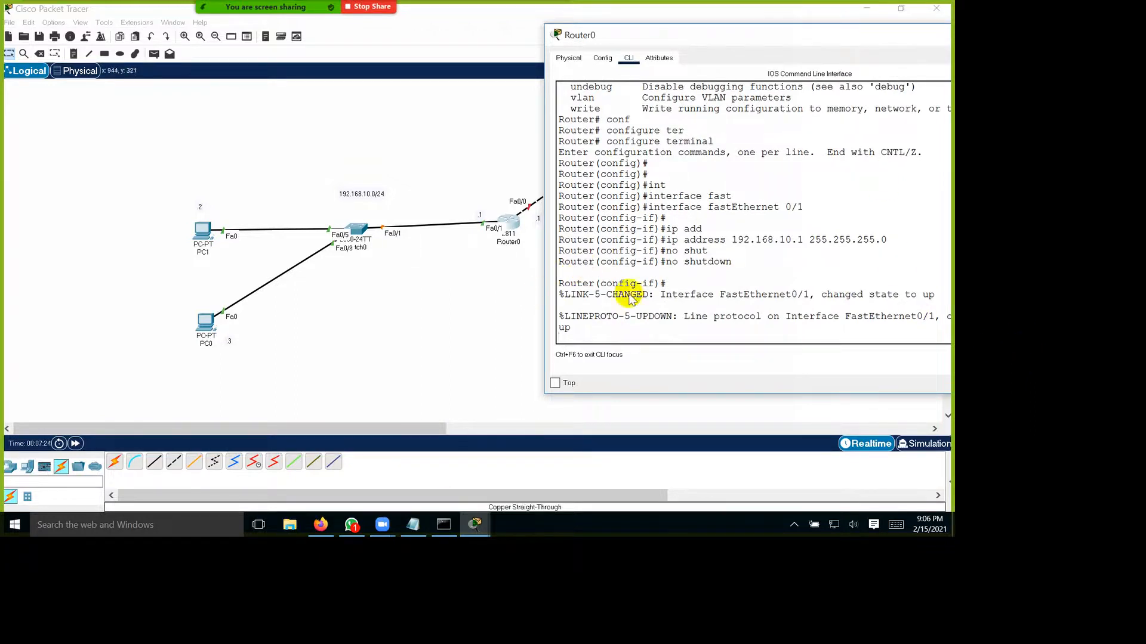
Step: Move the router window and review the line protocol message and the interface, ip address and no shutdown commands entered for FastEthernet 0/1
left_click_drag(788, 44, 424, 85)
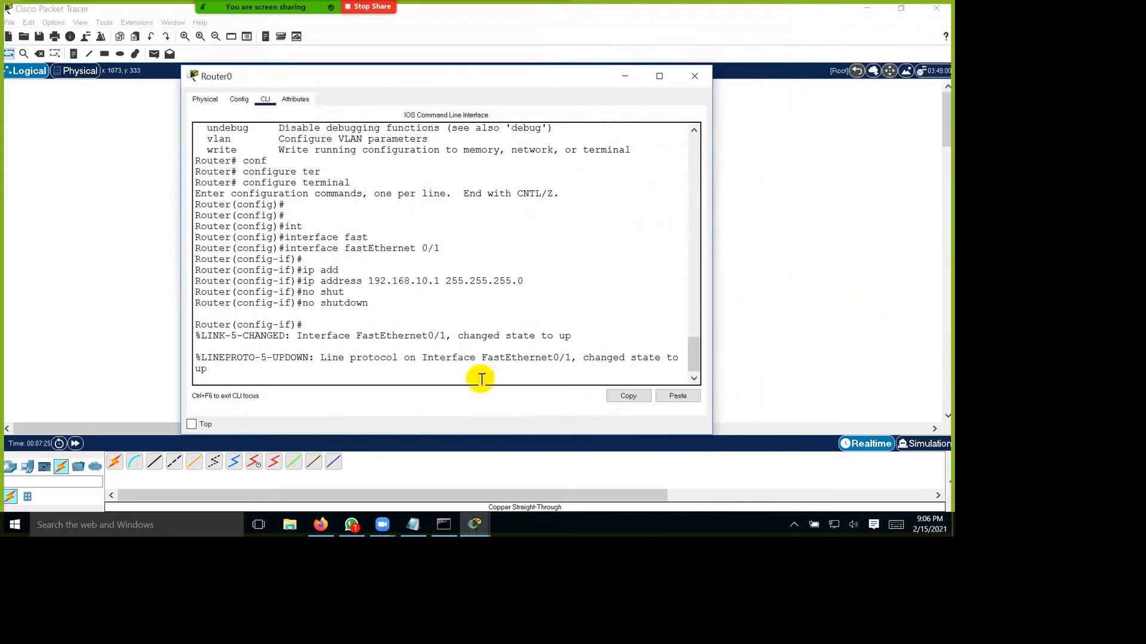
left_click_drag(321, 358, 474, 358)
left_click_drag(583, 429, 812, 442)
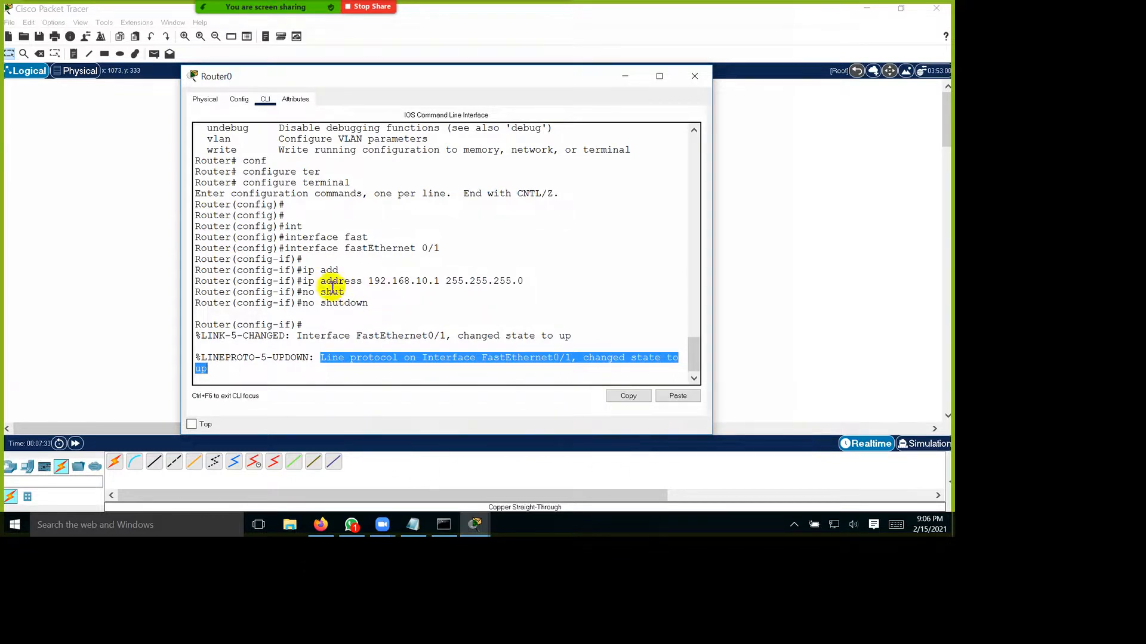
left_click_drag(236, 296, 532, 292)
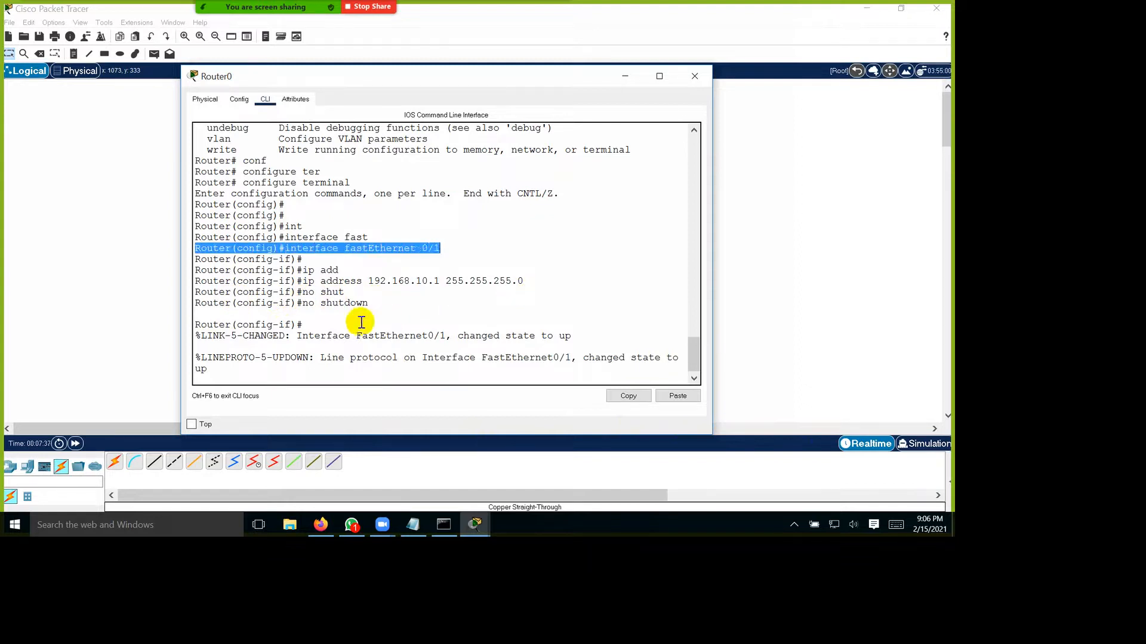
left_click_drag(366, 333, 626, 341)
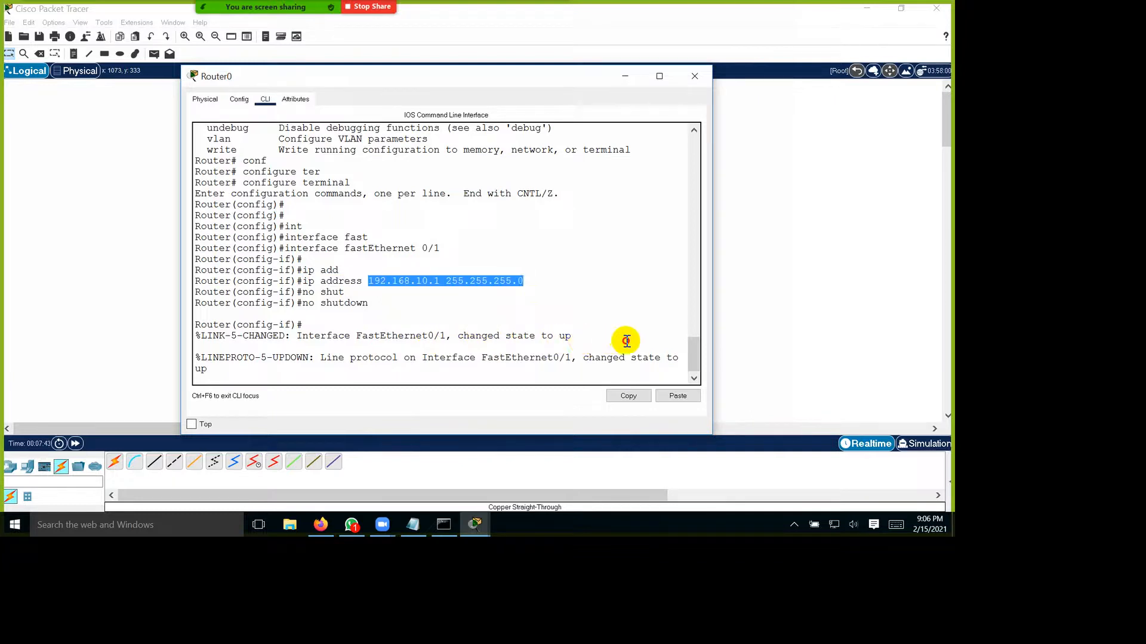
left_click(366, 363)
left_click_drag(424, 362, 484, 365)
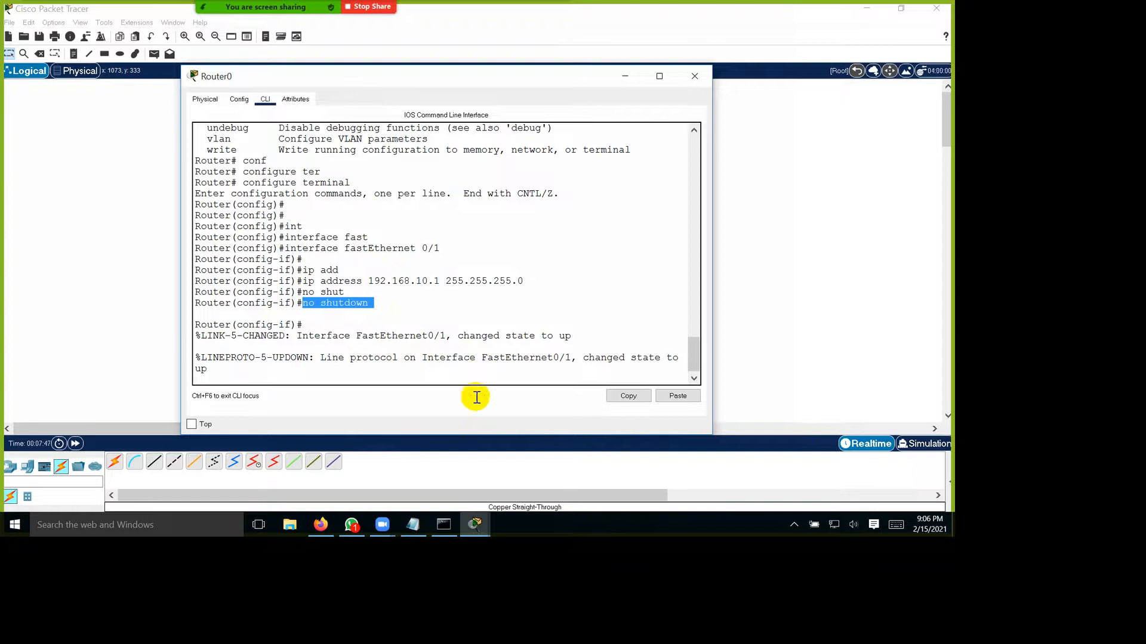
Step: Exit interface configuration mode and return to global configuration mode
left_click(453, 447)
key("Return")
key("Return")
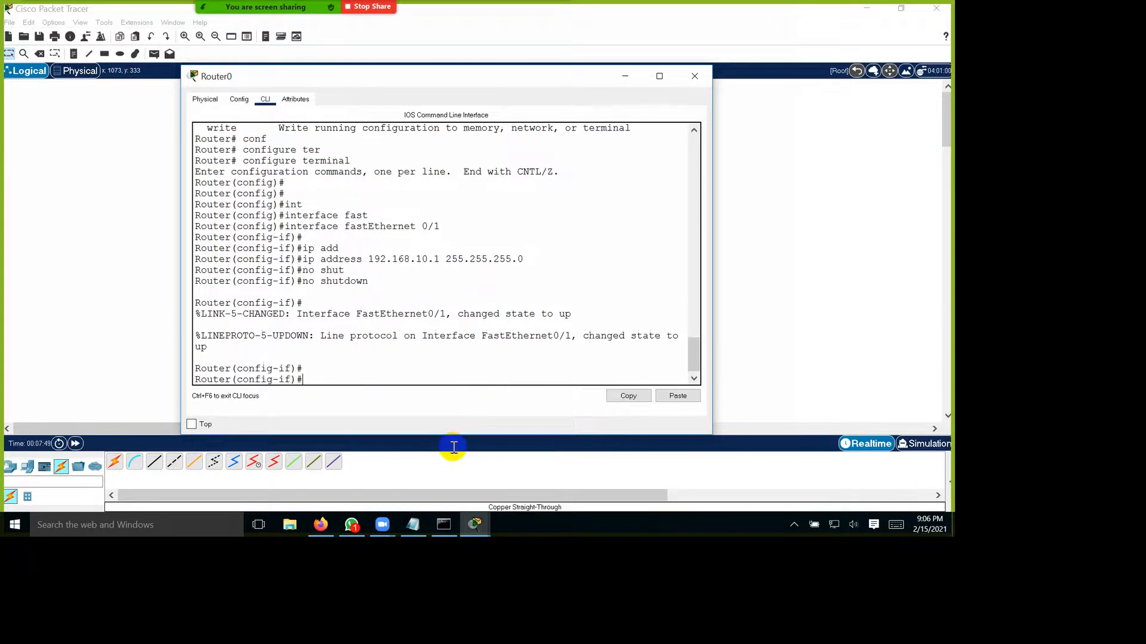
type("exit")
key("Return")
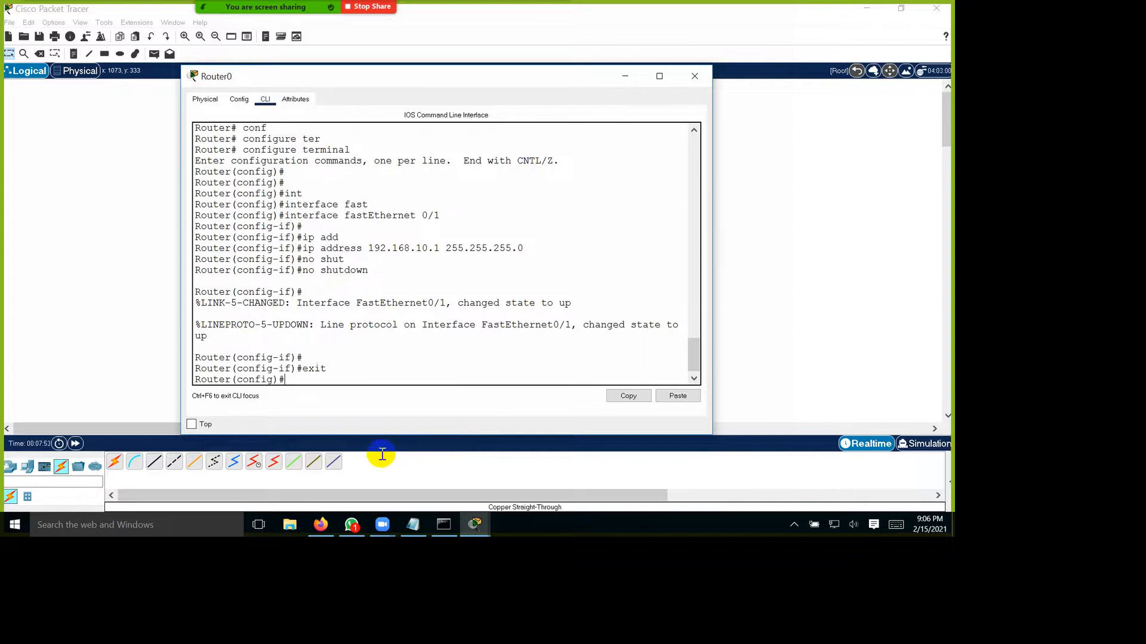
Step: Enter interface configuration mode for the router's FastEthernet 0/0 interface
left_click_drag(370, 439, 225, 463)
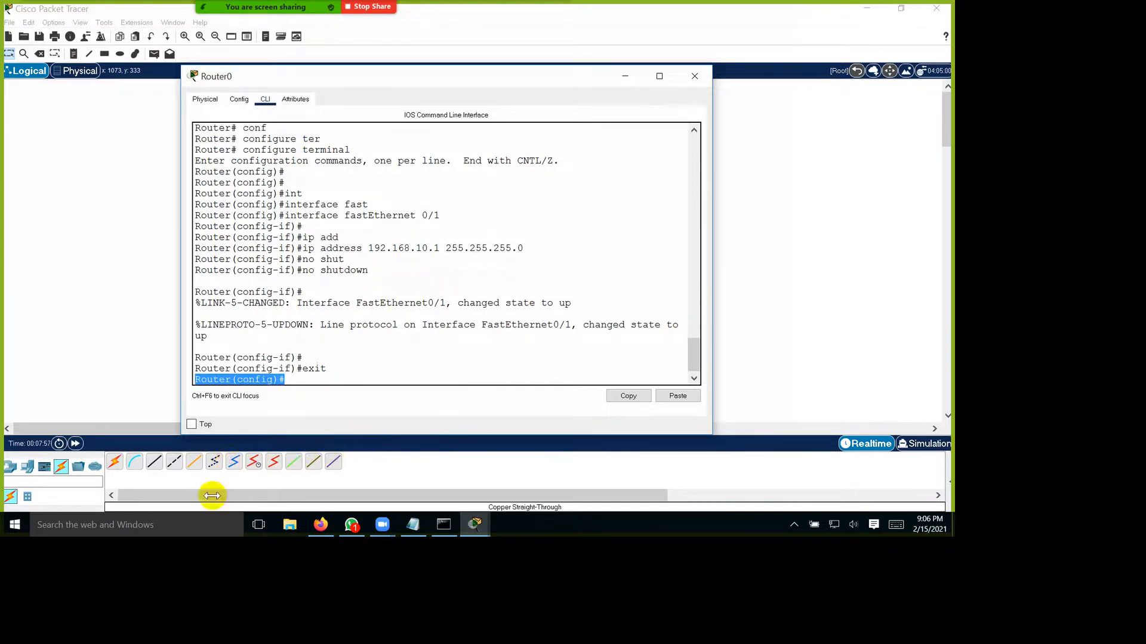
left_click(431, 88)
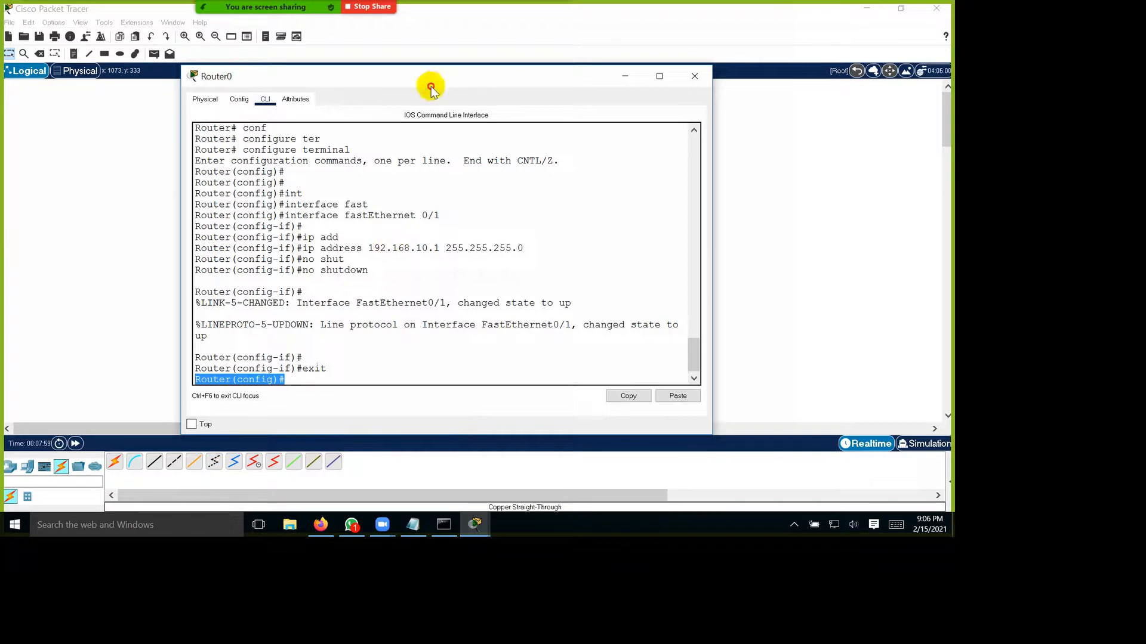
left_click_drag(431, 88, 469, 89)
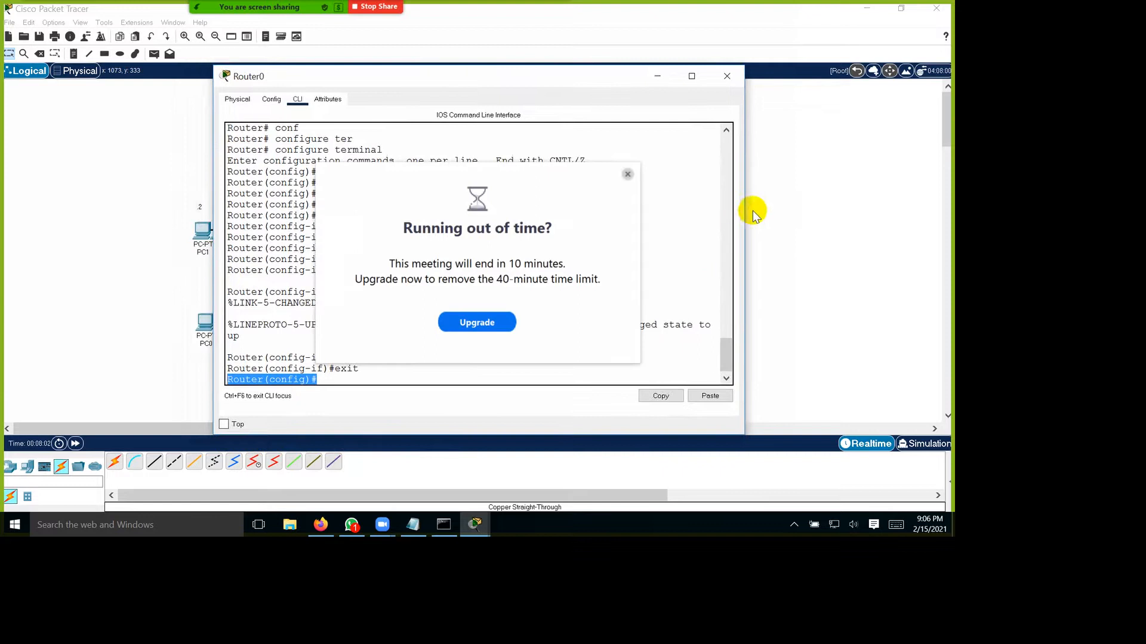
left_click_drag(540, 88, 910, 72)
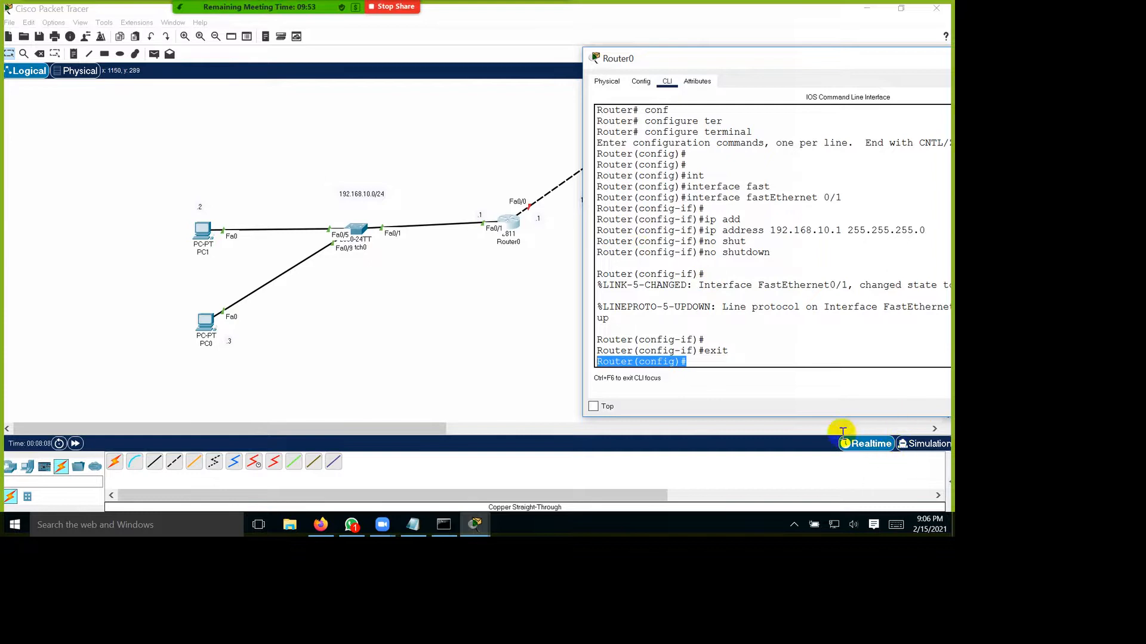
left_click(844, 360)
type("interface fast")
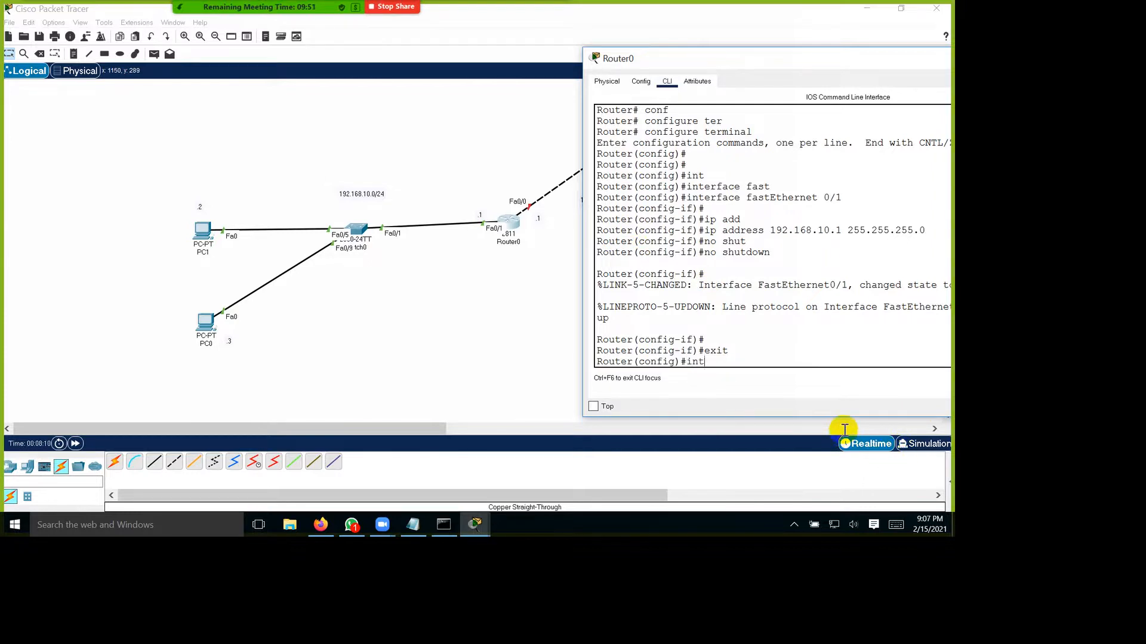
key("Tab")
type("fast")
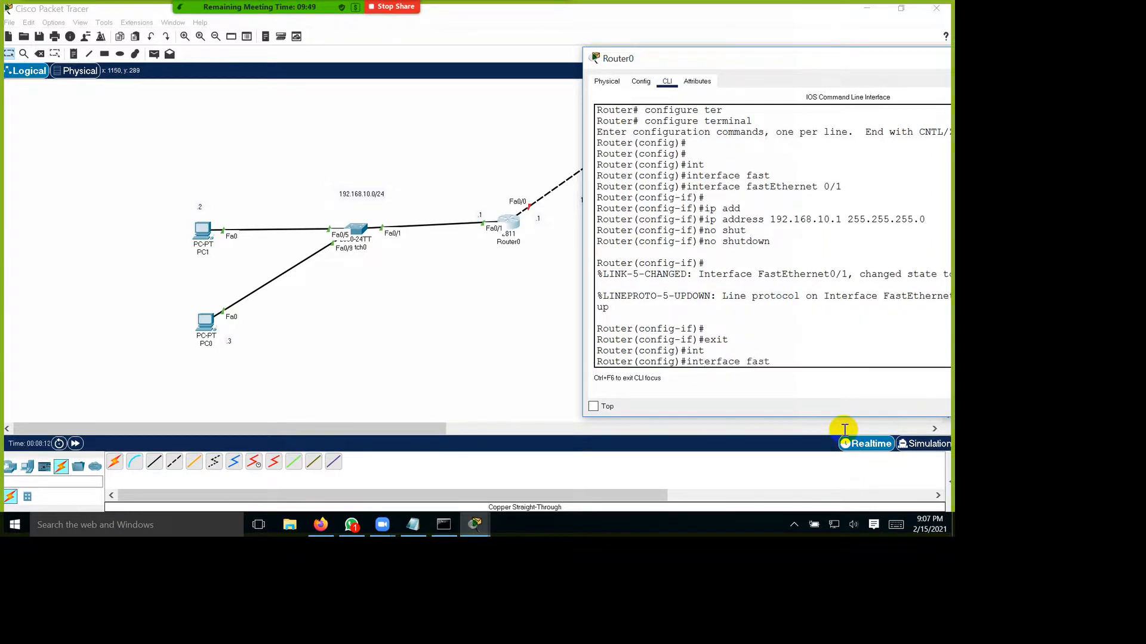
key("Tab")
type("0/0")
key("Return")
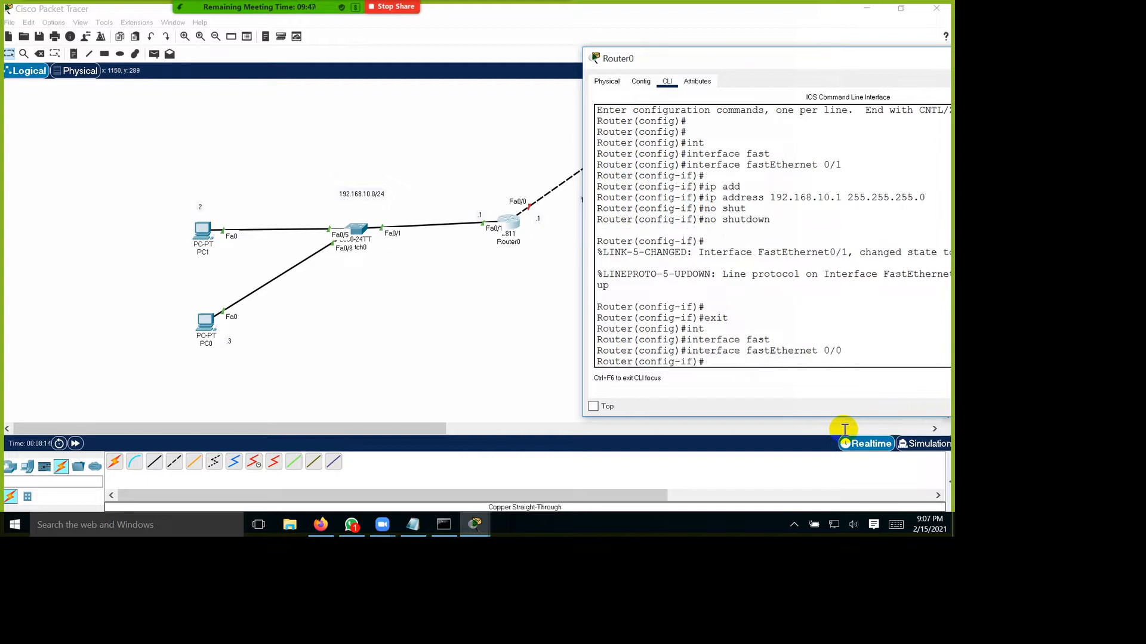
Step: Assign IP address 192.168.20.1 with subnet mask 255.255.255.0 to the FastEthernet 0/0 interface
type("ip add")
key("Tab")
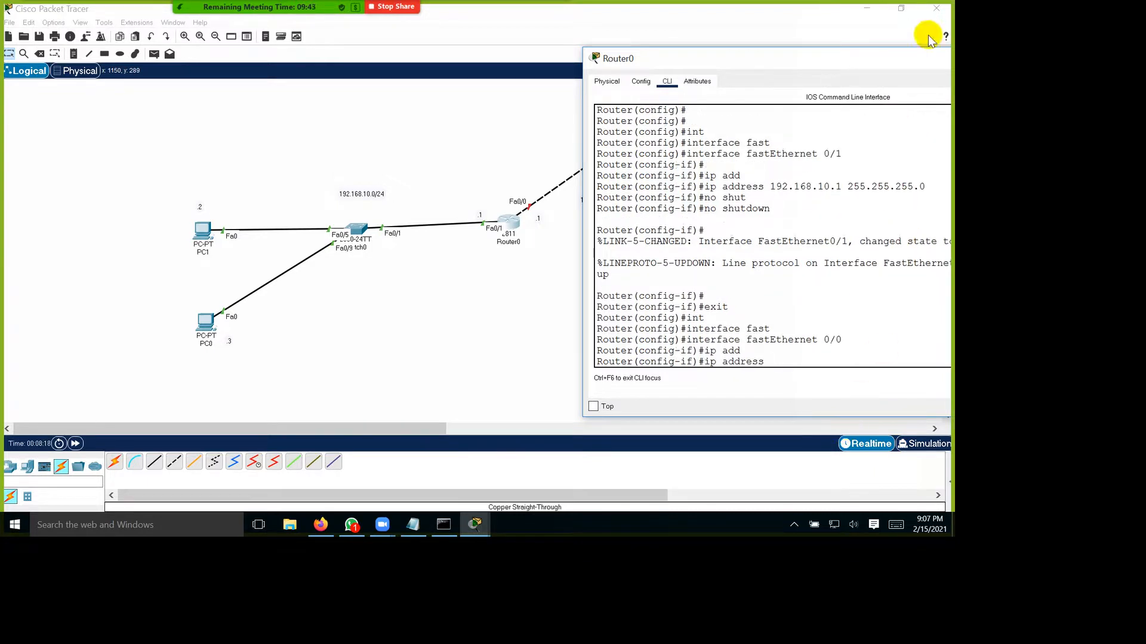
left_click_drag(935, 65, 733, 280)
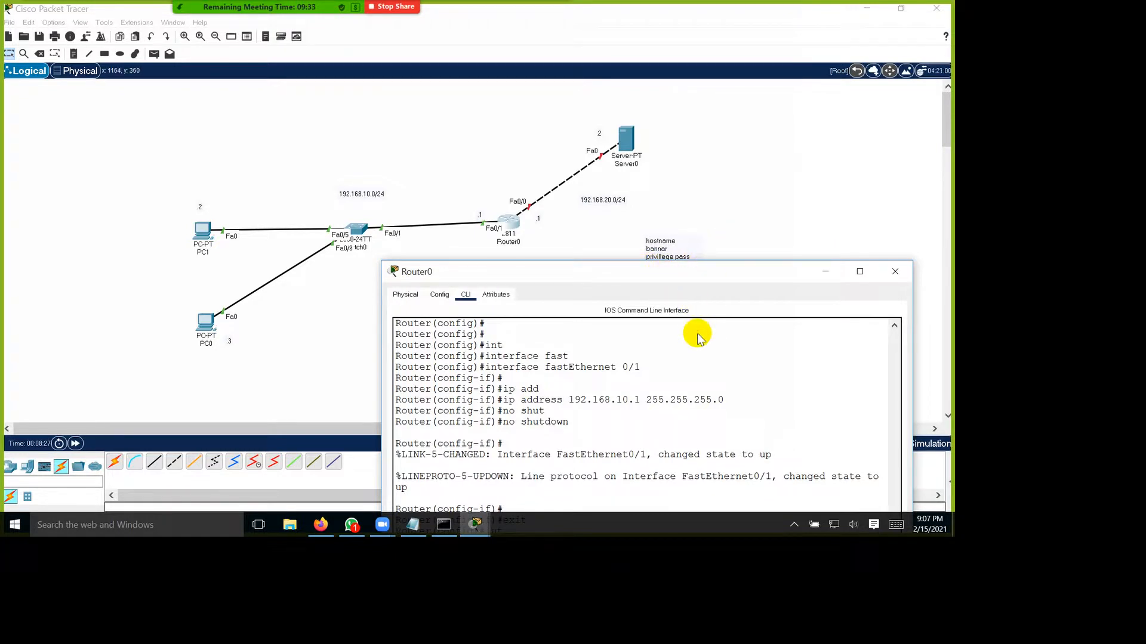
left_click_drag(680, 273, 555, 60)
type("192.168.20.1 255.255.255.0")
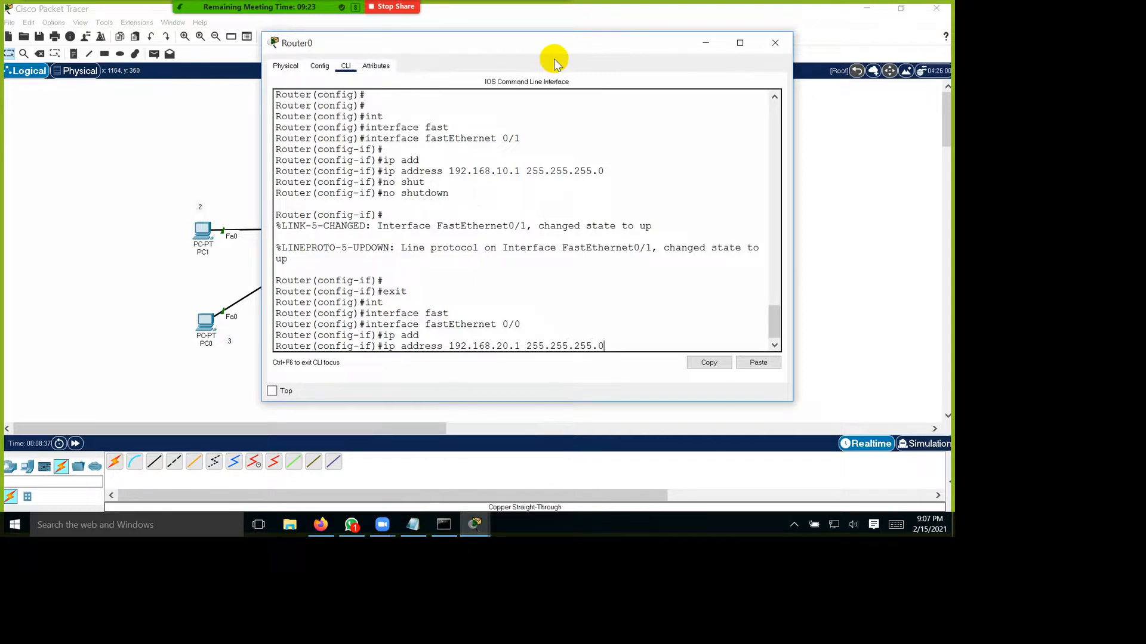
key("Return")
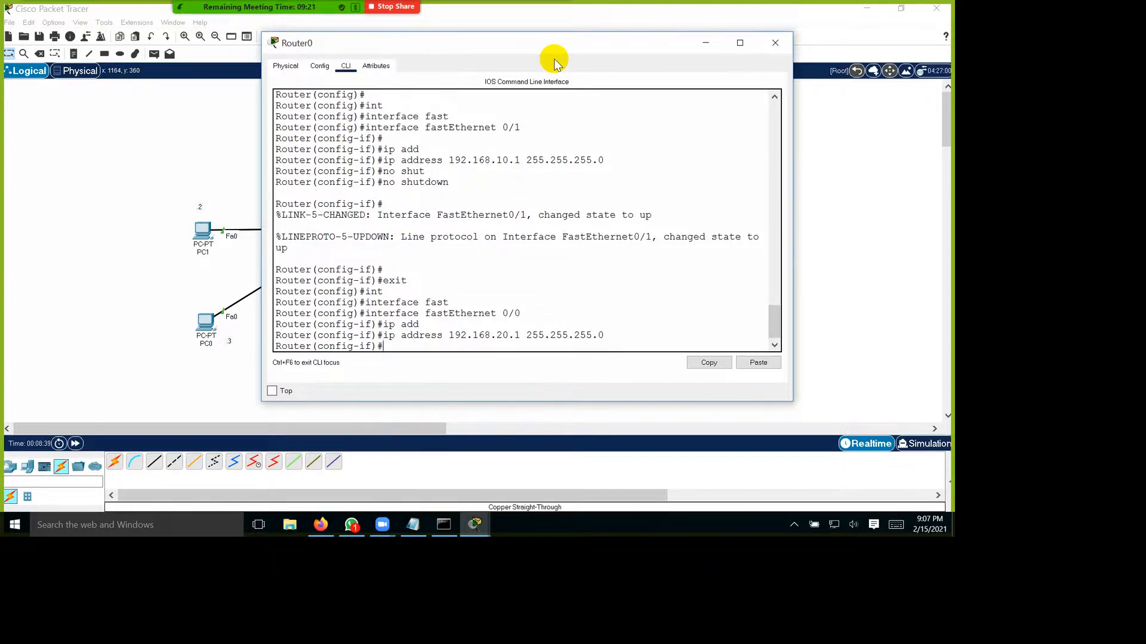
Step: Enable the FastEthernet 0/0 interface with no shutdown and return to global configuration mode
type("no shut")
key("Tab")
key("Return")
key("Return")
key("Return")
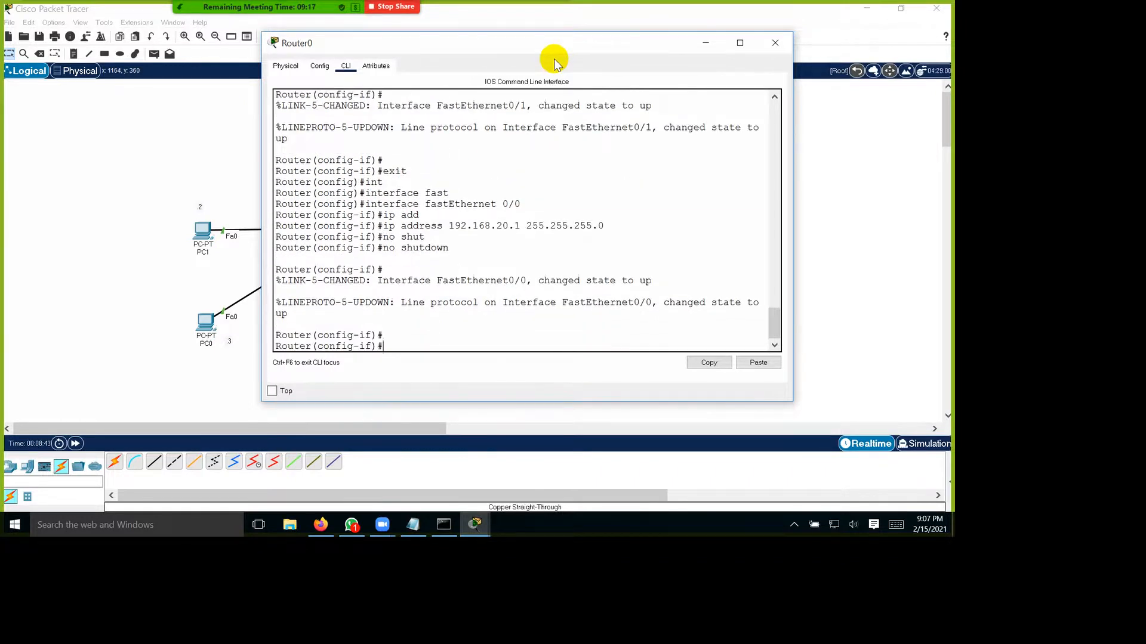
type("exit")
key("Return")
key("Return")
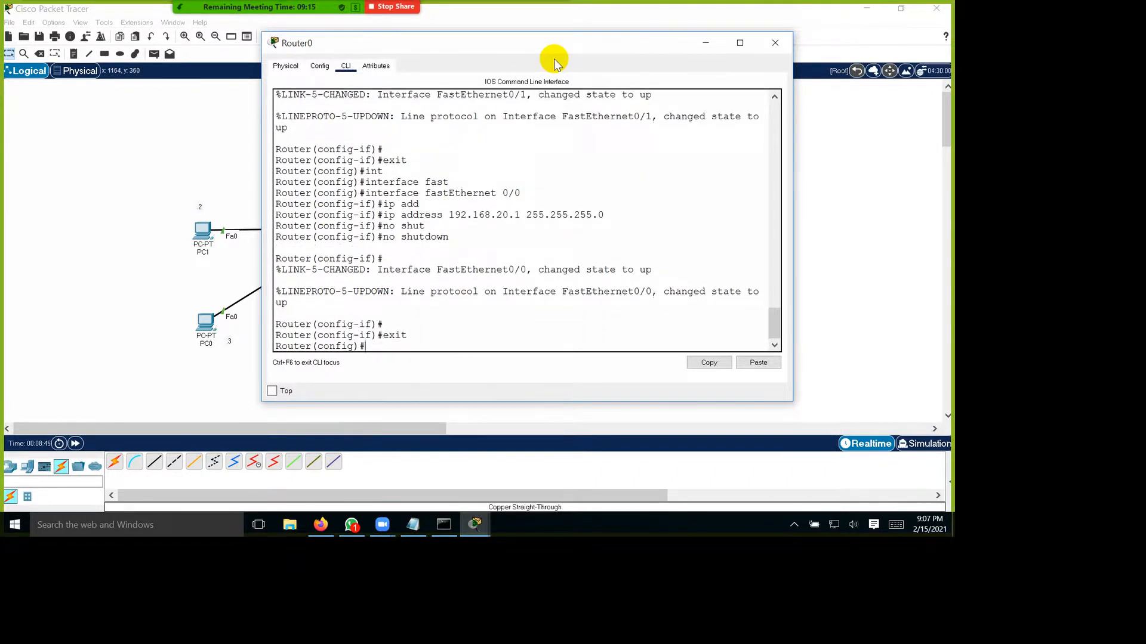
left_click_drag(478, 277, 528, 350)
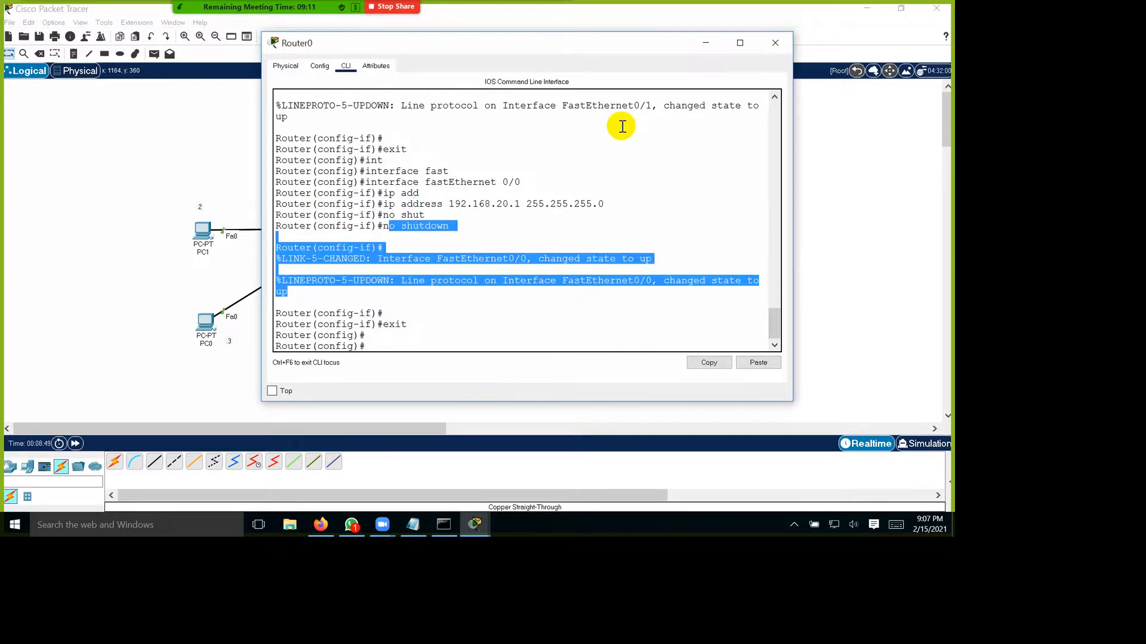
Step: Set the router's hostname to BRACNETR in global configuration mode
left_click_drag(631, 43, 688, 341)
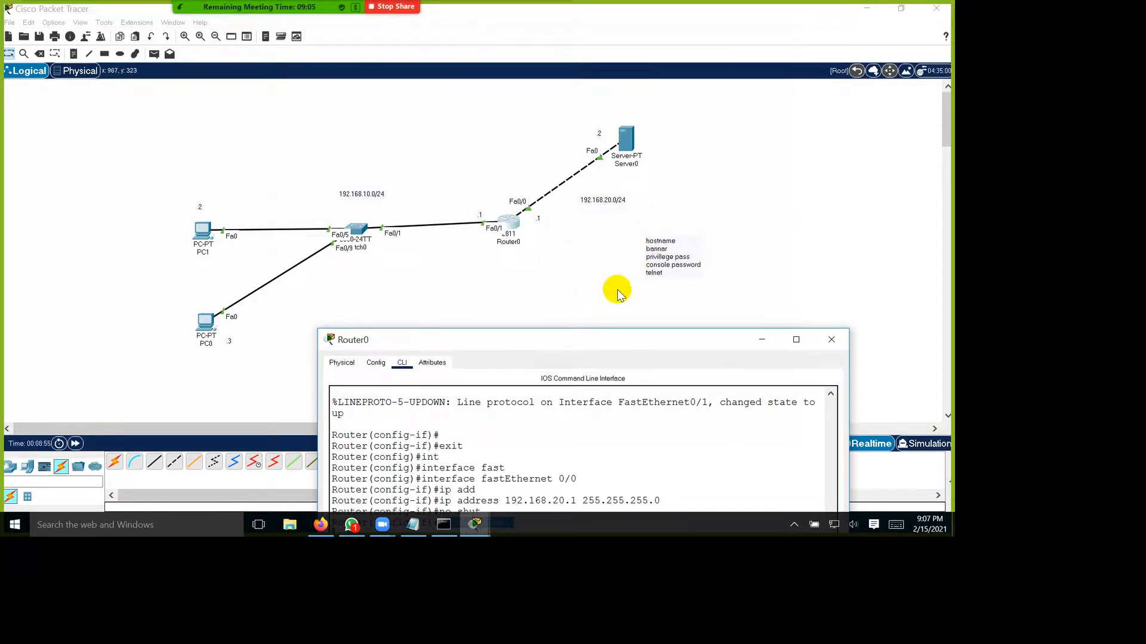
left_click(649, 241)
left_click_drag(645, 348, 632, 115)
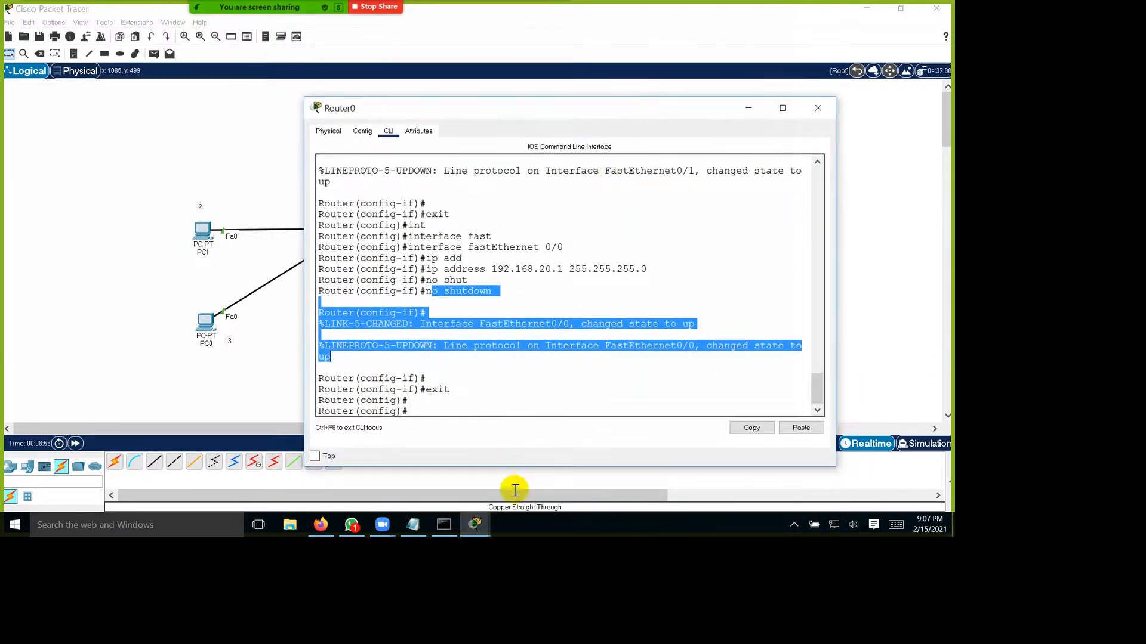
type("host")
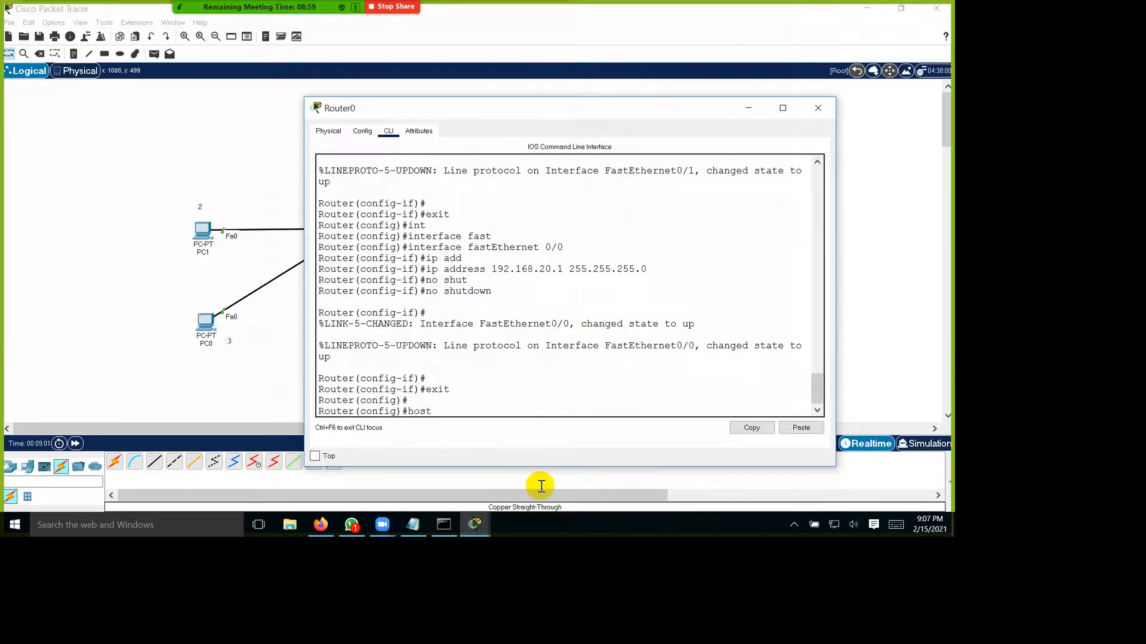
key("Tab")
type("BRACNET")
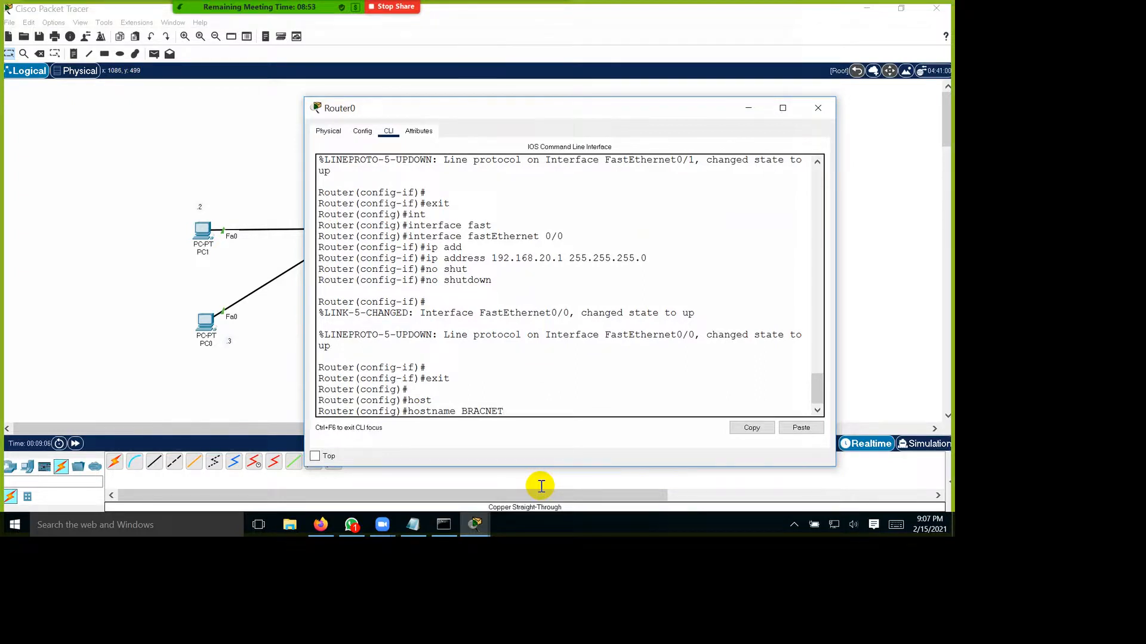
key("Return")
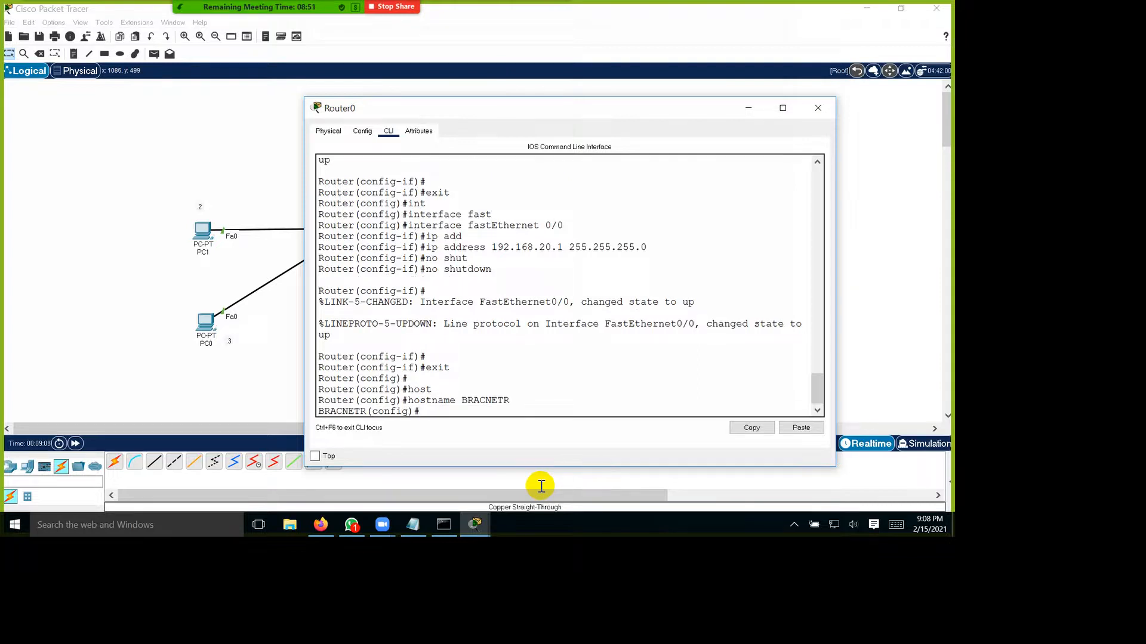
left_click_drag(419, 410, 318, 411)
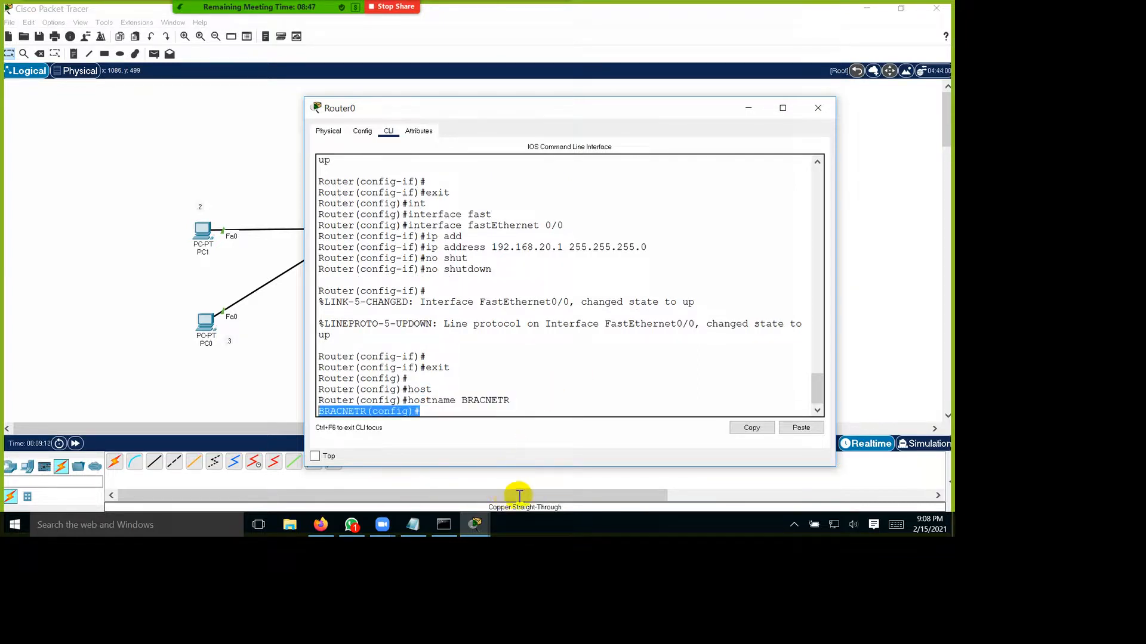
left_click(438, 412)
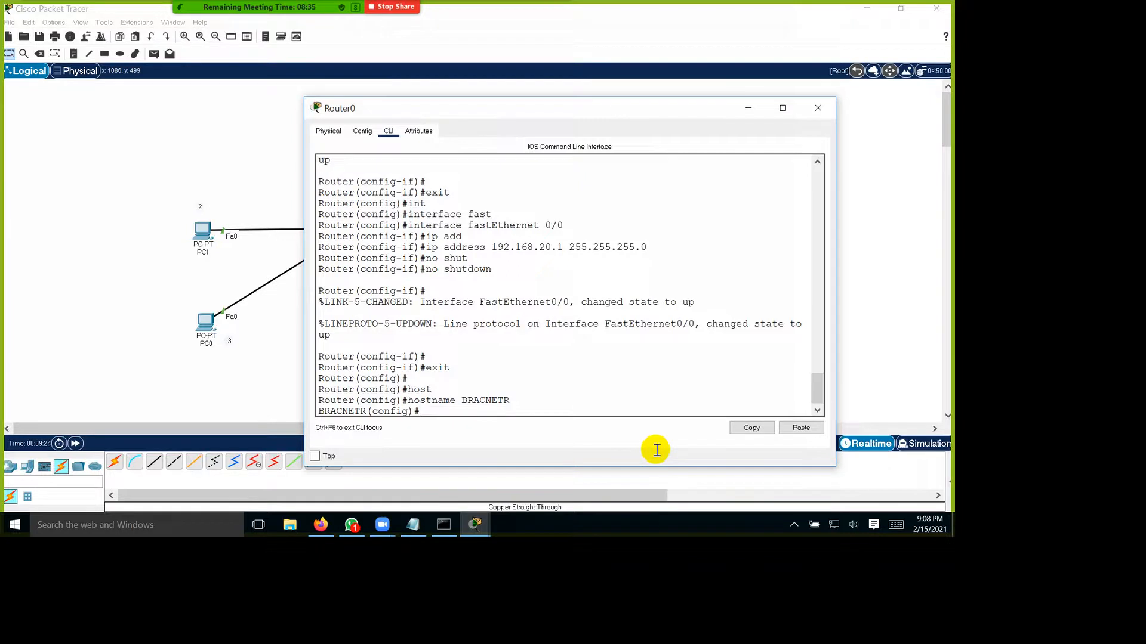
Step: Set the message-of-the-day banner to "Please do not try to login this router, entry restricted"
type("ba")
key("Tab")
type("mo")
key("Tab")
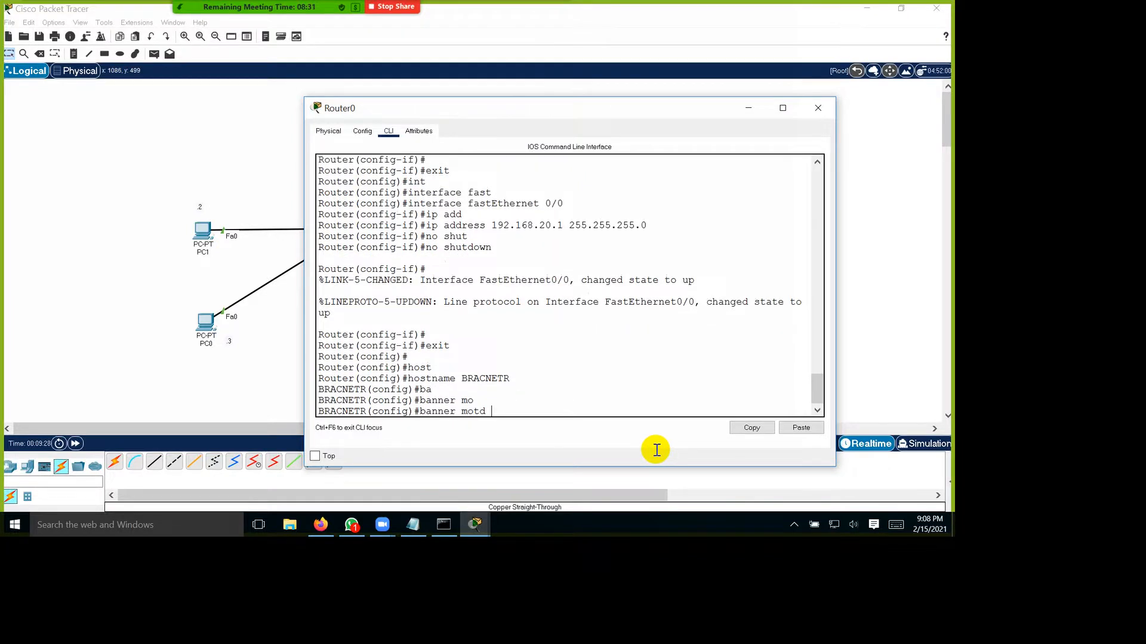
type("\"")
type("Please do not try to login my")
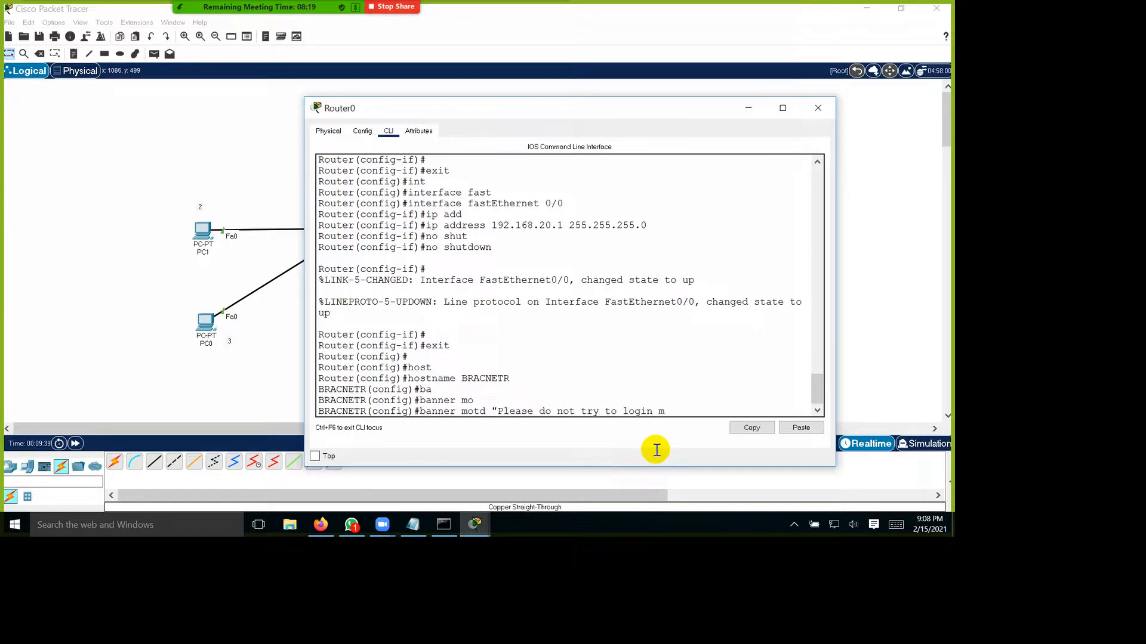
key("BackSpace")
key("BackSpace")
type("this router, entry restric")
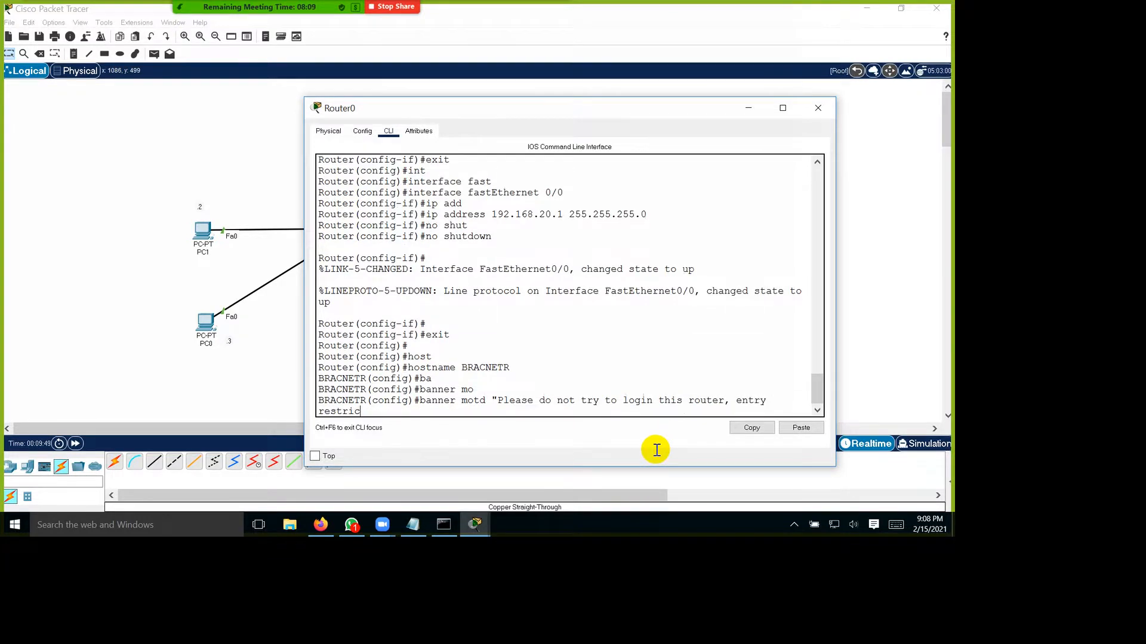
type("ted\"")
key("Return")
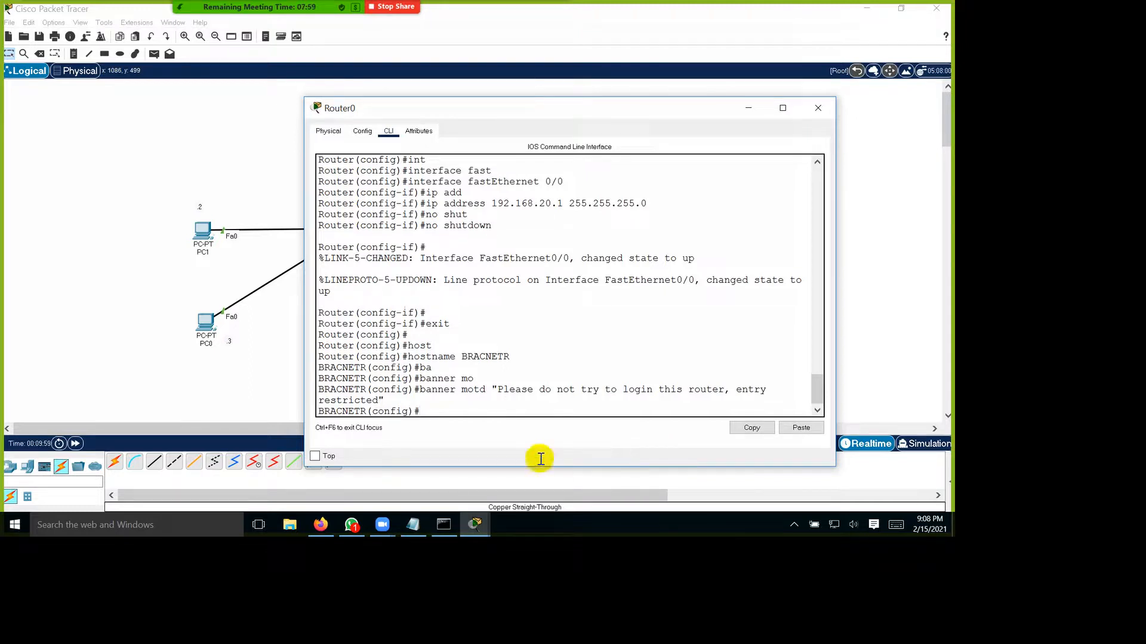
left_click_drag(439, 345, 456, 357)
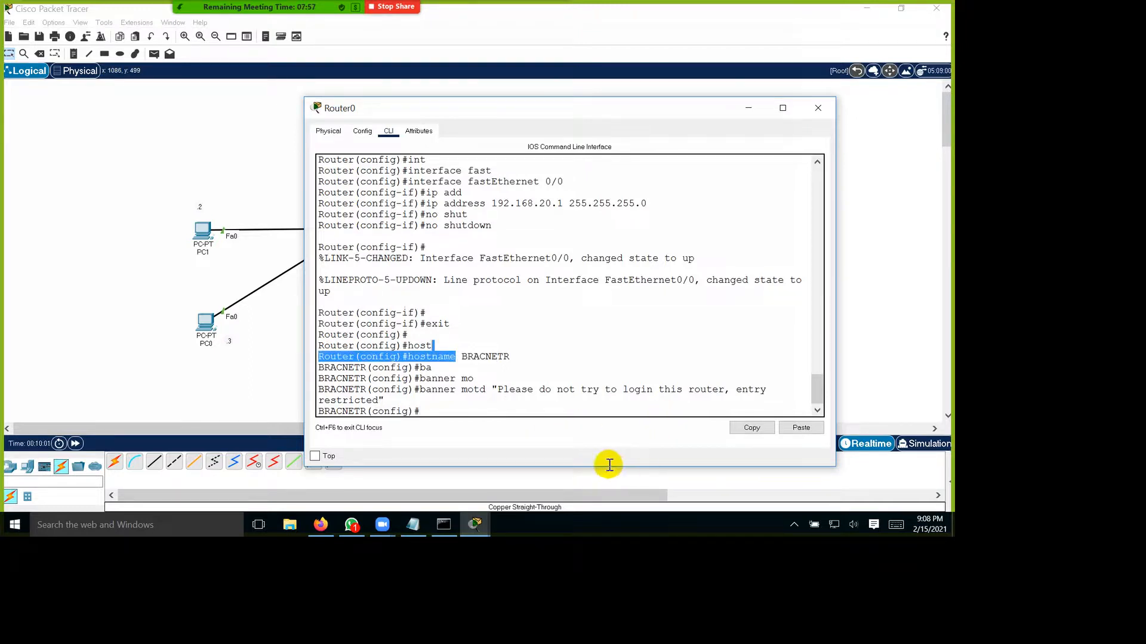
left_click_drag(498, 389, 766, 390)
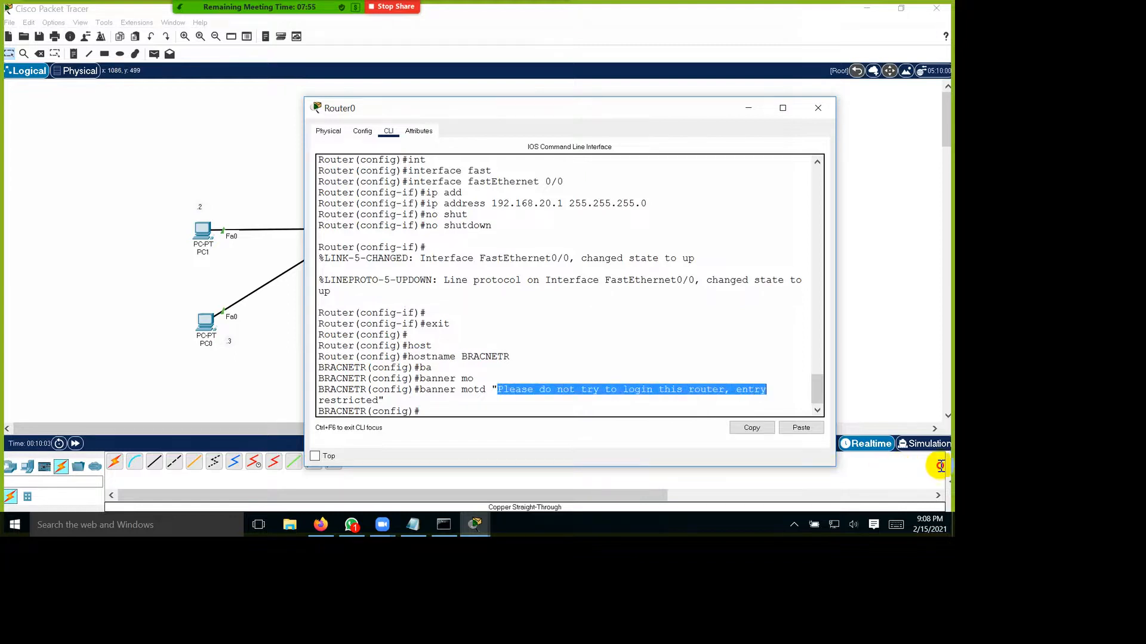
Step: Begin the enable command for the router's privileged mode protection in global configuration mode
left_click_drag(647, 126, 414, 65)
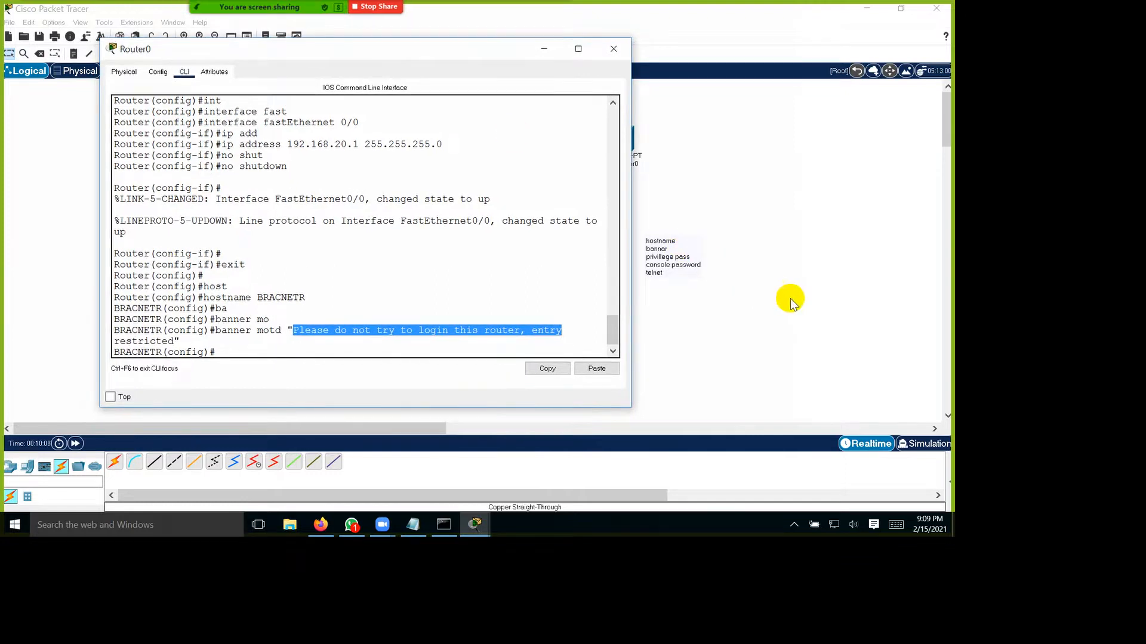
key("Return")
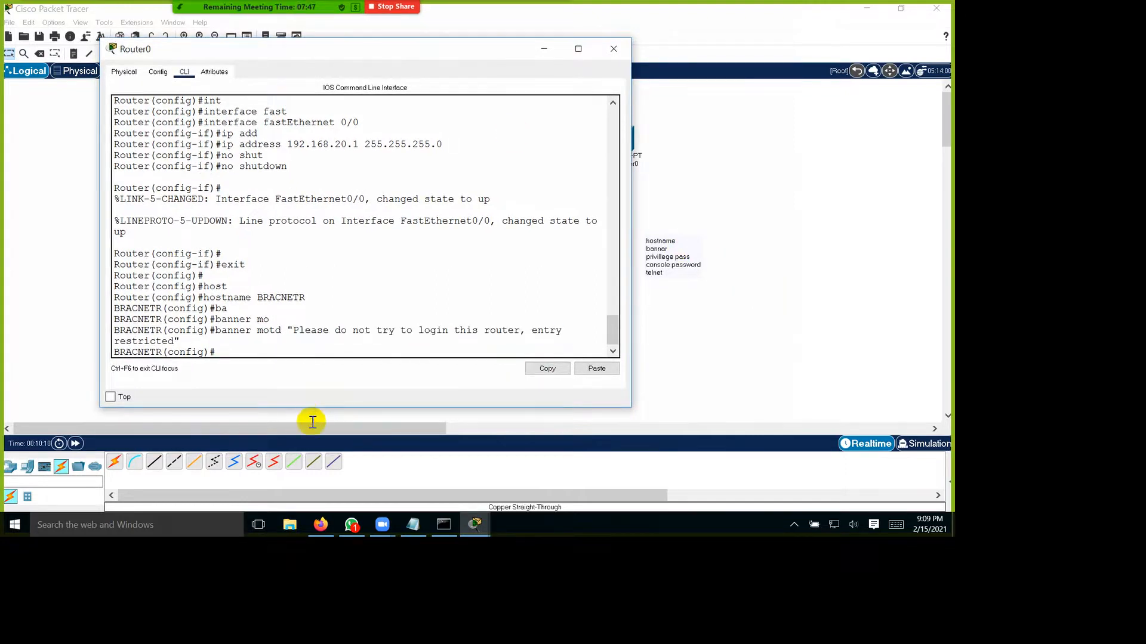
type("ena")
key("Tab")
type("pas")
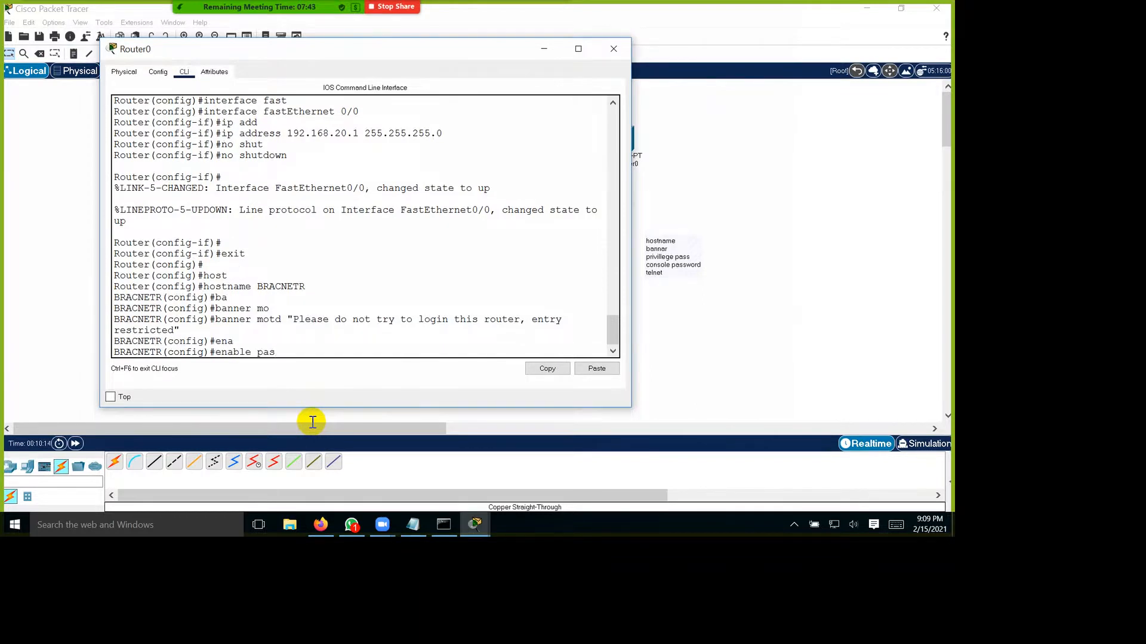
key("Tab")
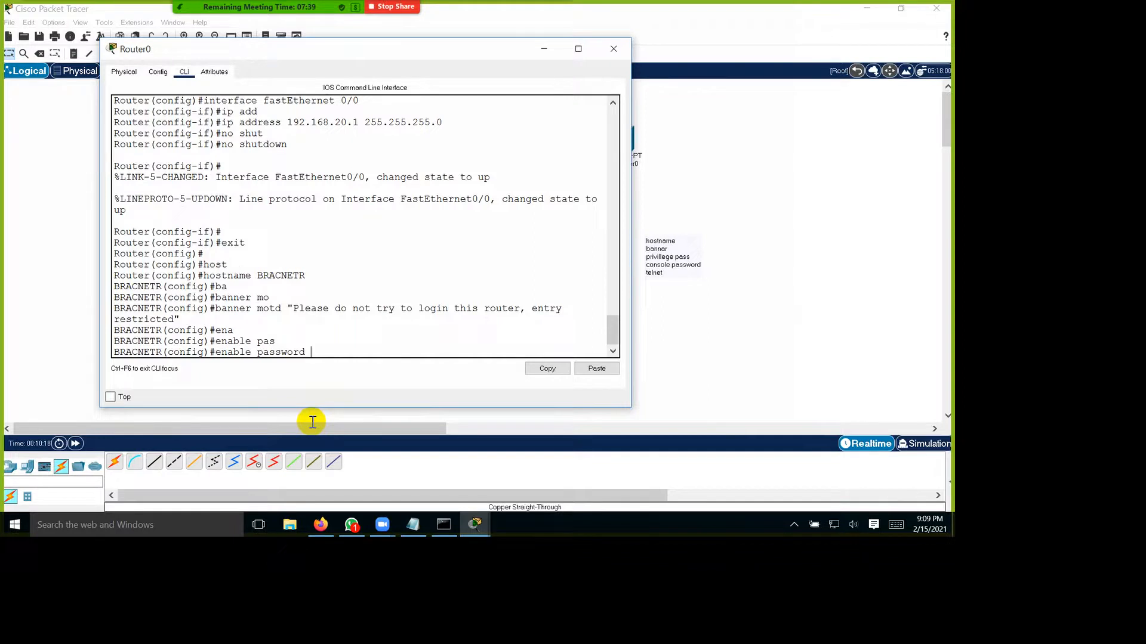
type("cisco123")
key("BackSpace")
key("BackSpace")
key("BackSpace")
key("BackSpace")
key("BackSpace")
key("BackSpace")
key("BackSpace")
key("BackSpace")
key("BackSpace")
key("BackSpace")
key("BackSpace")
key("BackSpace")
key("BackSpace")
key("BackSpace")
key("BackSpace")
key("BackSpace")
key("BackSpace")
Step: Complete the enable command with the secret option and enter the privileged mode password
type("sec")
key("Tab")
type("ci")
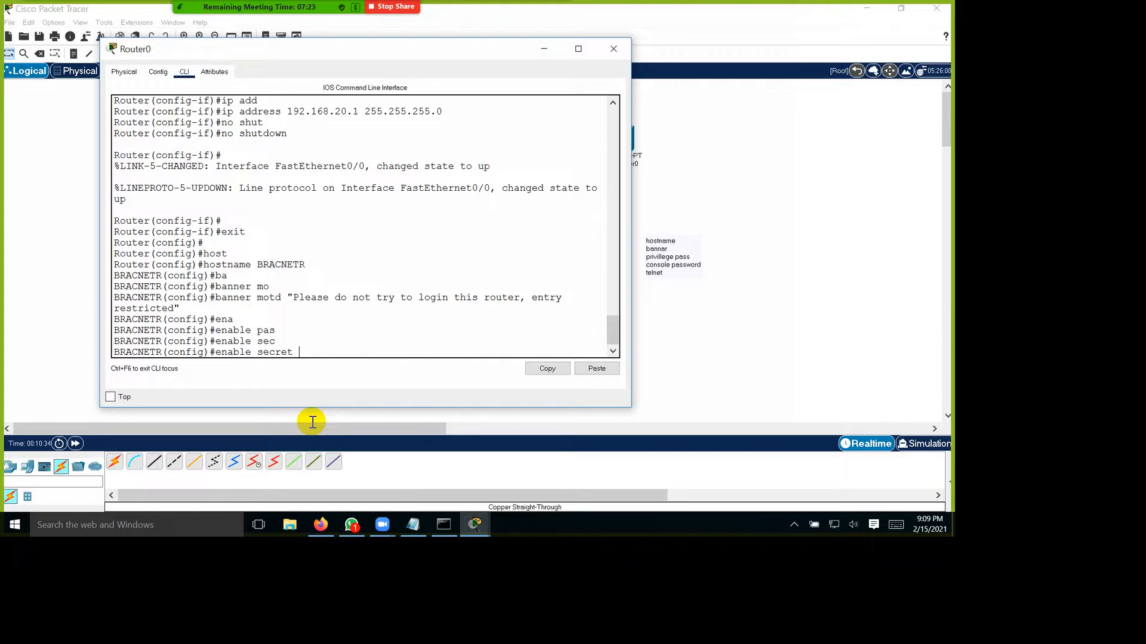
type("sco123")
key("Return")
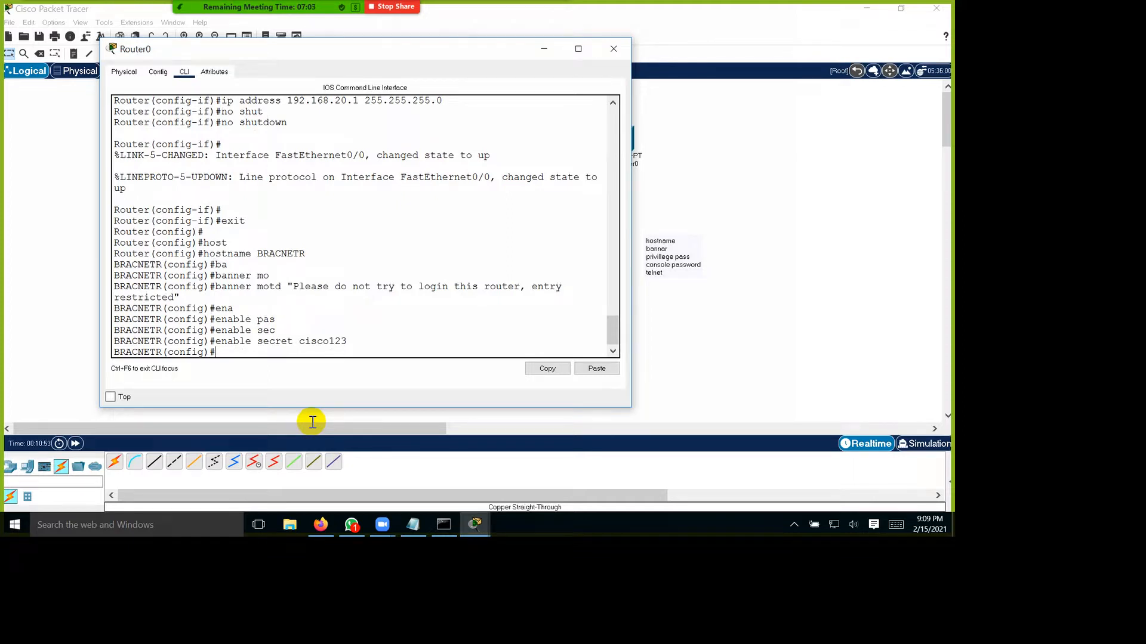
Step: Enter line configuration mode for console 0 on the router
mouse_move(466, 62)
left_mouse_down()
mouse_move(429, 62)
mouse_move(459, 56)
left_mouse_up()
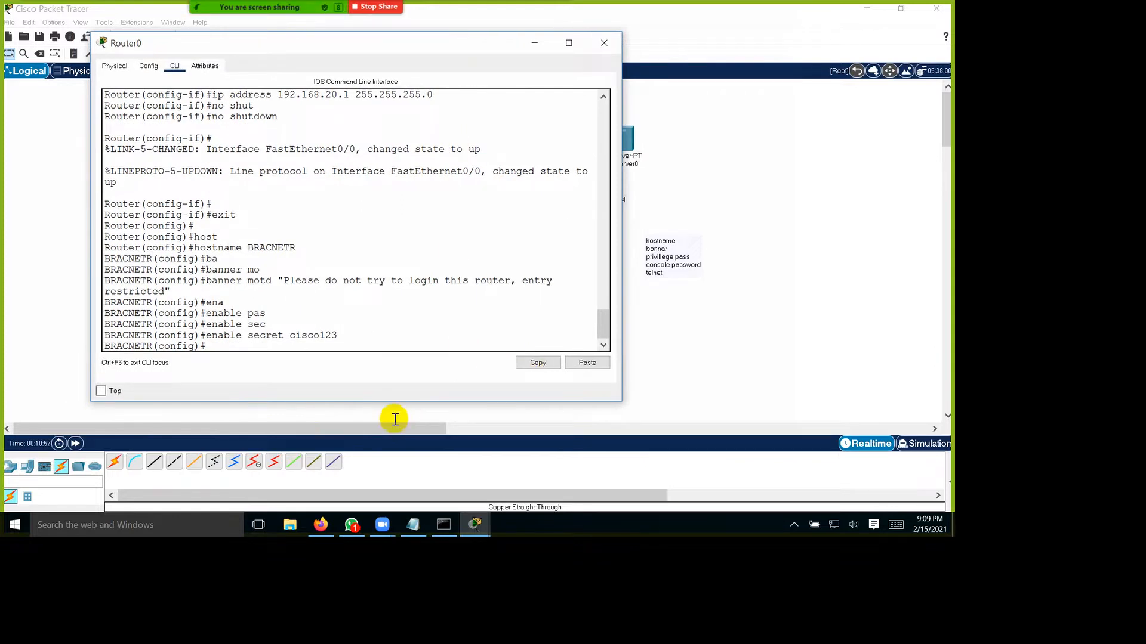
type("line")
key("Tab")
type("con")
key("Tab")
type("0")
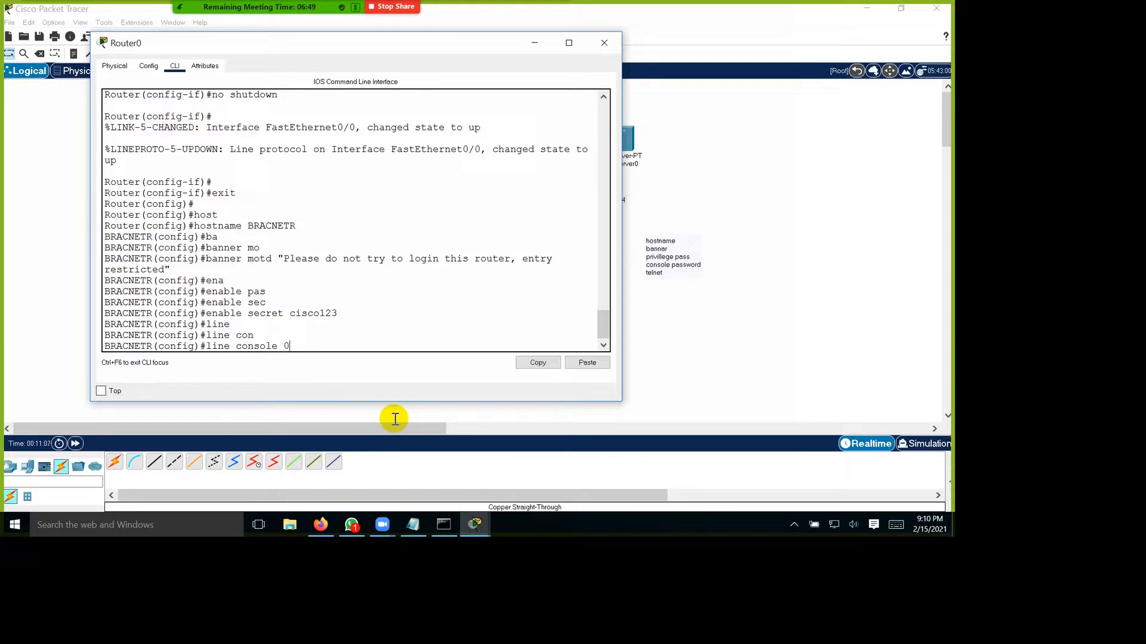
key("Return")
Step: Set the console line password and enable login on it, exiting back to global configuration mode
type("pass")
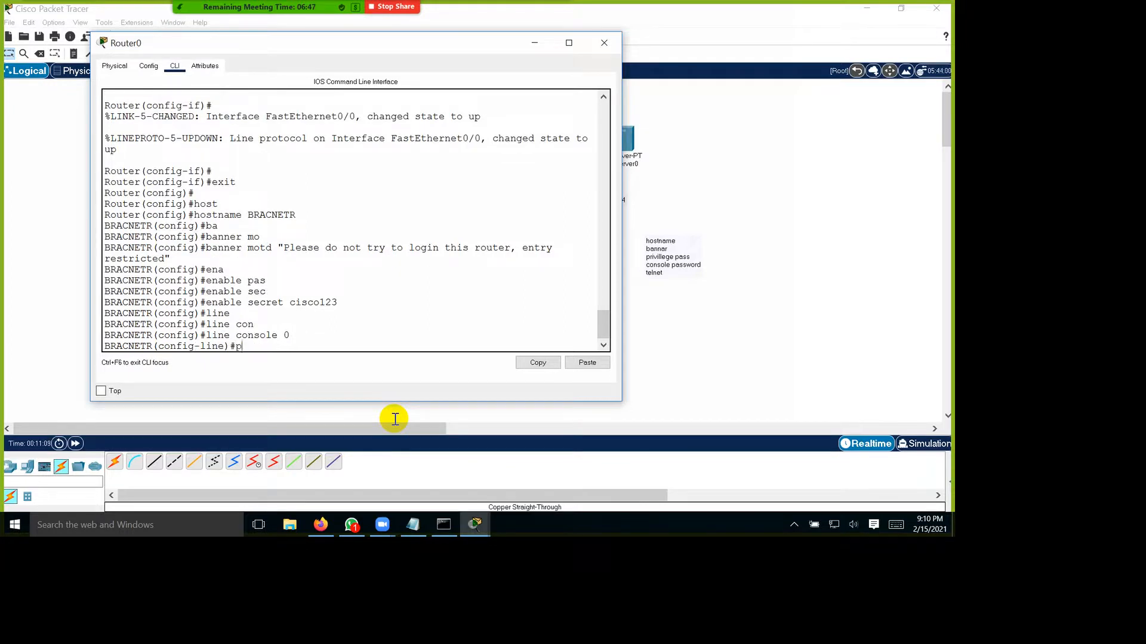
key("Tab")
type("cisco123")
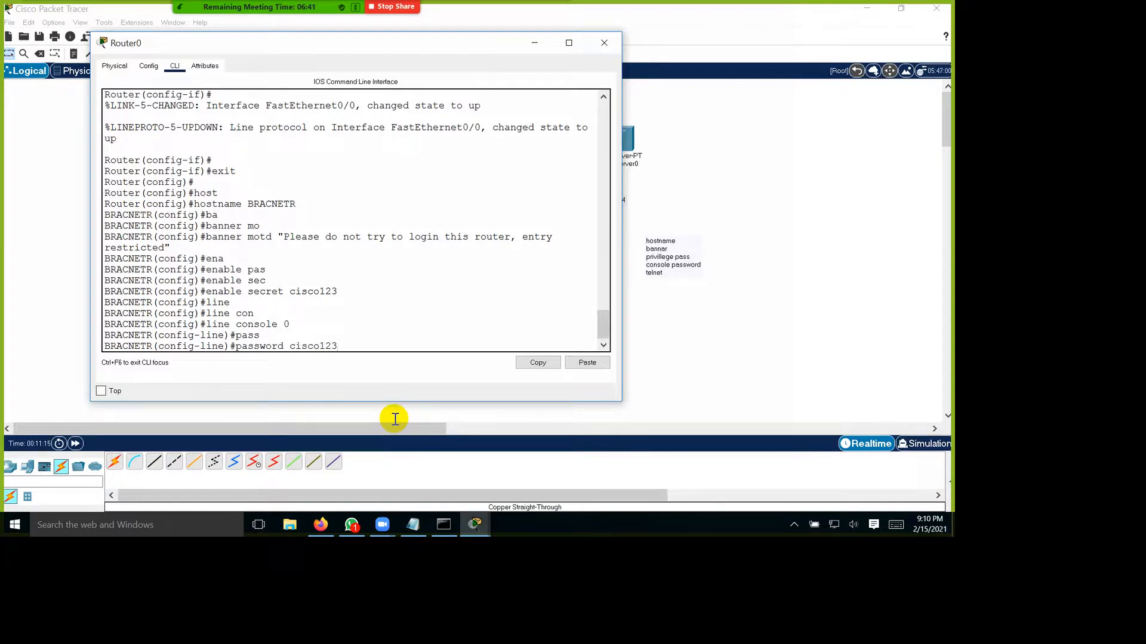
key("Return")
type("login")
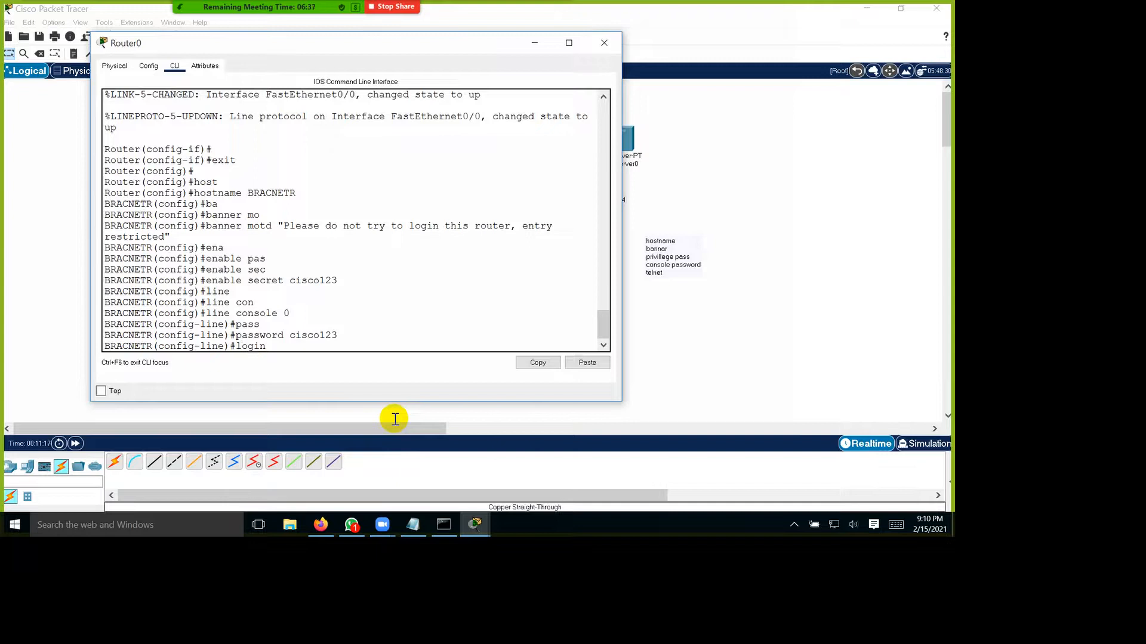
key("Tab")
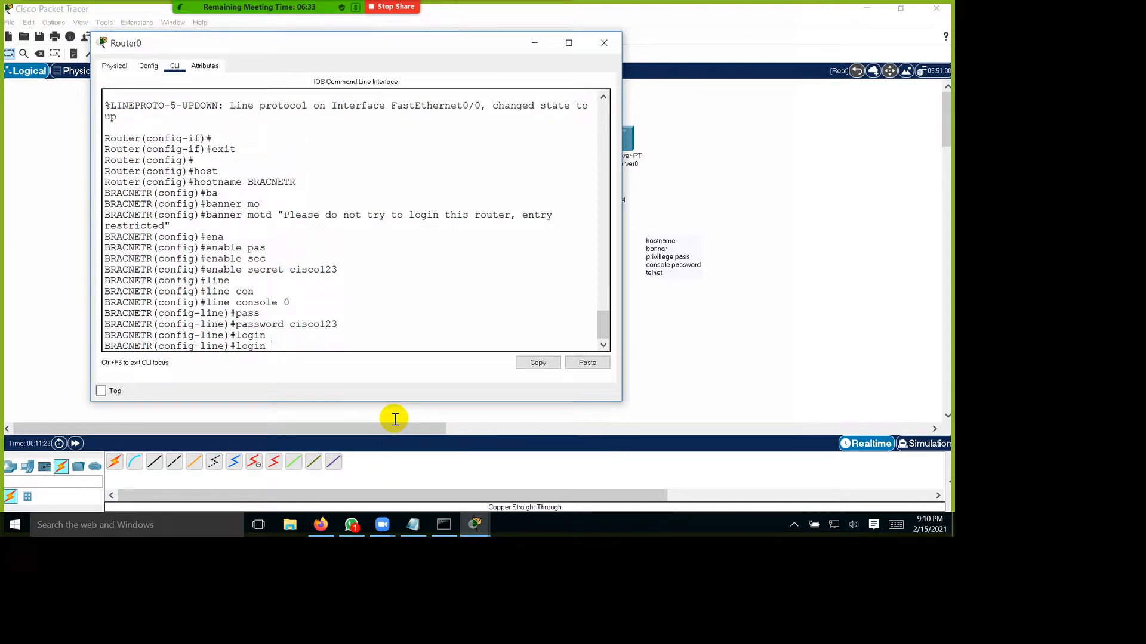
key("Return")
type("exit")
key("Return")
key("Return")
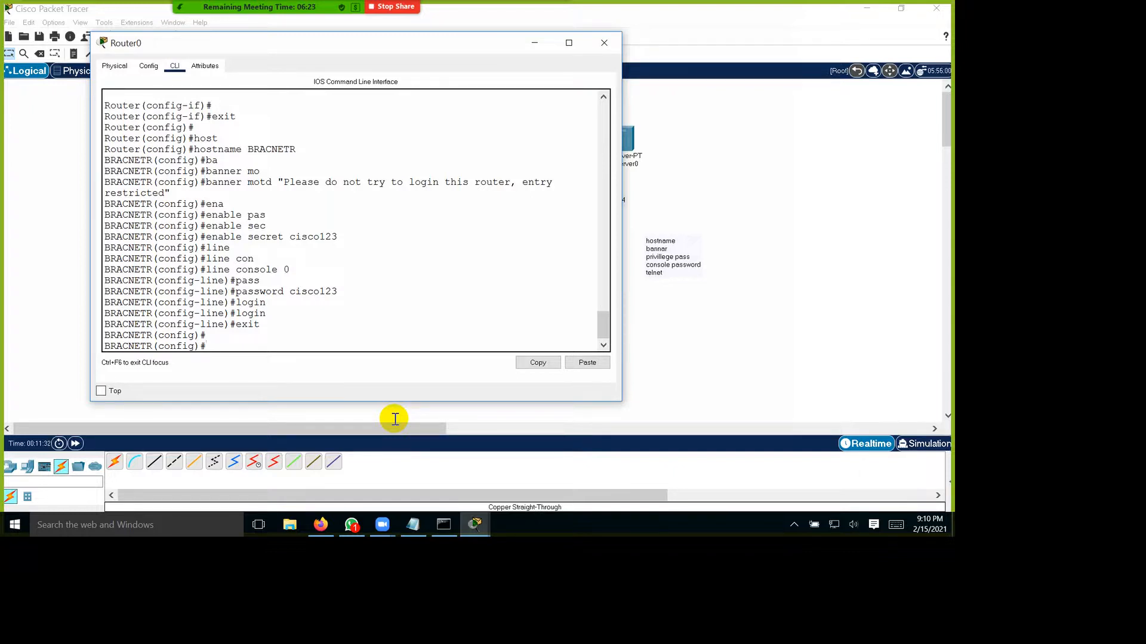
Step: Enter configuration mode for vty lines 0 to 5, checking the command's help for the permitted line numbers
type("lin")
key("Tab")
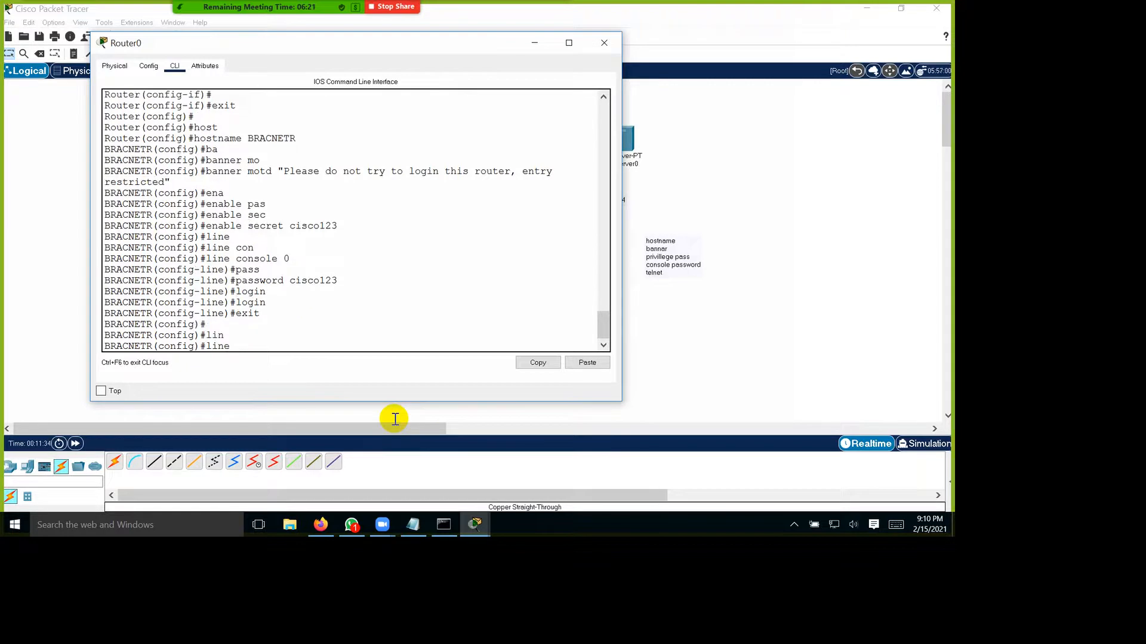
type("vty")
key("Tab")
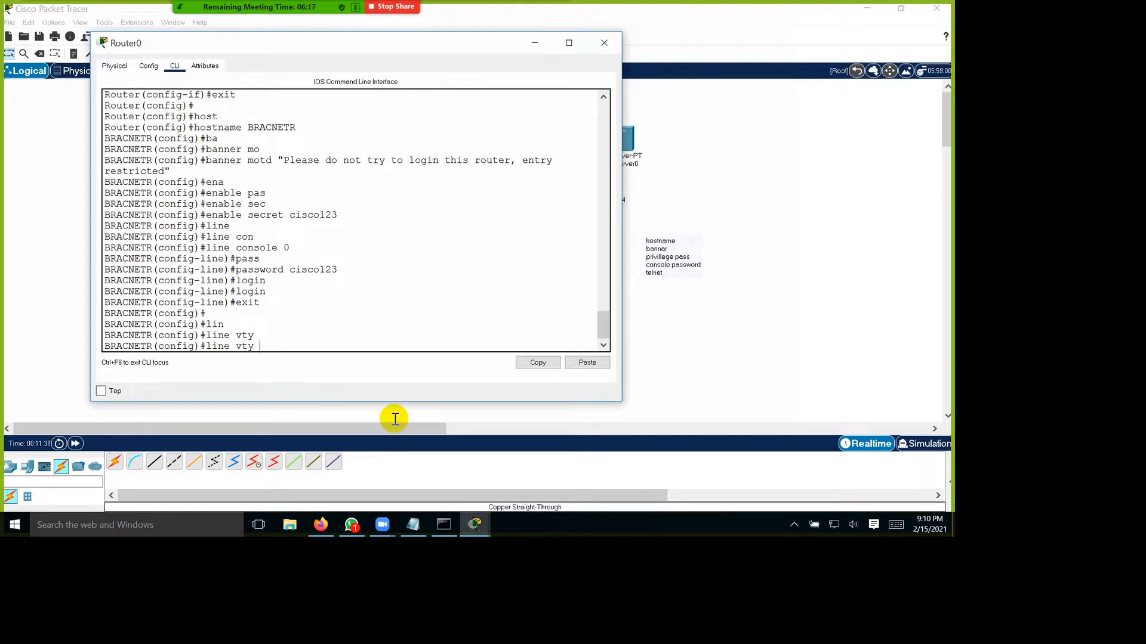
type("?")
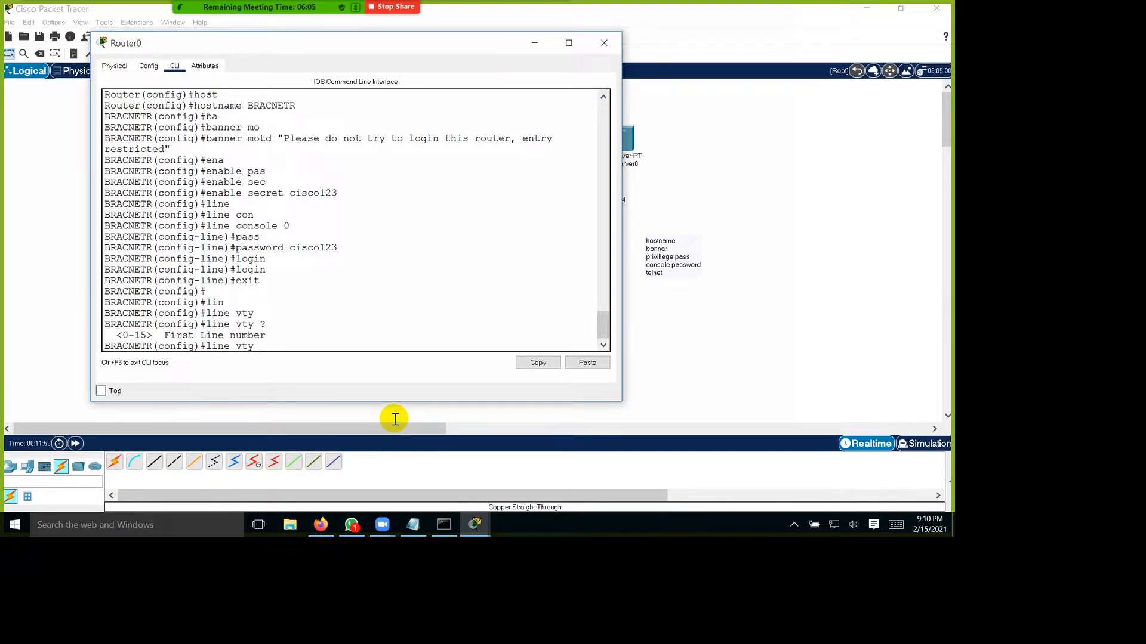
type("0 5")
key("Return")
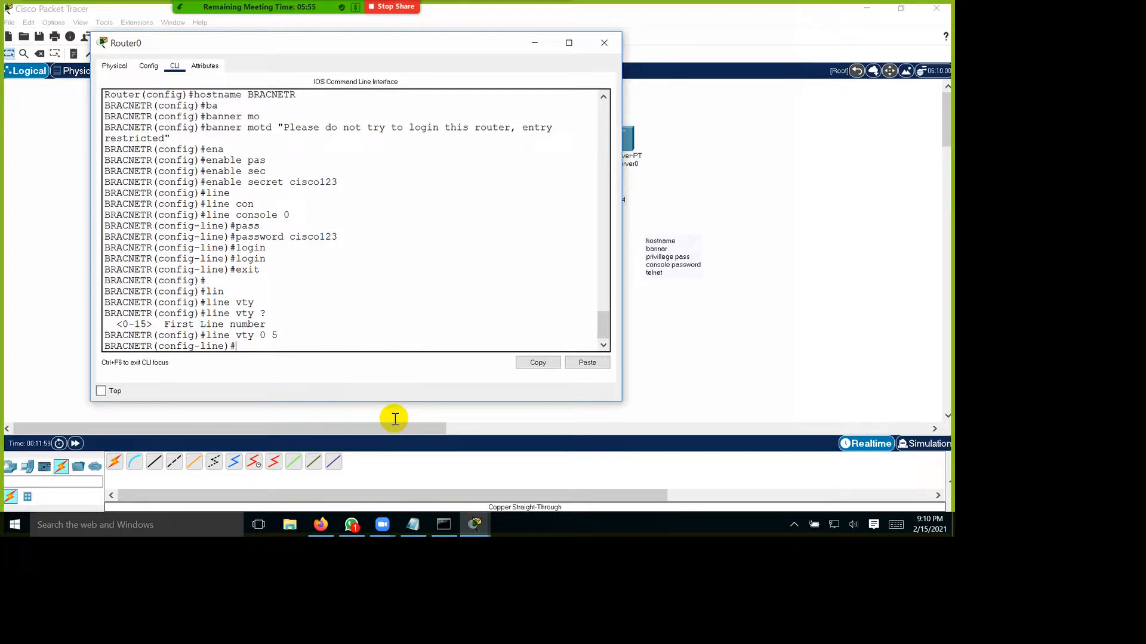
Step: Set the vty line password for Telnet and enable login, exiting back to global configuration mode
type("pass")
key("Tab")
type("cis")
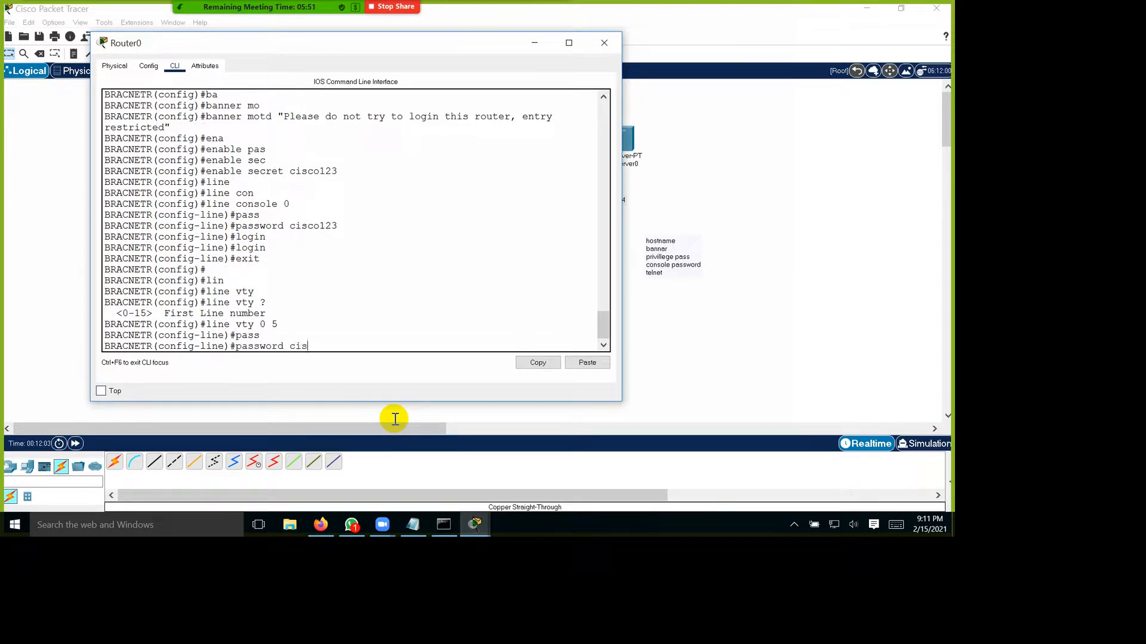
type("co123")
key("Return")
type("login")
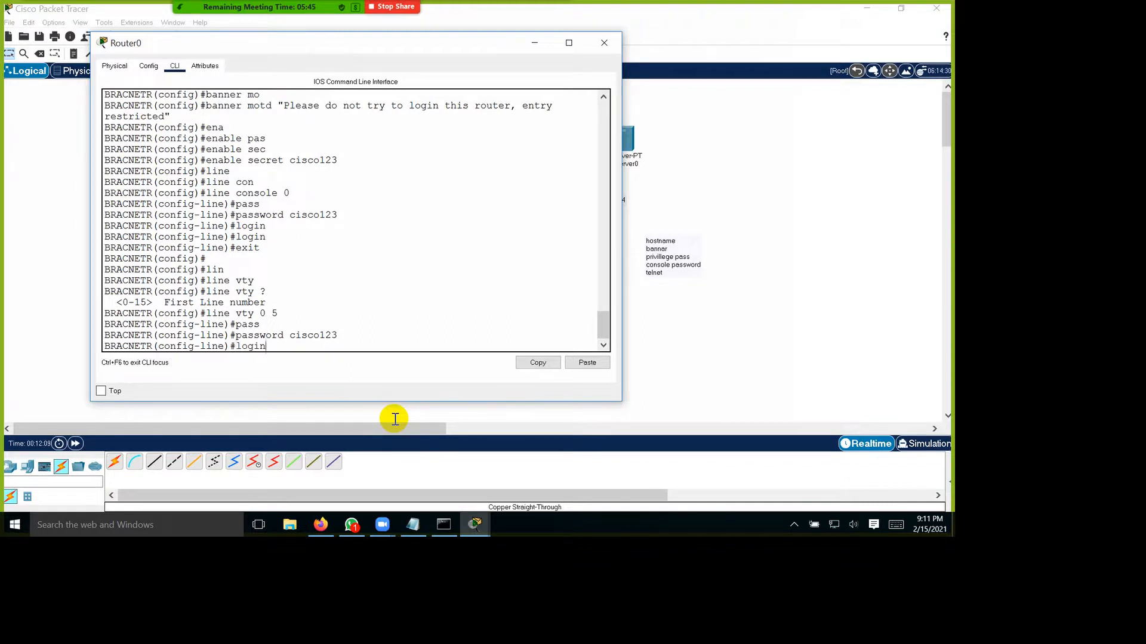
key("Return")
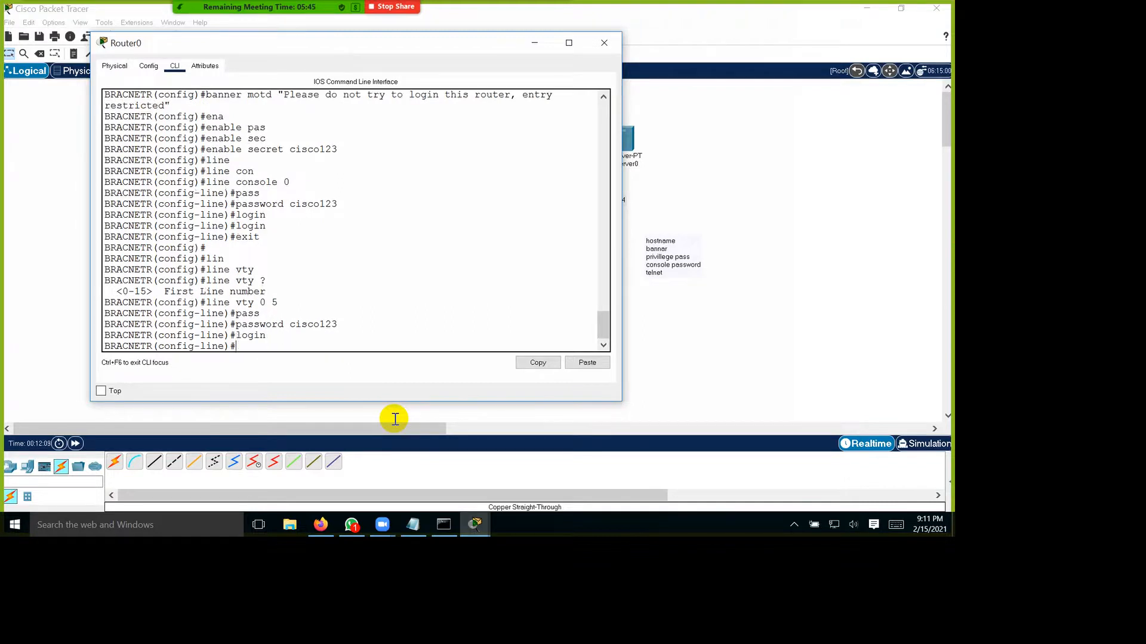
type("exit")
key("Return")
key("Return")
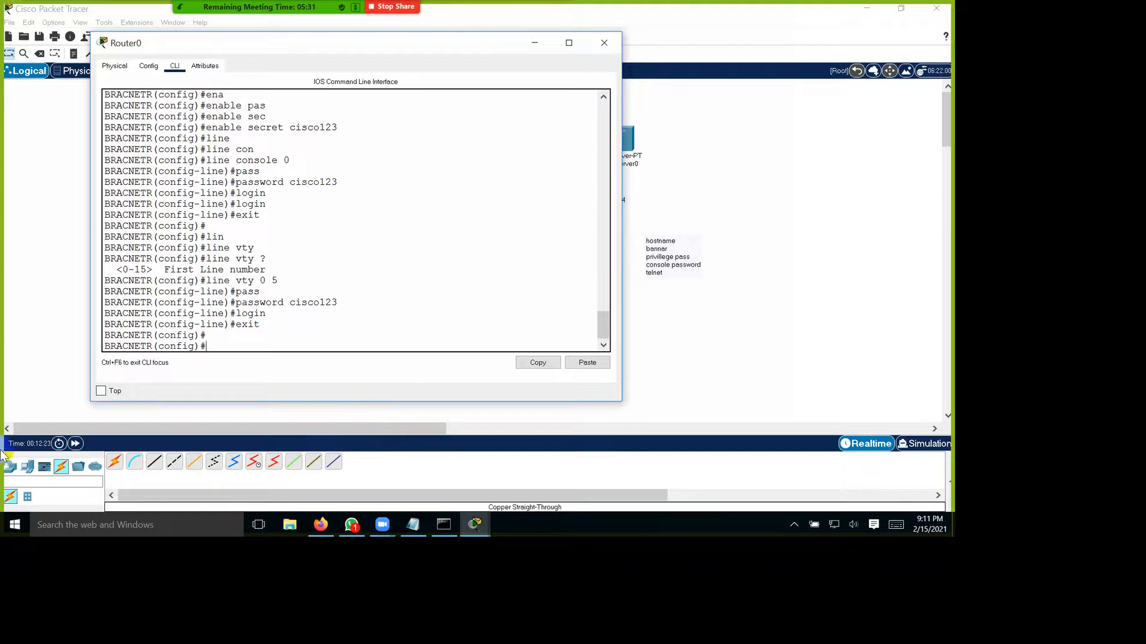
Step: Copy the router's CLI session from the first show privilege command through to the last prompt
scroll(308, 352, "up", 12)
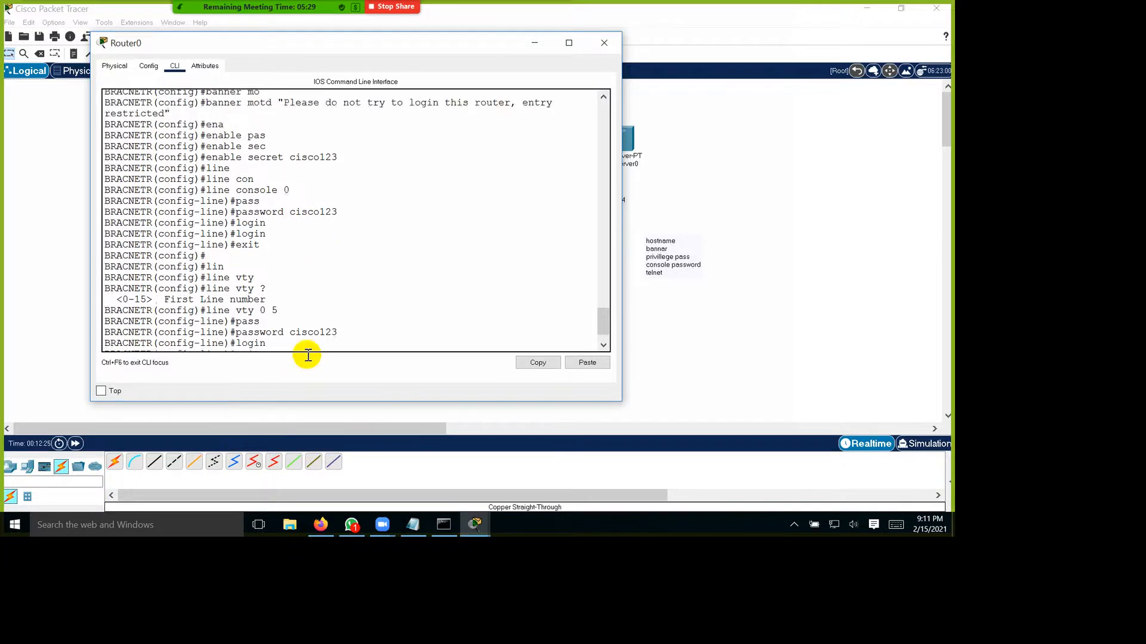
scroll(308, 354, "up", 15)
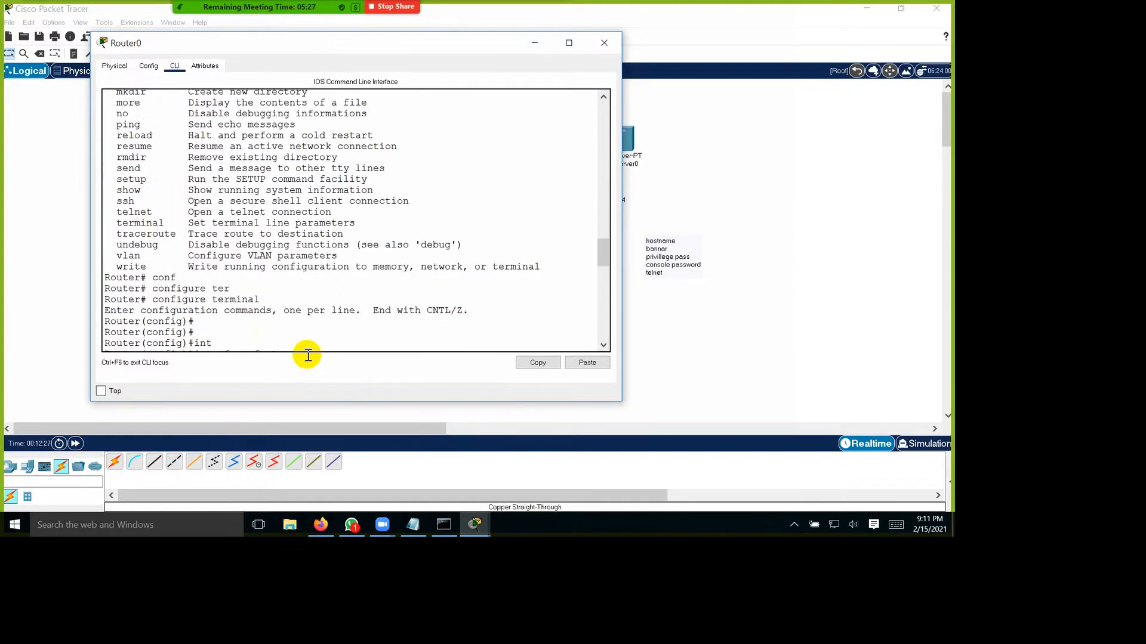
scroll(307, 352, "up", 2)
scroll(306, 351, "down", 15)
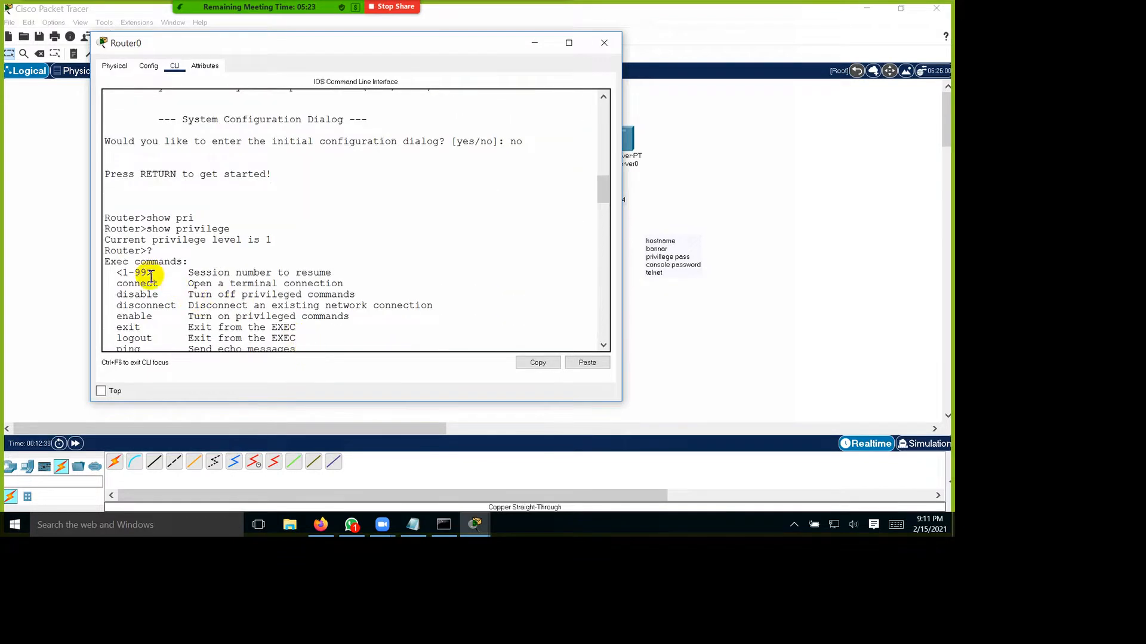
left_click_drag(105, 218, 386, 624)
right_click(209, 256)
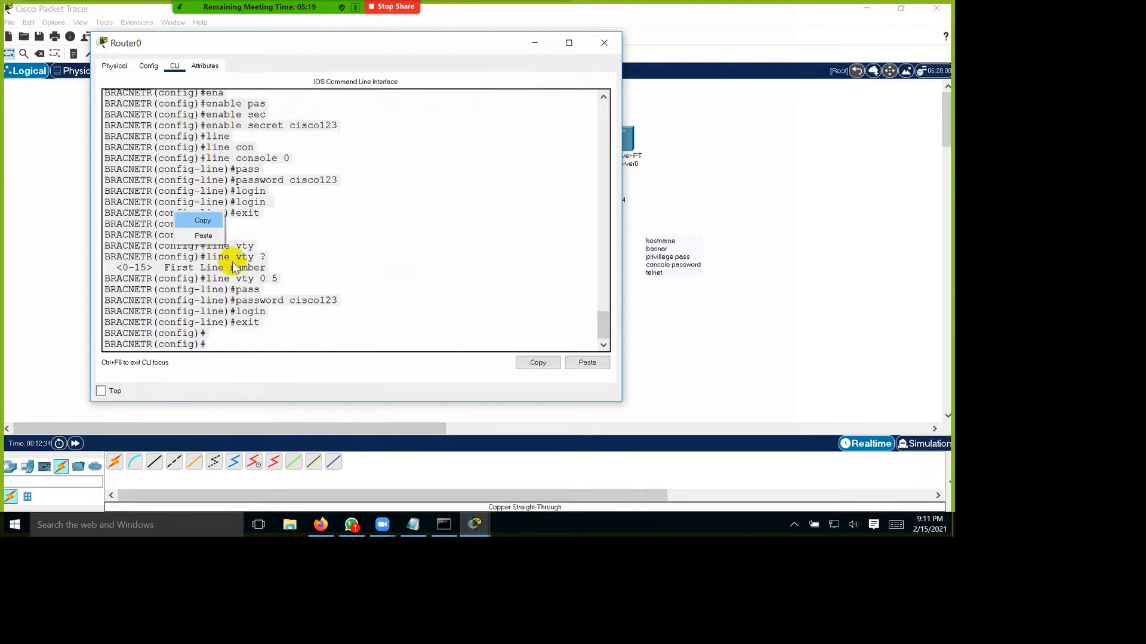
left_click(235, 266)
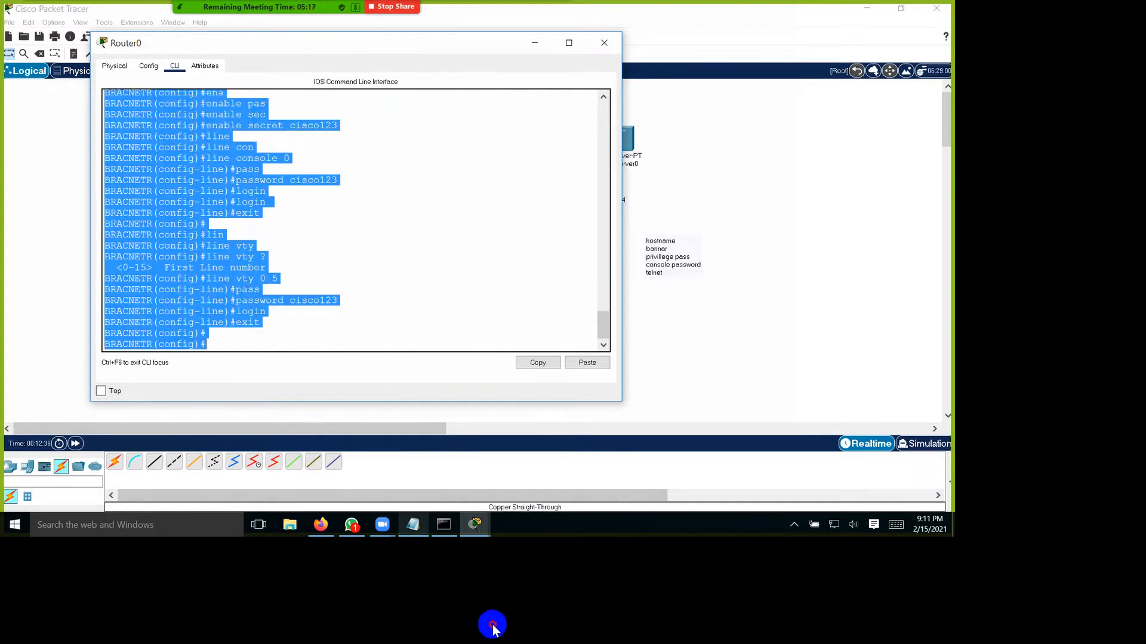
Step: Switch to Notepad and replace its existing text with the copied router session, leaving the window restored to a smaller size and minimized
left_click(413, 525)
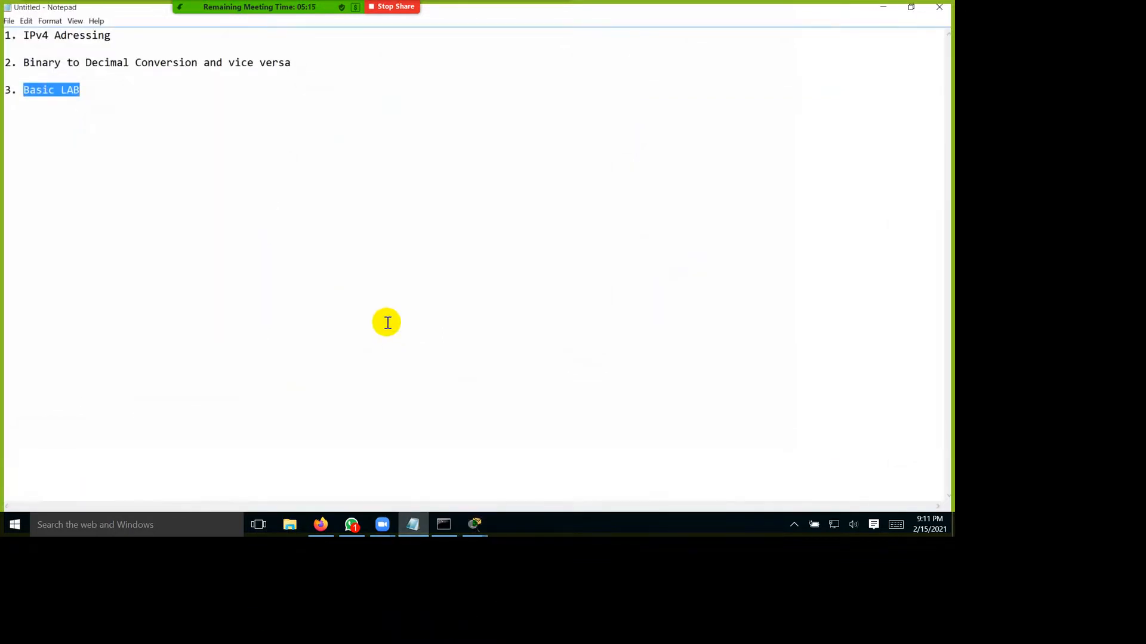
key("ctrl+a")
key("Delete")
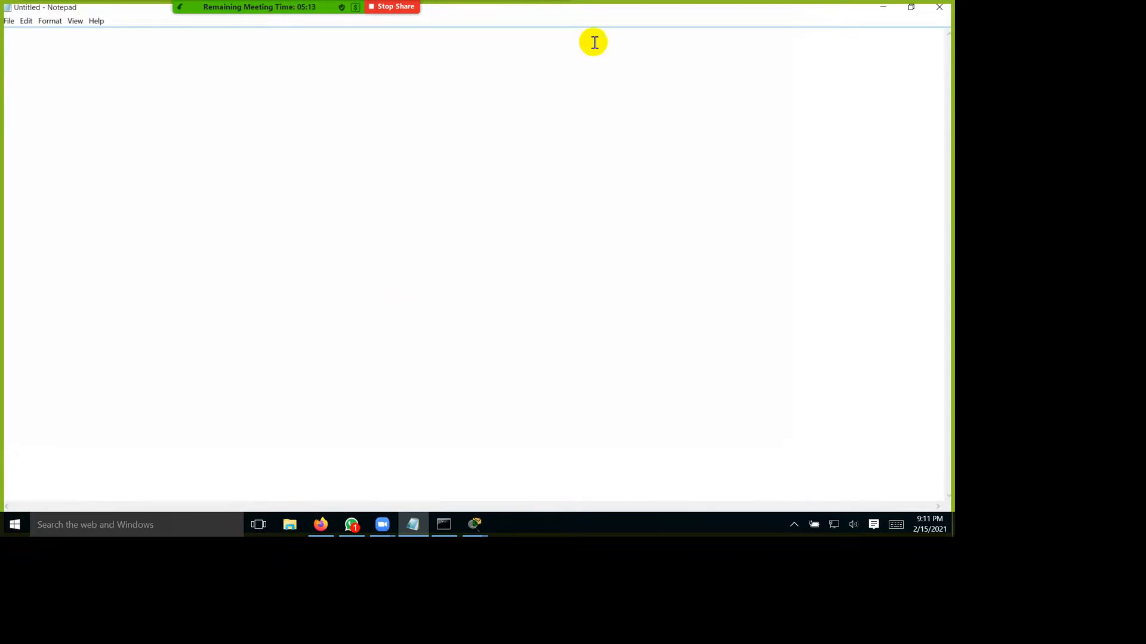
double_click(602, 15)
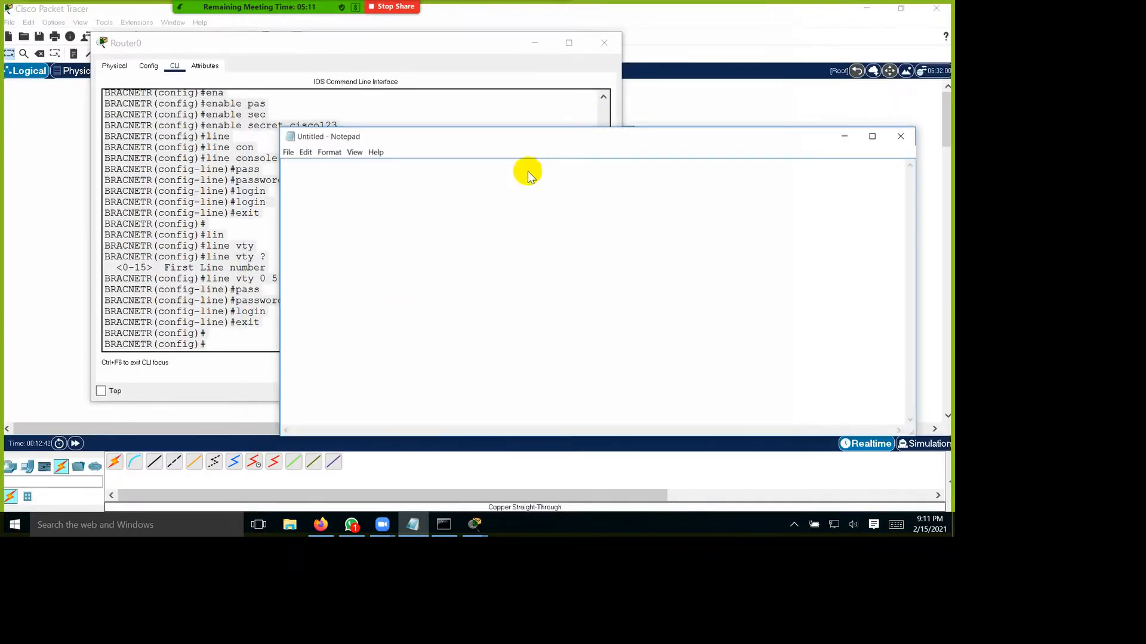
left_click_drag(280, 238, 113, 238)
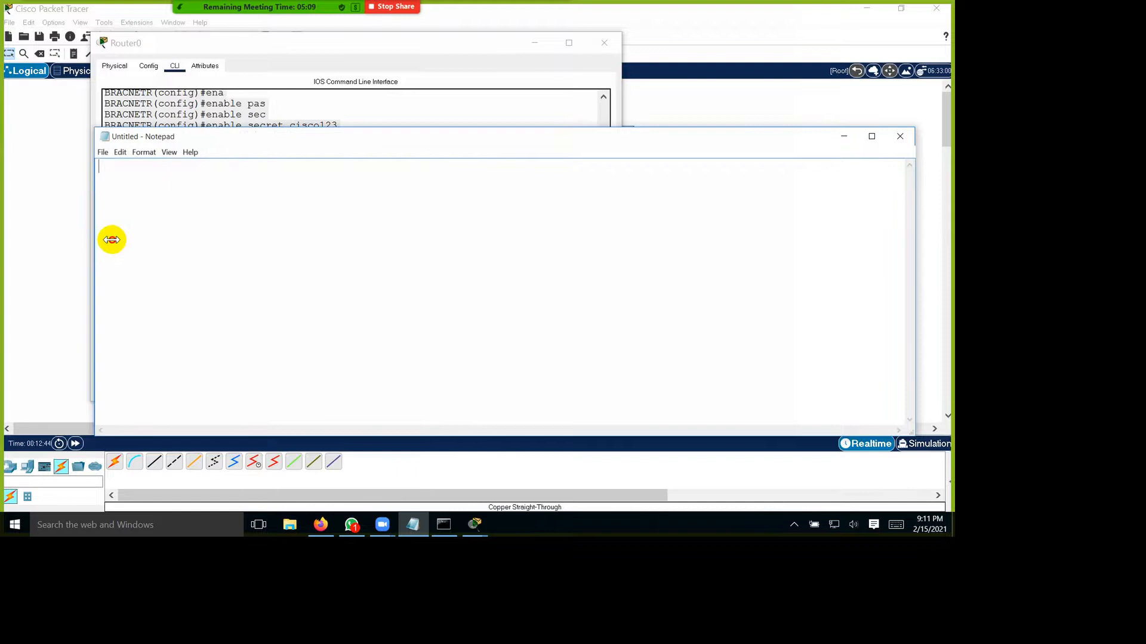
key("ctrl+v")
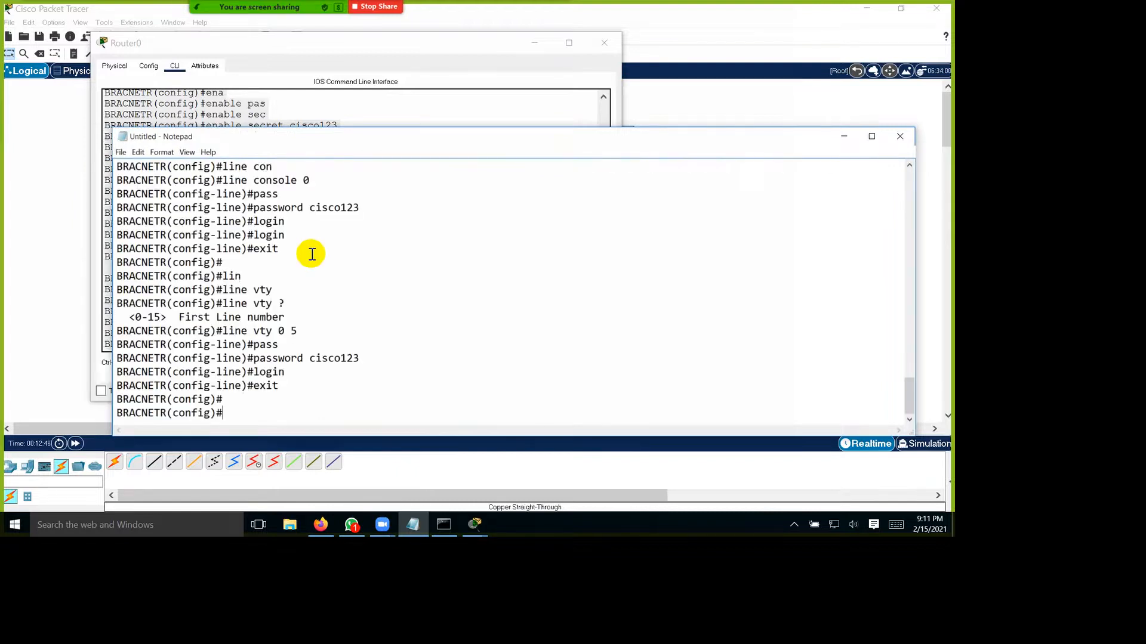
scroll(311, 254, "down", 1)
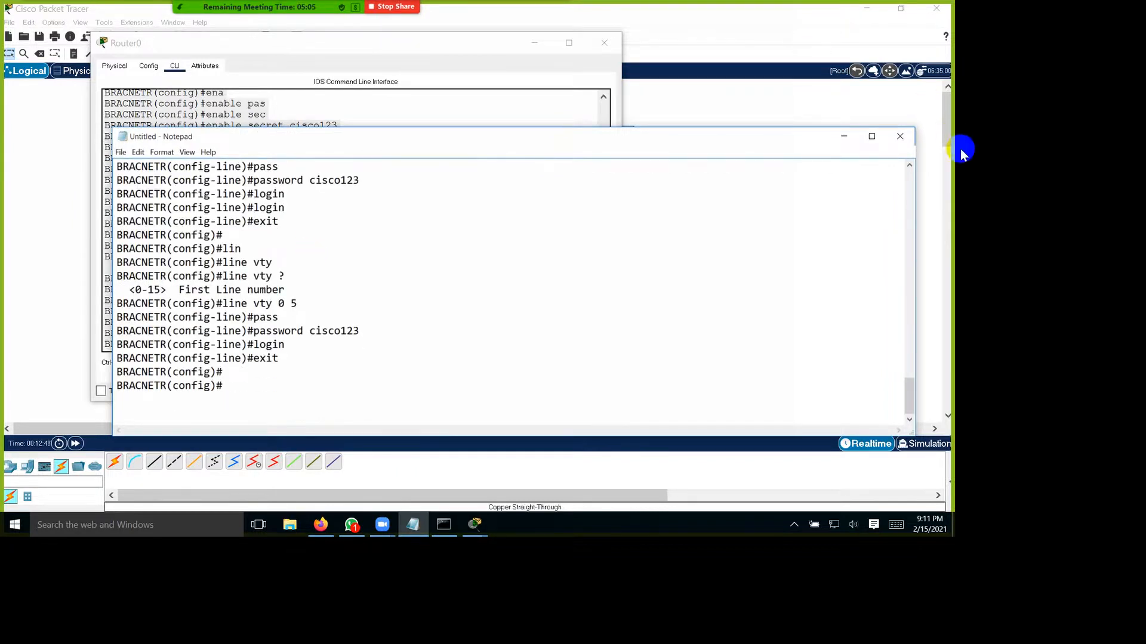
left_click(844, 136)
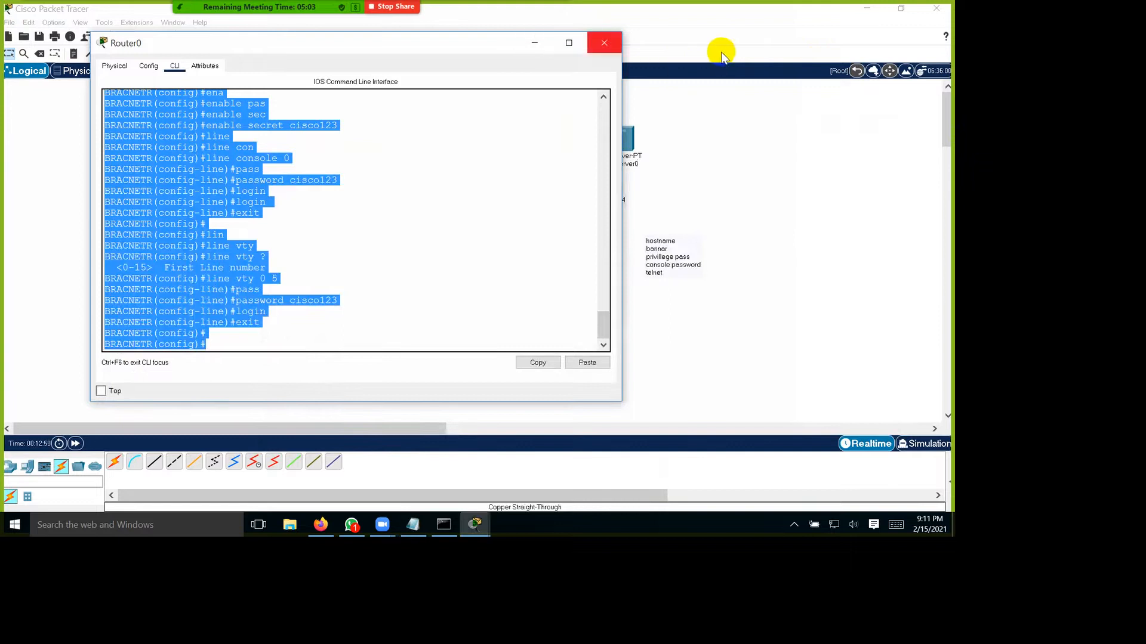
Step: Close the Router0 window and open PC1's IP configuration beside the topology
left_click(605, 42)
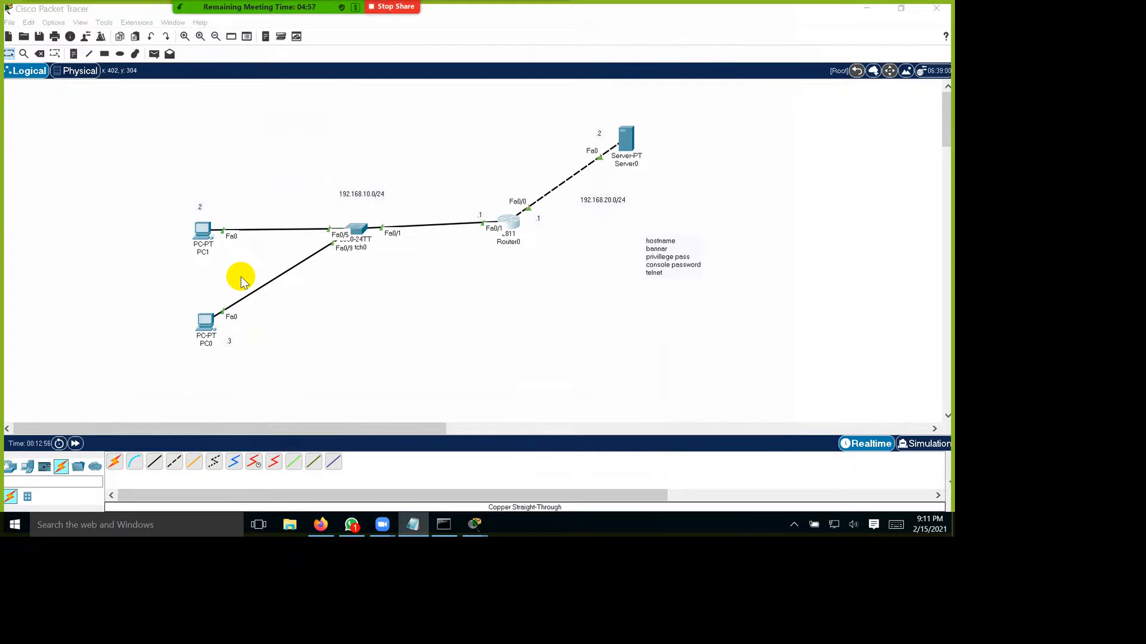
left_click(203, 230)
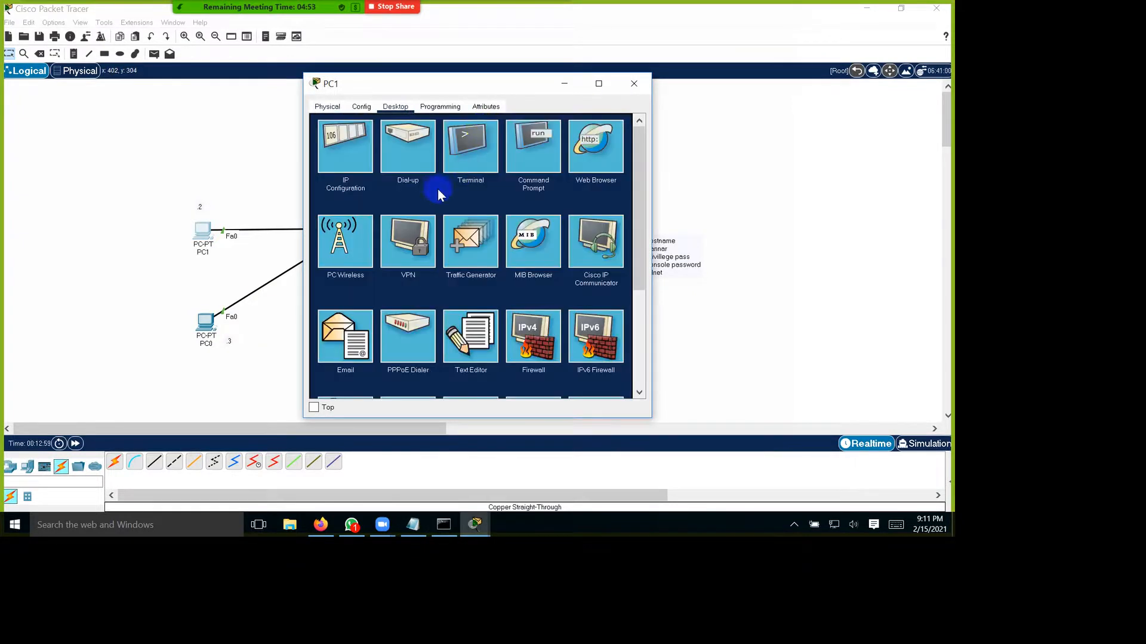
left_click(344, 145)
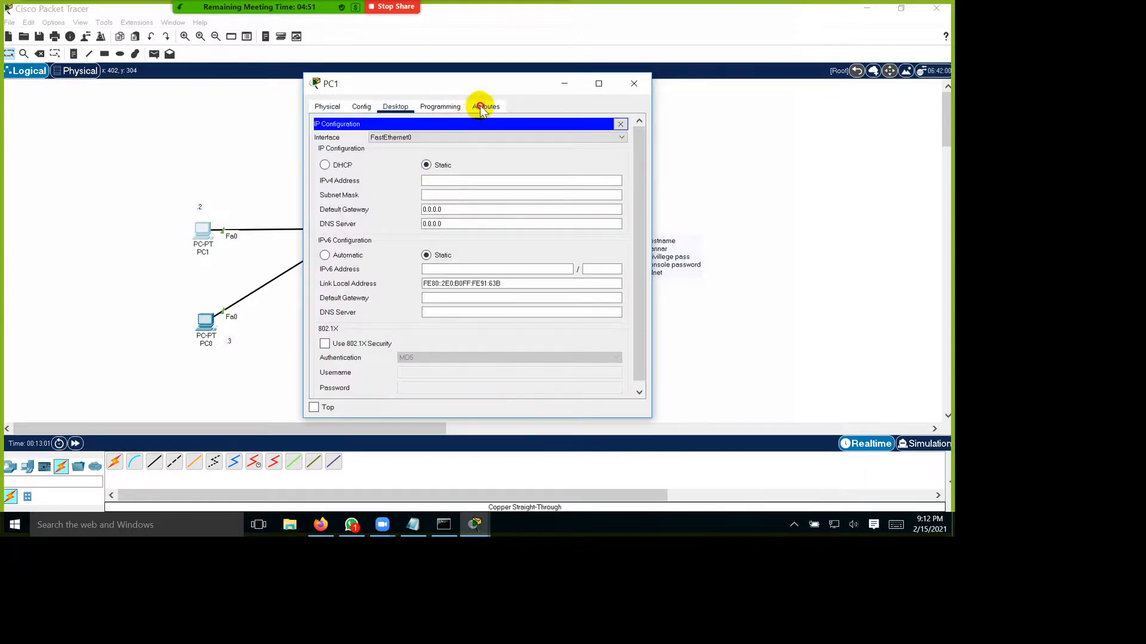
left_click_drag(375, 84, 495, 87)
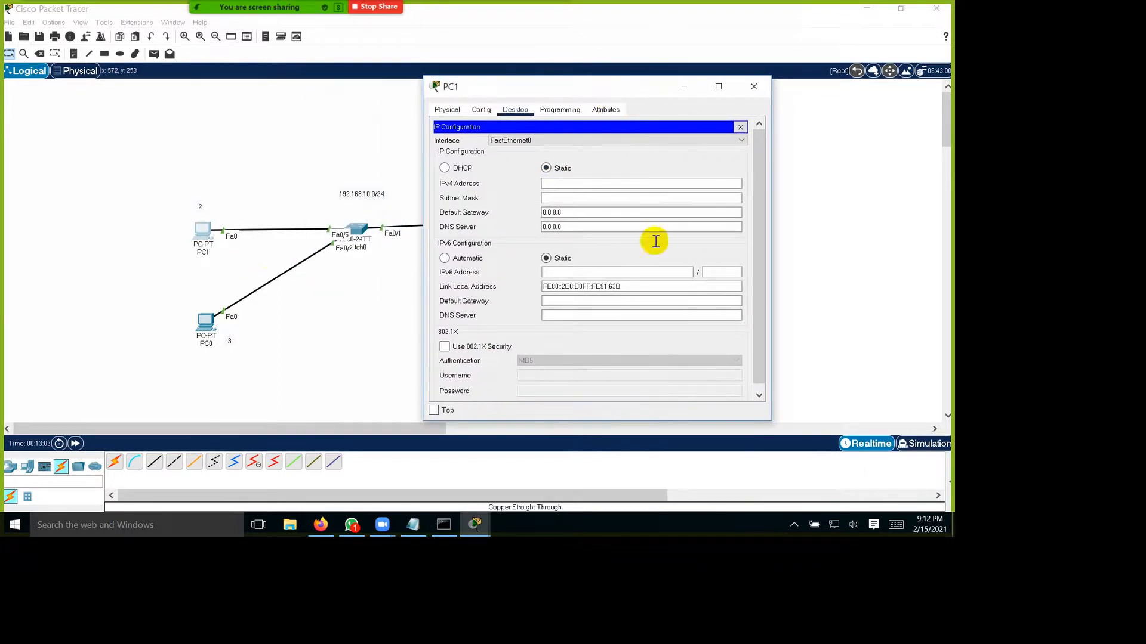
Step: Set PC1's static IPv4 address to 192.168.10.2 with subnet mask 255.255.255.0
left_click(666, 183)
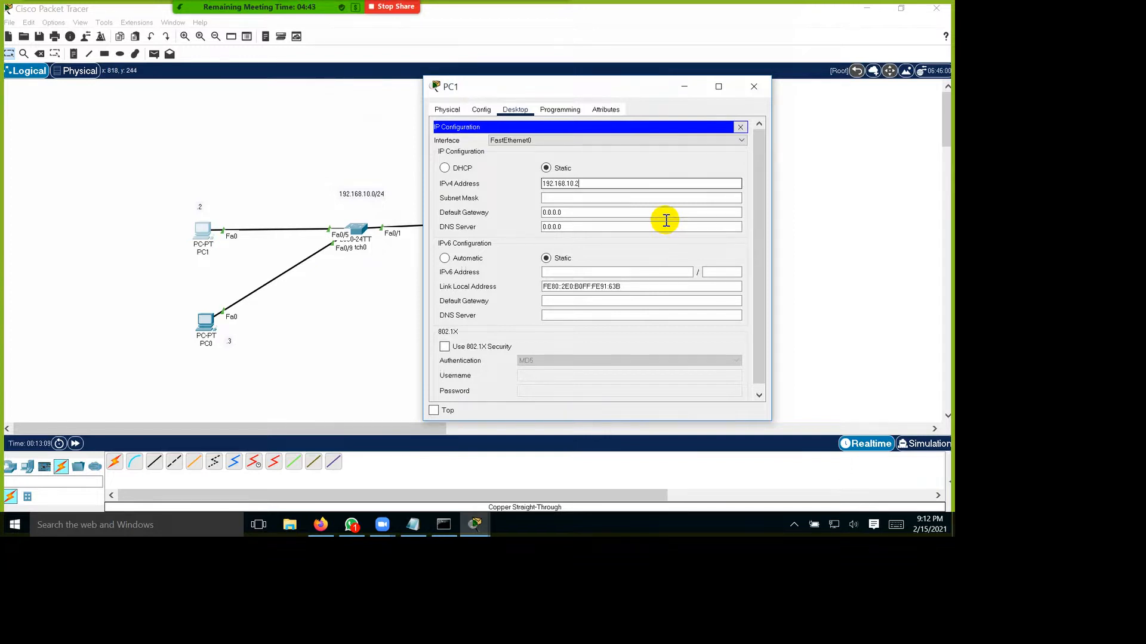
type("192.168.10.2")
key("Tab")
key("Right")
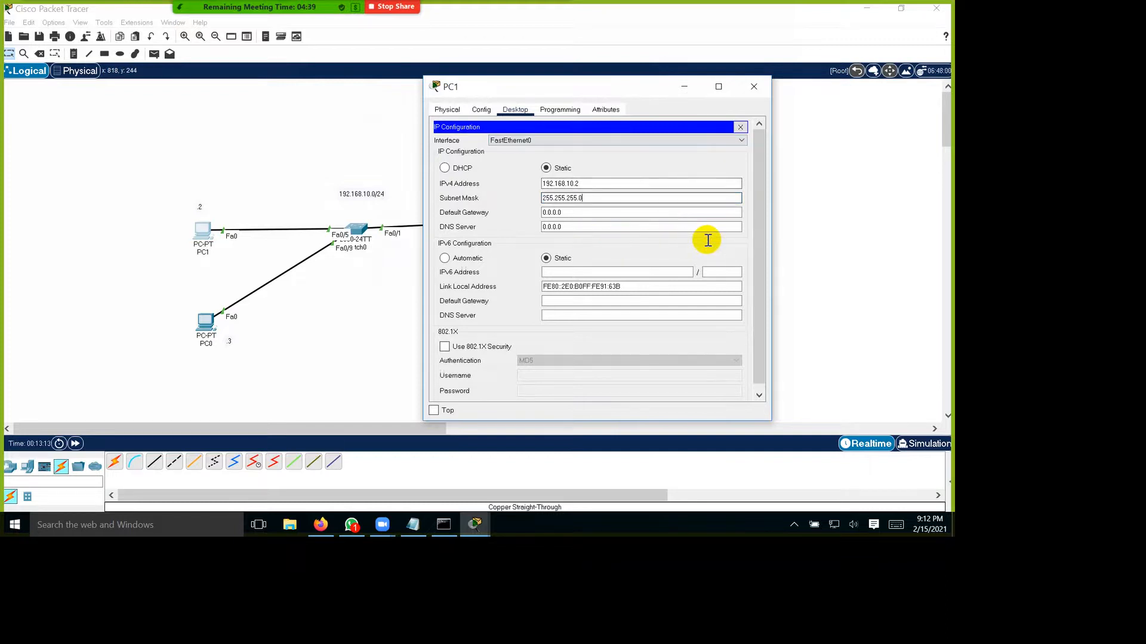
key("shift+Left")
key("shift+Left")
key("shift+Left")
key("shift+Left")
key("shift+Left")
key("shift+Left")
key("shift+Left")
key("shift+Left")
key("shift+Left")
key("shift+Left")
key("shift+Left")
key("shift+Left")
key("shift+Left")
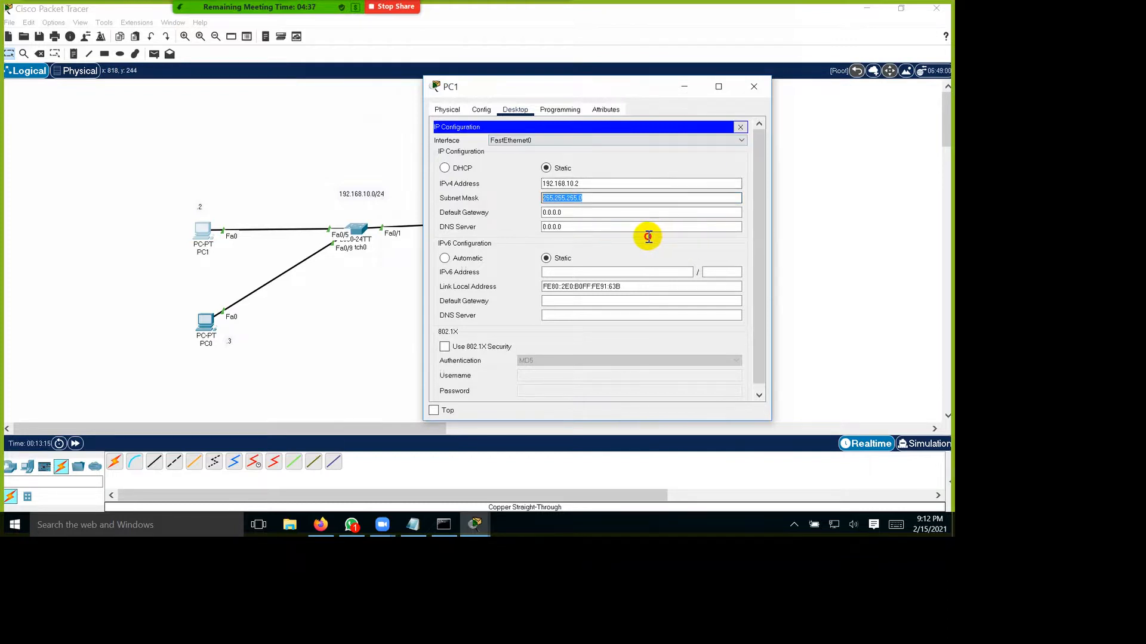
key("Tab")
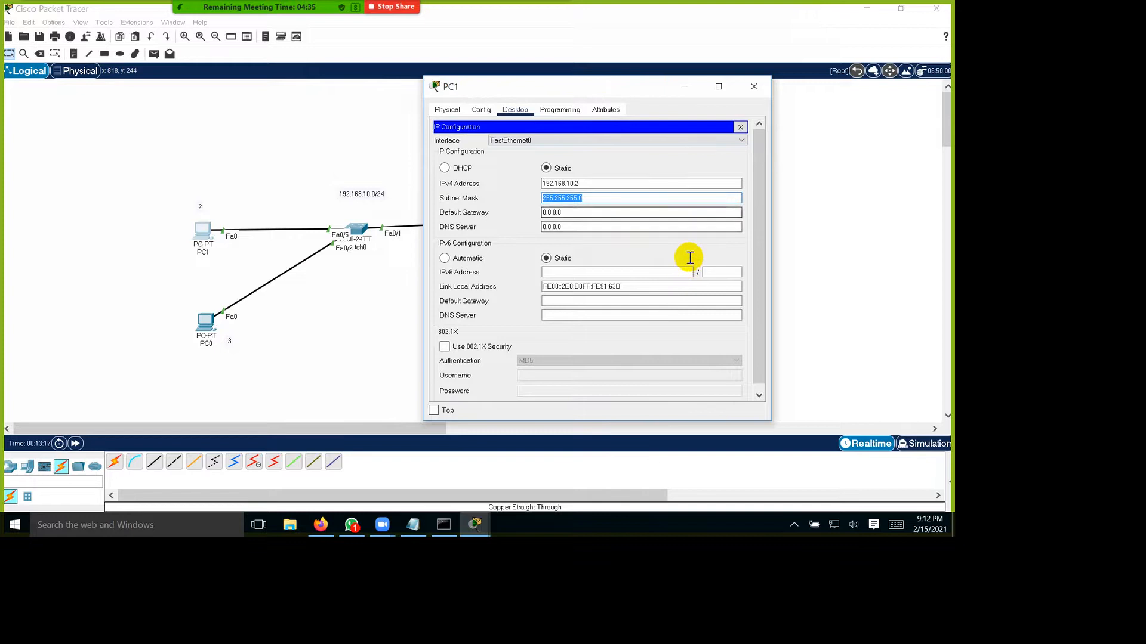
Step: Set PC1's default gateway to 192.168.10.1 and close its configuration window
key("shift+Home")
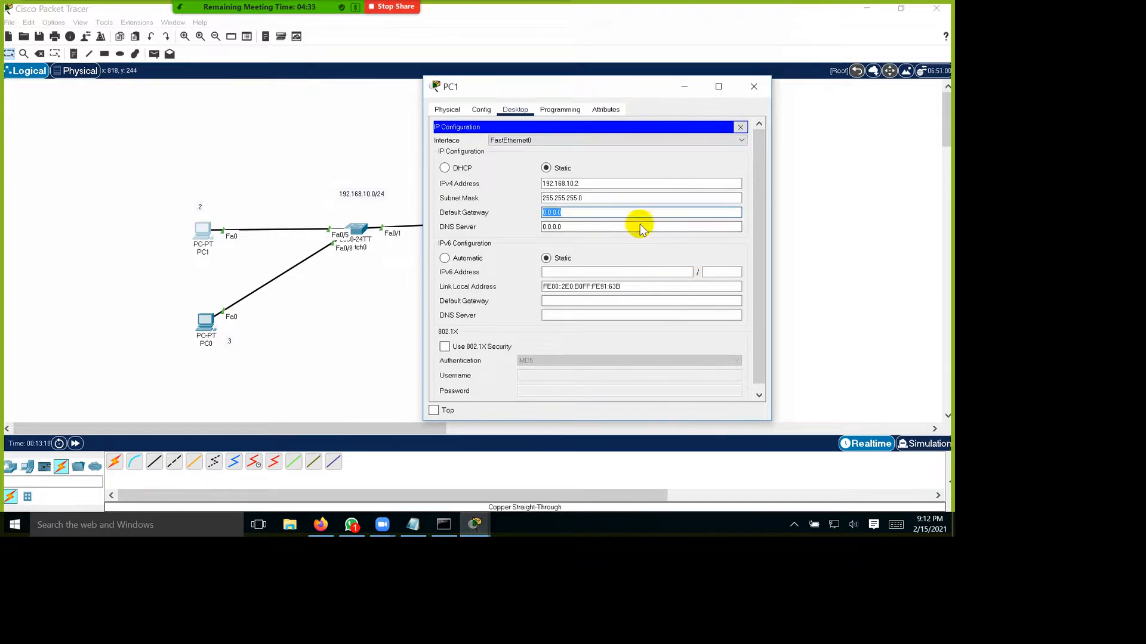
left_click_drag(705, 92, 881, 86)
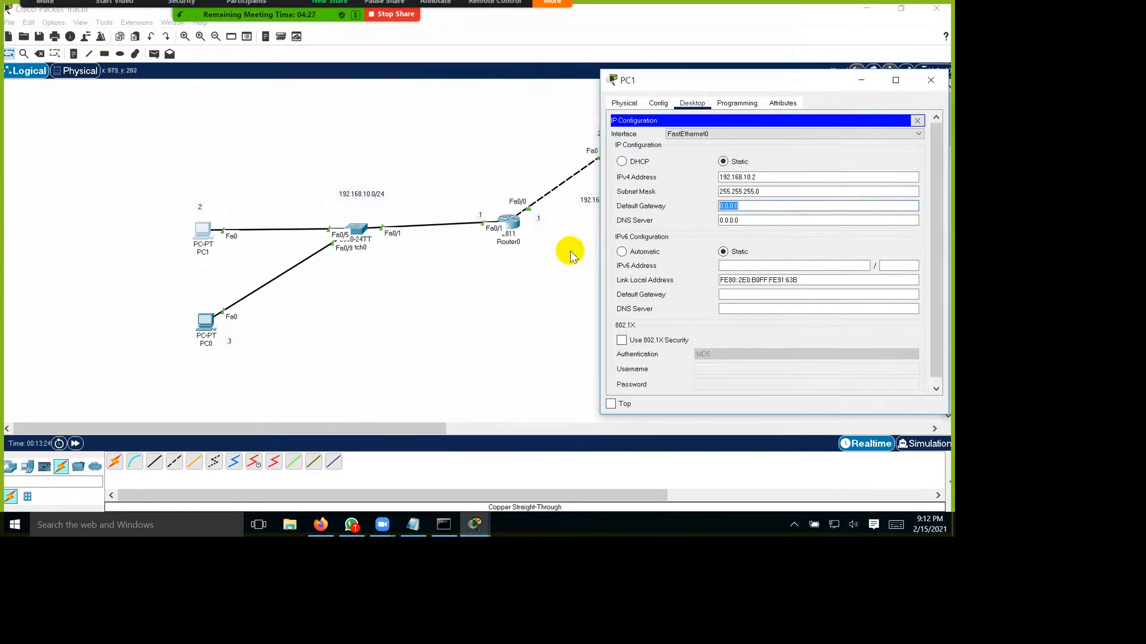
left_click_drag(826, 84, 732, 156)
double_click(773, 186)
key("ctrl+c")
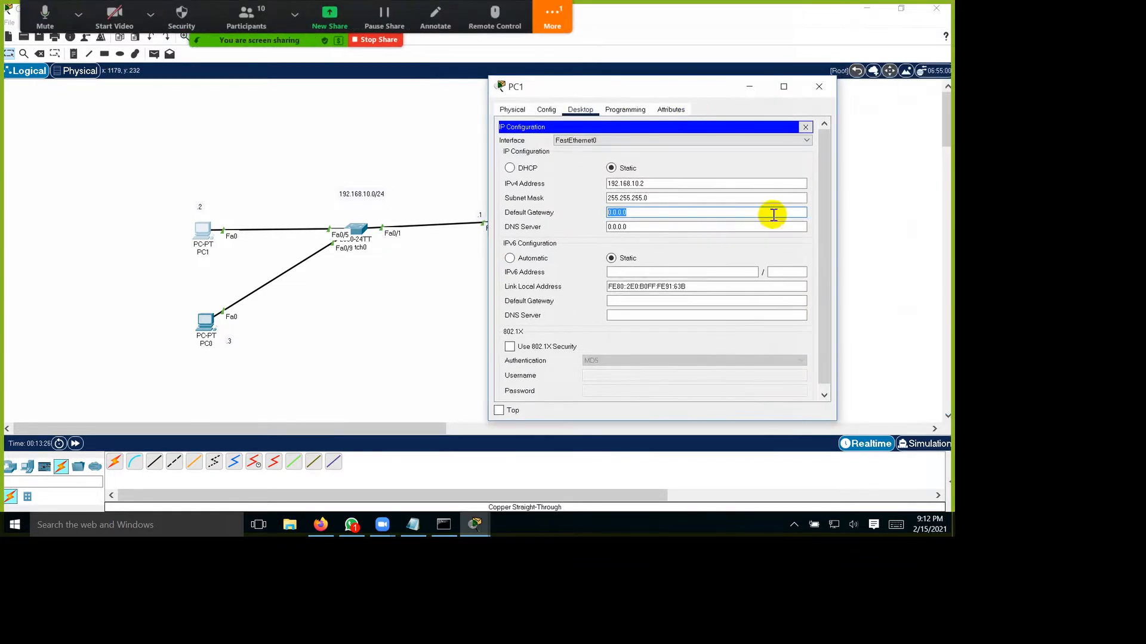
left_click(724, 215)
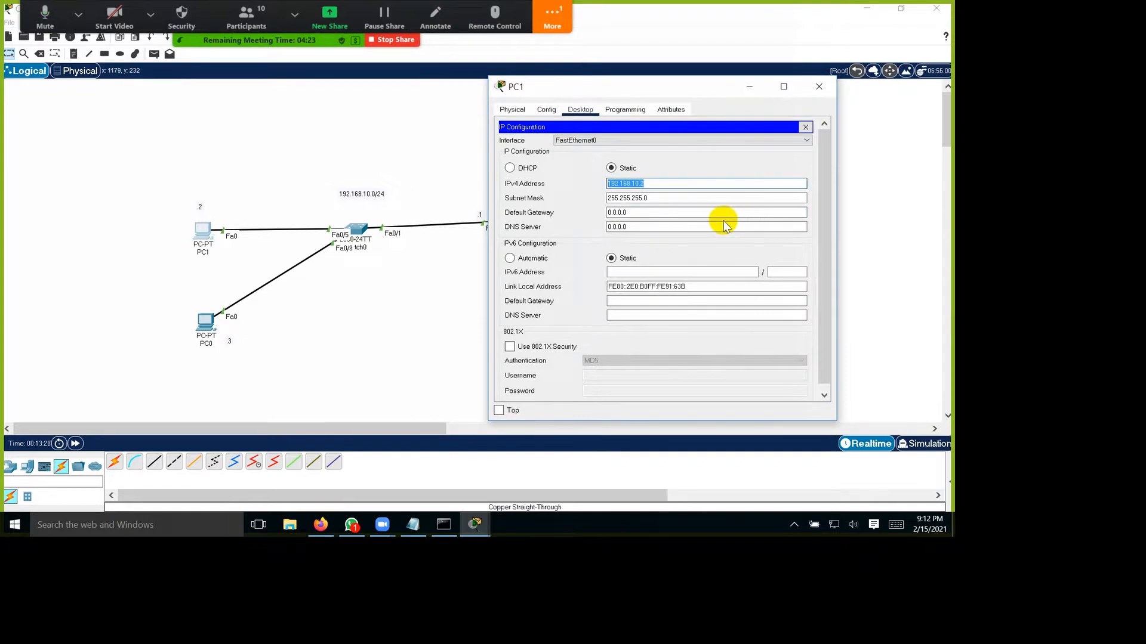
key("ctrl+a")
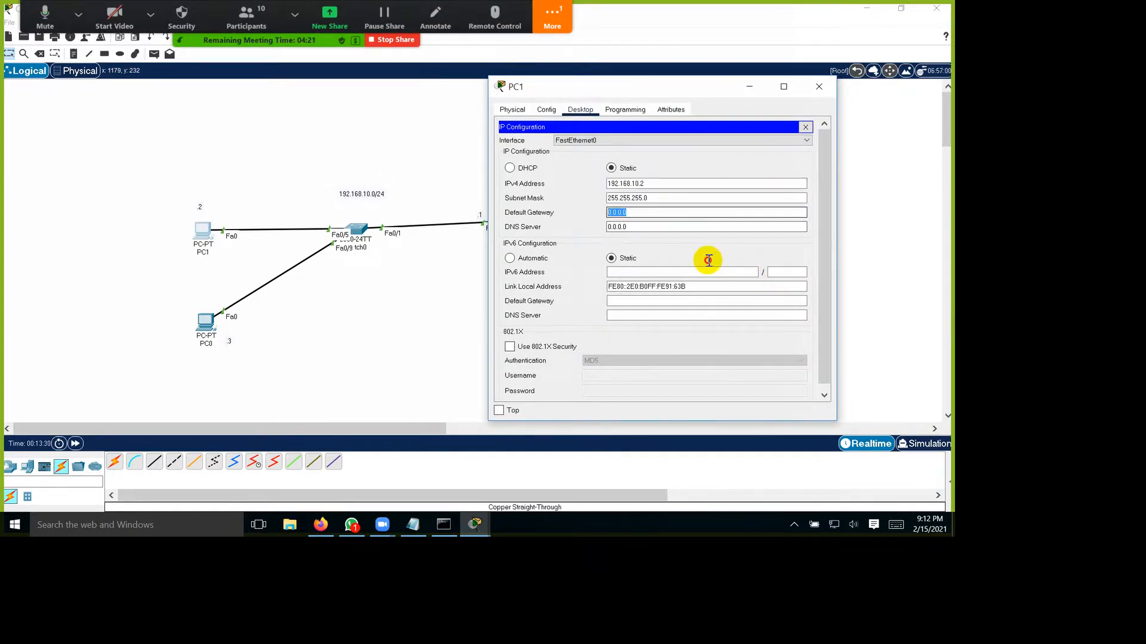
key("ctrl+v")
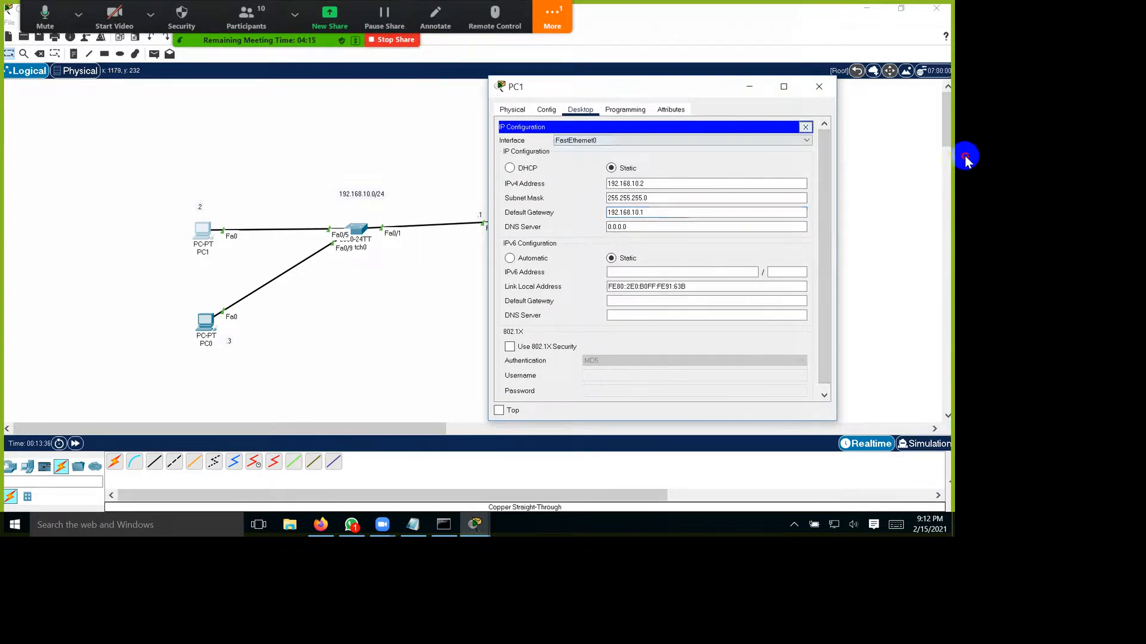
left_click(818, 87)
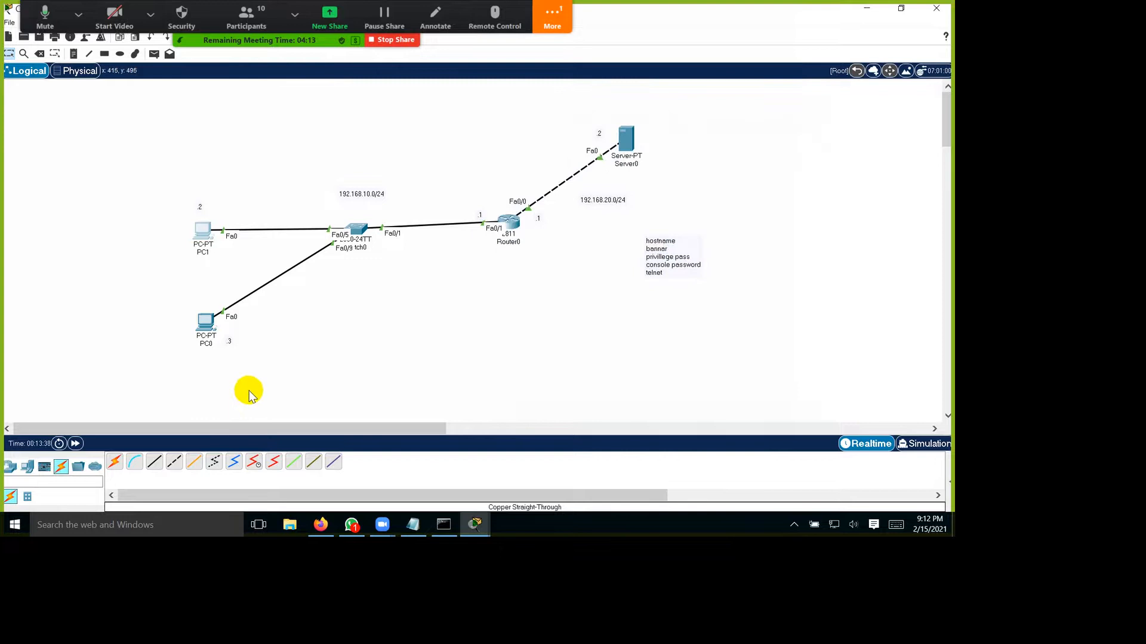
Step: Configure PC0 with static IPv4 address 192.168.10.3, subnet mask 255.255.255.0 and default gateway 192.168.10.1, then leave the IP configuration
left_click(206, 323)
left_click(395, 107)
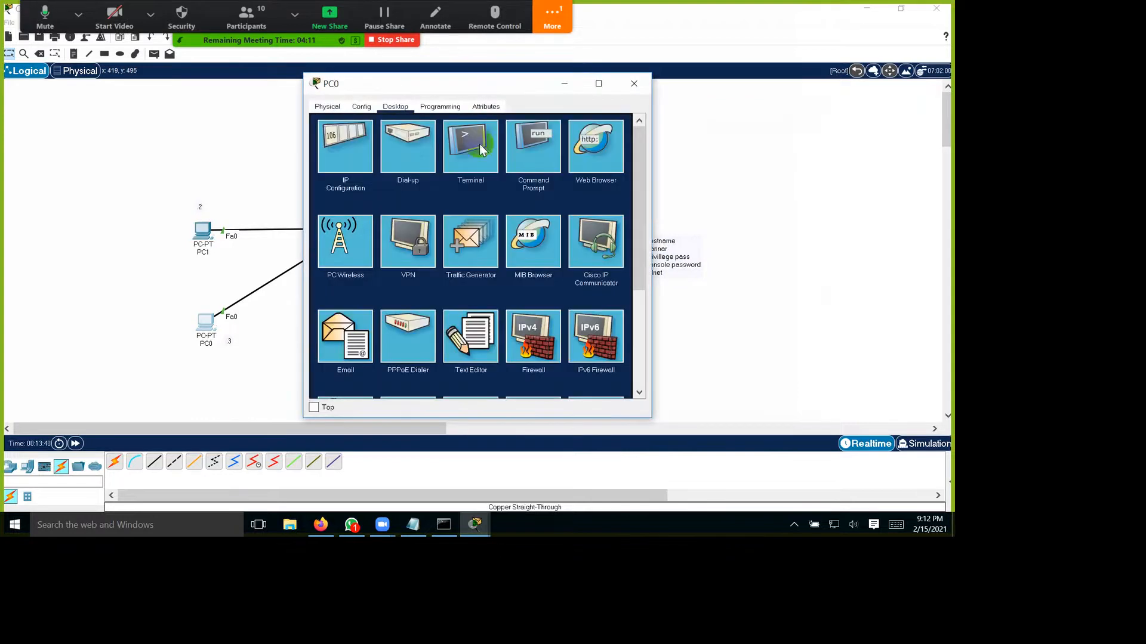
left_click(346, 149)
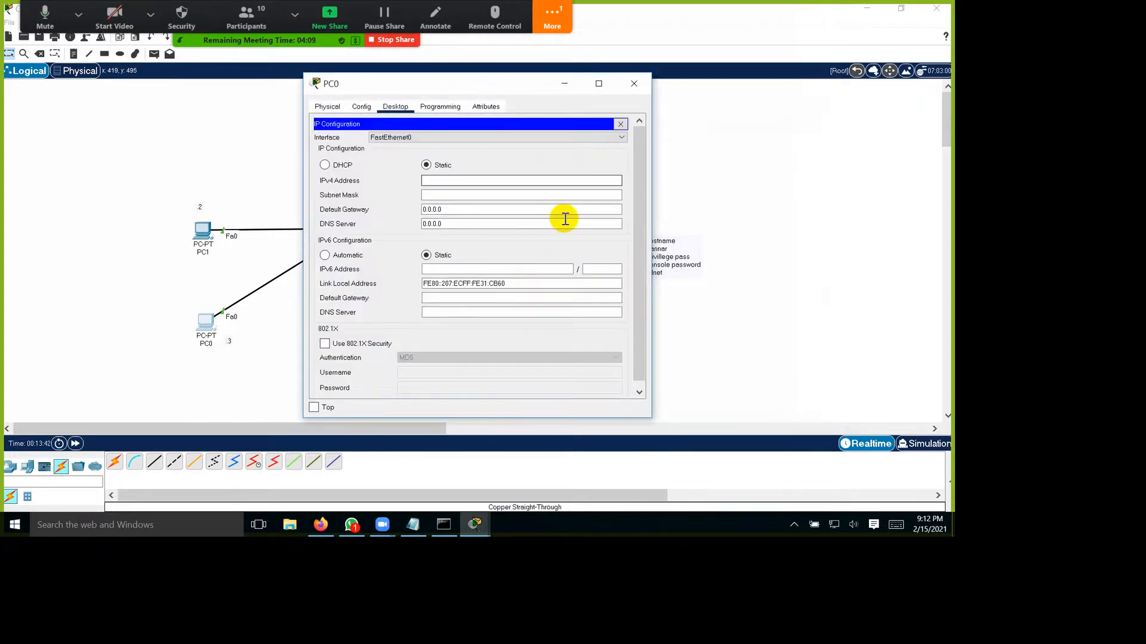
type("192.168.10.2")
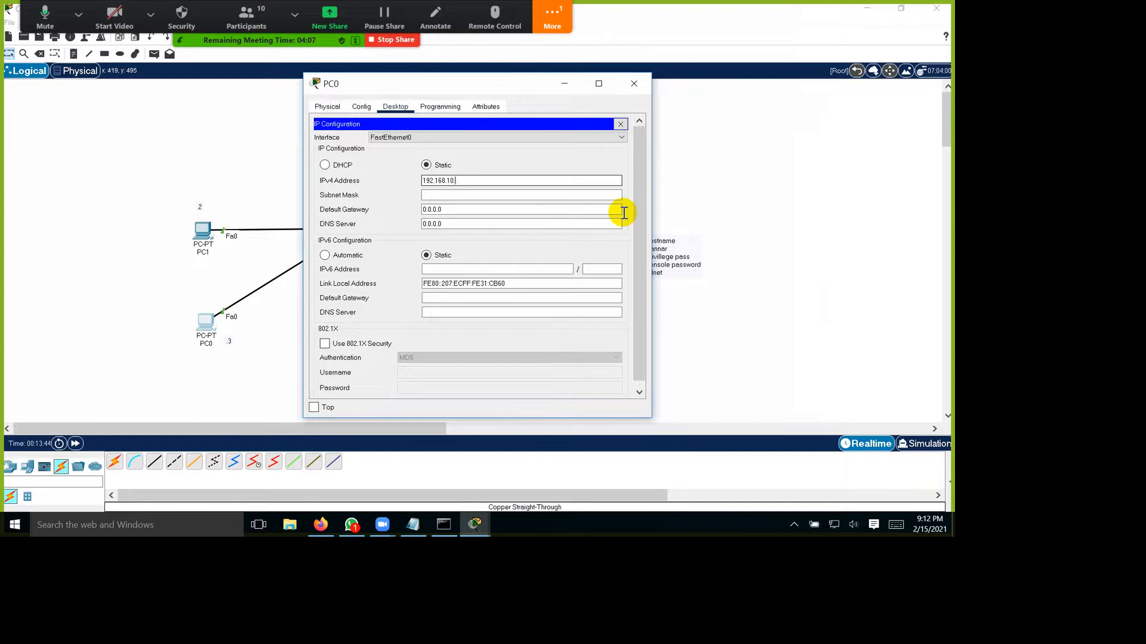
key("Tab")
key("Tab")
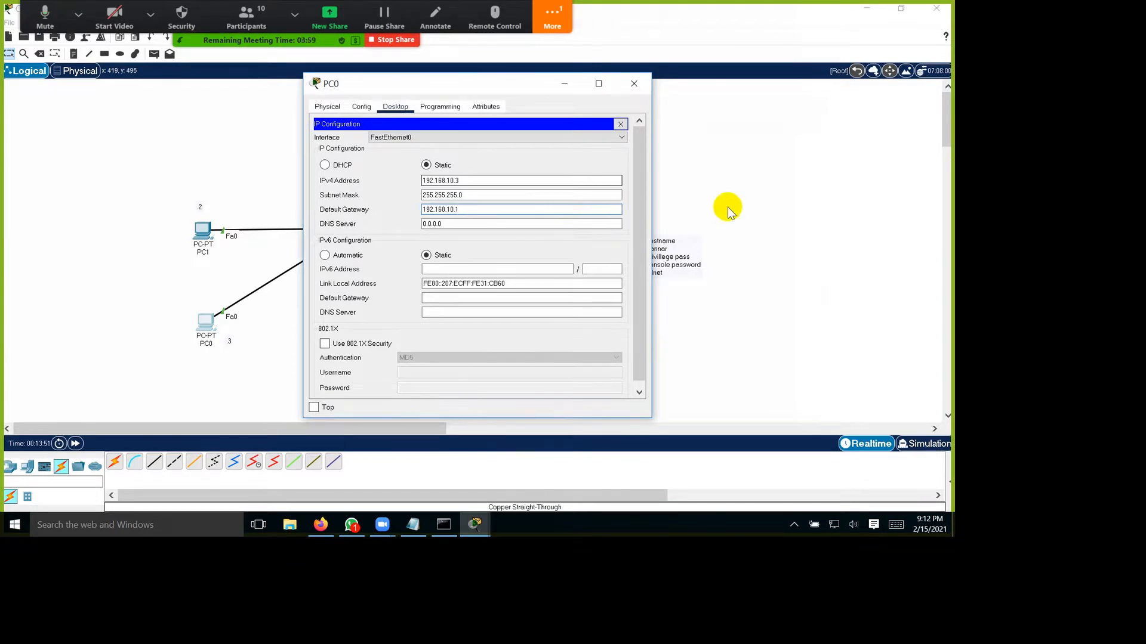
key("Escape")
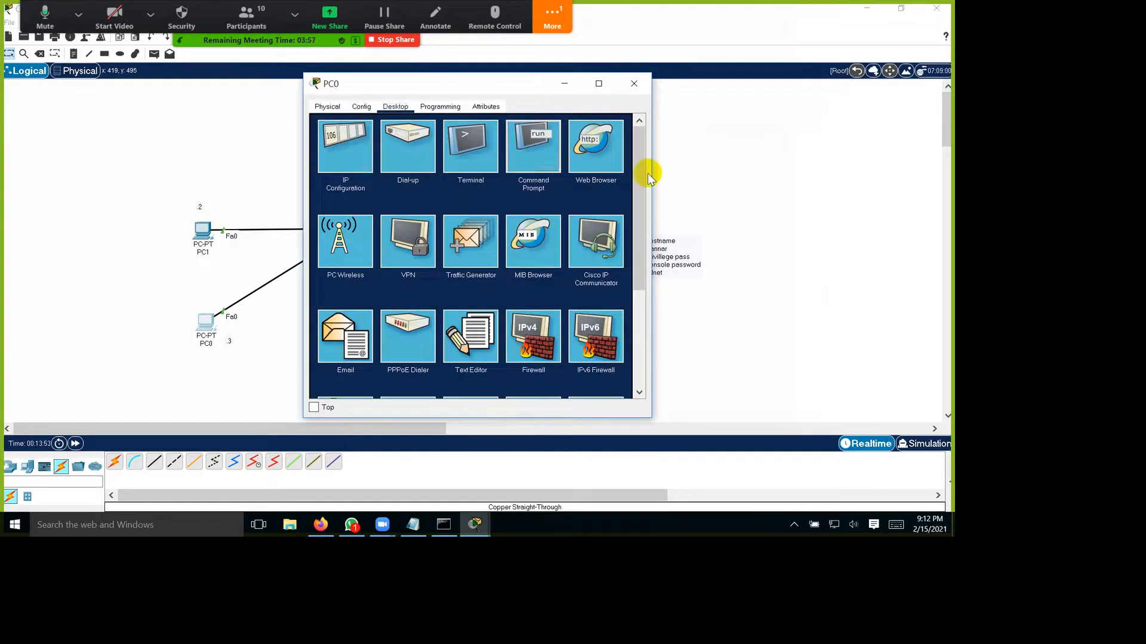
Step: From PC0's command prompt, ping the router at 192.168.10.1, highlight the replies and close the PC0 window
left_click(532, 149)
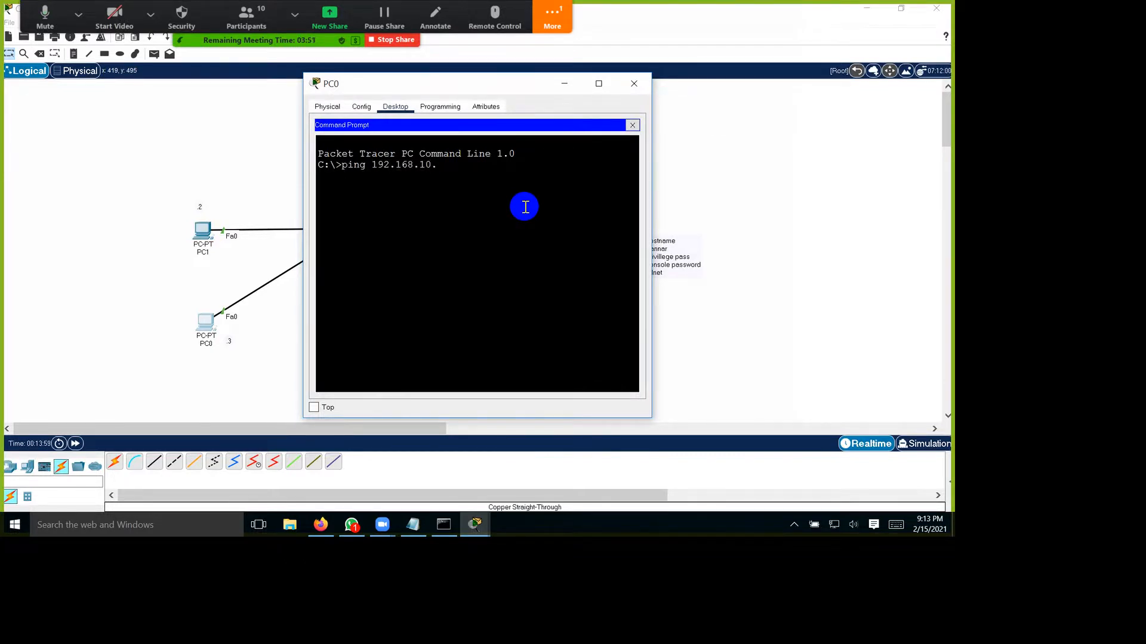
key("Return")
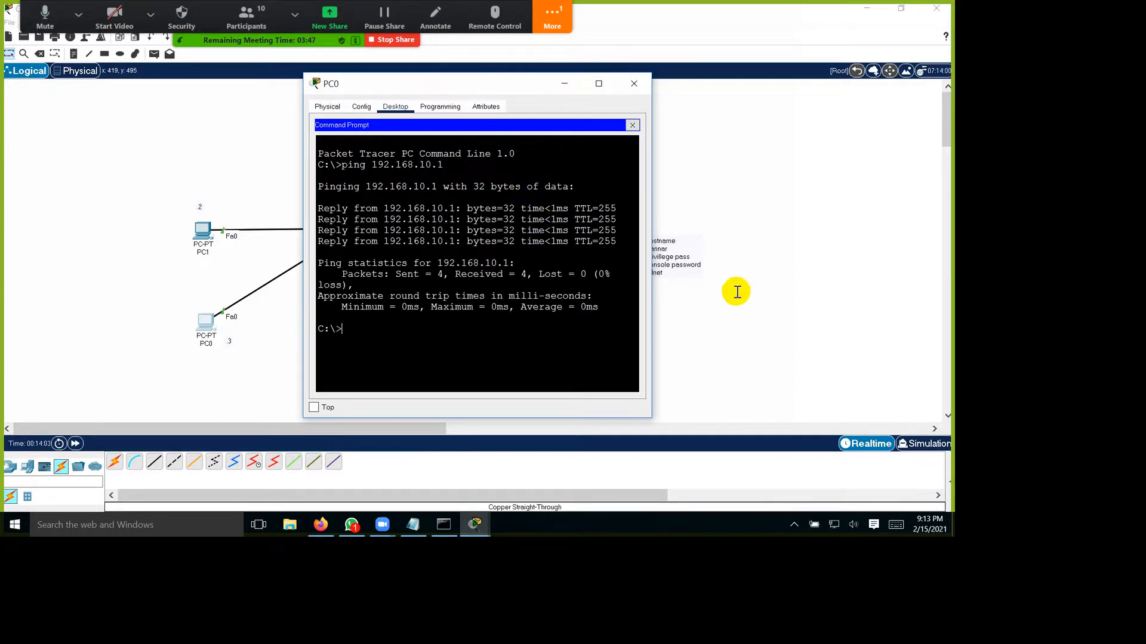
left_click_drag(617, 241, 374, 212)
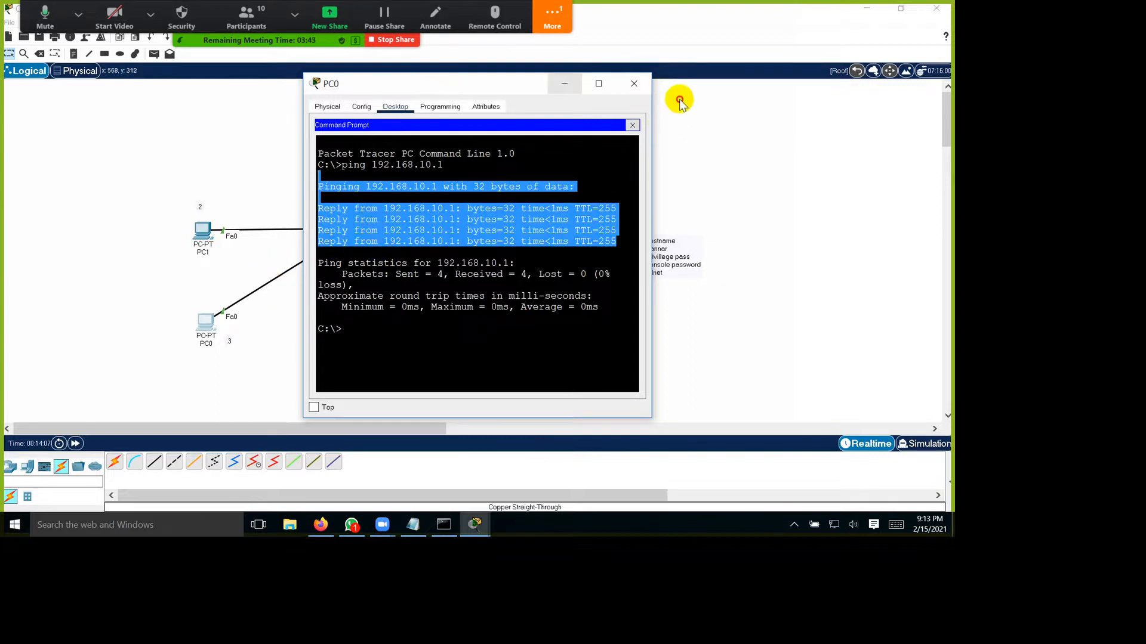
left_click(633, 83)
Step: Ping the router at 192.168.10.1 from PC1's command prompt and close the PC1 window
left_click(205, 232)
left_click(675, 180)
left_click(532, 147)
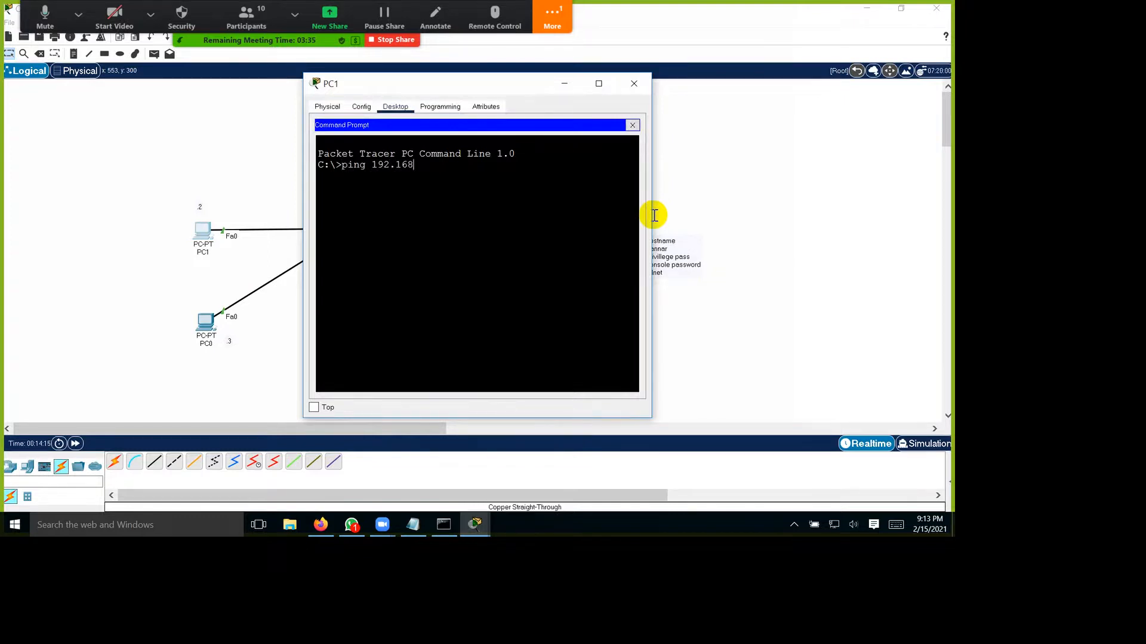
type("ping 192.168.10.1")
key("Return")
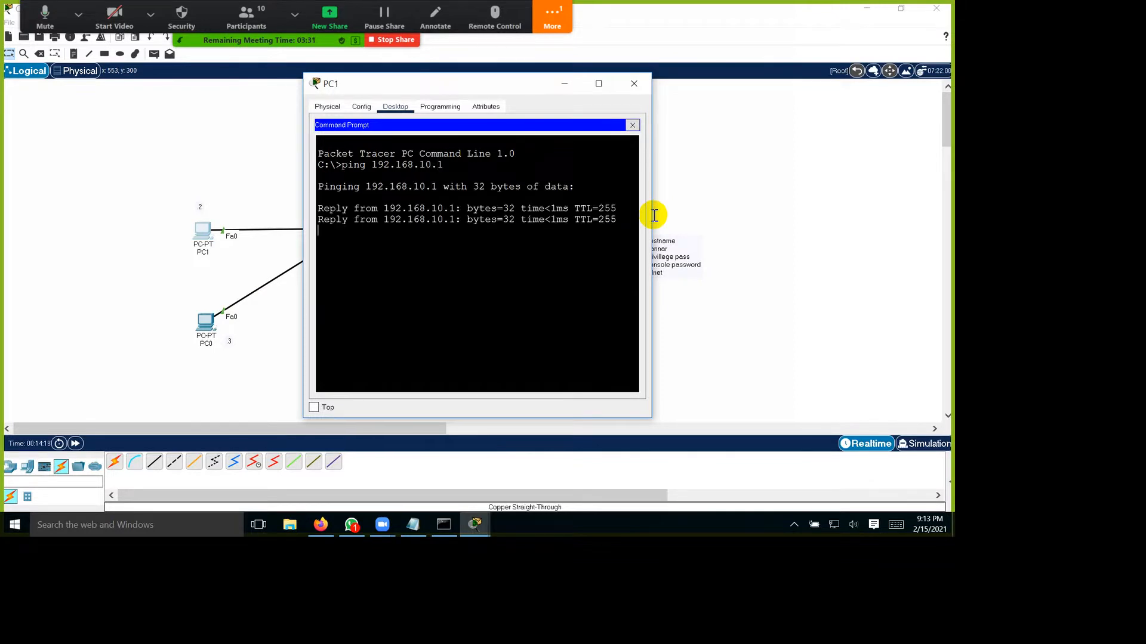
left_click(634, 84)
Step: Configure Server0 with static IPv4 address 192.168.20.2, subnet mask 255.255.255.0 and default gateway 192.168.20.1
left_click(751, 165)
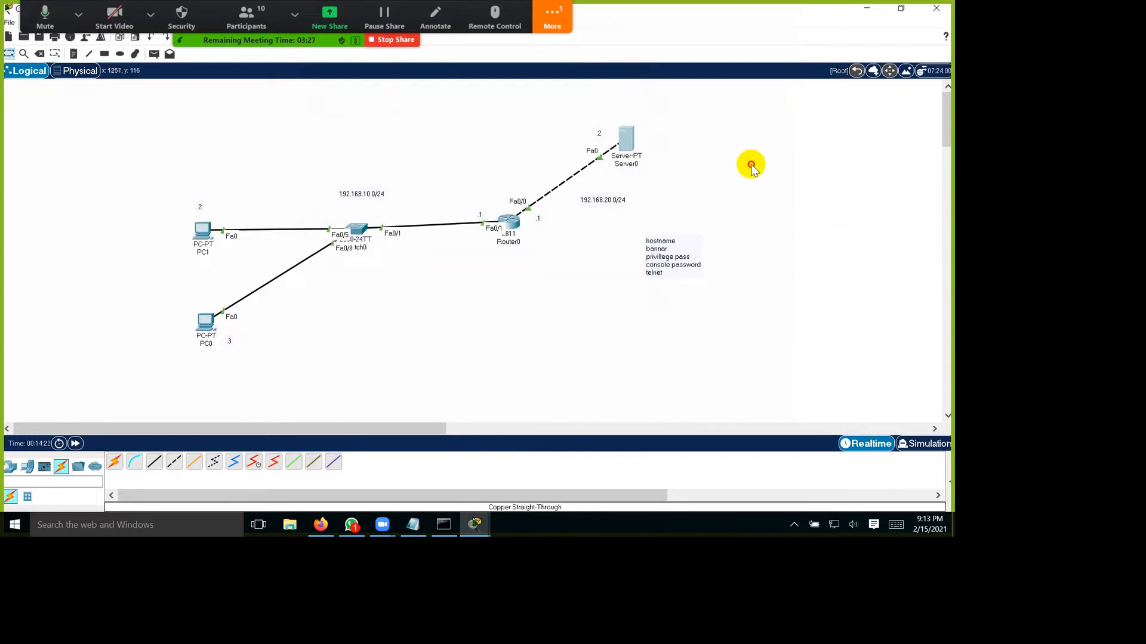
left_click(433, 106)
left_click(406, 174)
left_click(346, 146)
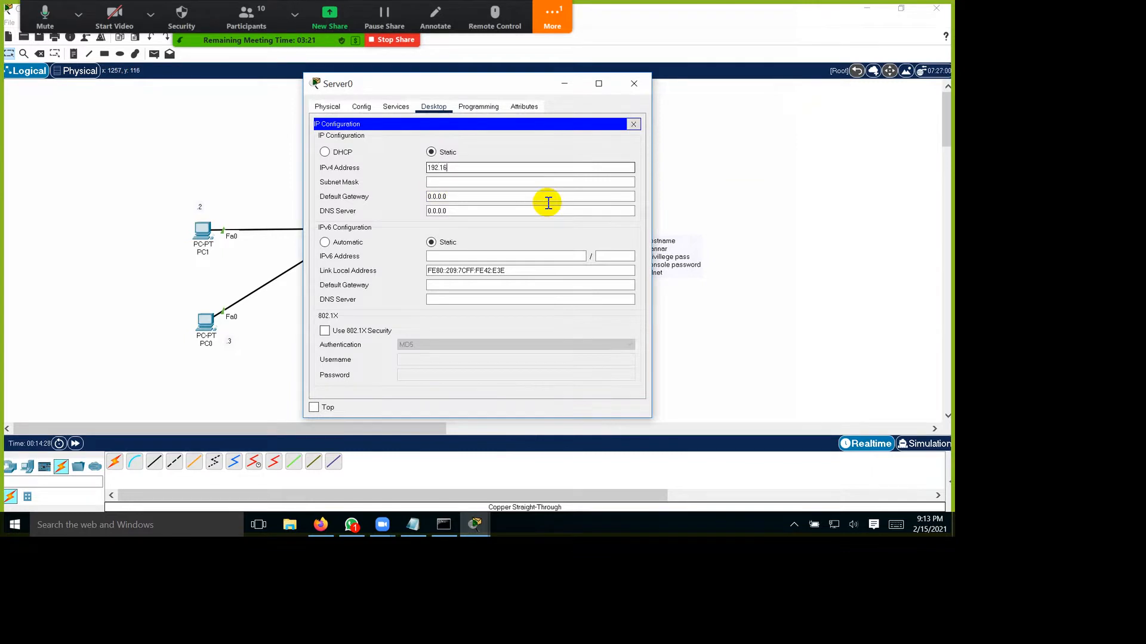
key("Tab")
key("Tab")
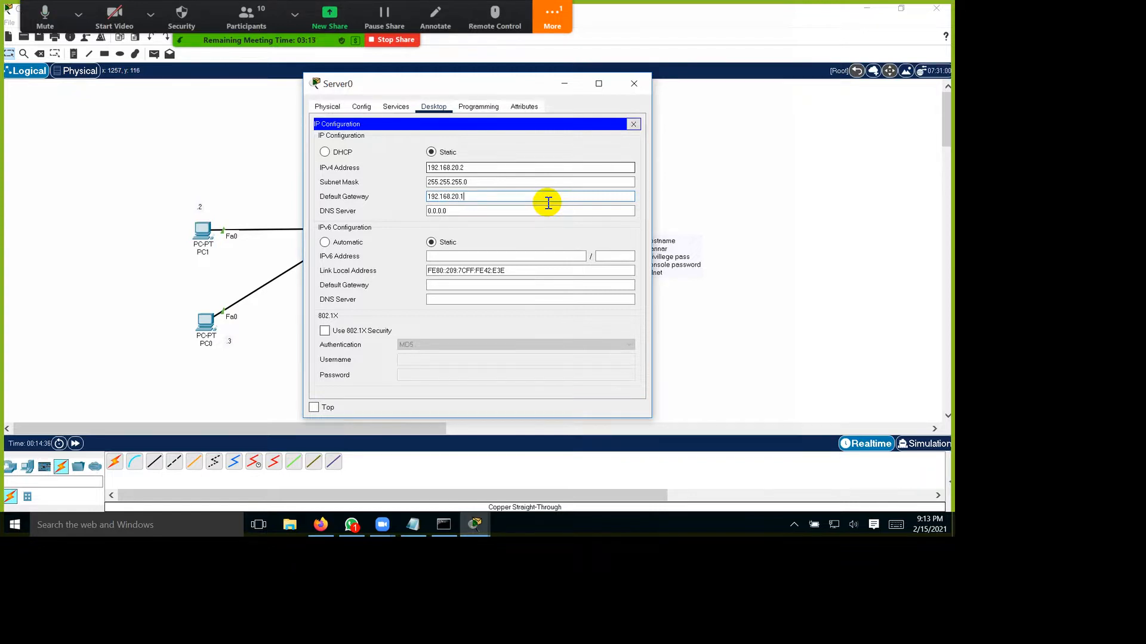
left_click(633, 124)
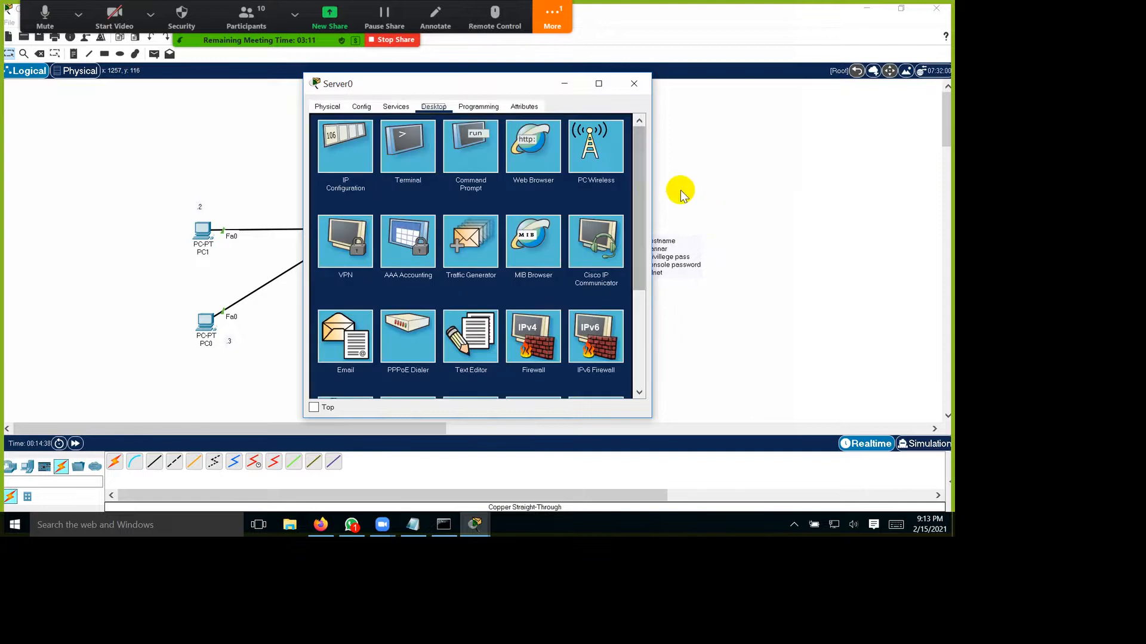
Step: Ping the router at 192.168.20.1 from Server0's command prompt, with its window moved clear of the server link, and put the window away
left_click(473, 150)
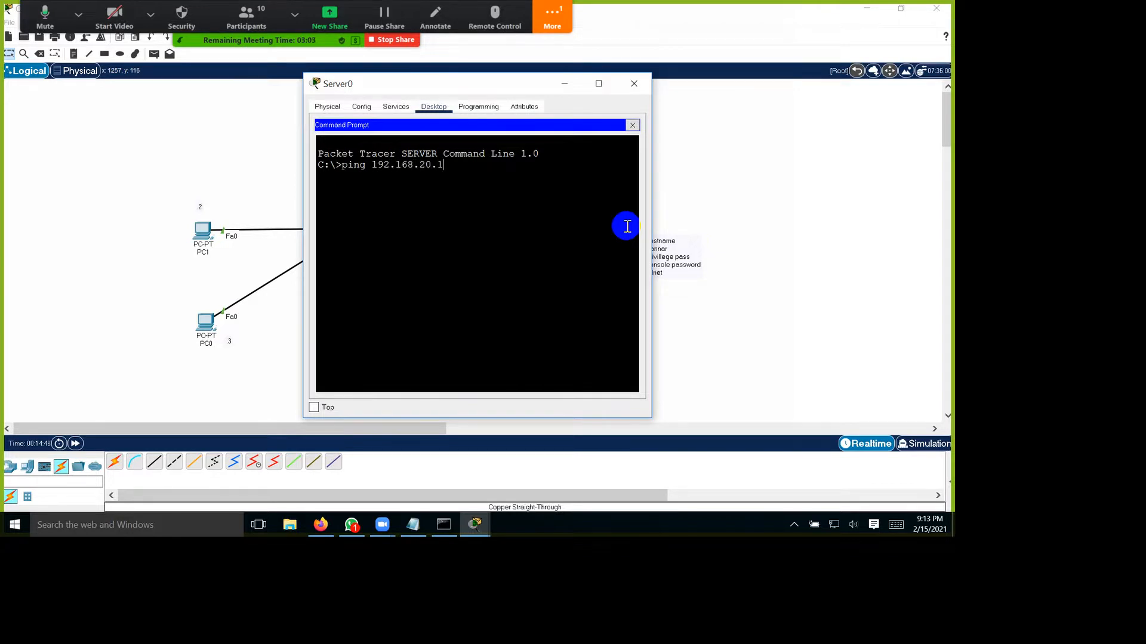
left_click_drag(566, 84, 358, 99)
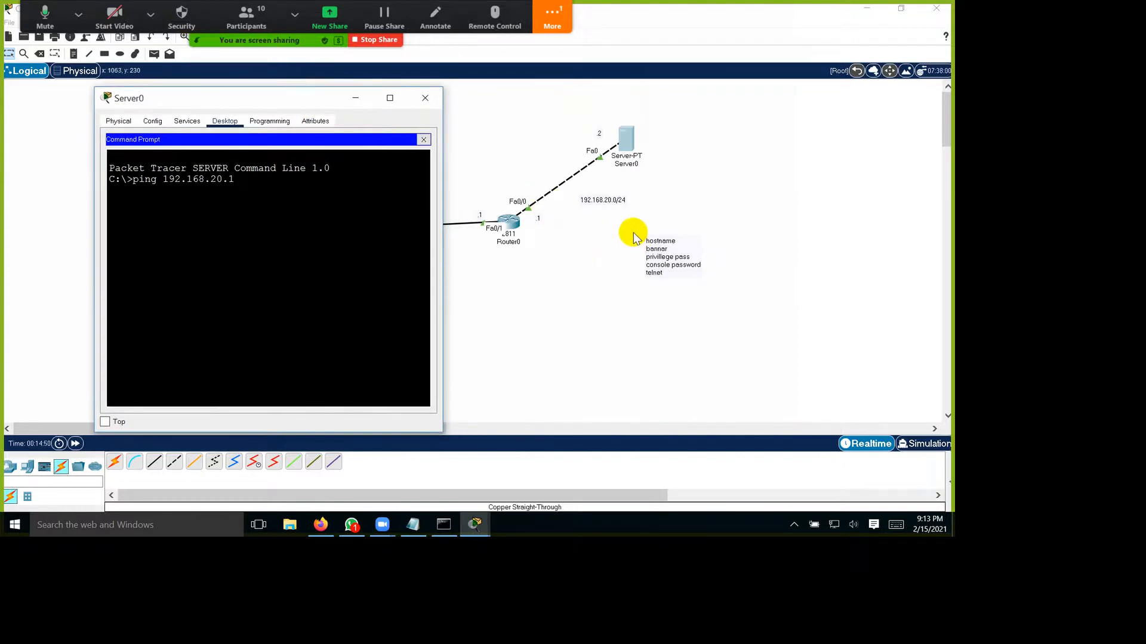
left_click(421, 245)
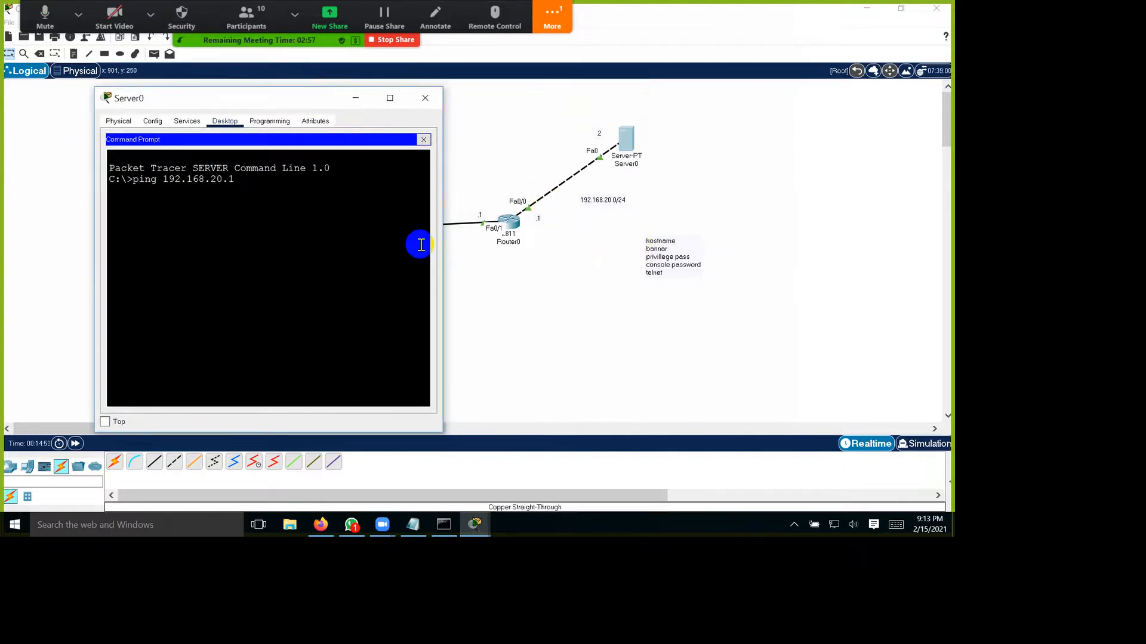
key("Return")
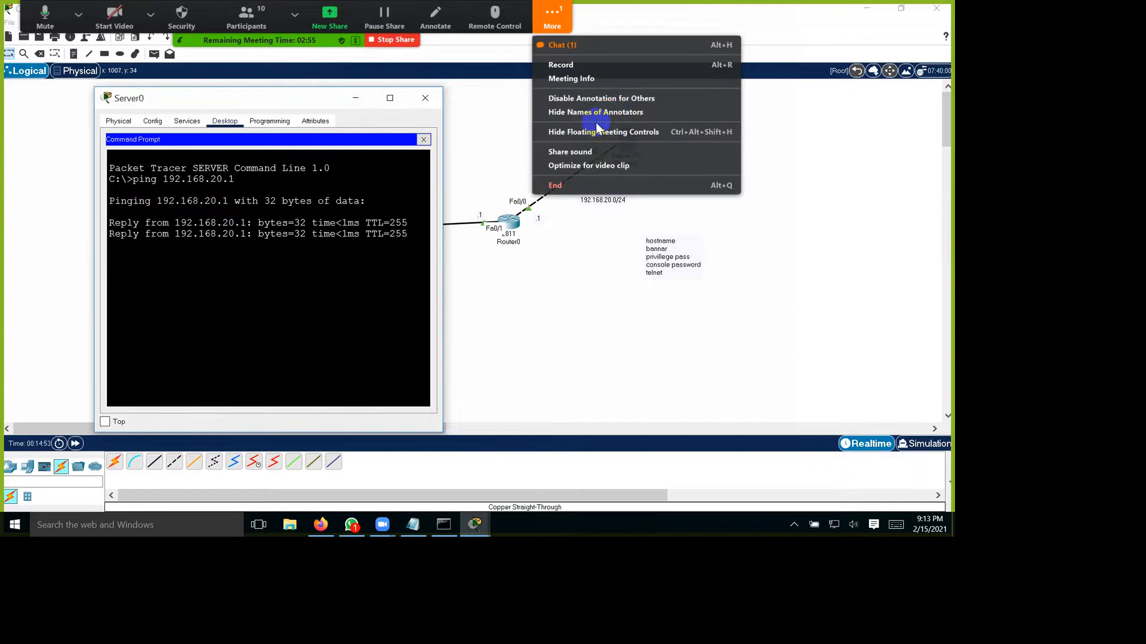
left_click(596, 123)
left_click(515, 124)
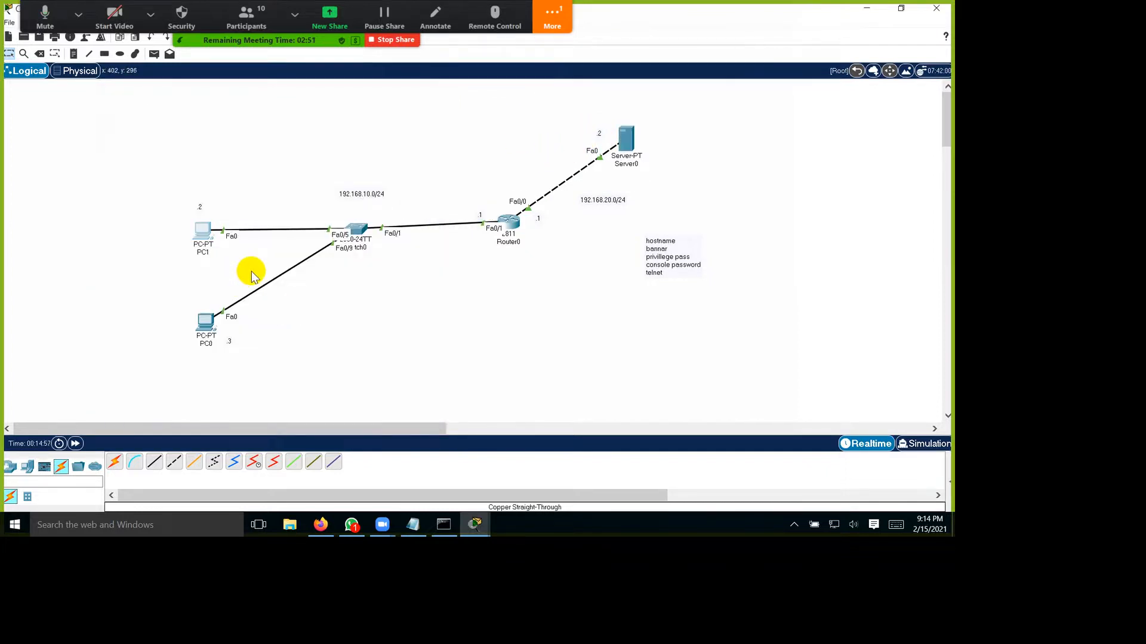
Step: Ping Server0 at 192.168.20.2 from PC1's command prompt and minimize the PC1 window
left_click(203, 231)
left_click(533, 146)
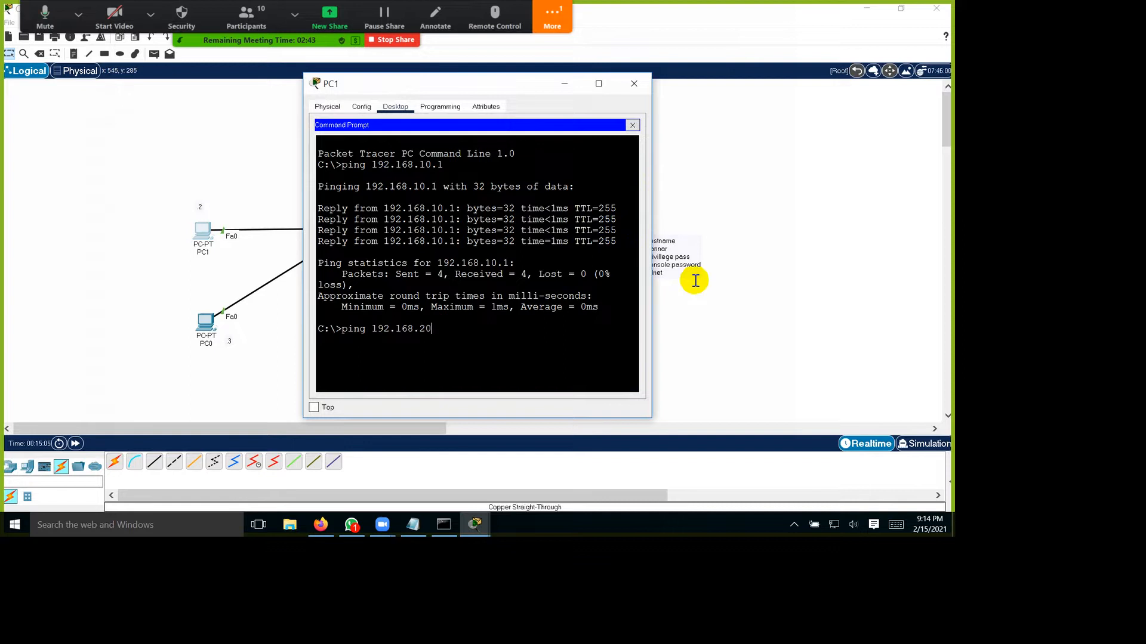
key("Return")
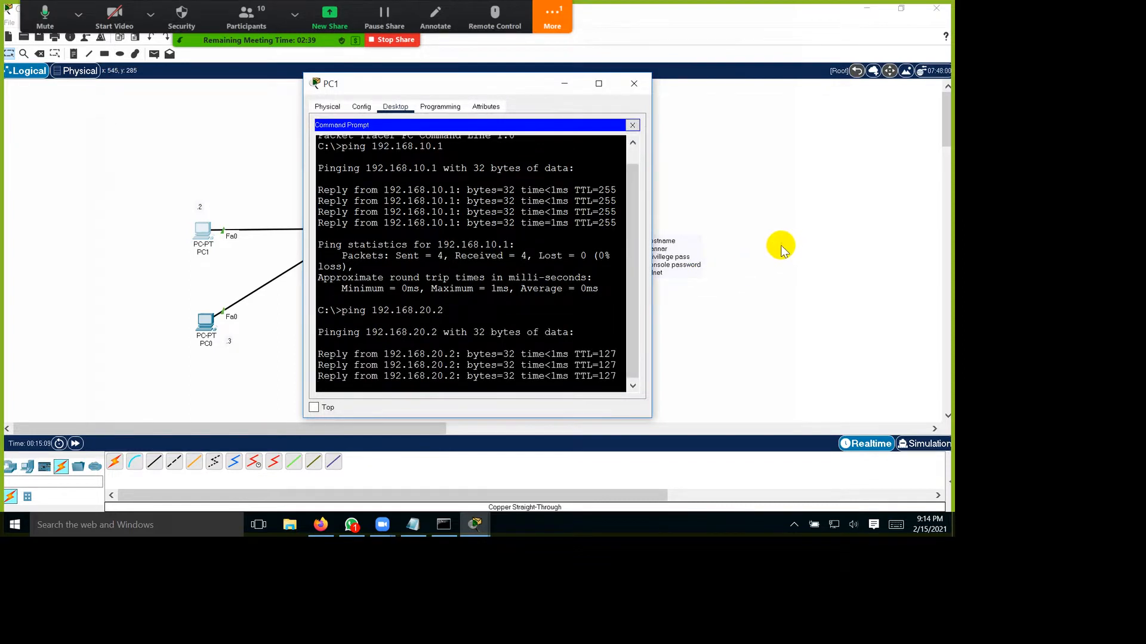
left_click(564, 84)
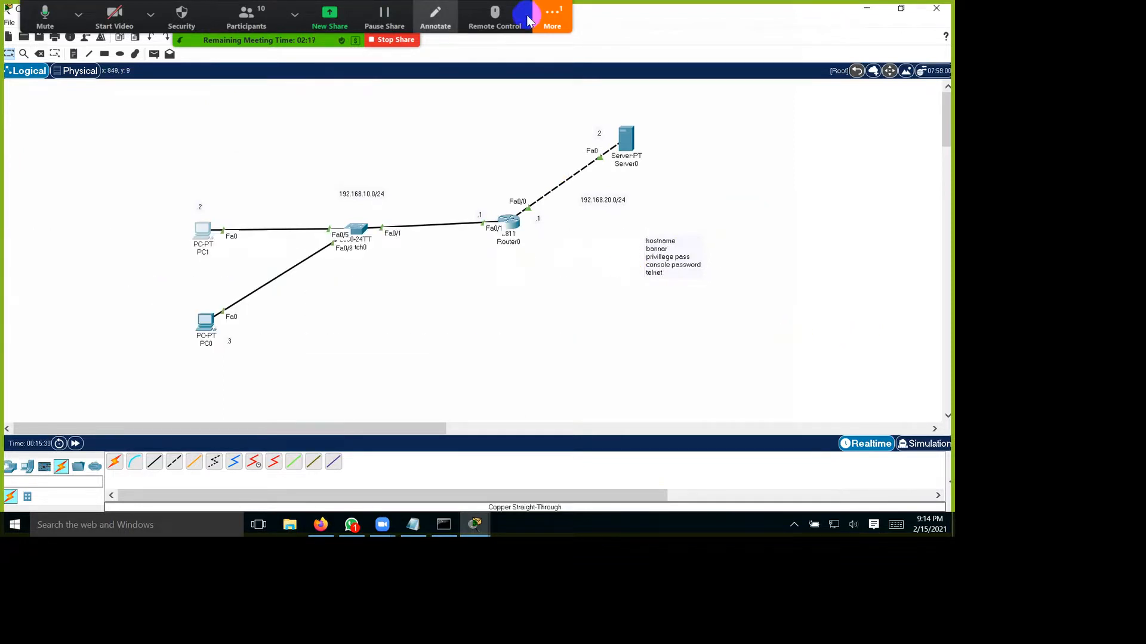
Step: Sketch annotation arrows from PC1, PC0 and Server0 to Router0, then clear the drawings and close the annotation tools
left_click(435, 18)
mouse_move(258, 230)
left_mouse_down()
mouse_move(330, 179)
mouse_move(434, 186)
left_mouse_up()
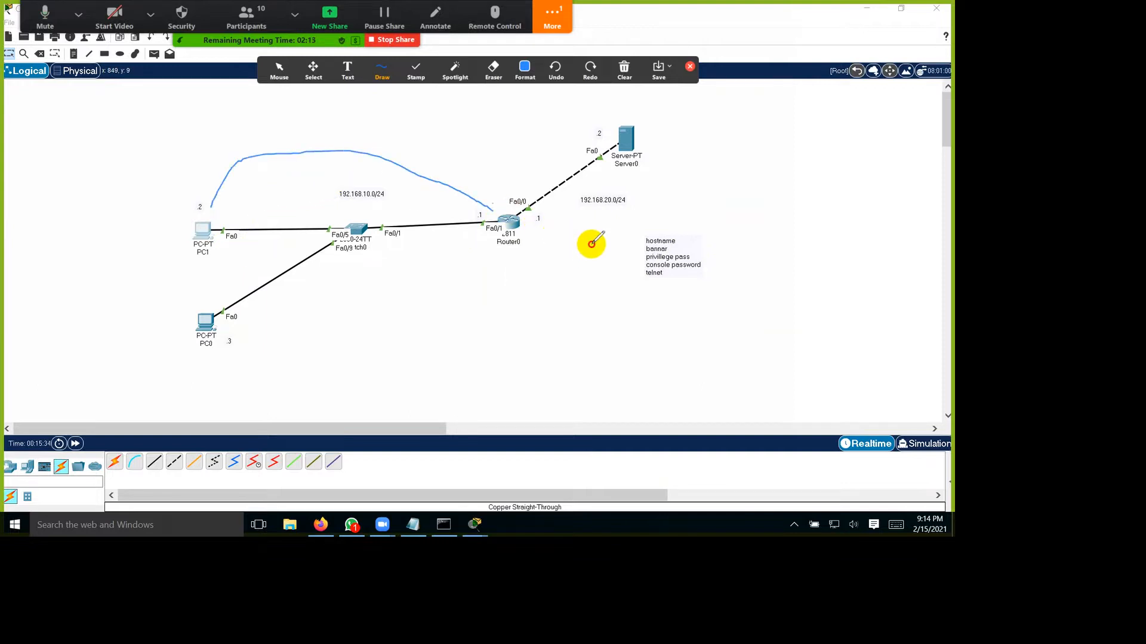
left_click_drag(563, 250, 560, 249)
mouse_move(253, 406)
left_mouse_down()
mouse_move(521, 377)
mouse_move(599, 292)
mouse_move(602, 317)
left_mouse_up()
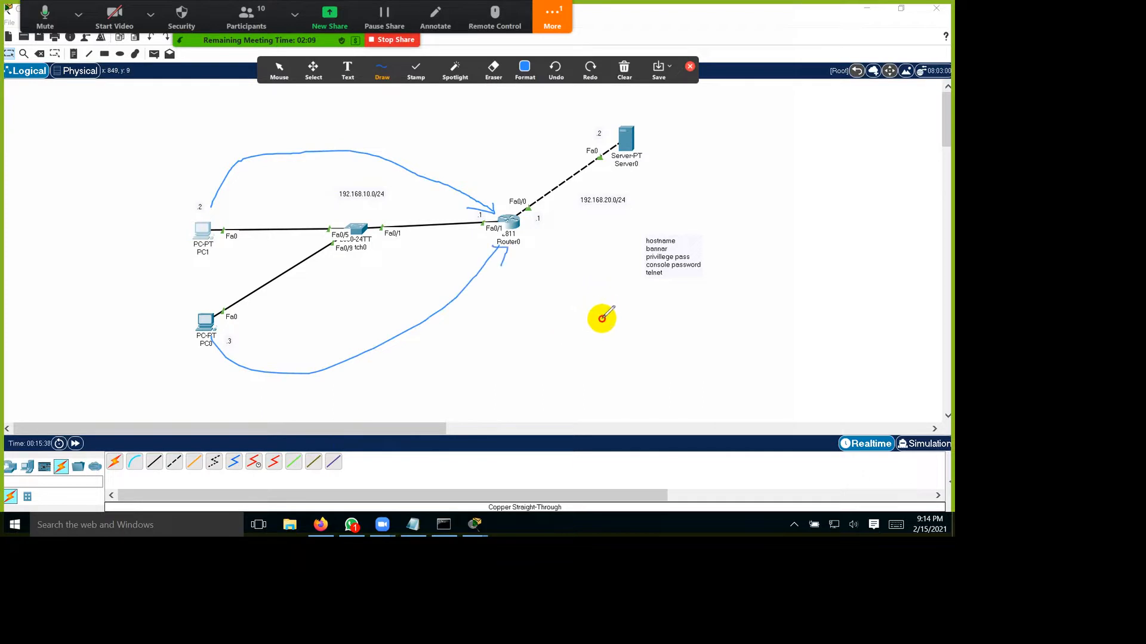
mouse_move(753, 146)
left_mouse_down()
mouse_move(687, 120)
mouse_move(606, 233)
mouse_move(602, 213)
left_mouse_up()
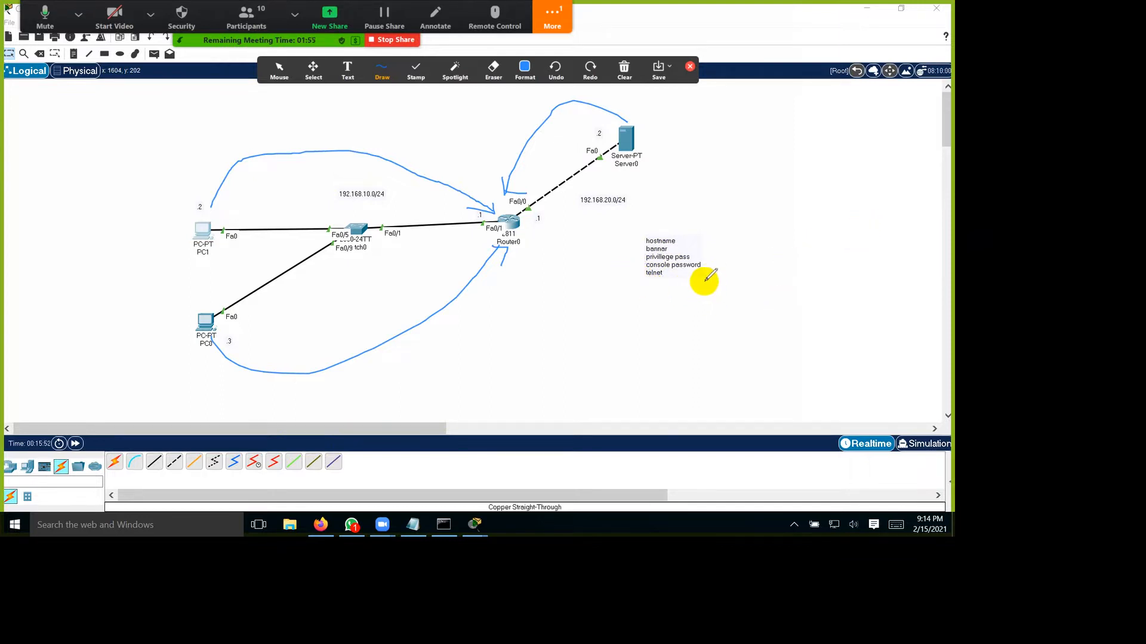
left_click(624, 71)
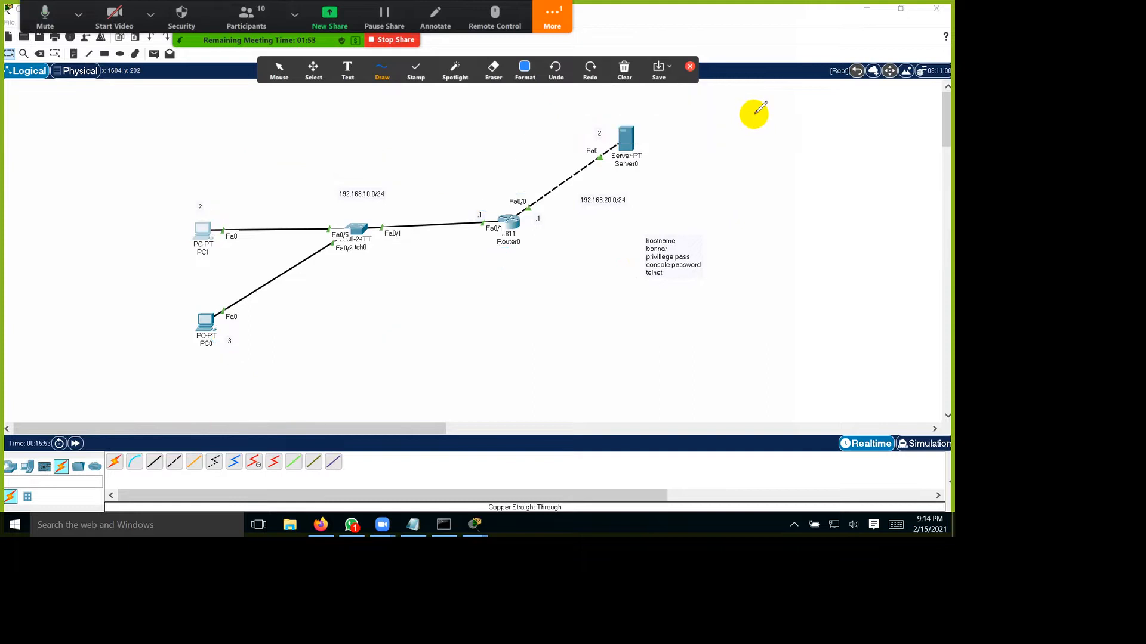
left_click(690, 66)
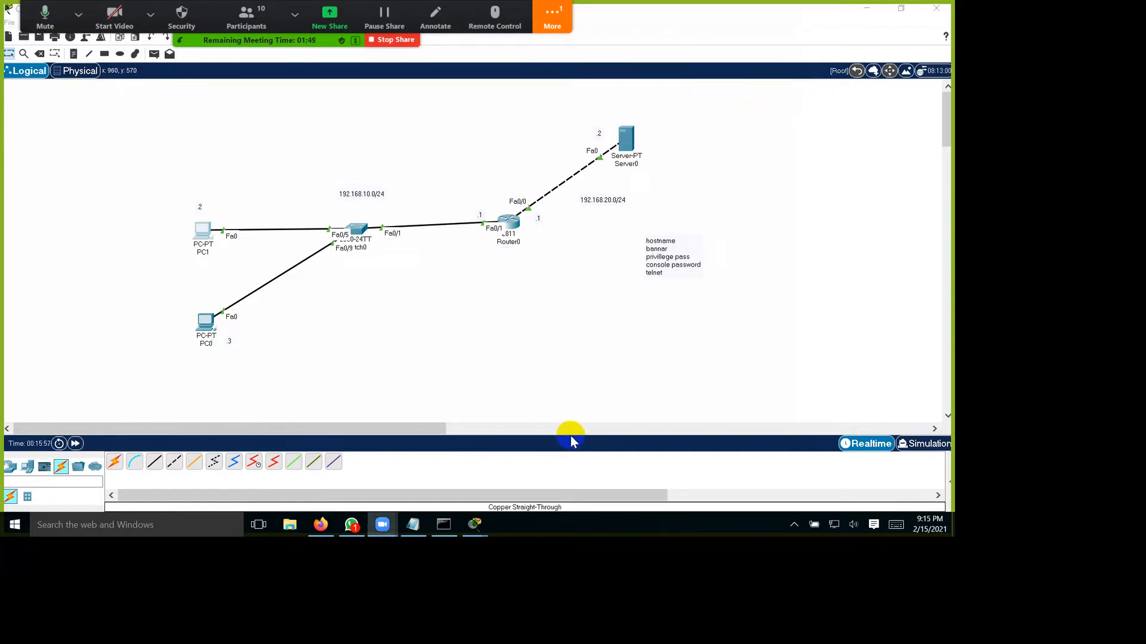
Step: Open a Telnet session to 192.168.10.1 from PC1's command prompt and log in with the Telnet password
key("alt+Tab")
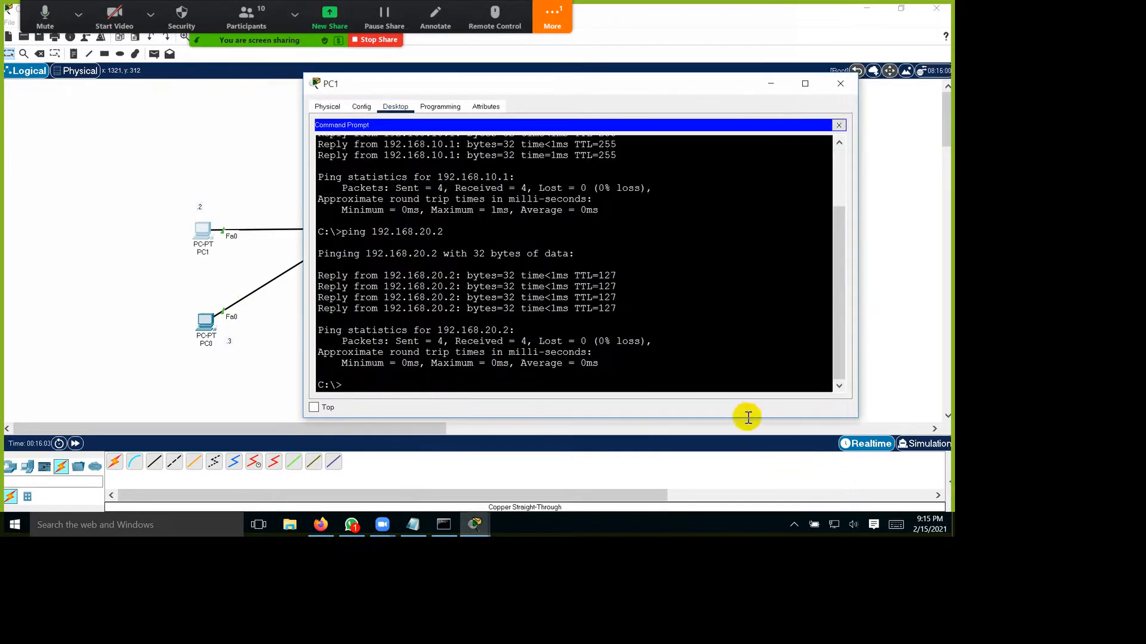
type("telnet 192.16")
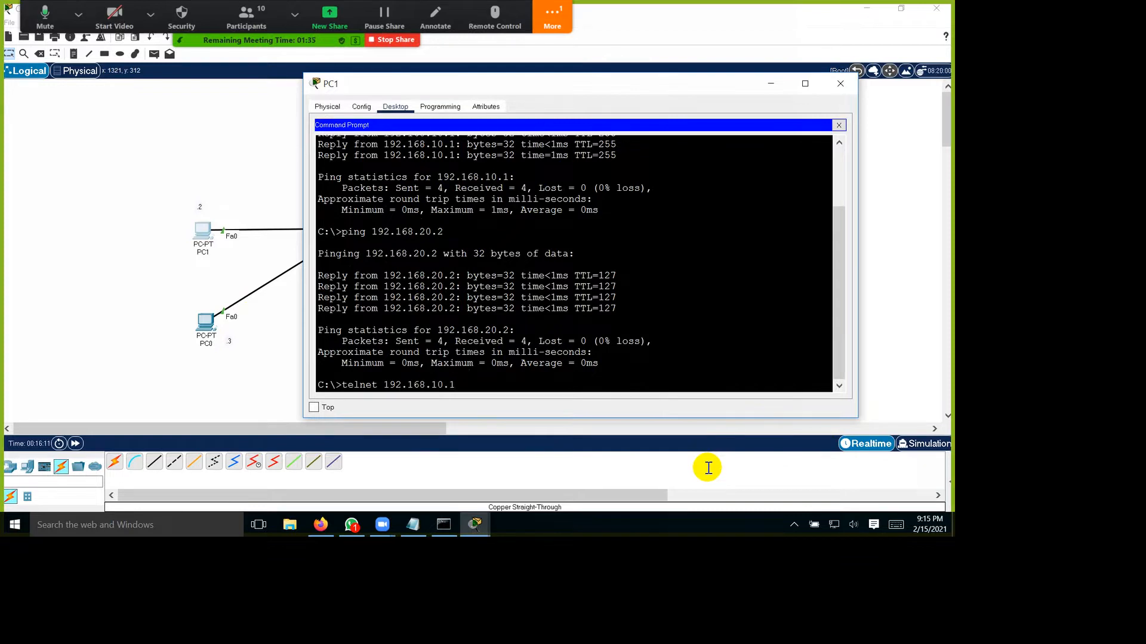
type("8.10.1")
key("Return")
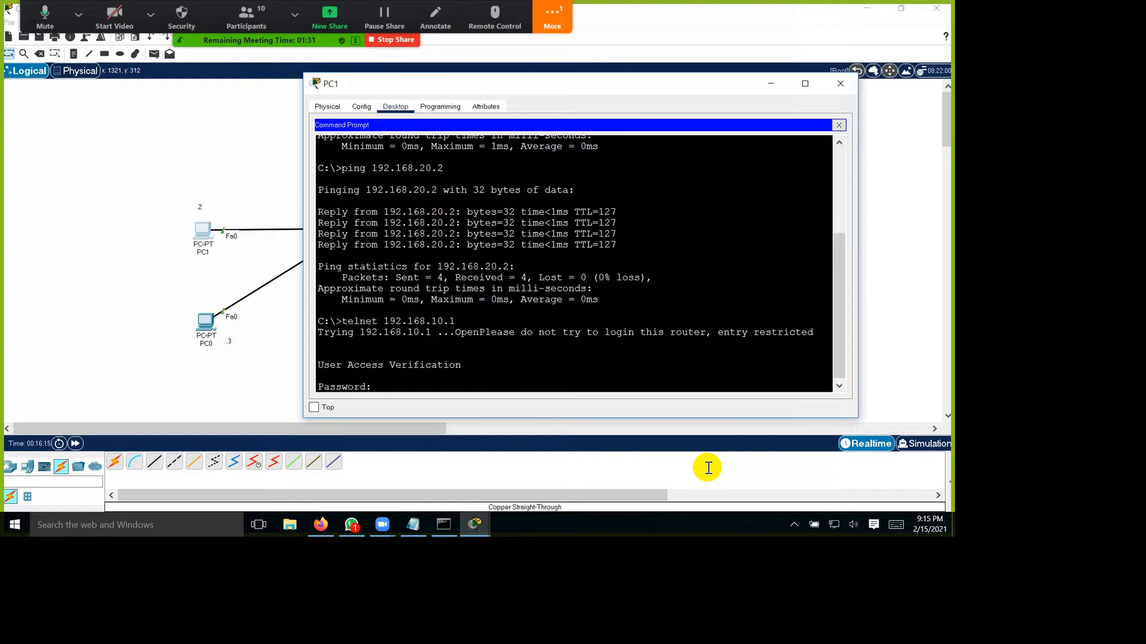
key("Return")
Step: Enter privileged mode in PC1's Telnet session with the enable password and highlight the login lines
key("Return")
key("Return")
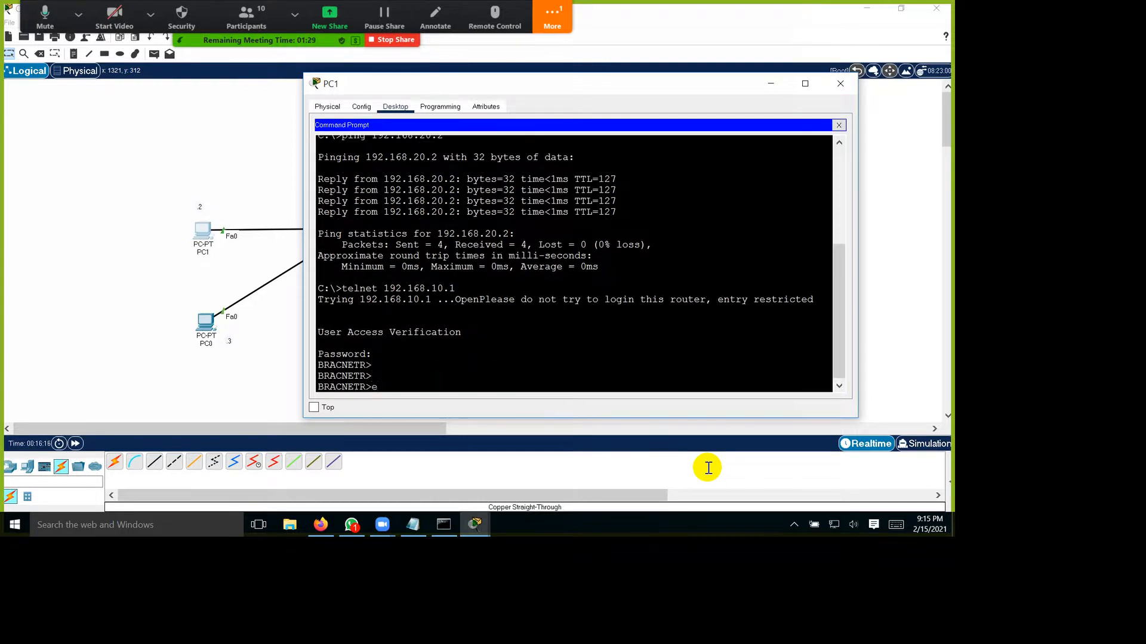
key("Return")
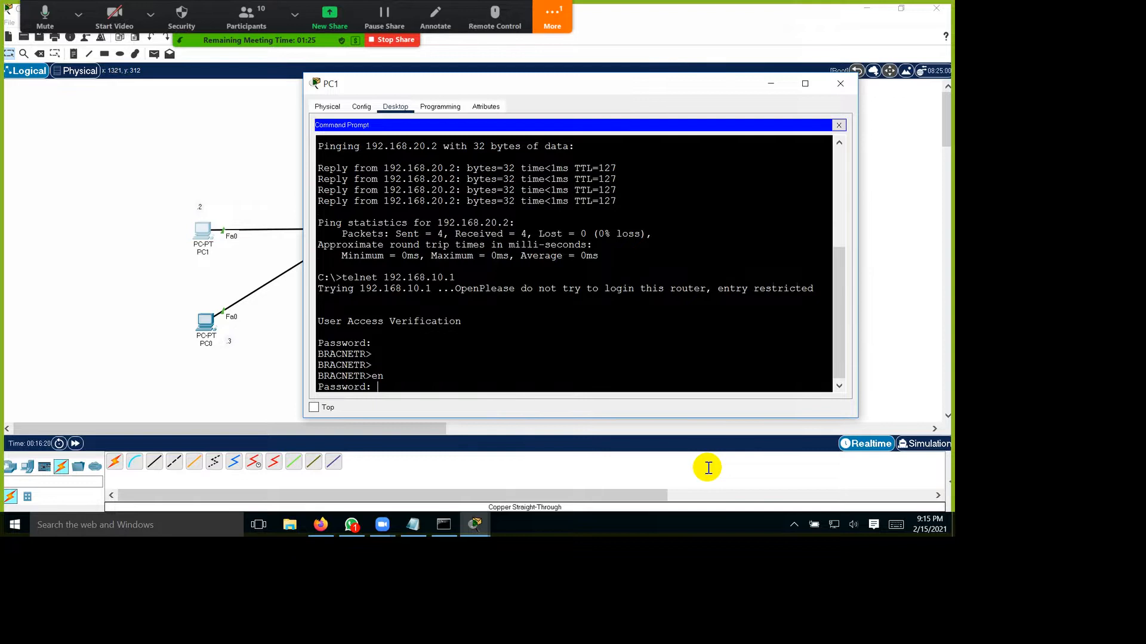
key("Return")
key("Return")
key("Return")
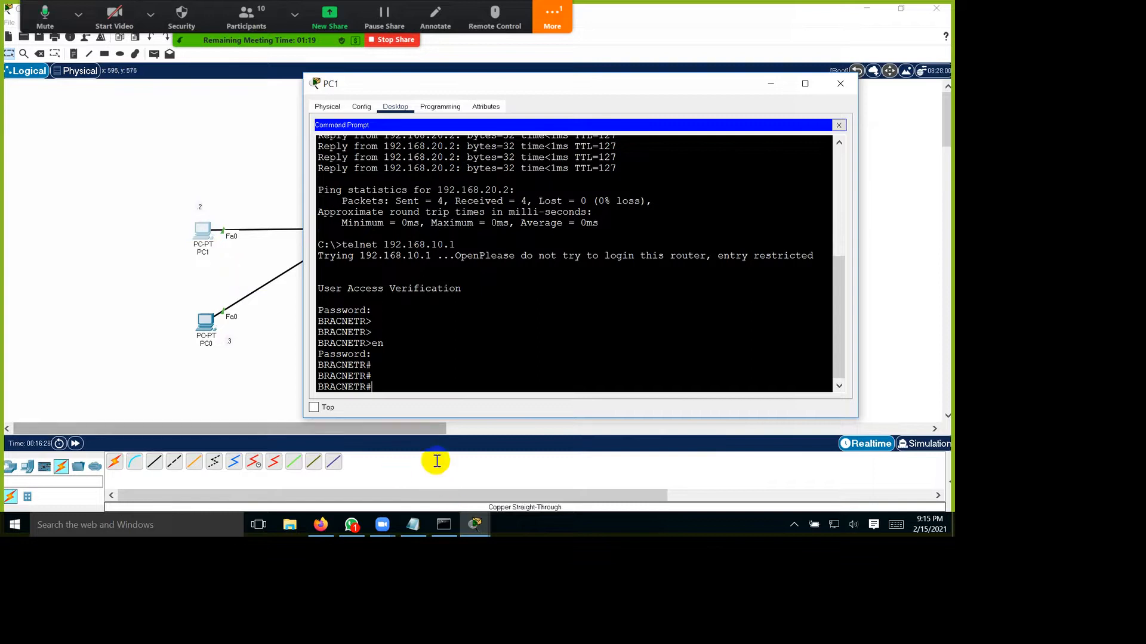
left_click_drag(372, 388, 318, 289)
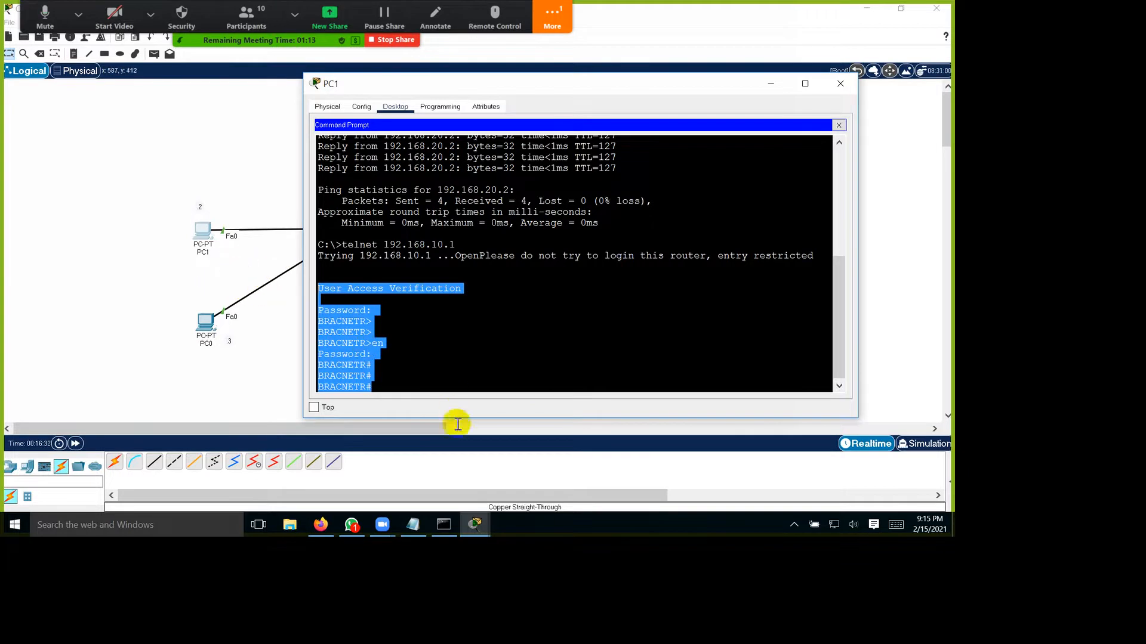
left_click(470, 462)
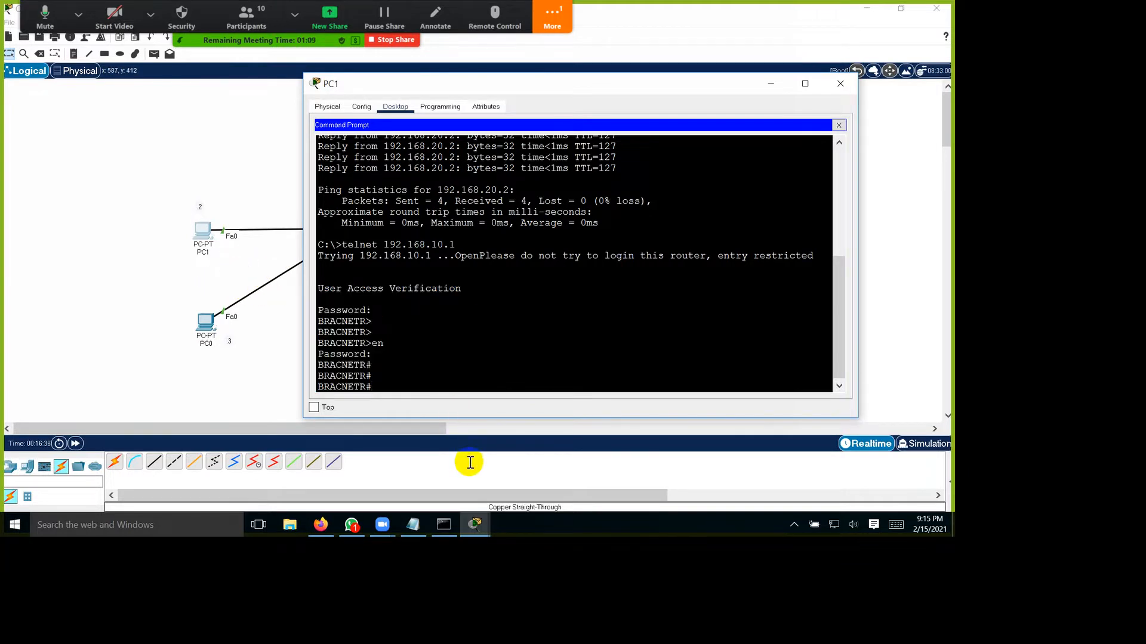
Step: Exit the Telnet session on PC1 and put the PC1 window away
type("exit")
key("Return")
key("Return")
key("Return")
key("Return")
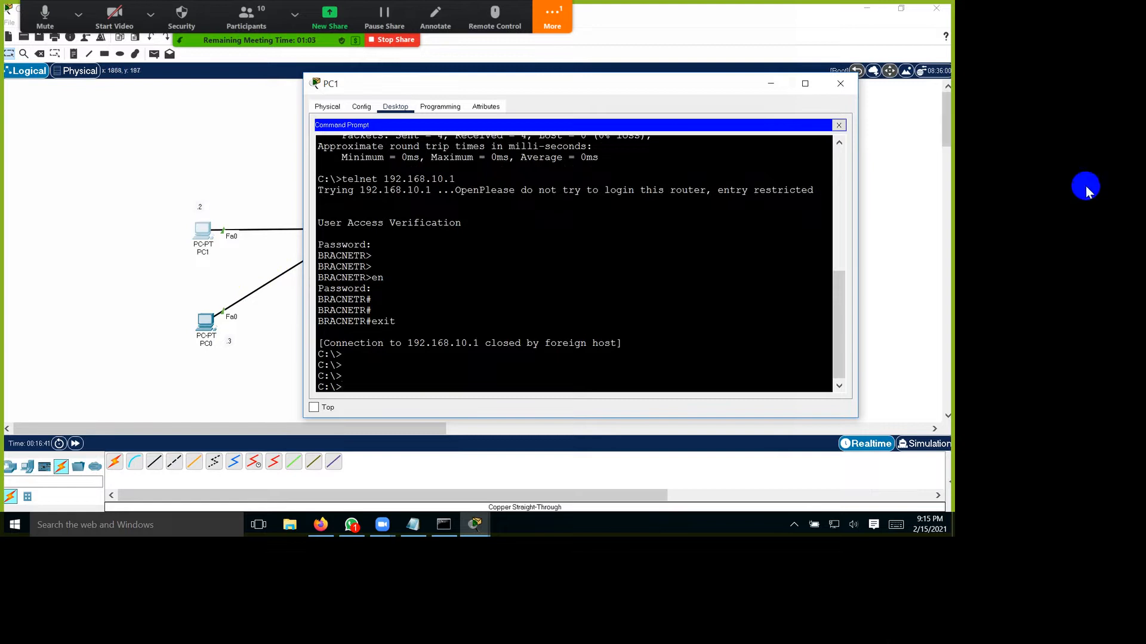
left_click(930, 99)
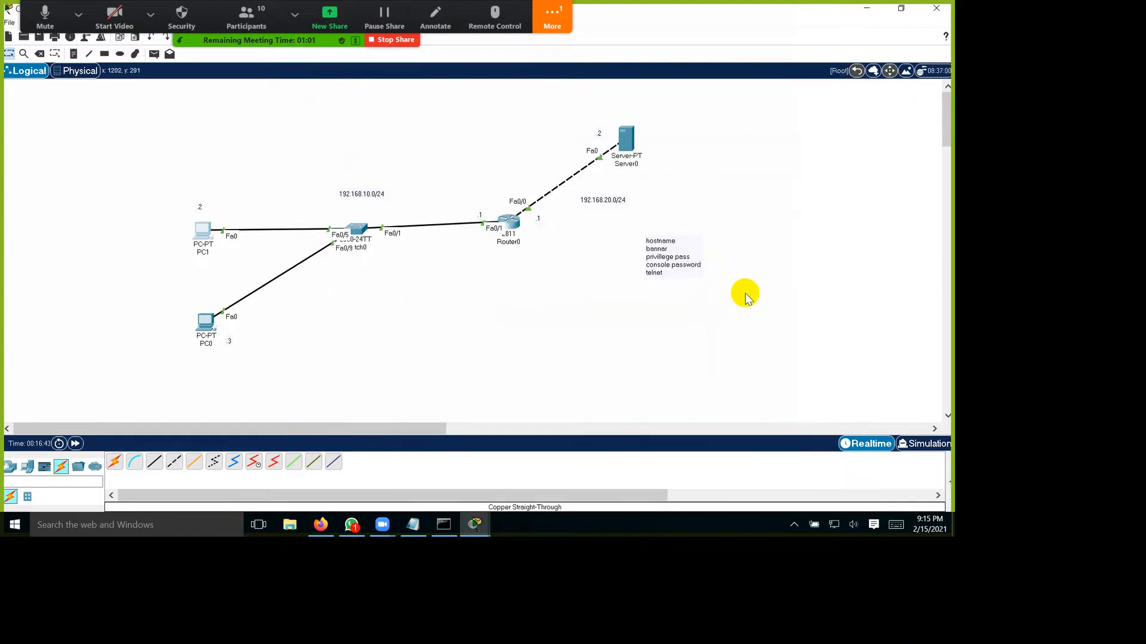
Step: End configuration mode in Router0's CLI, exit the console session and bring up its login prompt
key("alt+Tab")
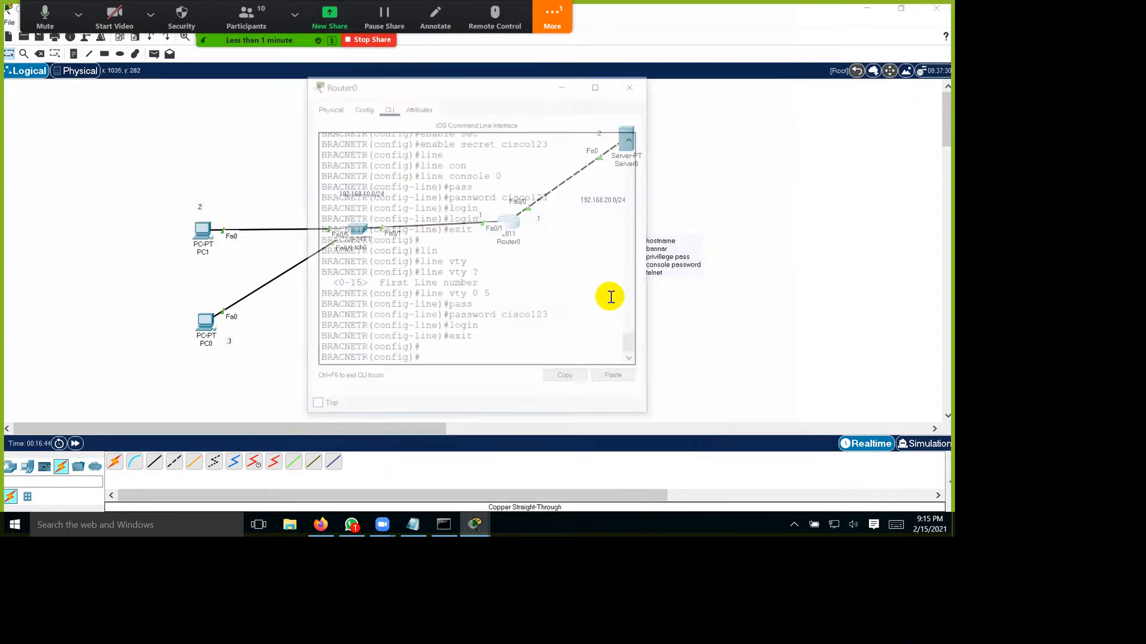
type("end")
key("Return")
key("Return")
key("Return")
type("exit")
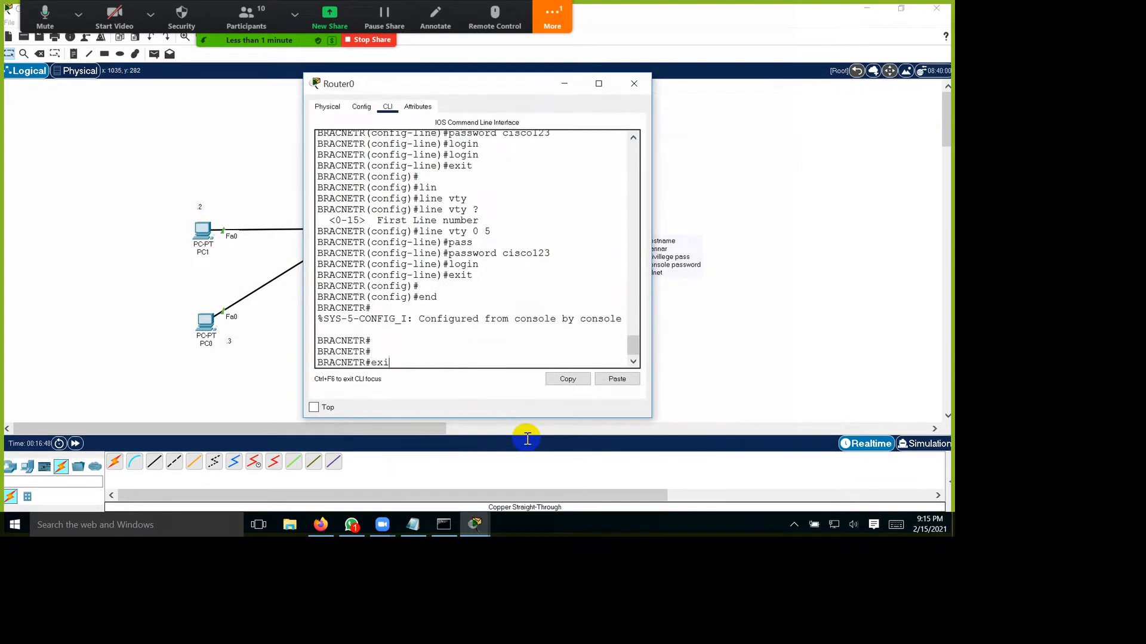
key("Return")
key("Return")
key("Return")
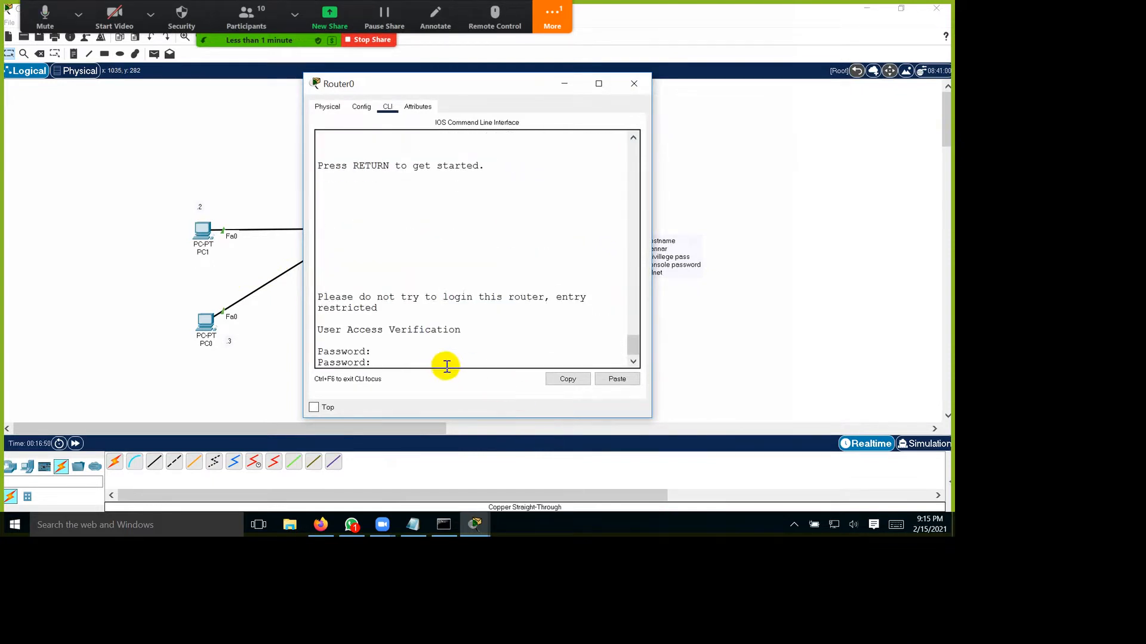
Step: Highlight the login banner in Router0's CLI and widen the window so the banner fits on one line
left_click_drag(377, 308, 317, 298)
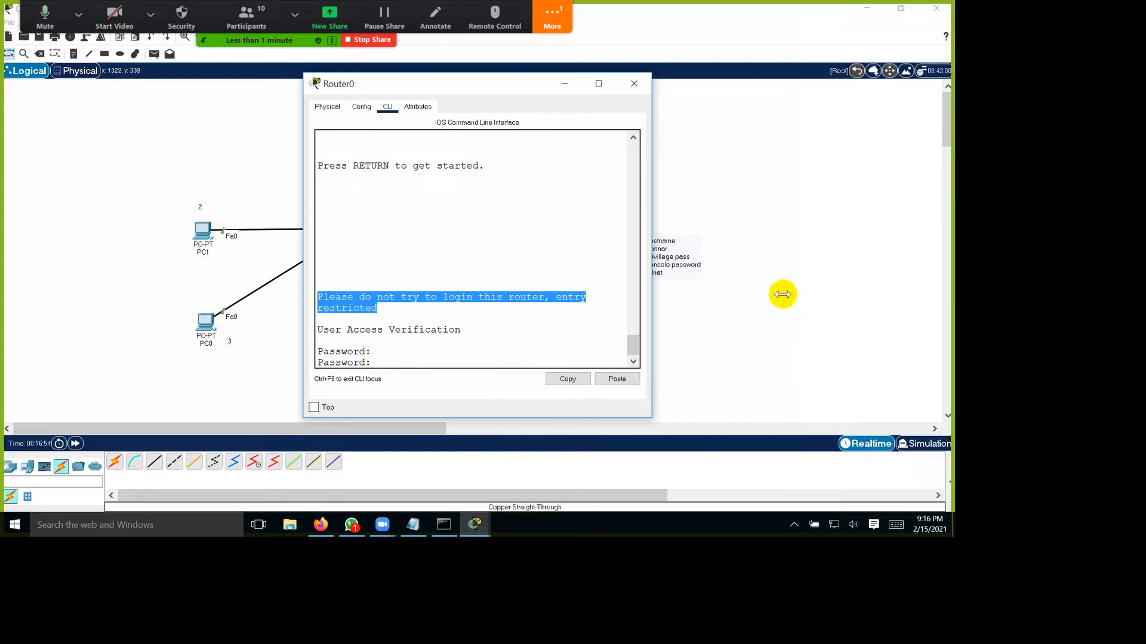
left_click_drag(652, 245, 812, 239)
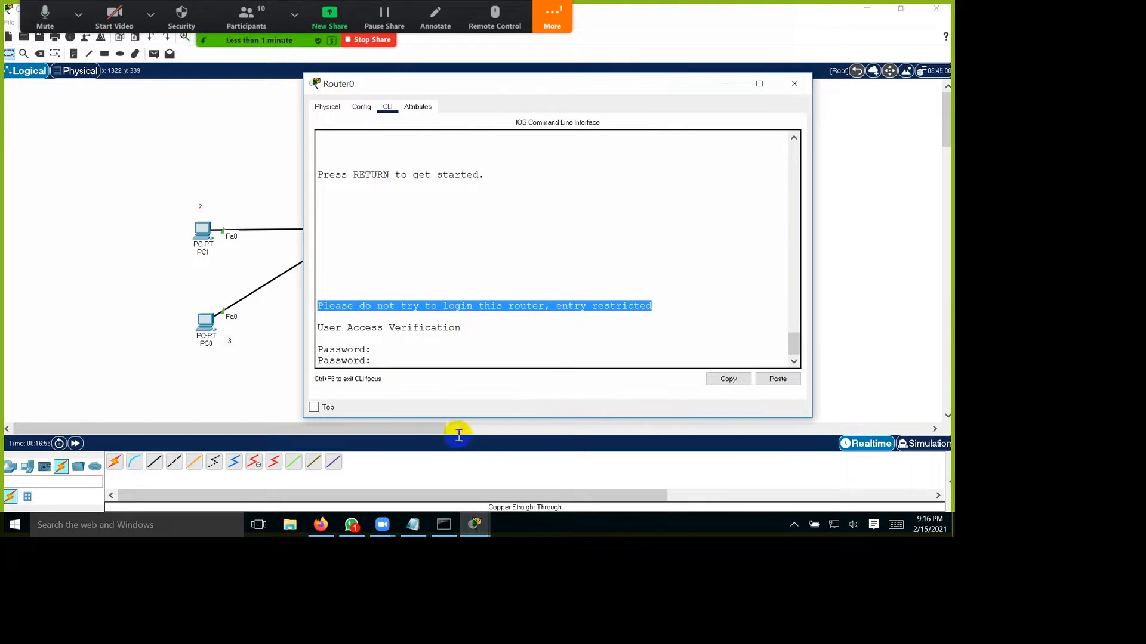
left_click(529, 358)
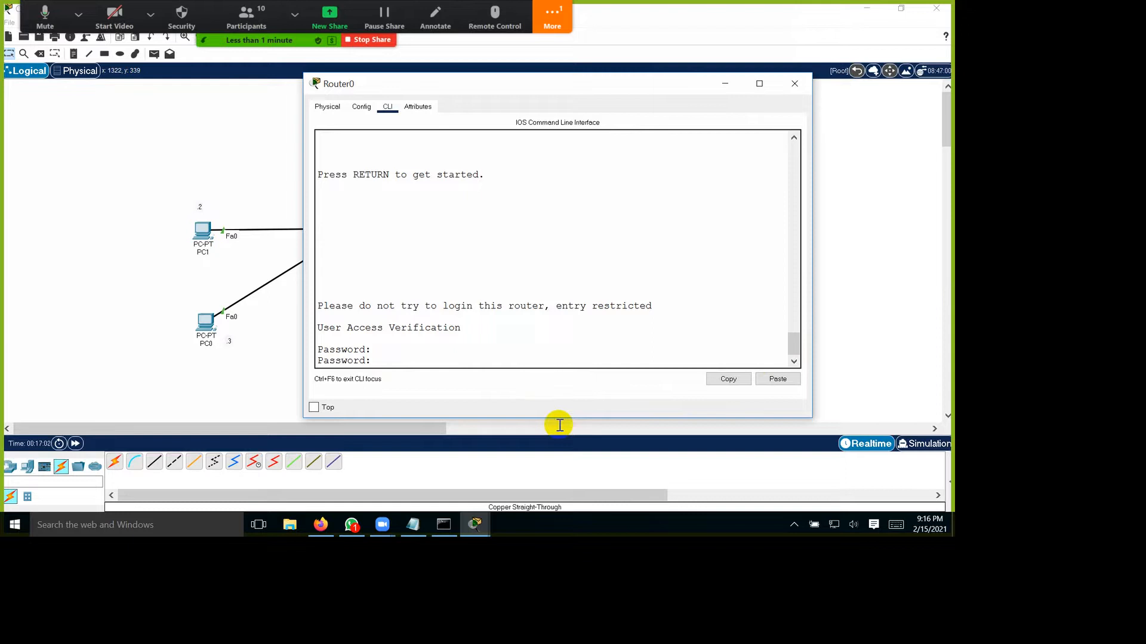
Step: Log in to Router0 with the console password and enter privileged mode with the enable password
key("Return")
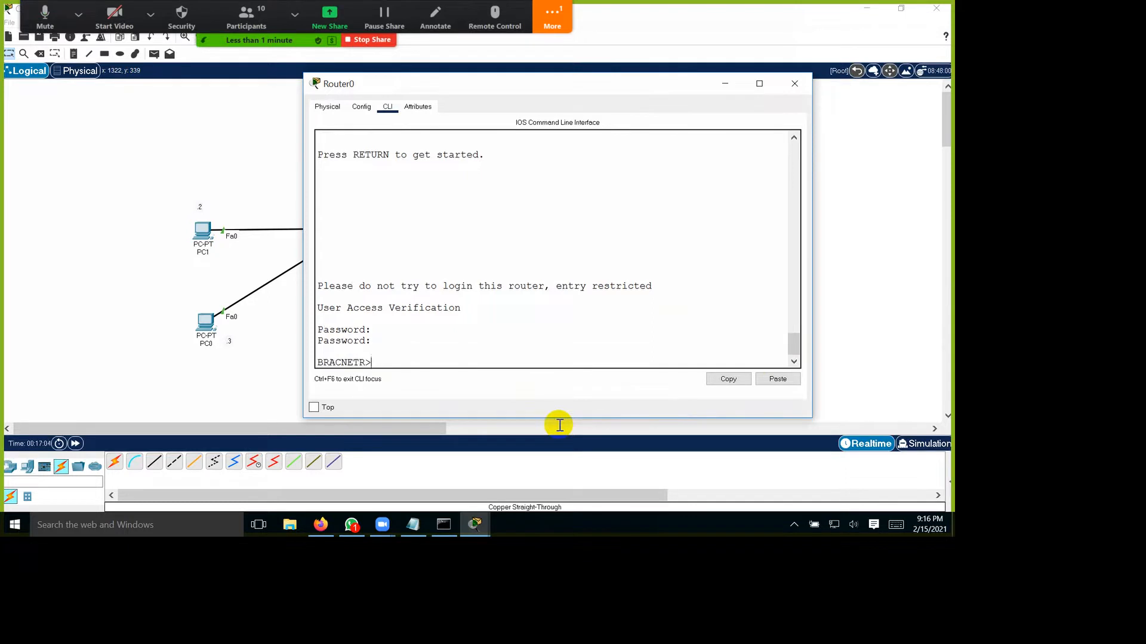
key("Return")
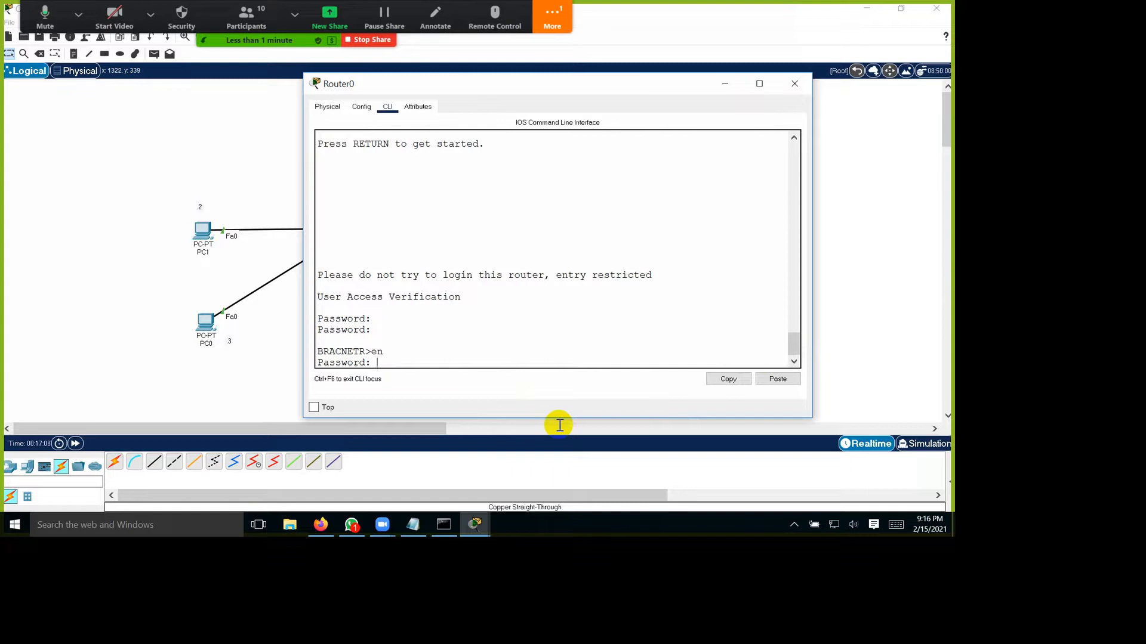
key("Return")
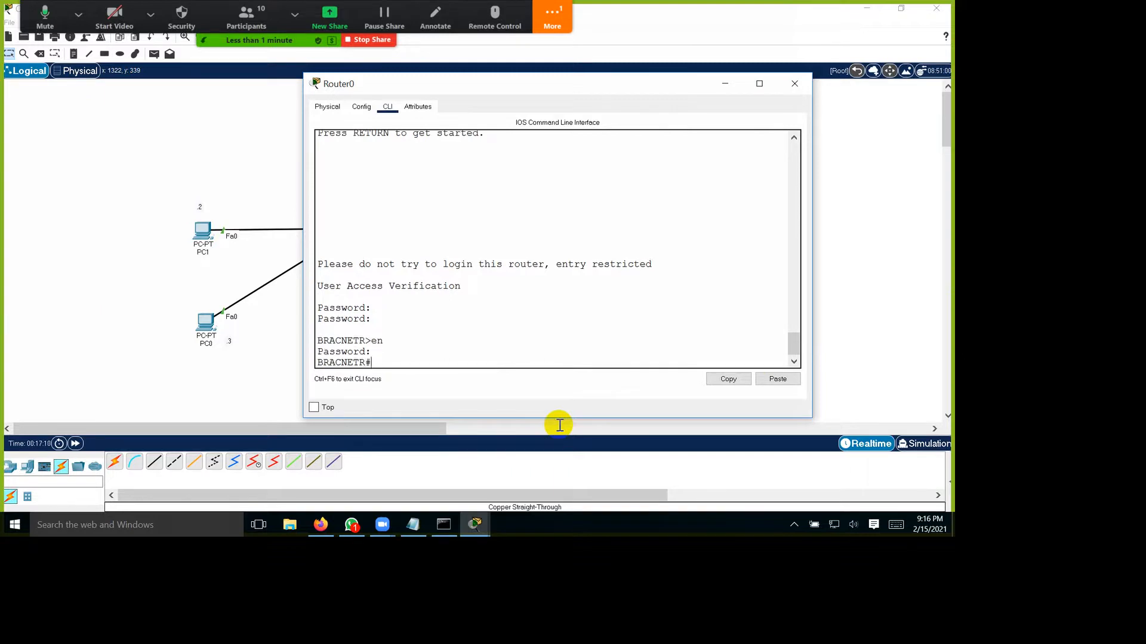
Step: Enter global configuration mode on Router0 with conf t and exit back to privileged mode
type("conf t")
key("Return")
key("Return")
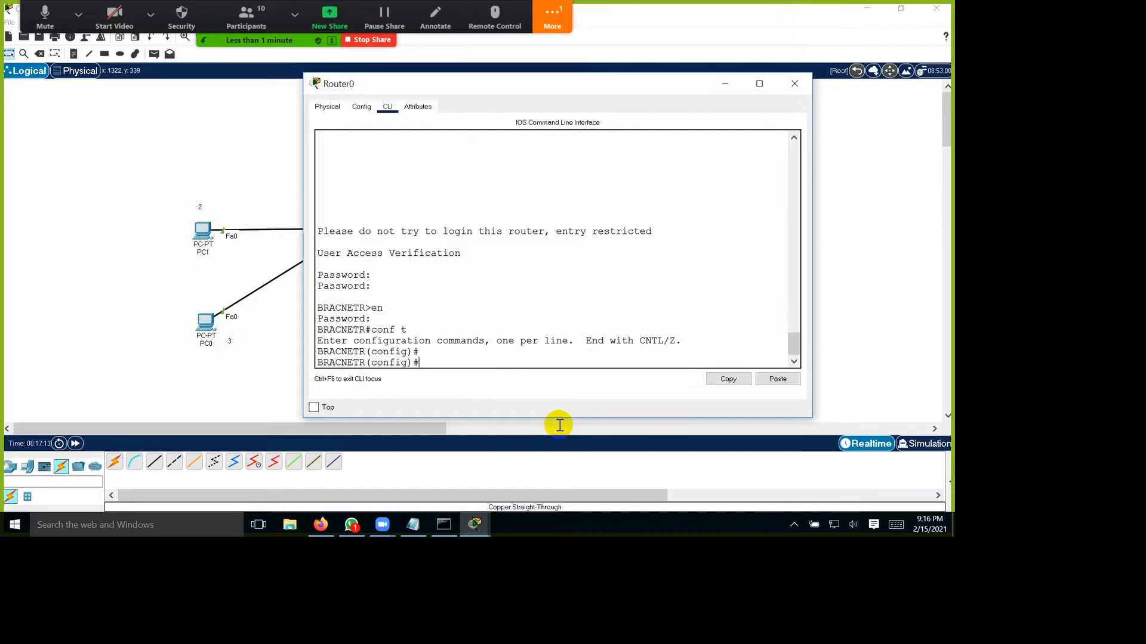
type("exit")
key("Return")
key("Return")
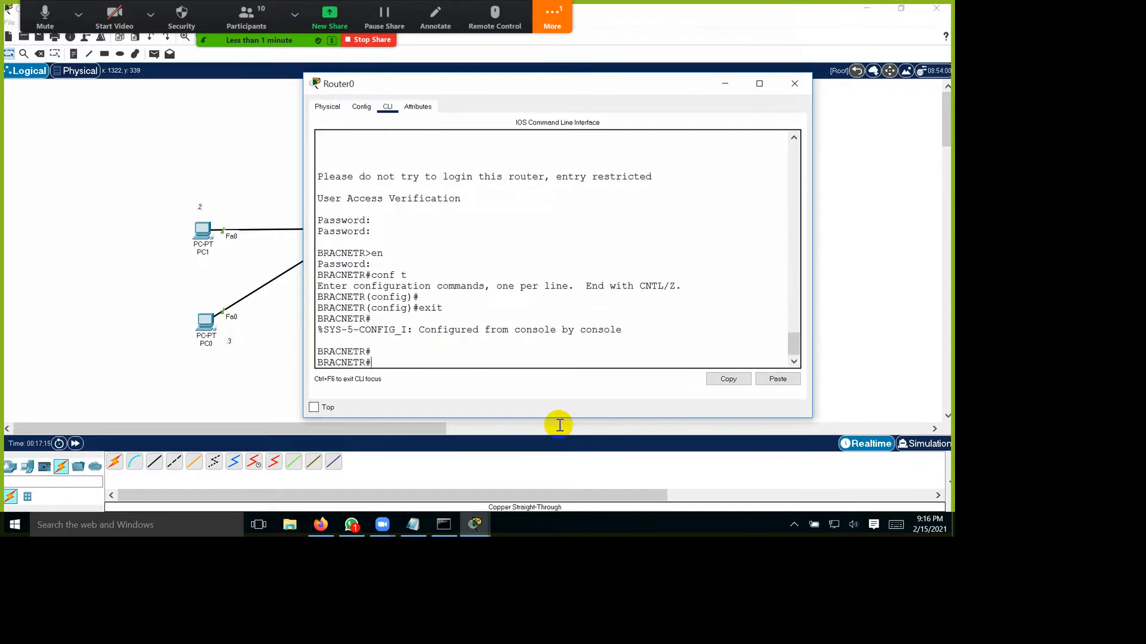
Step: Display Router0's running configuration and highlight the encrypted value and the word secret in the enable secret line
type("show ru")
key("Tab")
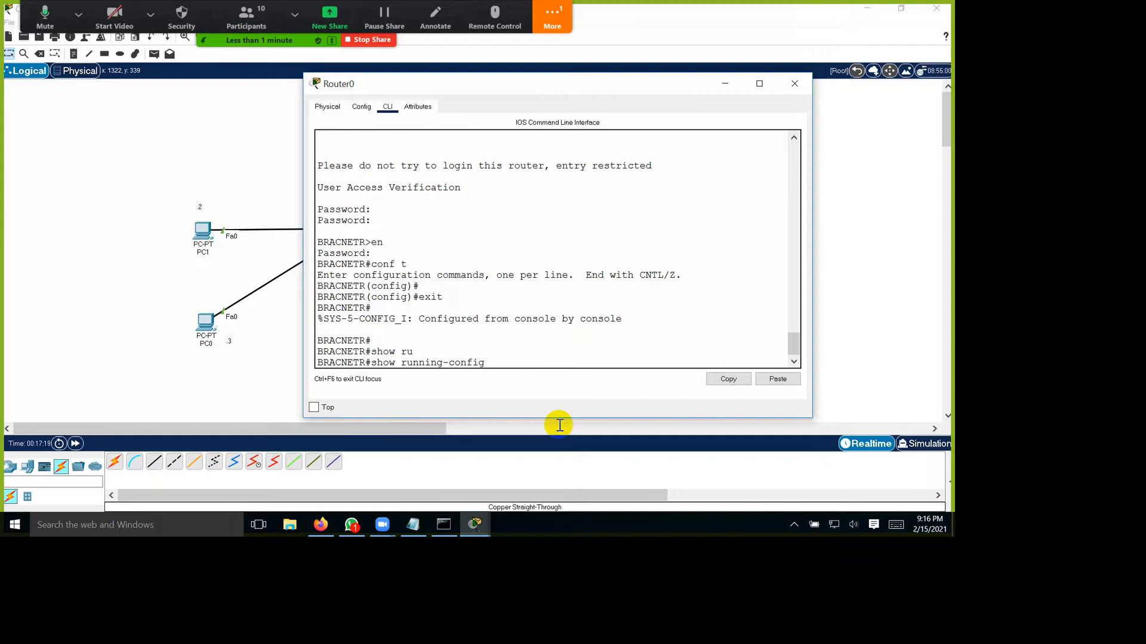
key("Return")
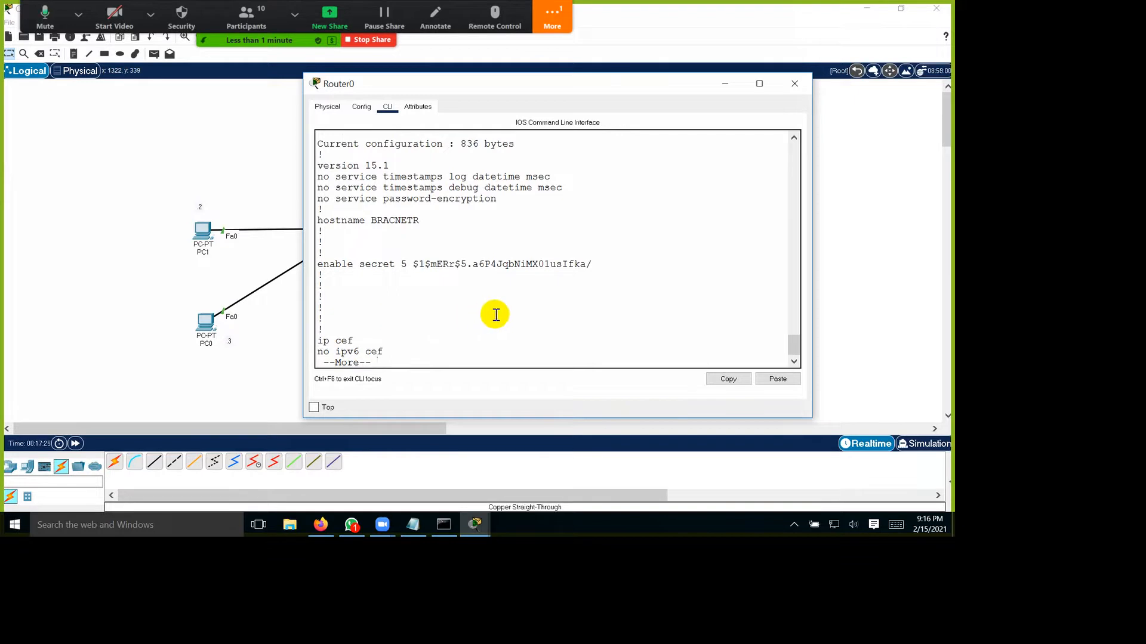
left_click_drag(499, 315, 729, 312)
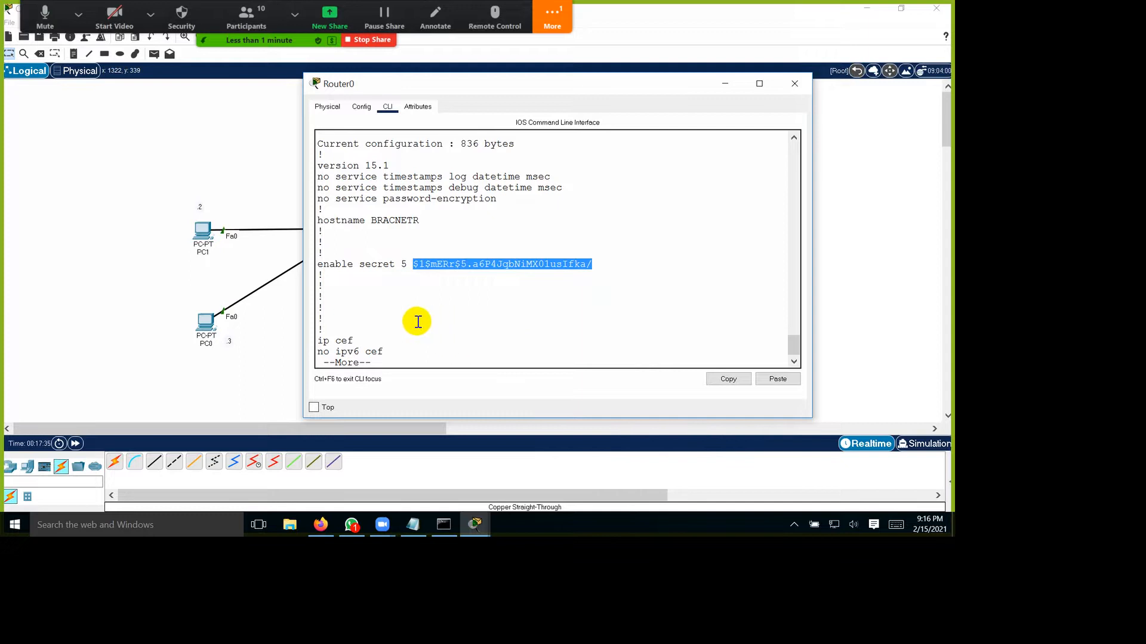
left_click_drag(428, 317, 478, 316)
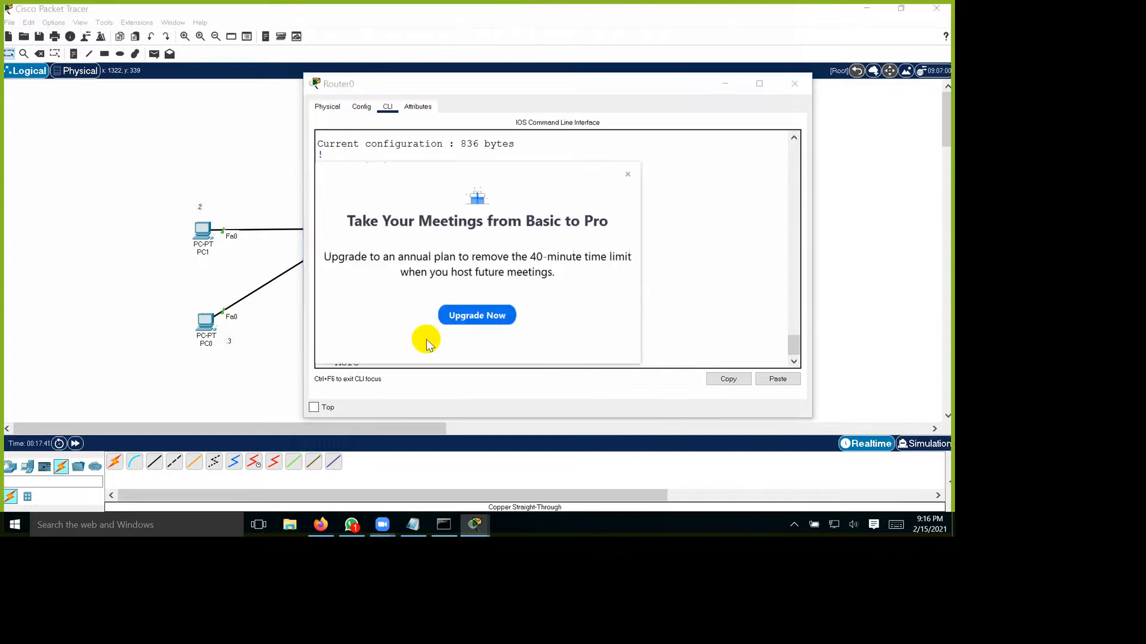
Step: Dismiss the Zoom upgrade notice and start the IPv4 Addressing meeting again from its Zoom page in Firefox
left_click(628, 174)
left_click(647, 140)
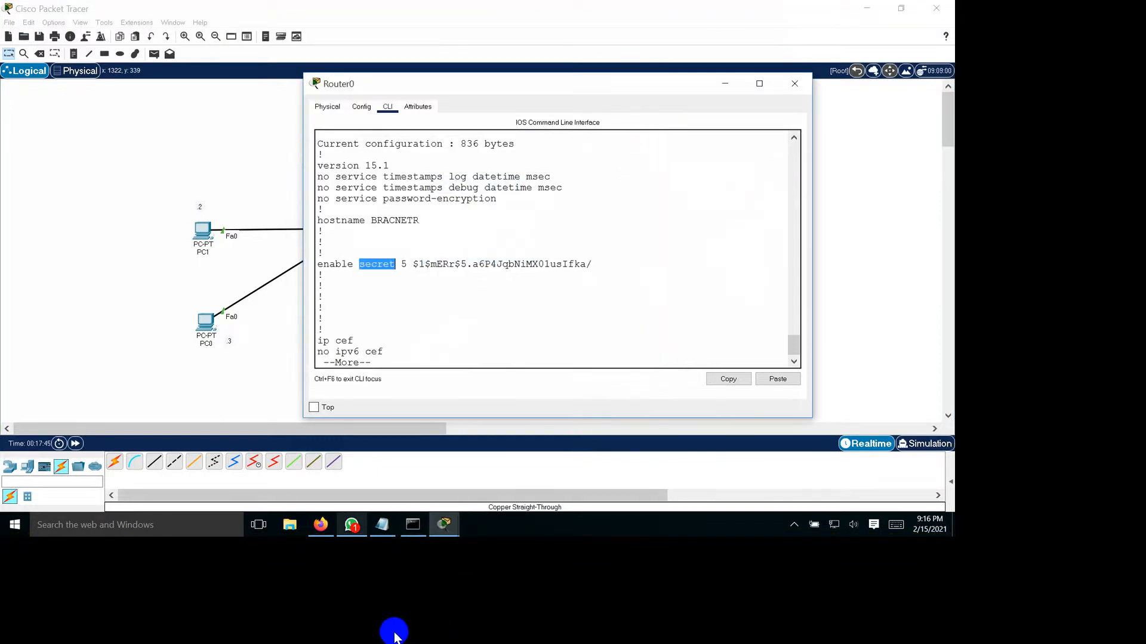
left_click(320, 525)
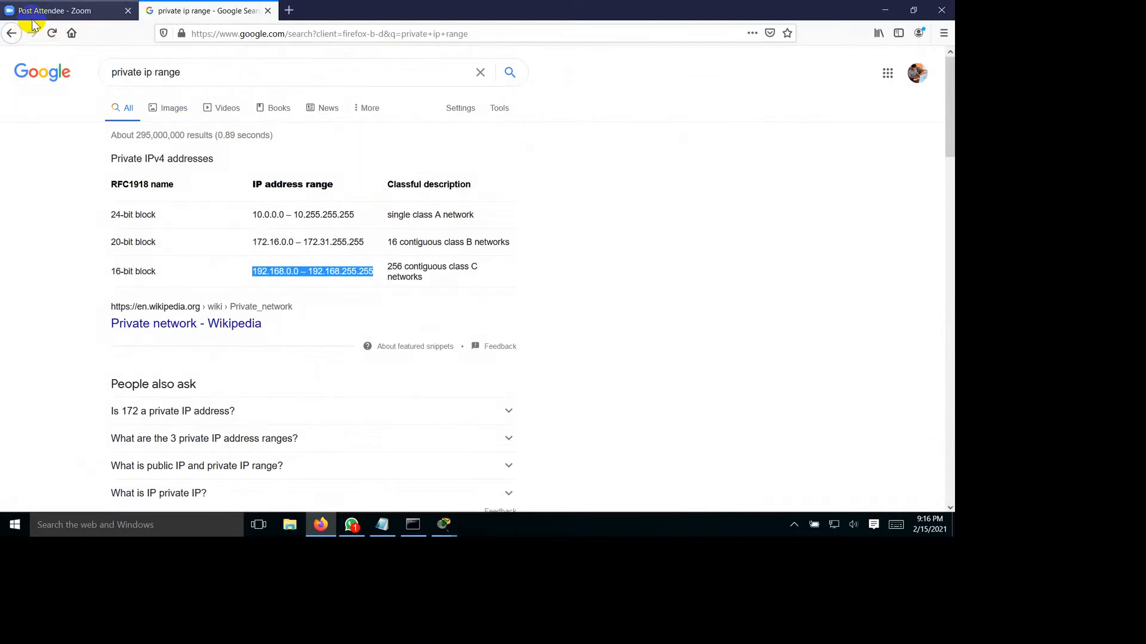
left_click(36, 10)
left_click(18, 34)
left_click(17, 34)
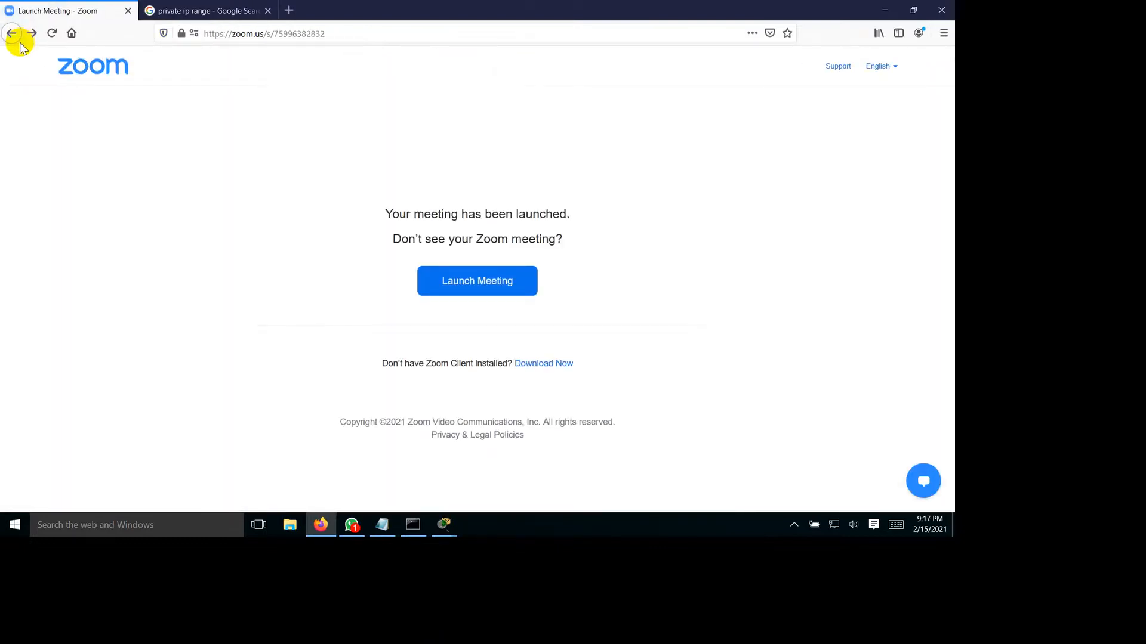
left_click(20, 43)
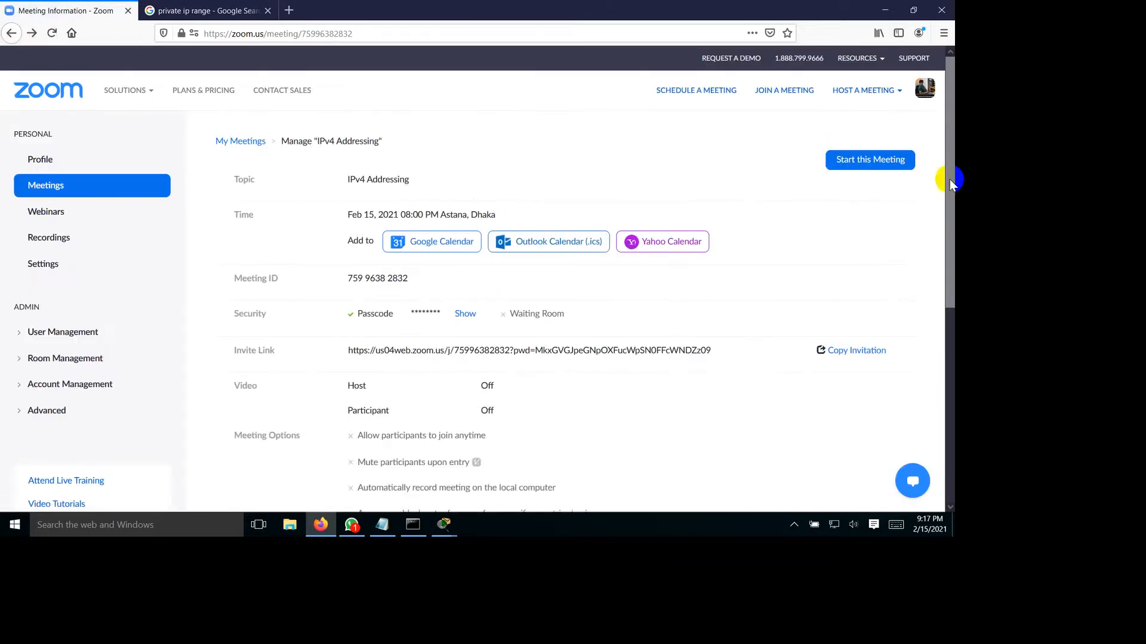
left_click(858, 160)
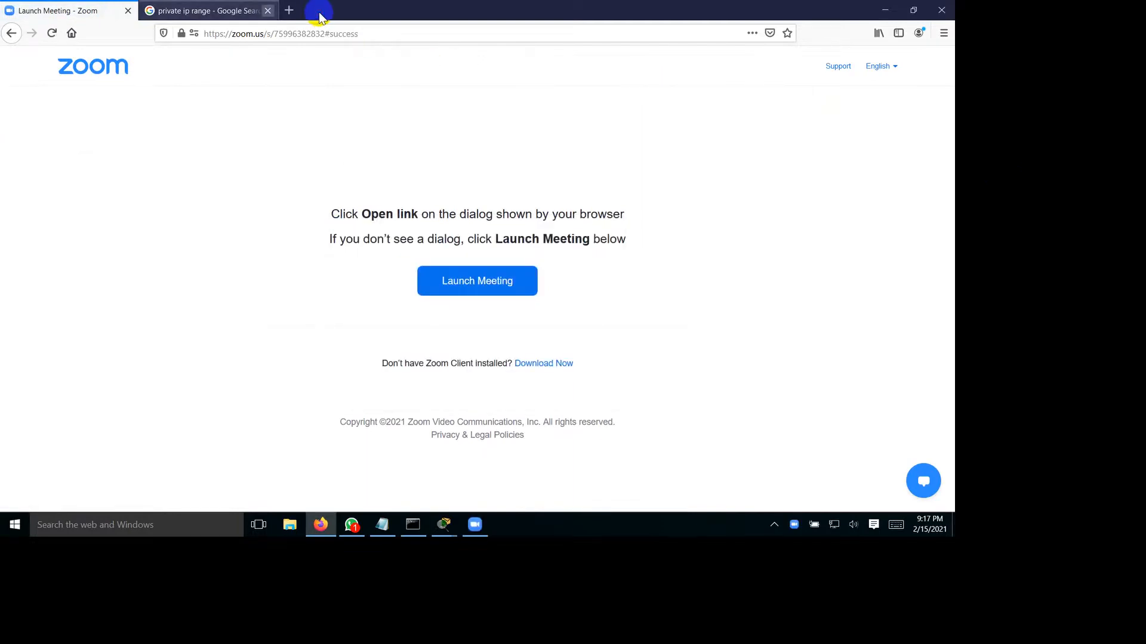
Step: Close the private IP range search tab, join the meeting with computer audio and minimize Firefox
left_click(268, 10)
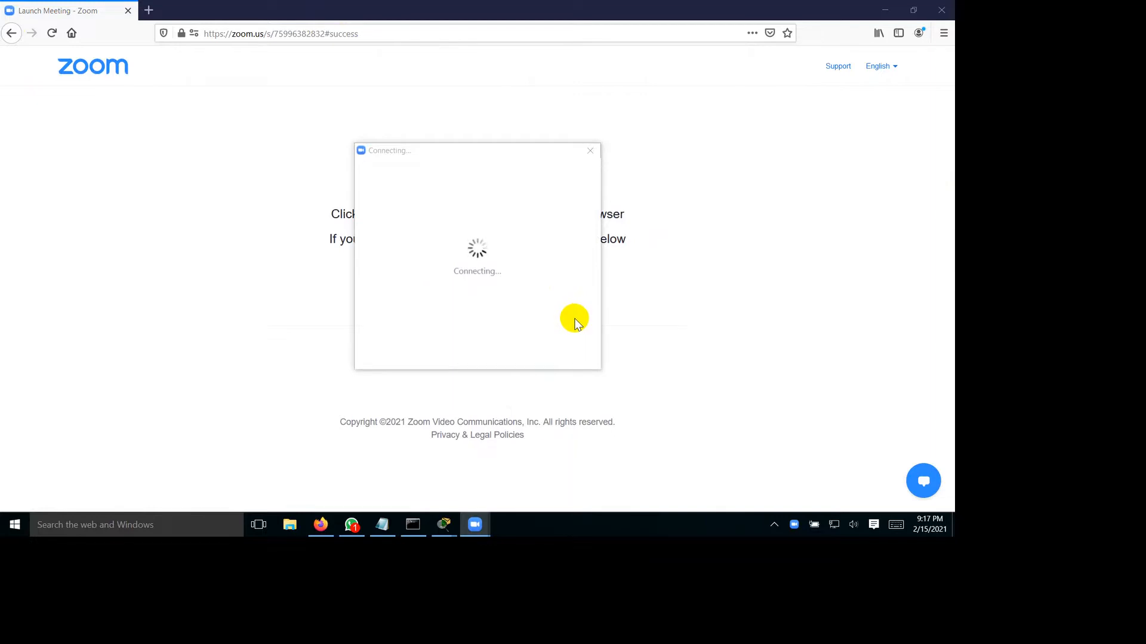
left_click(492, 228)
left_click(885, 10)
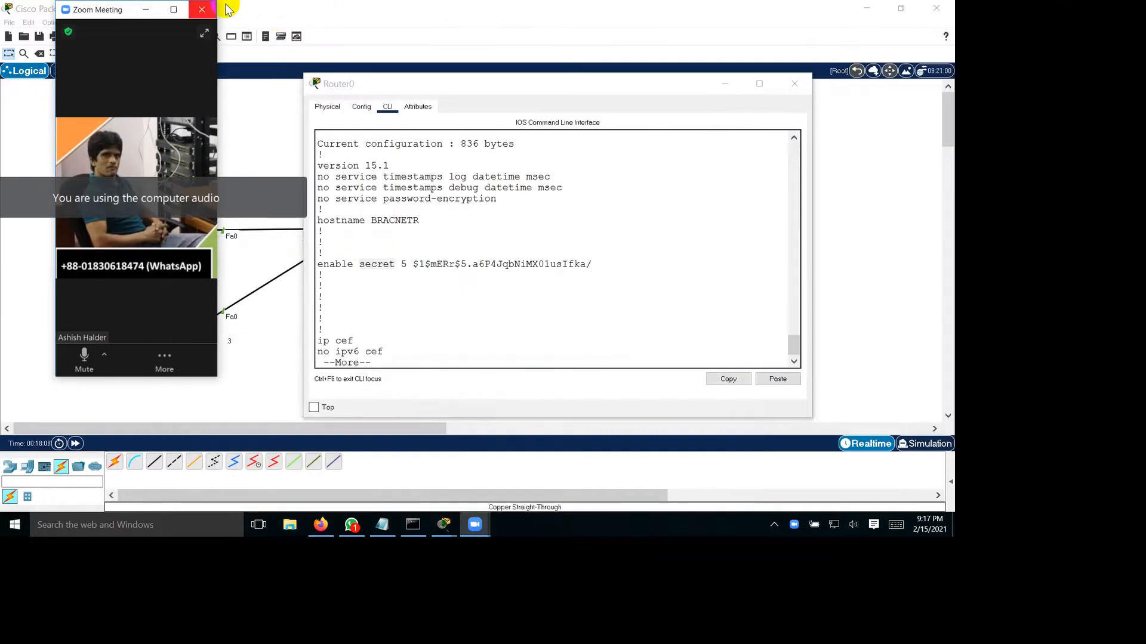
Step: Enlarge the Zoom meeting window and share the screen with the participants
left_click(200, 7)
left_click(545, 492)
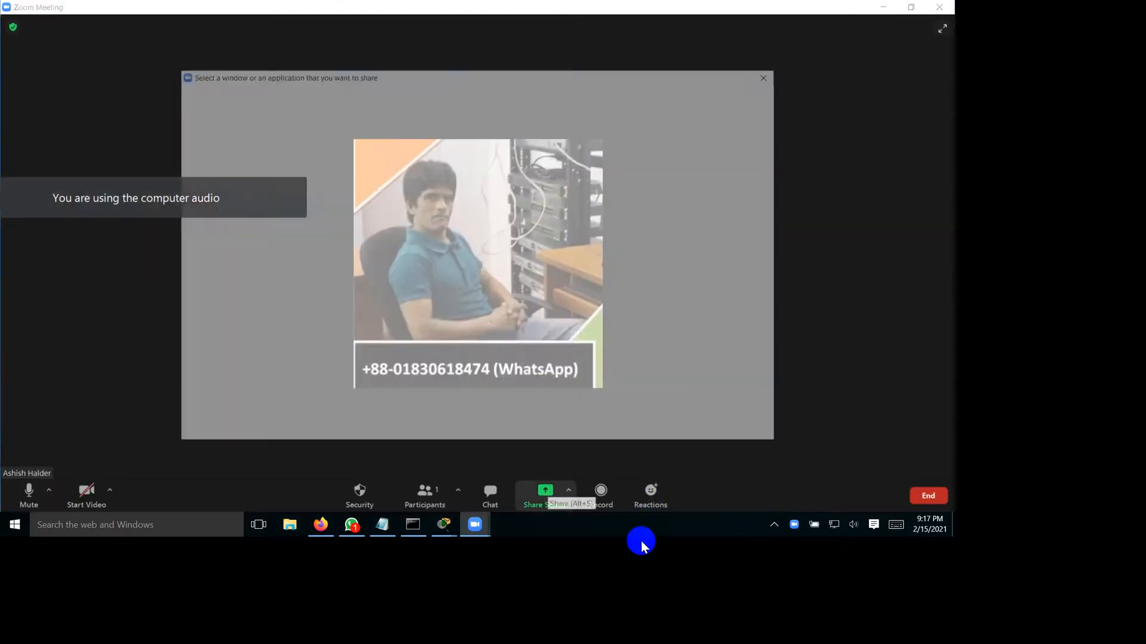
left_click(736, 432)
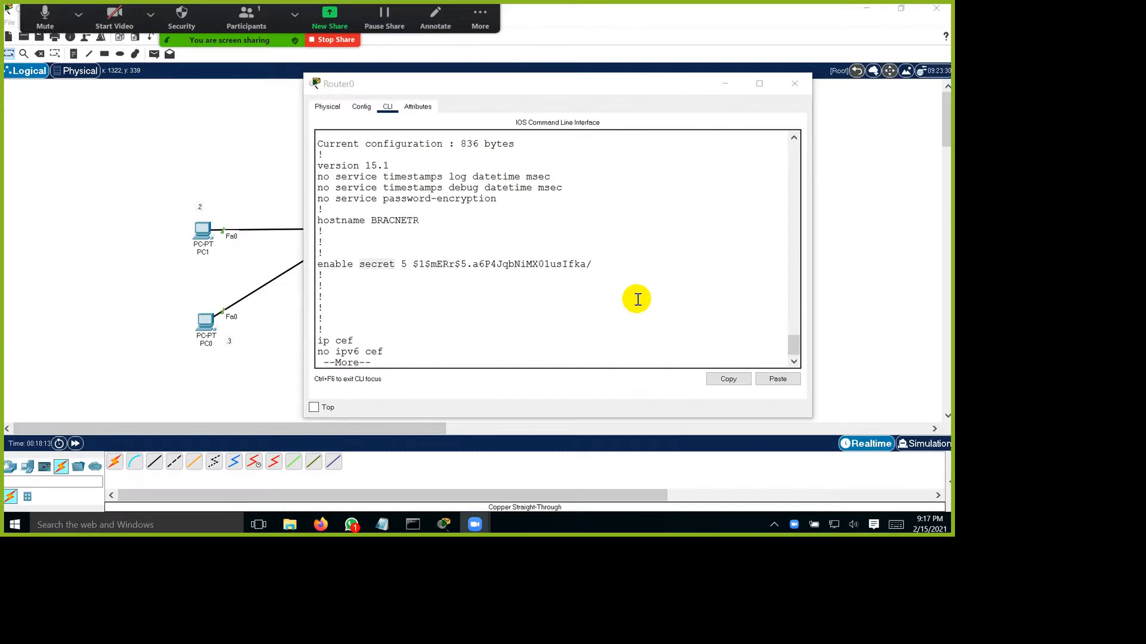
Step: Move the Router0 window clear of the task notes and open the meeting's participants list beside it
left_click(595, 108)
left_click_drag(595, 107, 373, 117)
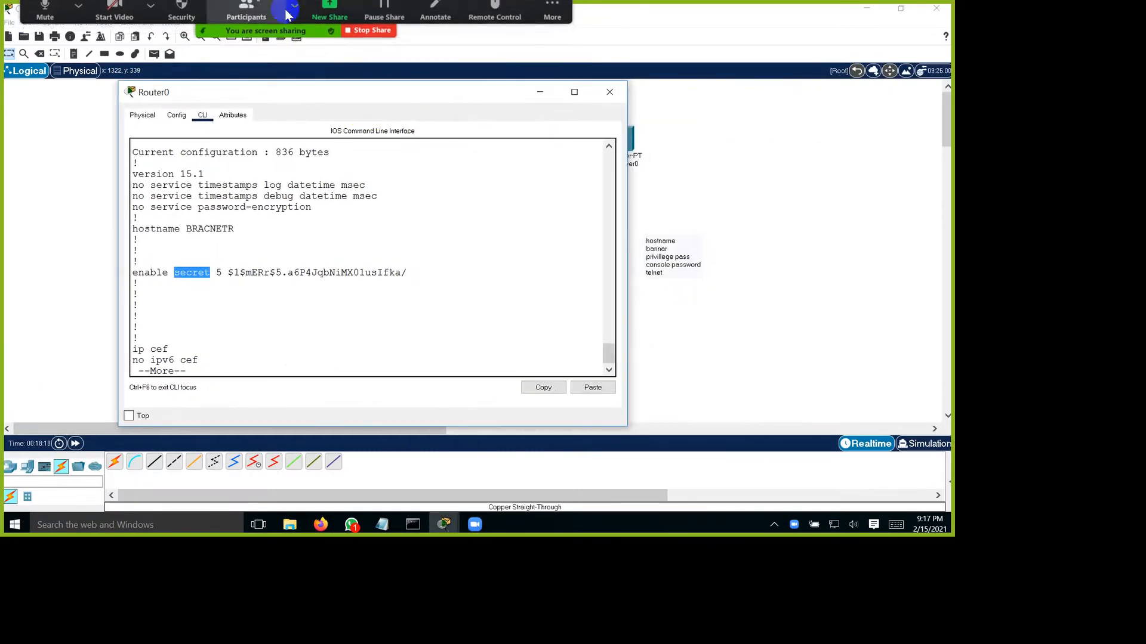
left_click(246, 18)
left_click_drag(525, 179, 933, 13)
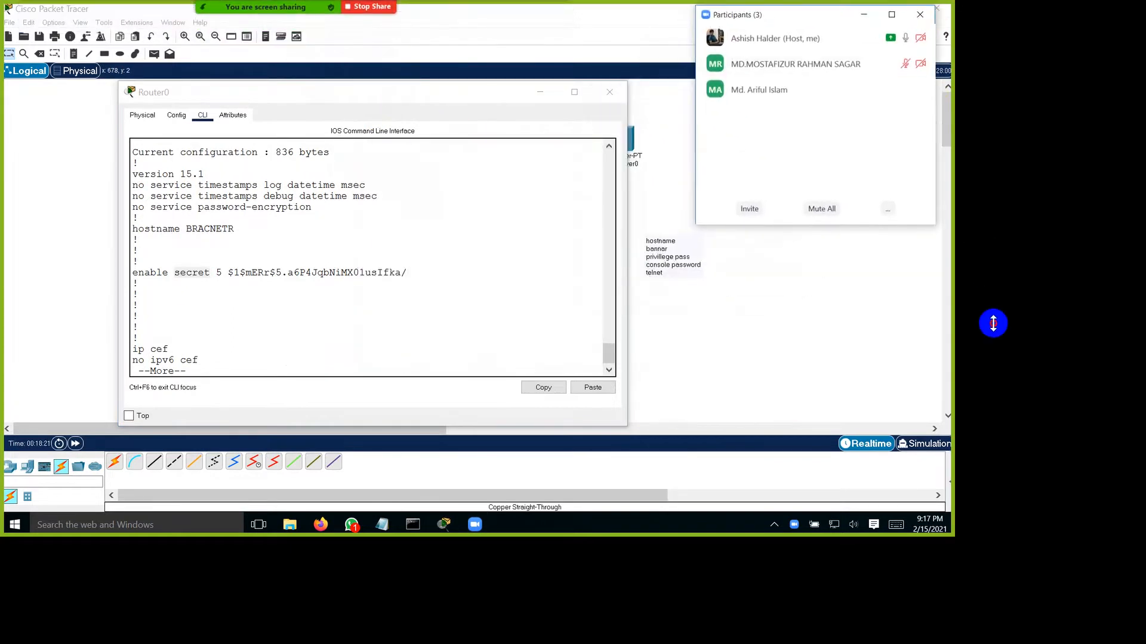
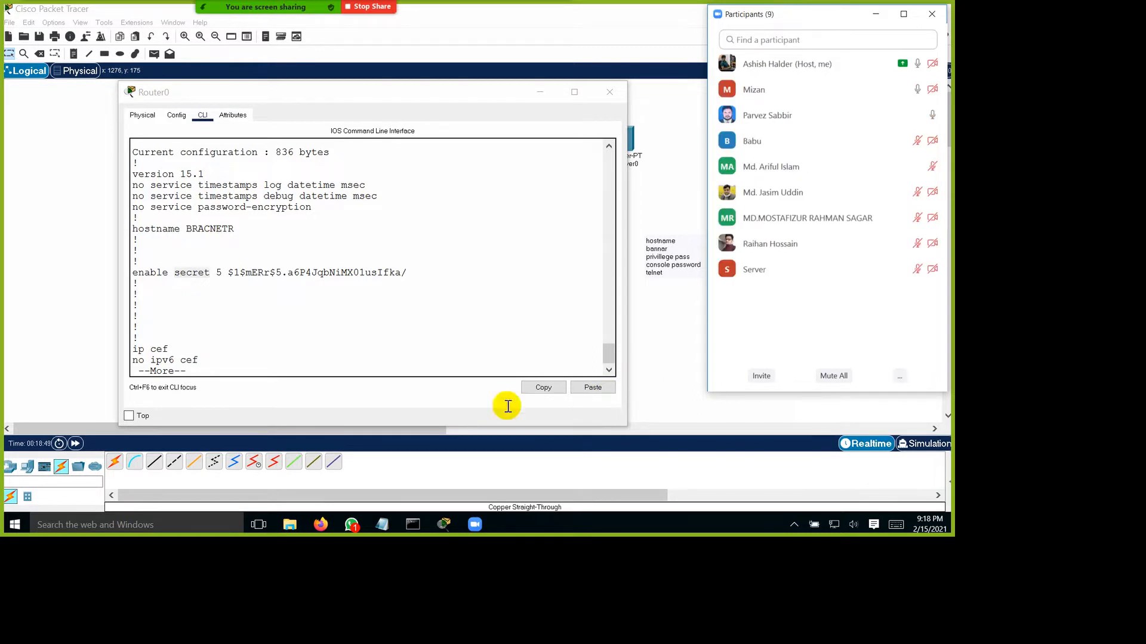
Step: Highlight the secret keyword and its encrypted value in the enable secret line of the running configuration
left_click(287, 357)
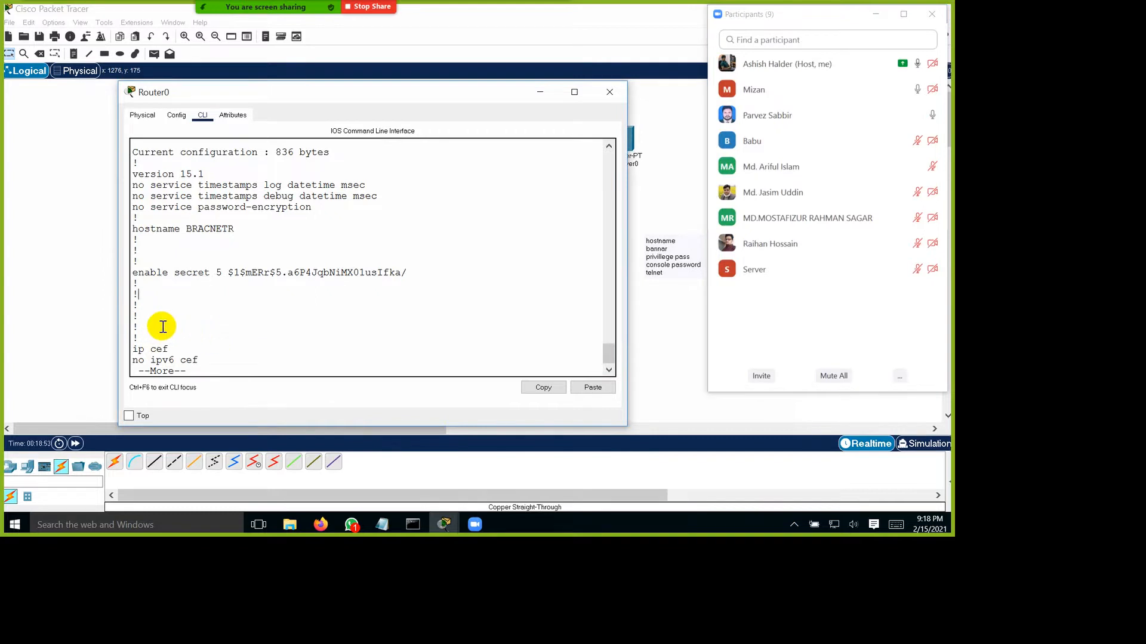
key("shift+Right")
key("shift+Right")
key("shift+Right")
key("shift+Right")
key("shift+Right")
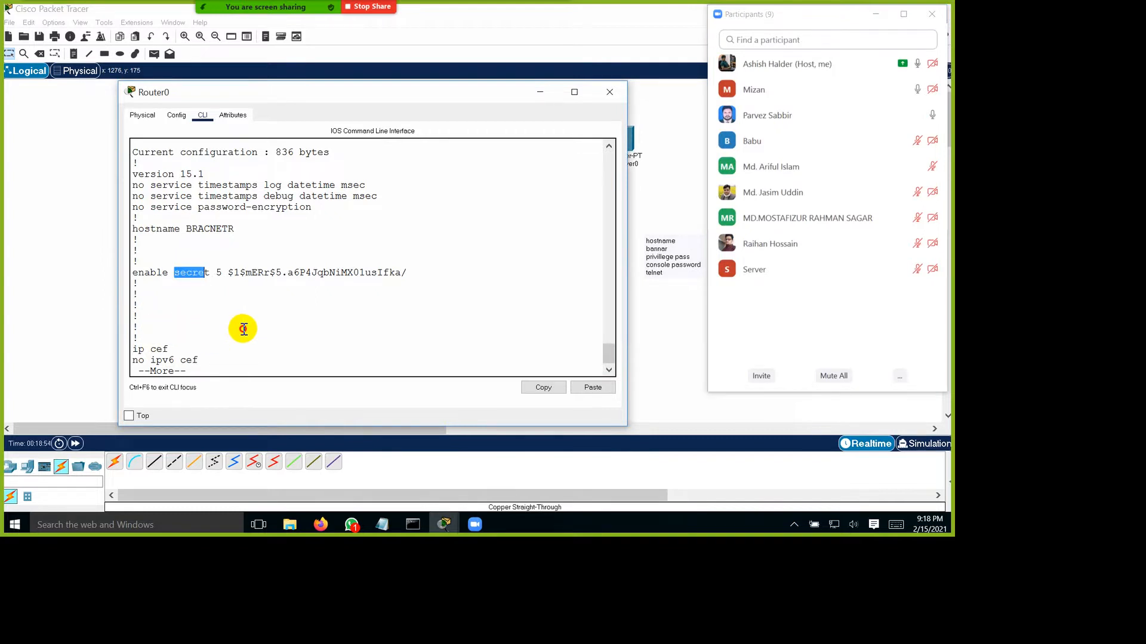
key("Right")
key("Right")
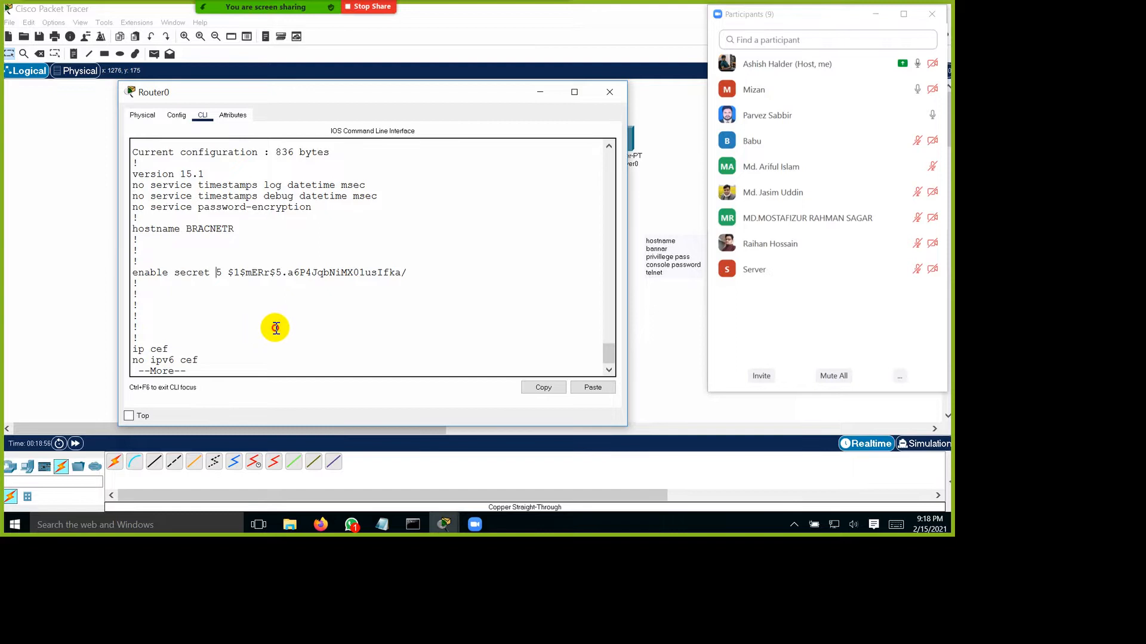
key("shift+Right")
key("shift+Right")
key("shift+Right")
key("shift+Right")
key("shift+Right")
key("shift+Right")
key("shift+Right")
key("shift+Right")
key("shift+Right")
key("shift+Right")
key("shift+Right")
key("shift+Right")
key("shift+Right")
key("shift+Right")
key("shift+Right")
key("shift+Right")
key("shift+Right")
key("shift+Right")
key("shift+Right")
key("shift+Right")
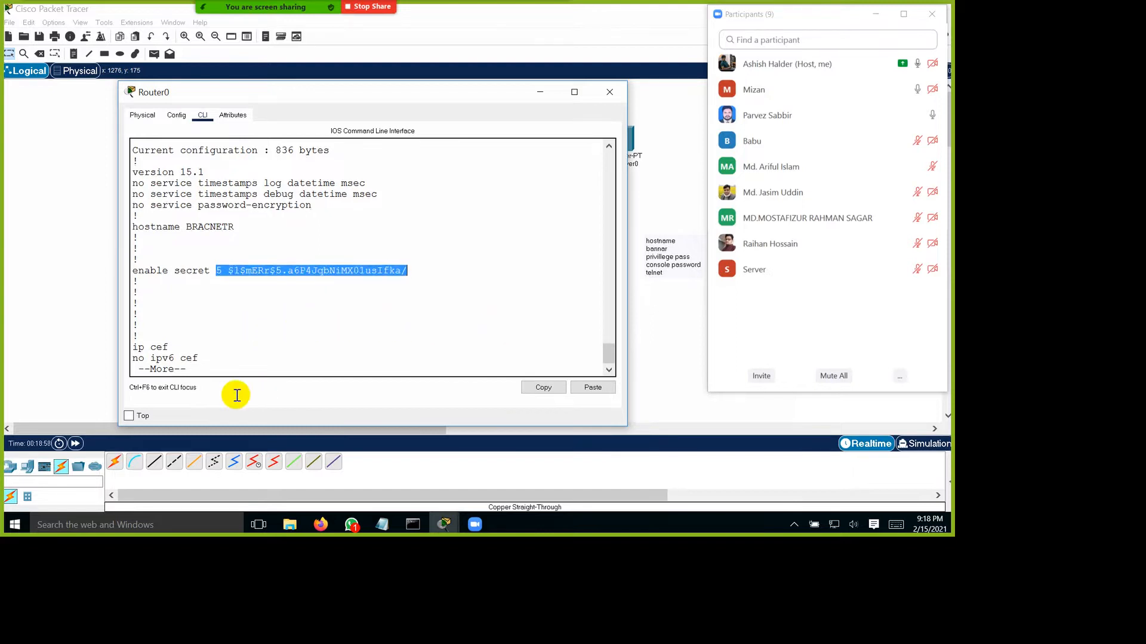
Step: Leave the running configuration listing and enter global configuration mode on the router
key("ctrl+c")
key("Return")
key("Return")
type("conf t")
key("Return")
key("Return")
key("Return")
Step: Try to remove the enable secret by including its password in the no enable secret command
type("no ena")
key("Tab")
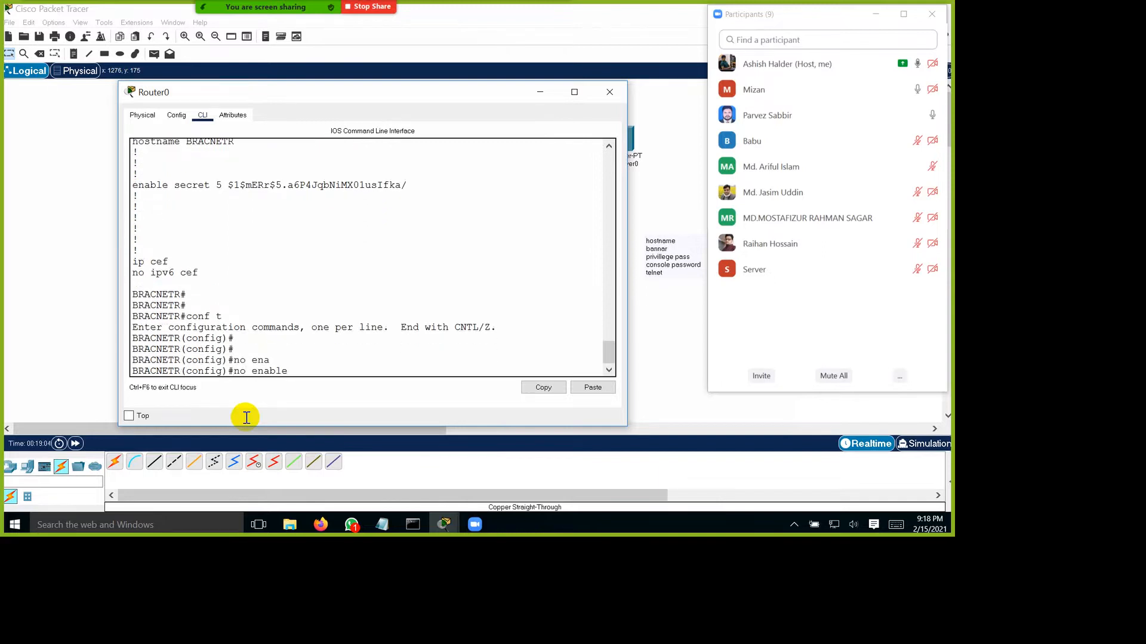
type("p")
type("se")
type("c")
key("Tab")
type("ci")
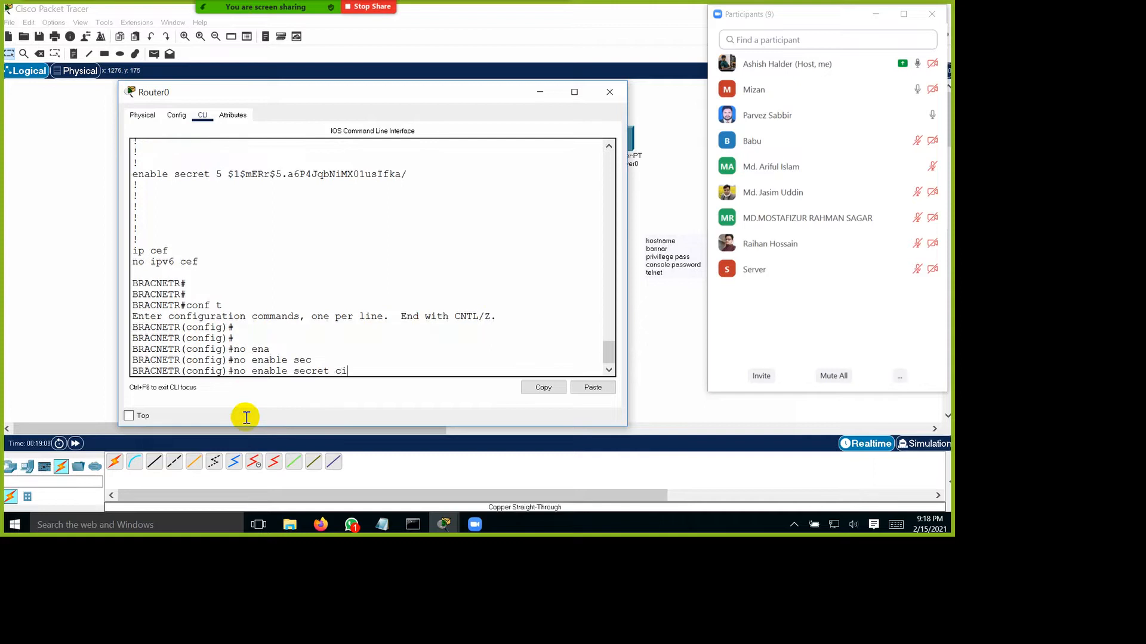
key("Return")
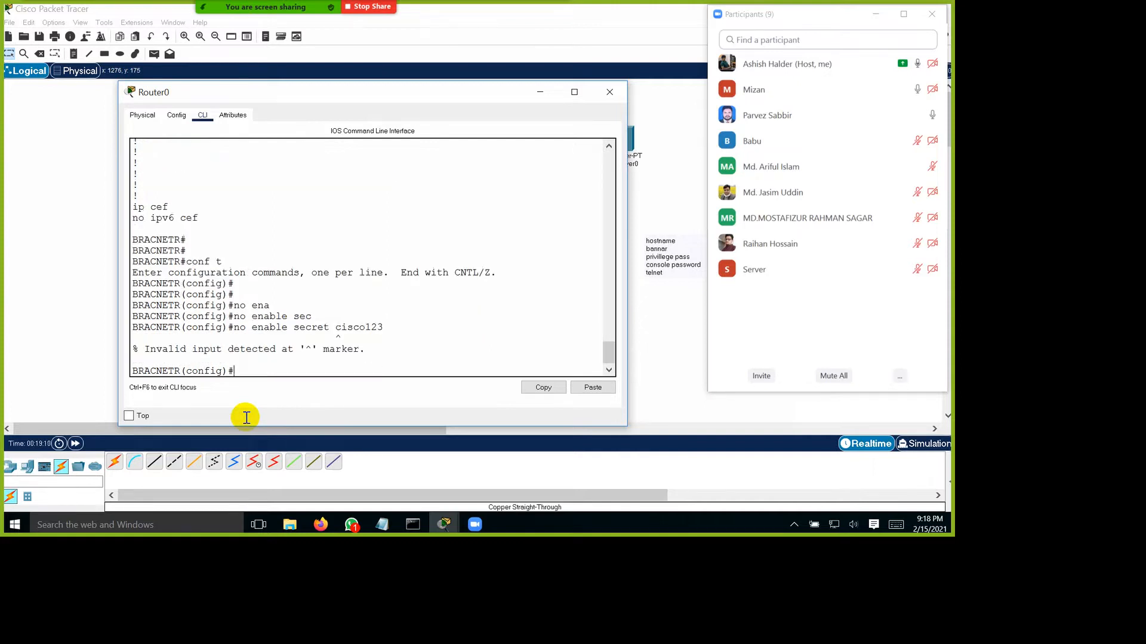
Step: Remove the router's enable secret with the no enable secret command, without naming the password
key("Up")
key("BackSpace")
key("BackSpace")
key("BackSpace")
key("Return")
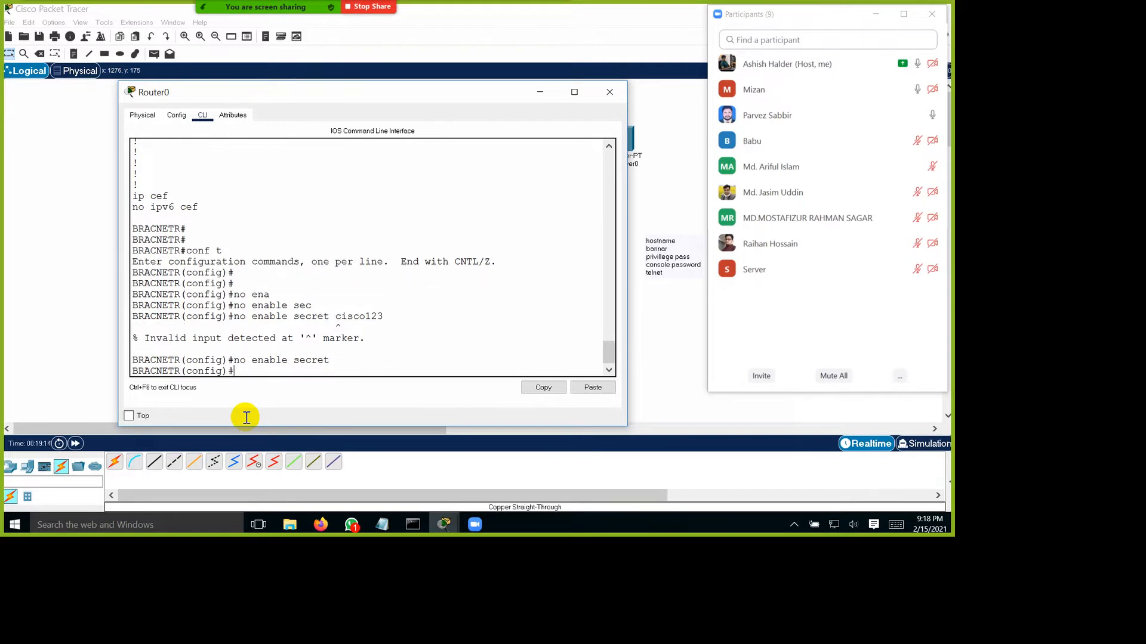
Step: Set a plain-text privileged mode password on the router with the enable password command
type("ena")
key("Tab")
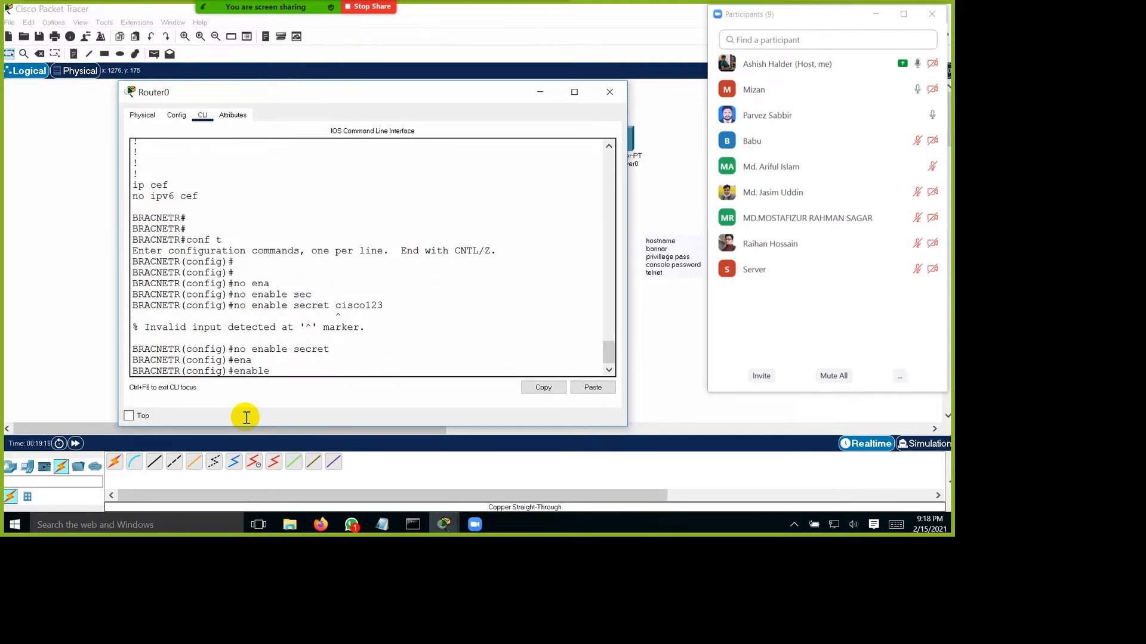
type("pass")
key("Tab")
type("cisco")
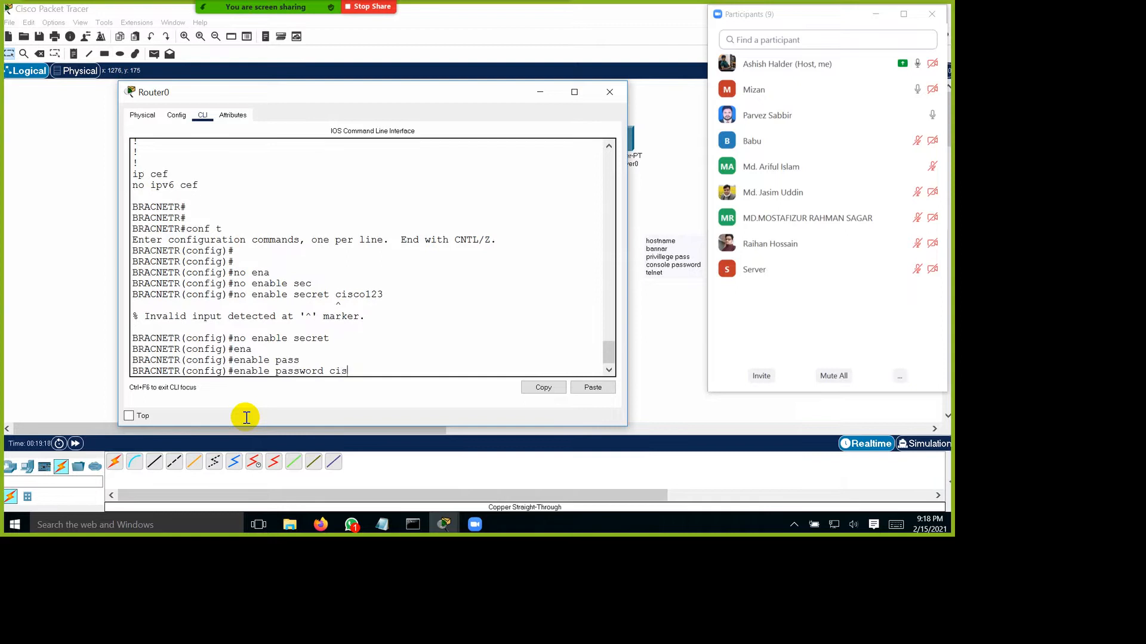
key("Return")
Step: Exit global configuration mode, display the running configuration and highlight the value in the enable password line
key("Return")
key("Return")
type("exit")
key("Return")
key("Return")
key("Return")
type("s")
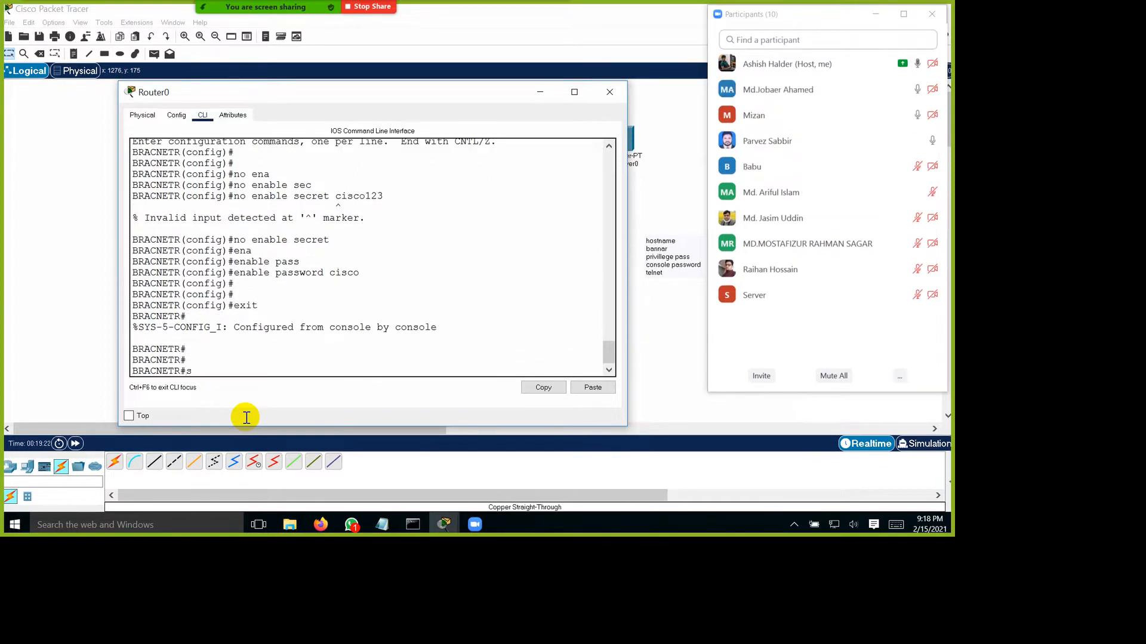
type("how run")
key("Return")
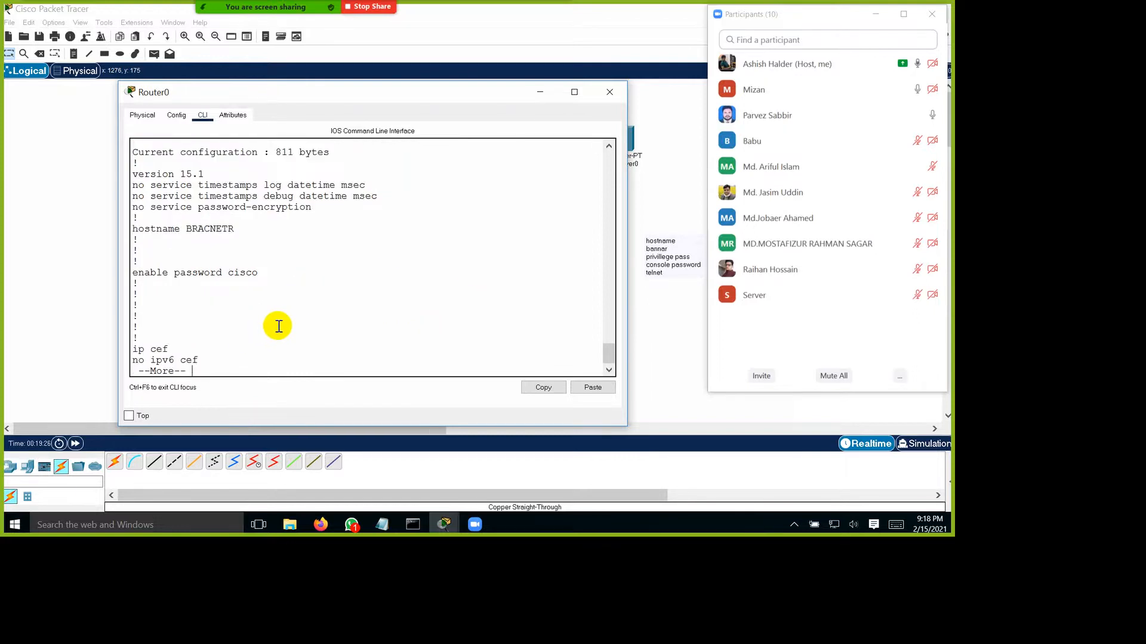
left_click_drag(228, 272, 258, 272)
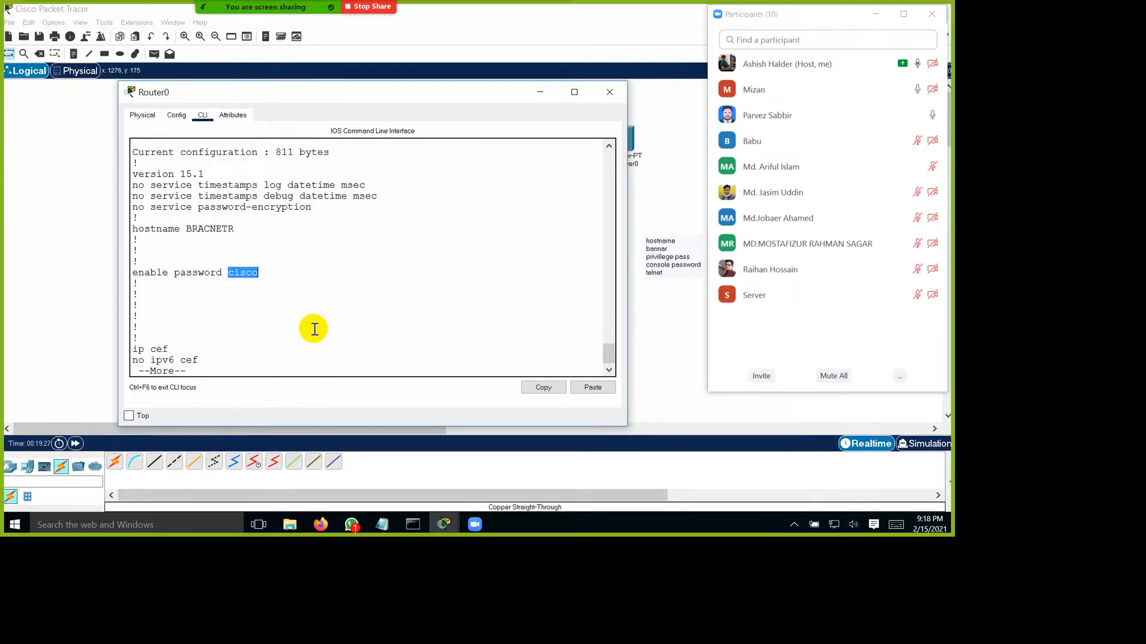
Step: Go back to the earlier running configuration output and examine its encrypted enable secret line for comparison
scroll(315, 329, "up", 10)
scroll(341, 326, "up", 15)
scroll(341, 326, "up", 15)
scroll(349, 316, "down", 6)
scroll(349, 317, "down", 12)
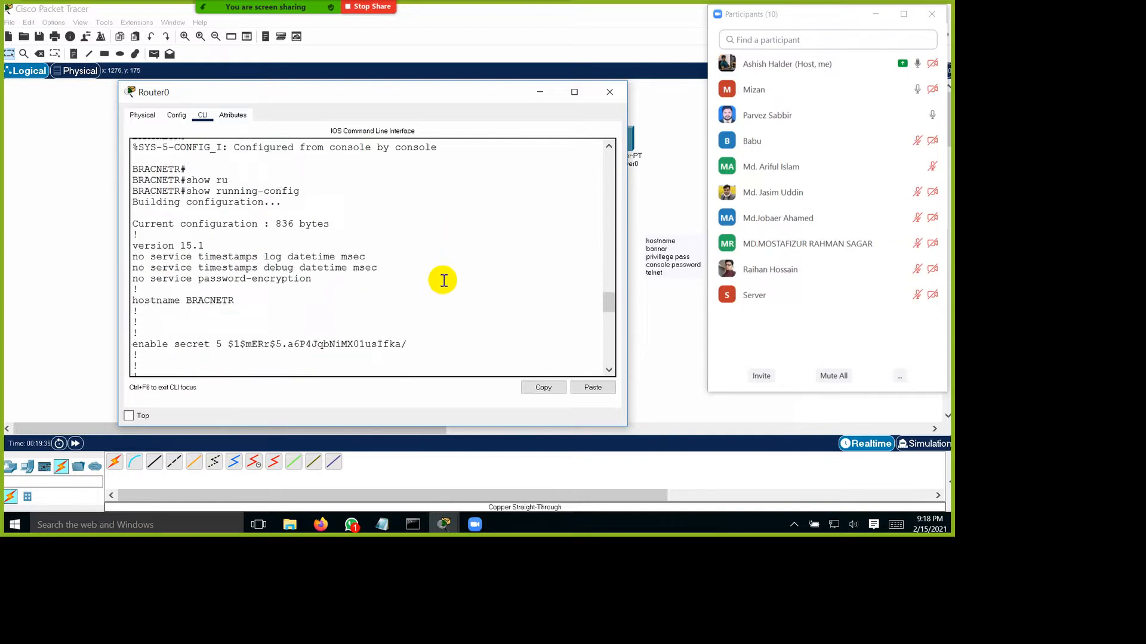
scroll(429, 296, "down", 1)
left_click_drag(282, 376, 500, 376)
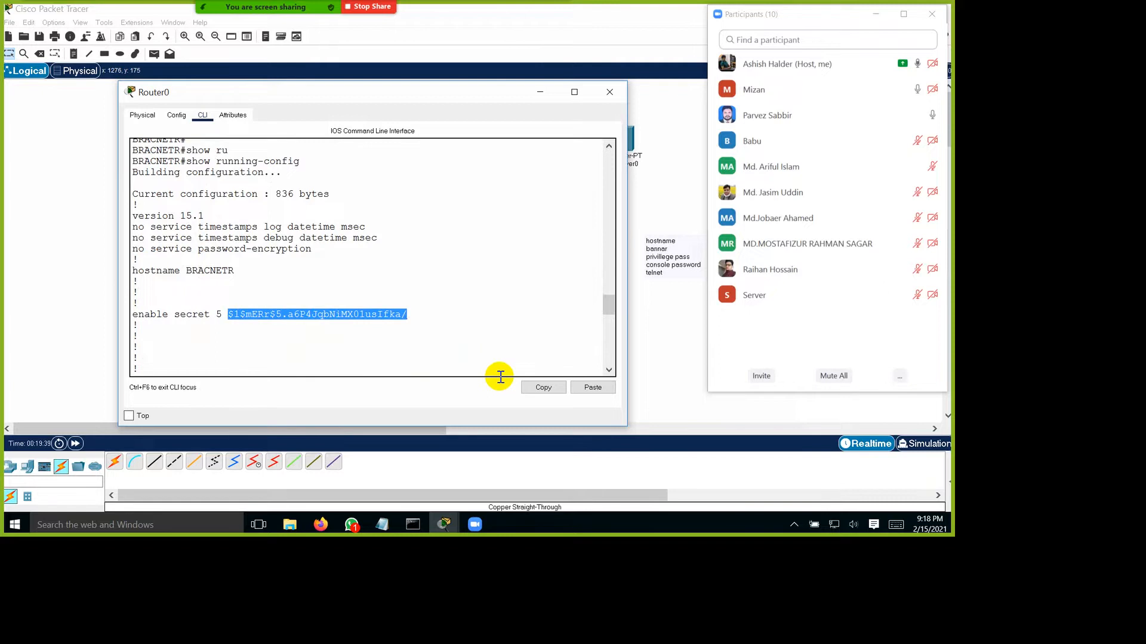
left_click_drag(208, 375, 249, 380)
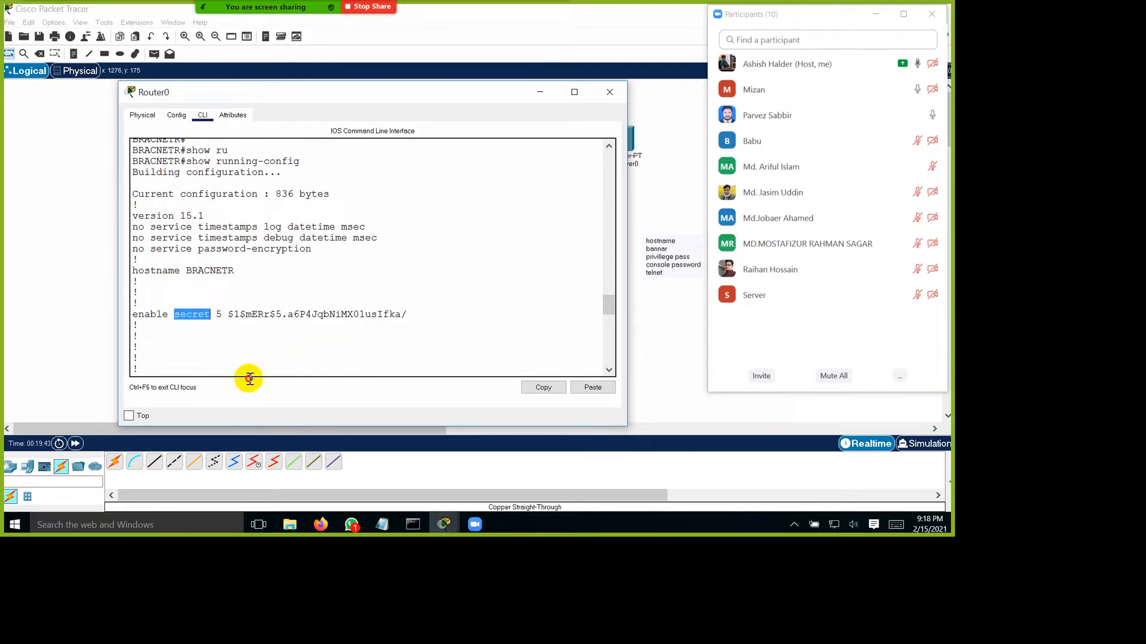
left_click(329, 396)
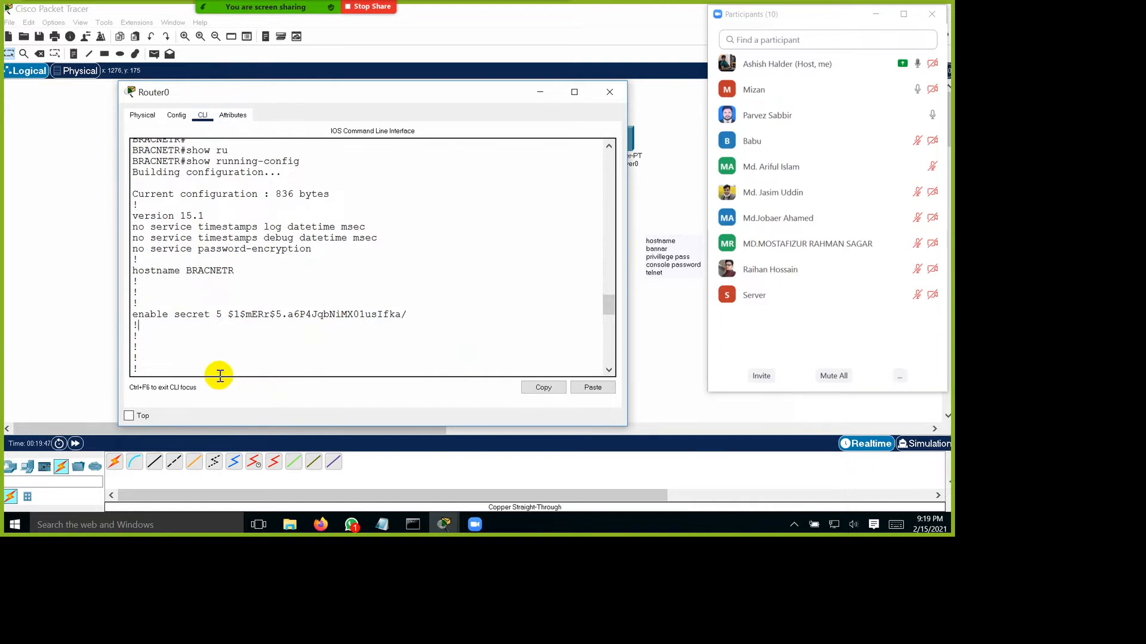
left_click_drag(154, 377, 497, 379)
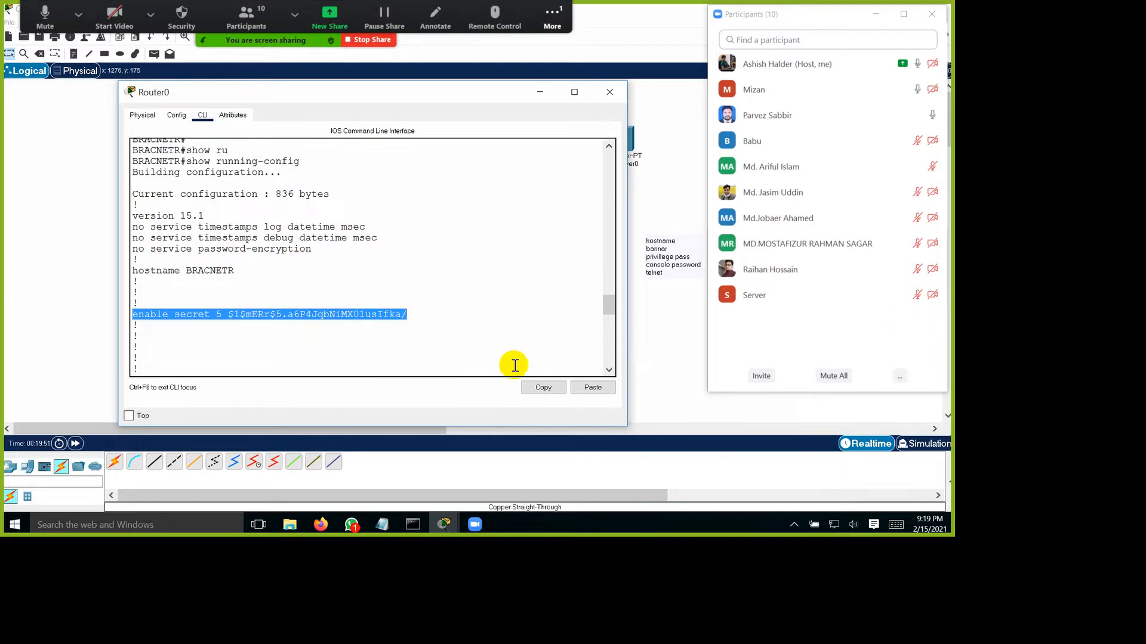
Step: Return to the current running configuration listing and page through it to the end
scroll(517, 344, "down", 8)
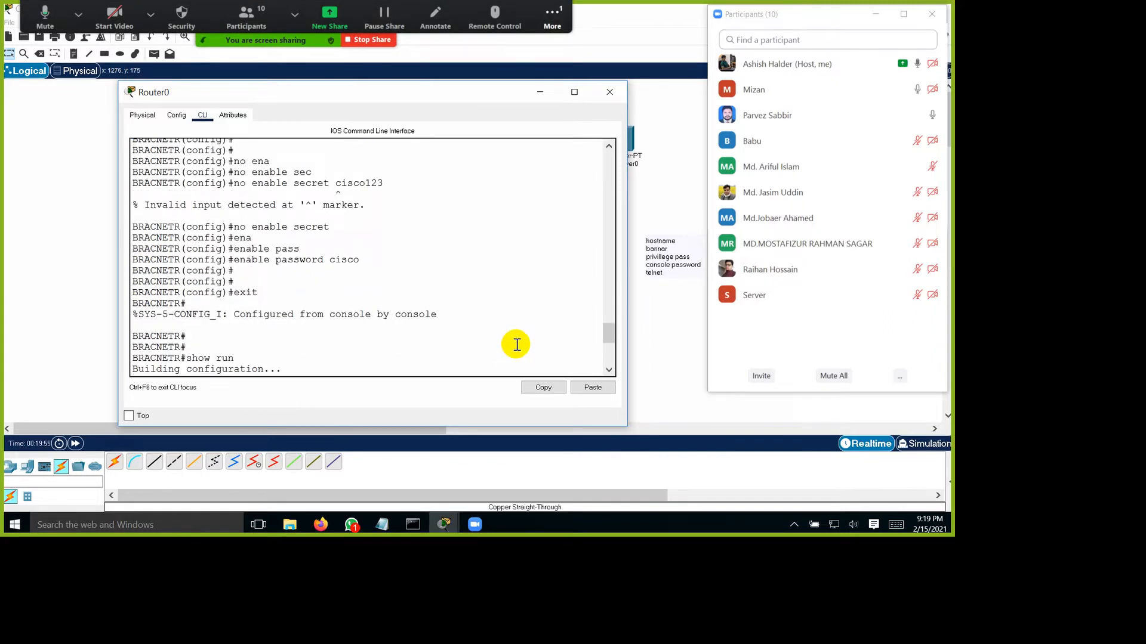
key("space")
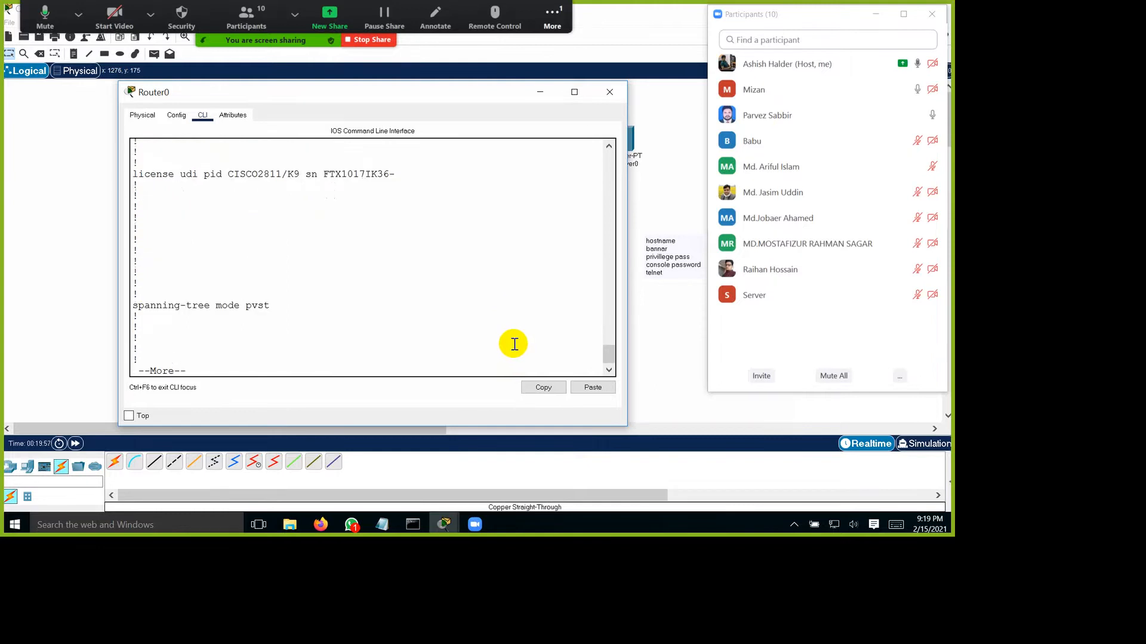
key("space")
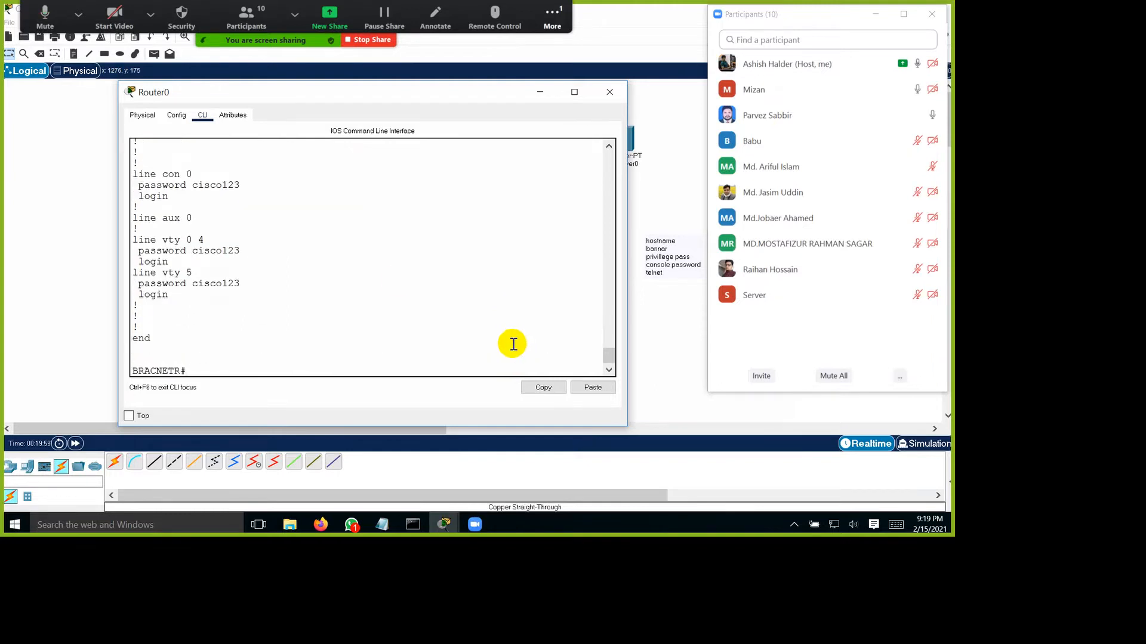
Step: Open Switch0's command line interface and widen its window on both sides
left_click(651, 112)
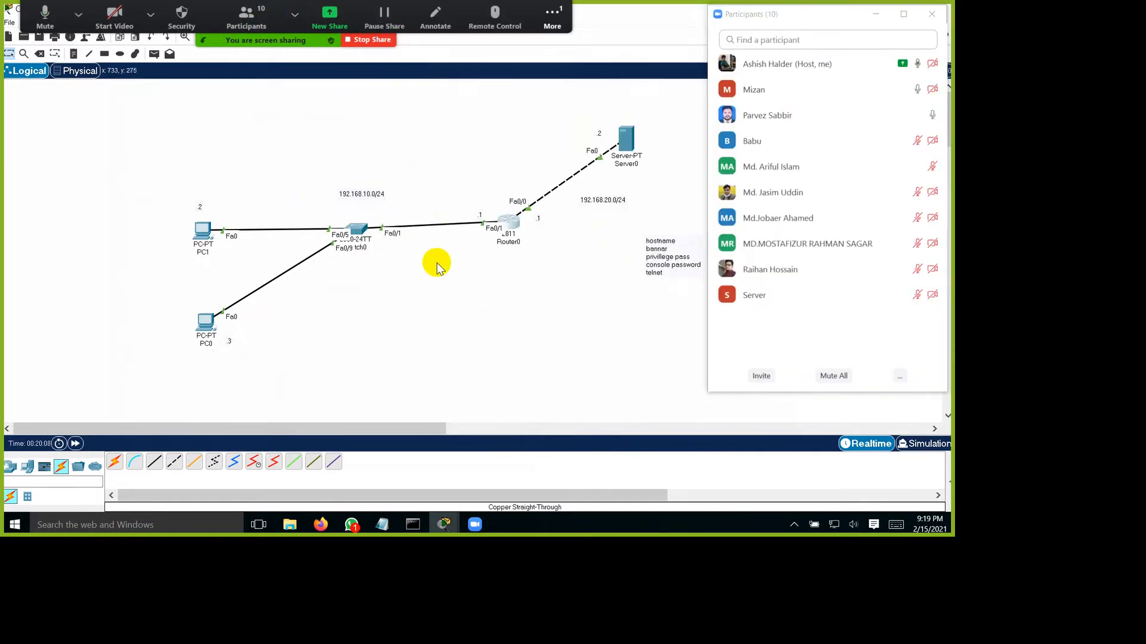
left_click(359, 228)
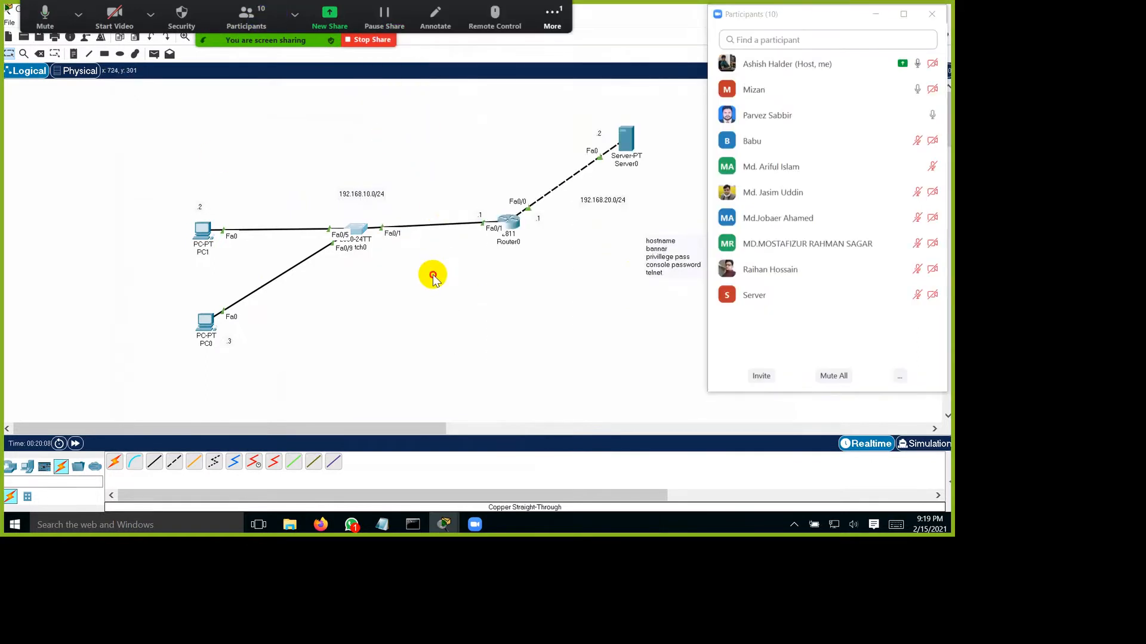
left_click(387, 107)
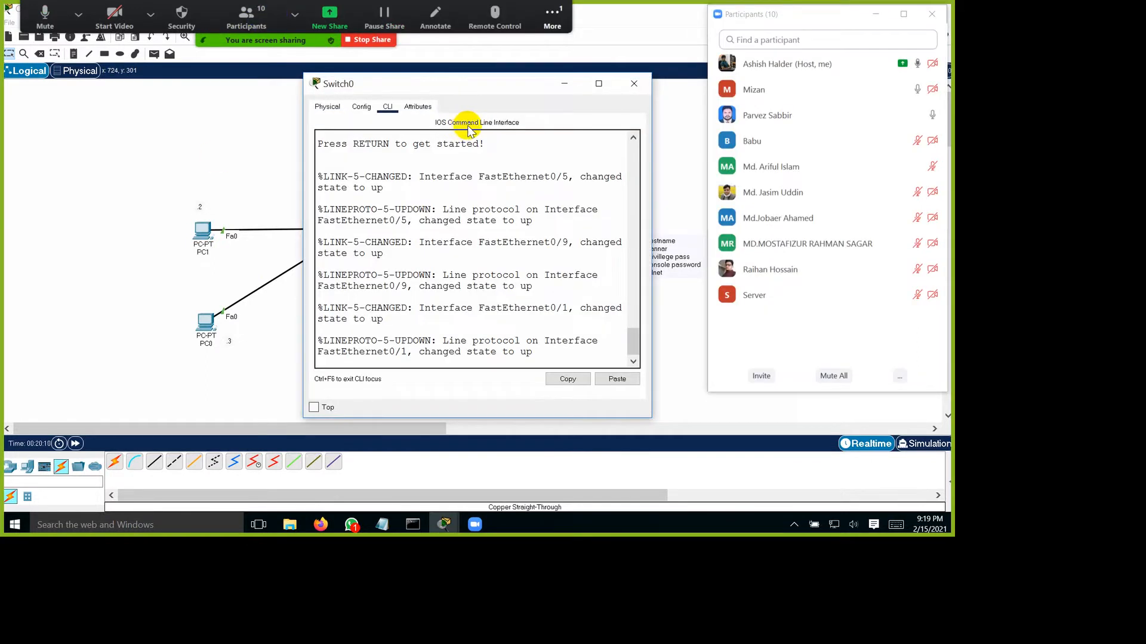
left_click_drag(652, 173, 707, 171)
left_click_drag(304, 165, 186, 167)
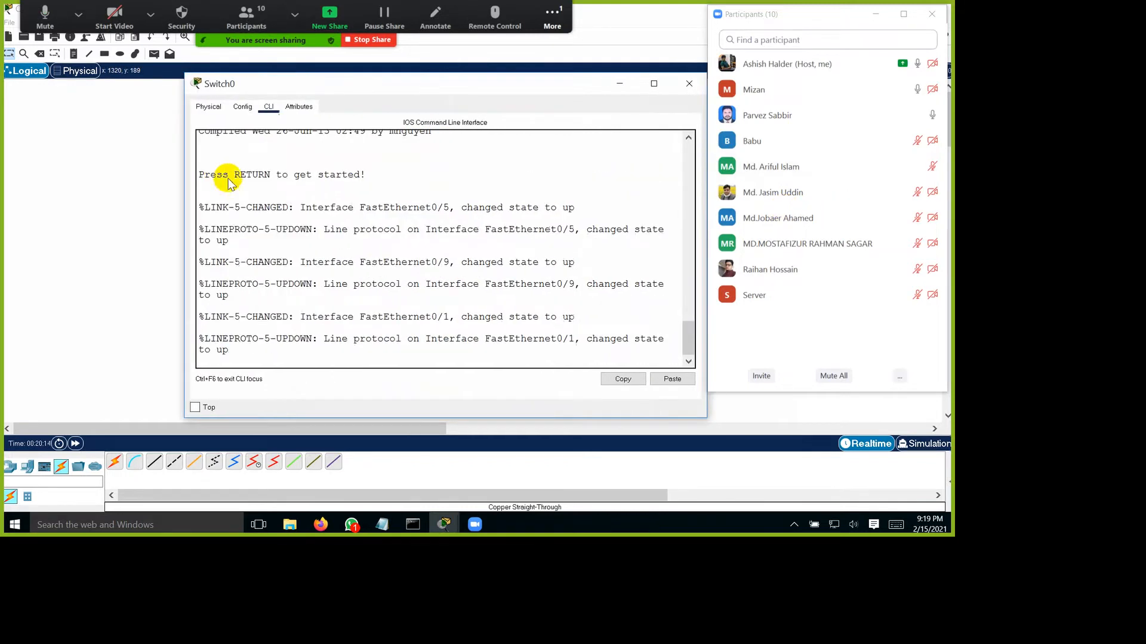
Step: Start the Switch0 console session and enter privileged EXEC mode
key("Return")
key("Return")
key("Return")
type("en")
key("Return")
key("Return")
key("Return")
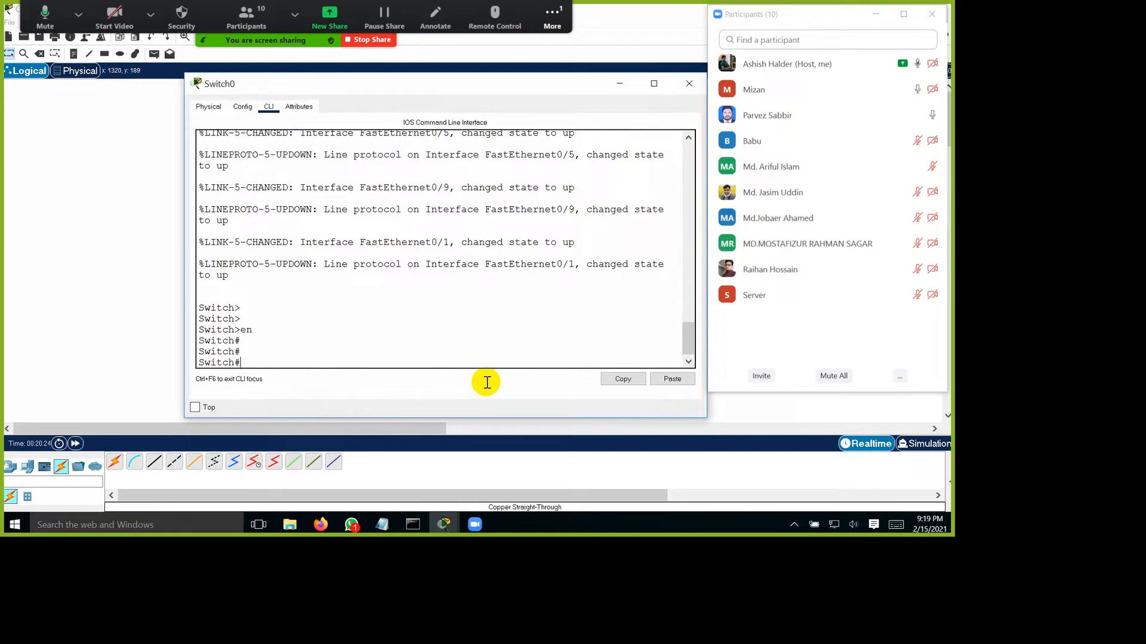
Step: Display Switch0's VLAN table with show vlan and examine default VLAN 1 and its assigned ports
type("show vla")
key("Tab")
key("Return")
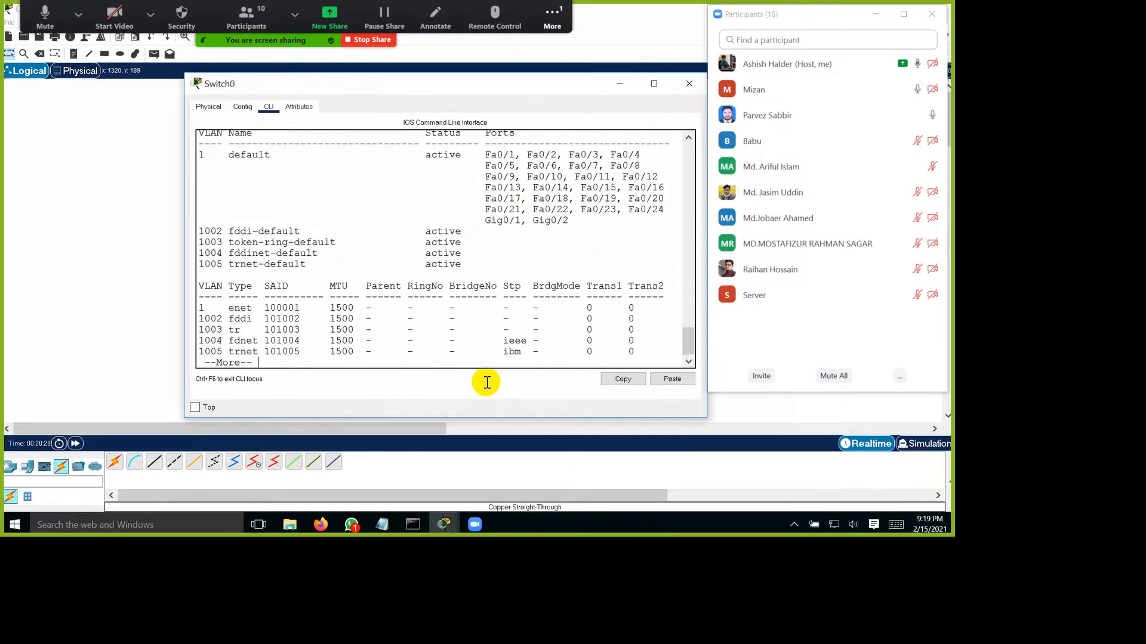
left_click_drag(253, 184, 242, 184)
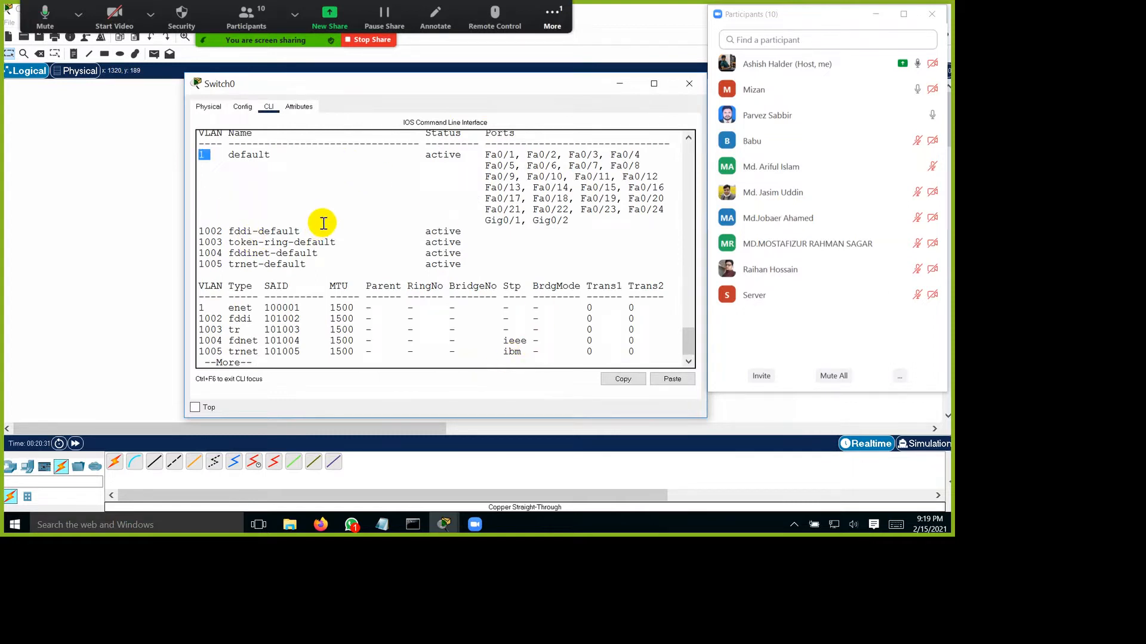
scroll(330, 281, "up", 3)
left_click_drag(327, 292, 235, 296)
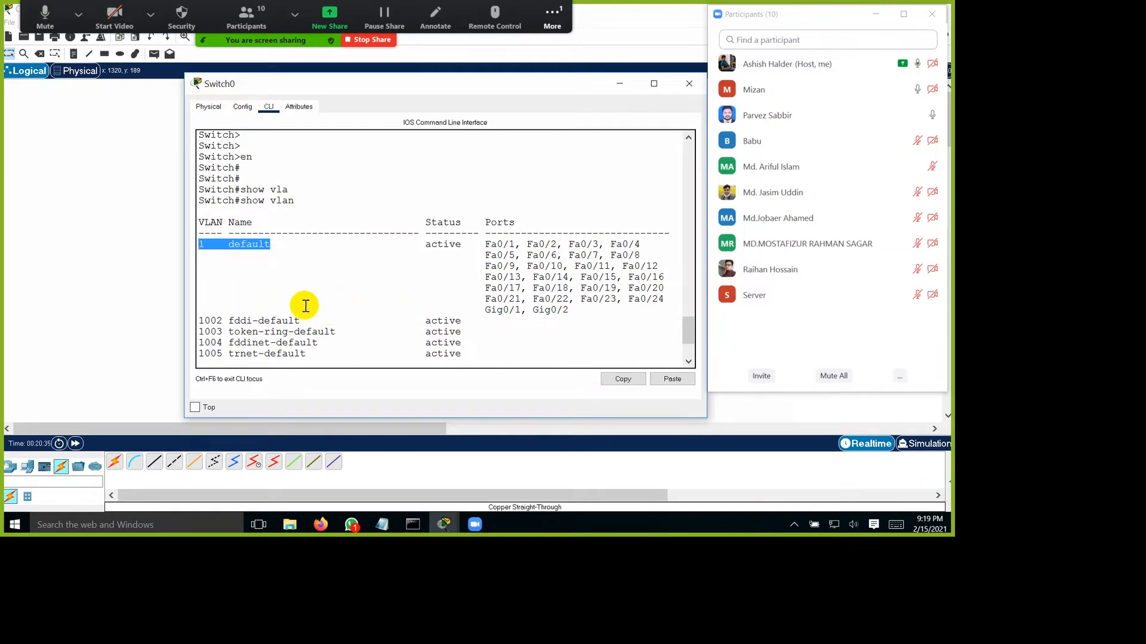
left_click_drag(575, 288, 696, 370)
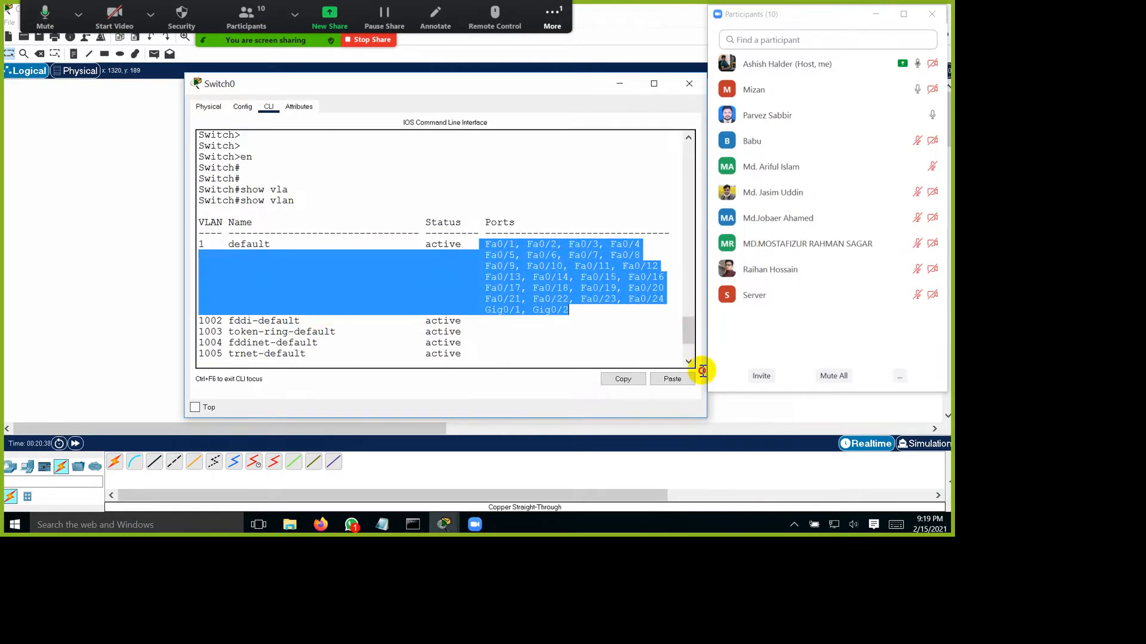
left_click(607, 383)
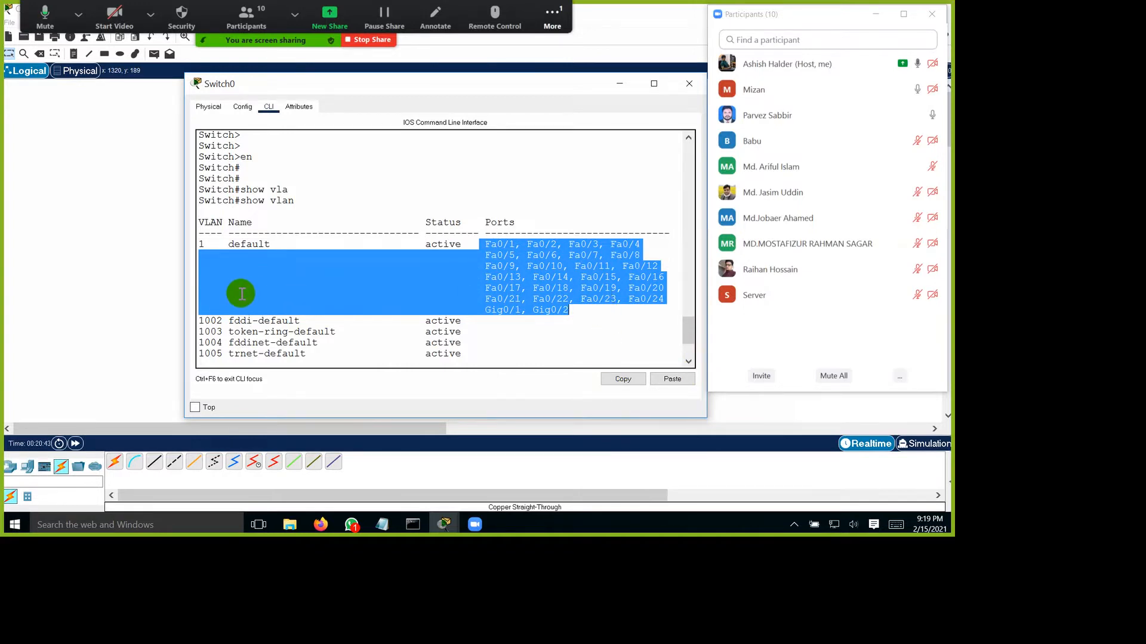
left_click_drag(242, 293, 703, 373)
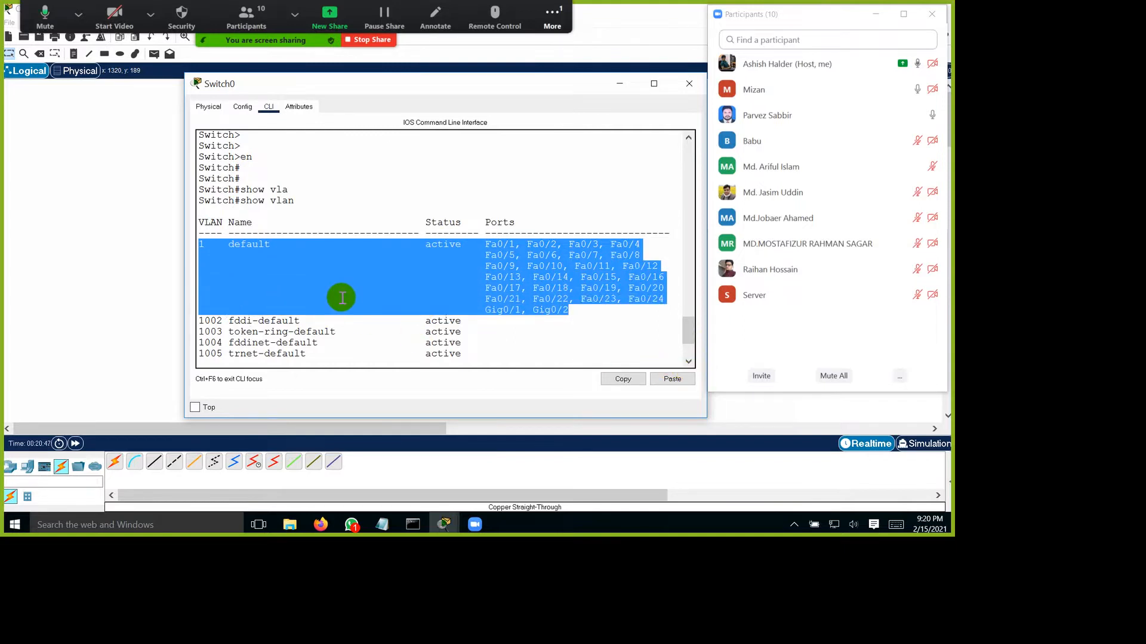
Step: Quit the VLAN listing to return to the switch prompt, and minimize Switch0's window
scroll(363, 289, "down", 3)
left_click(348, 358)
key("ctrl+c")
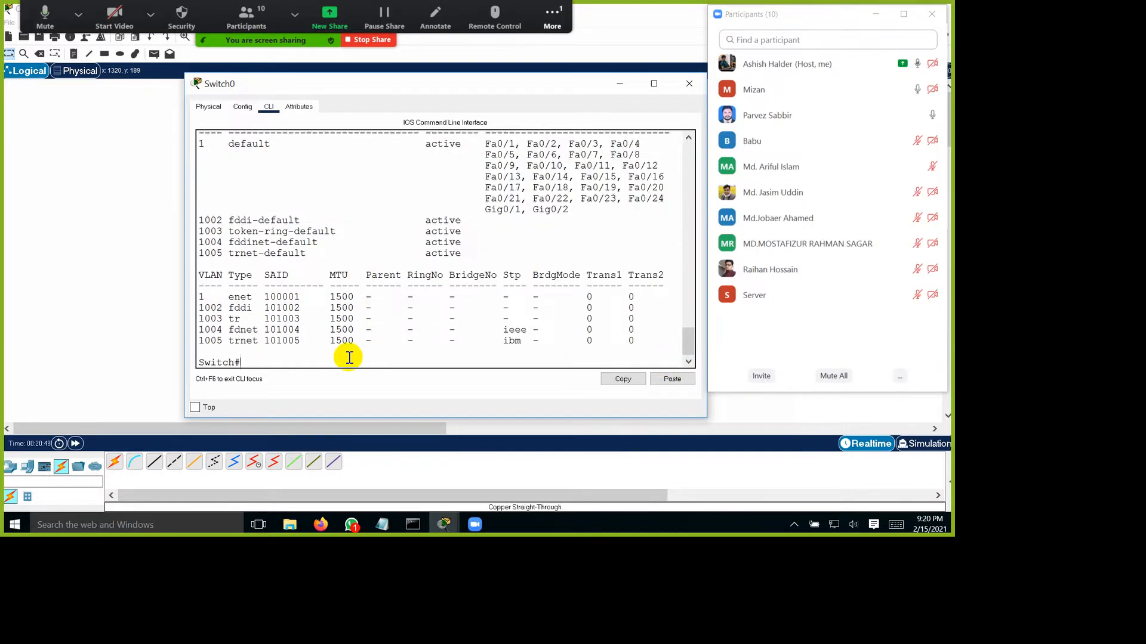
key("Return")
key("Return")
left_click(619, 84)
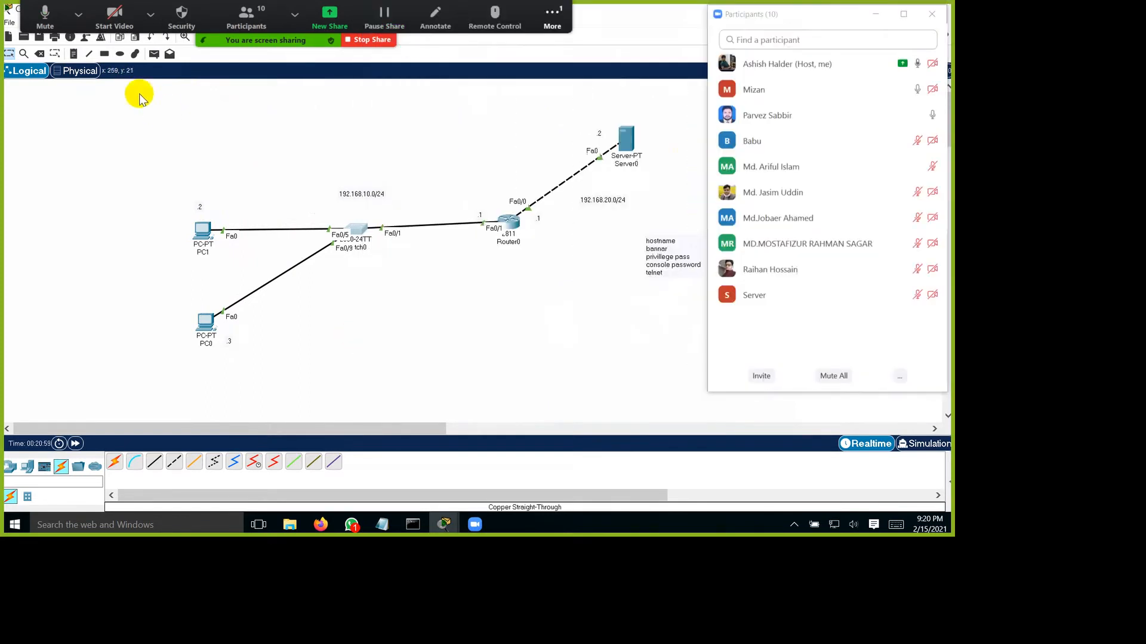
Step: Add a note below Switch0 reading "mgt vlan" and, on a separate line, "vlan 1 IP : 192.168.10.10"
left_click(401, 327)
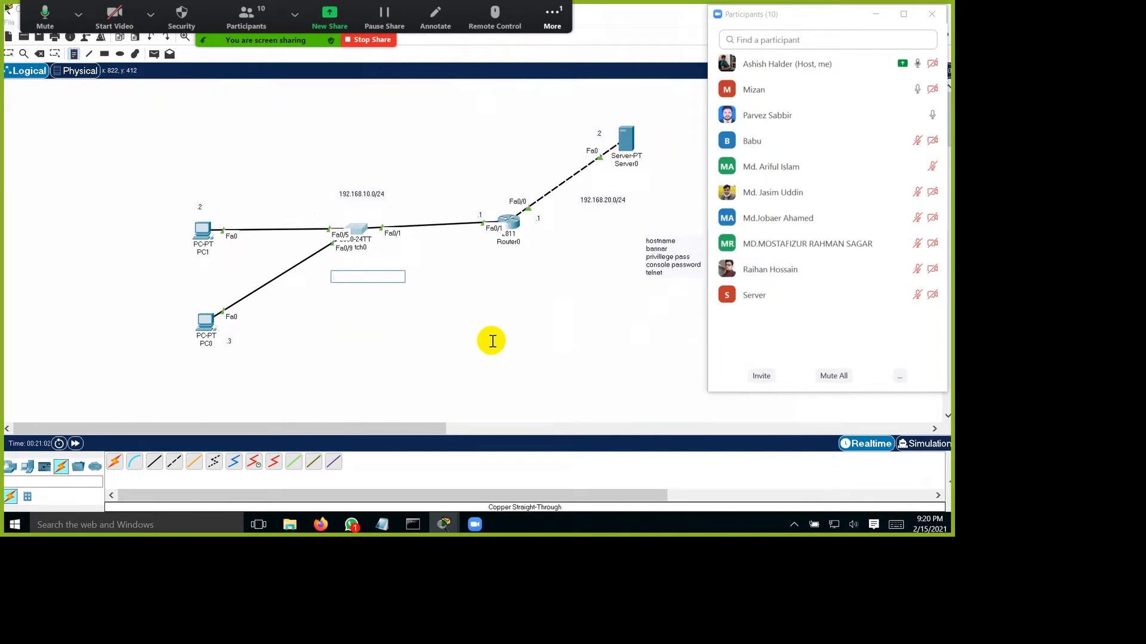
type("mgt vlan")
key("Return")
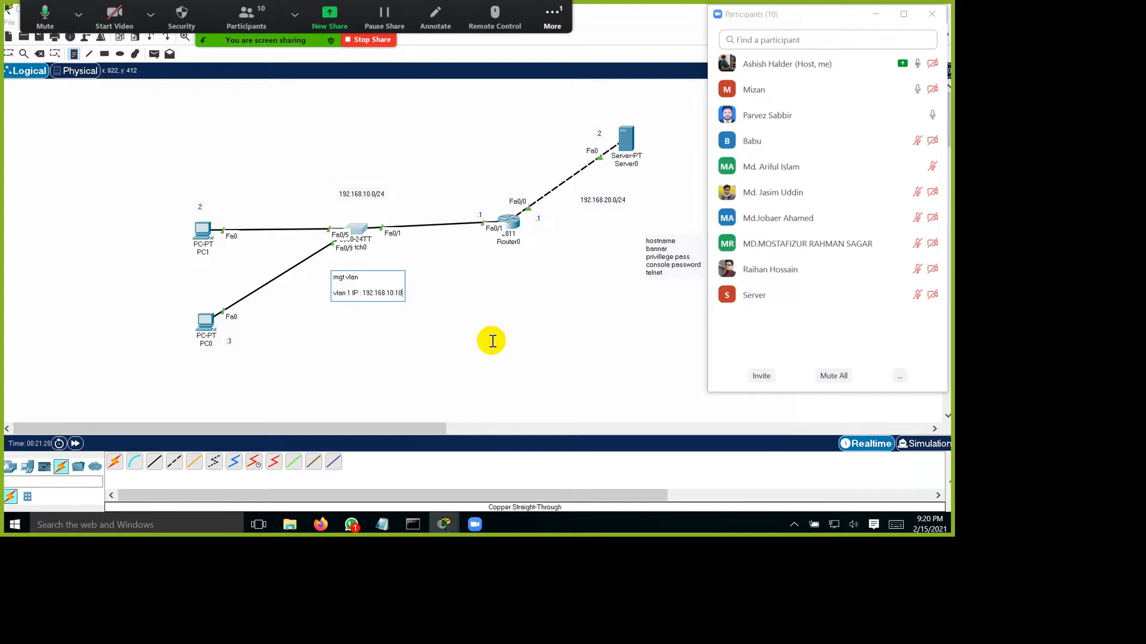
left_click(8, 54)
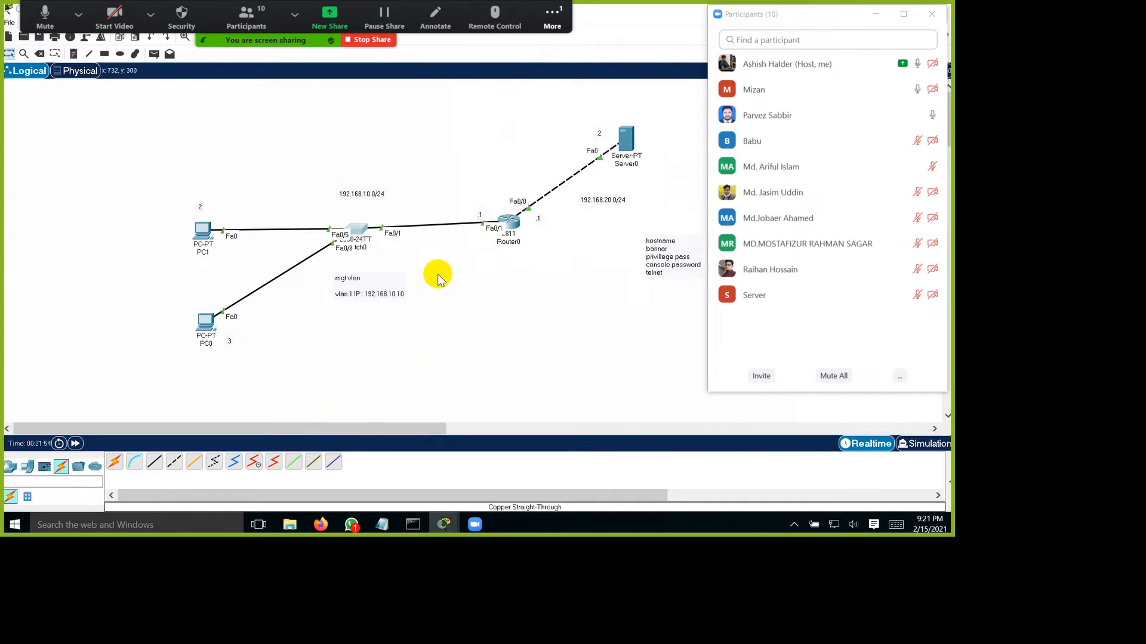
Step: Bring back Switch0's command line window, place it over the topology, and enter global configuration mode
key("alt+Tab")
left_click_drag(508, 86, 560, 291)
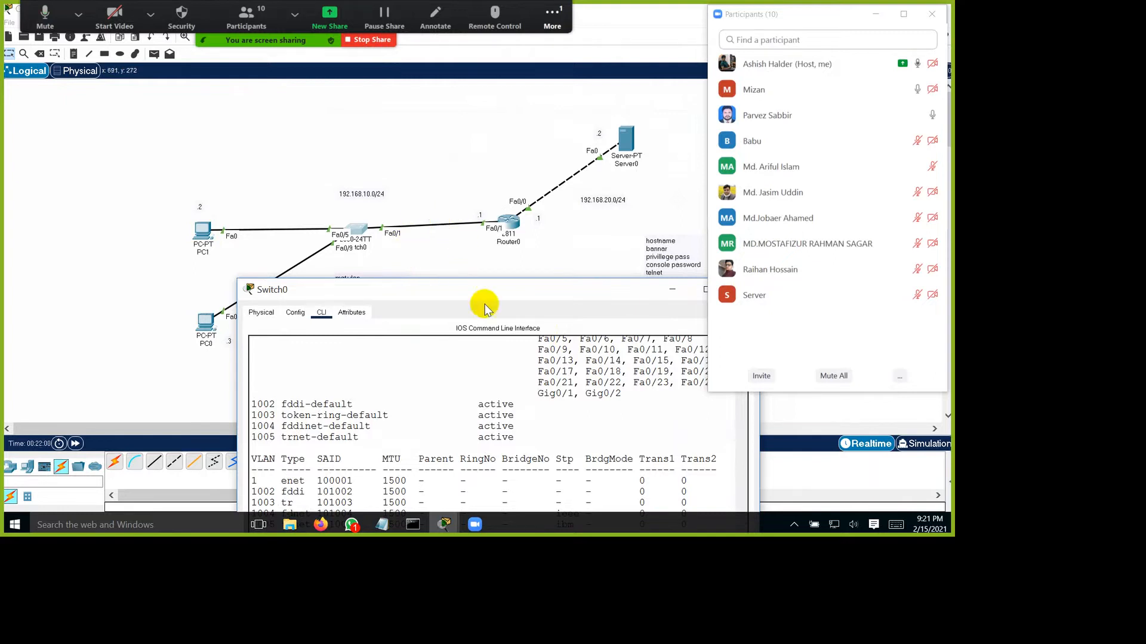
left_click_drag(483, 299, 447, 110)
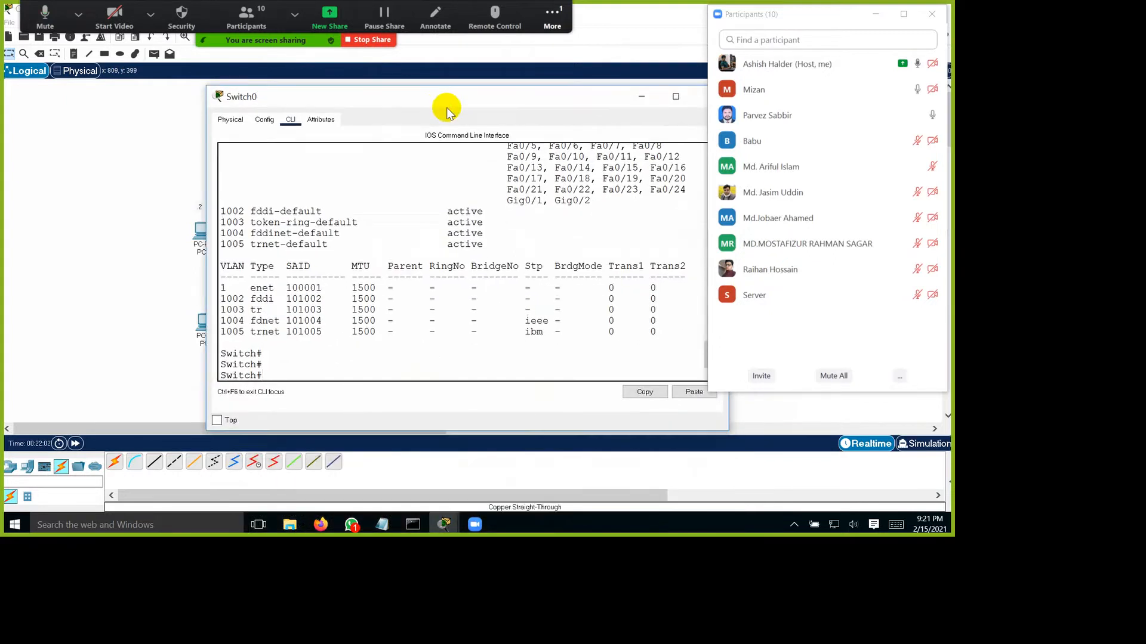
type("f t")
key("Return")
key("Return")
key("Return")
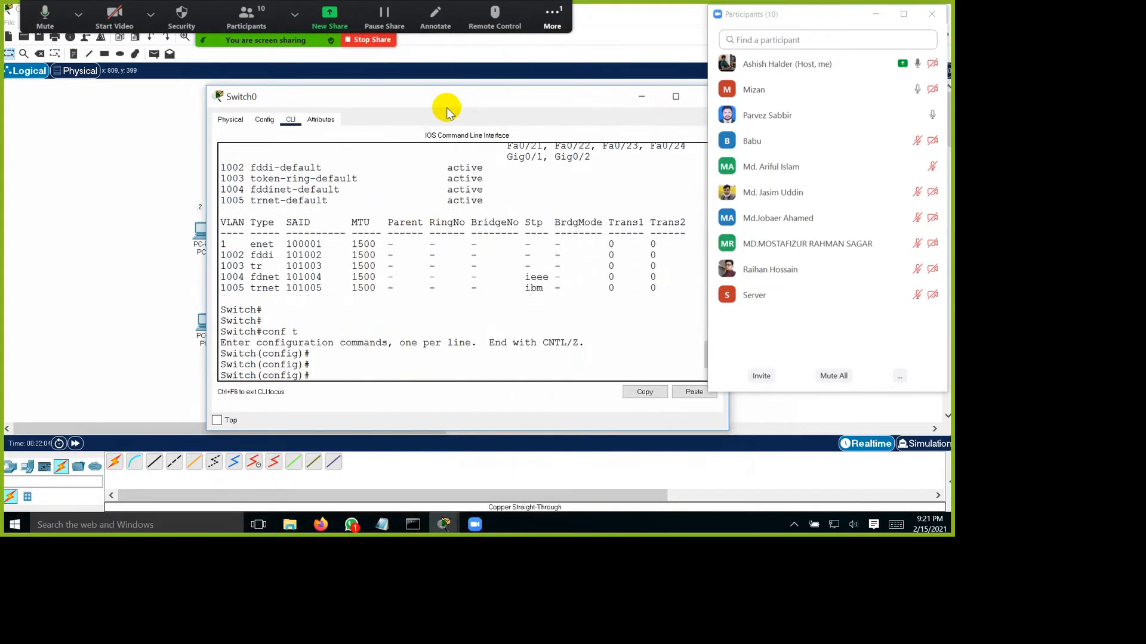
Step: Assign IP address 192.168.10.10 with mask 255.255.255.0 to Switch0's VLAN 1 interface
type("int")
key("Tab")
type("vl")
key("Tab")
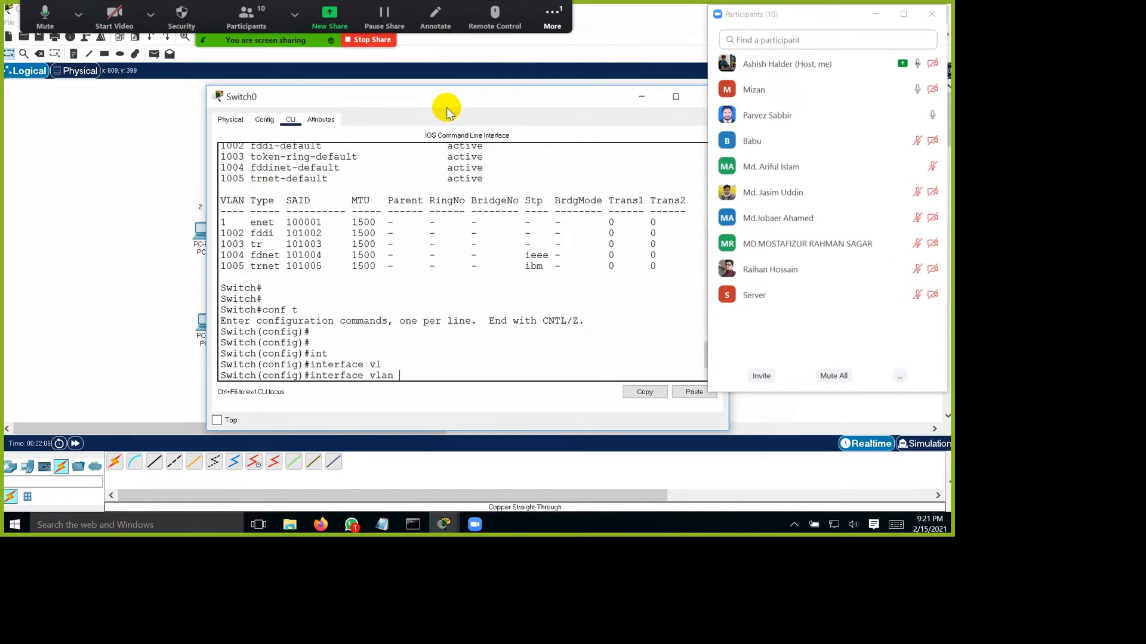
type("1")
key("Return")
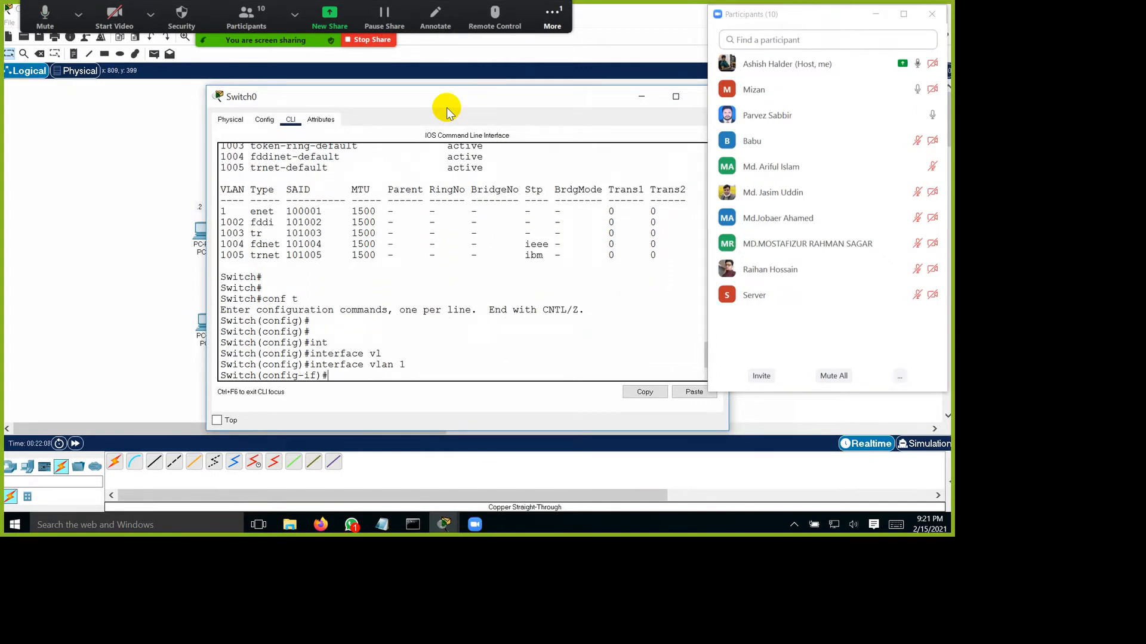
type("ip add")
key("Tab")
type("192.168.10.")
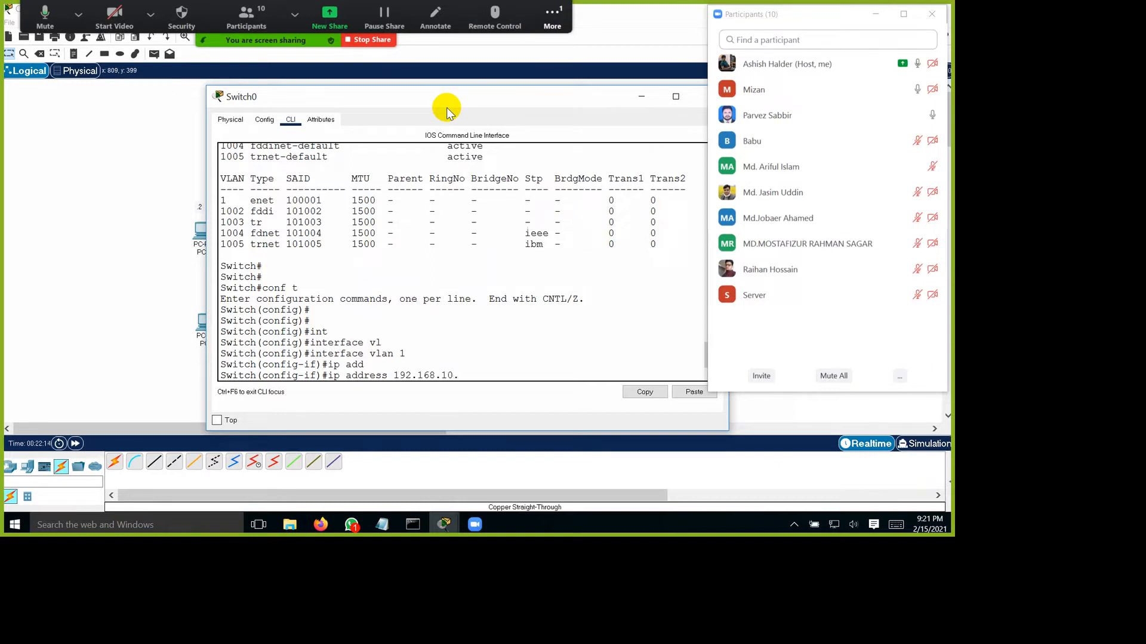
type("10 255.255.255.0")
key("Return")
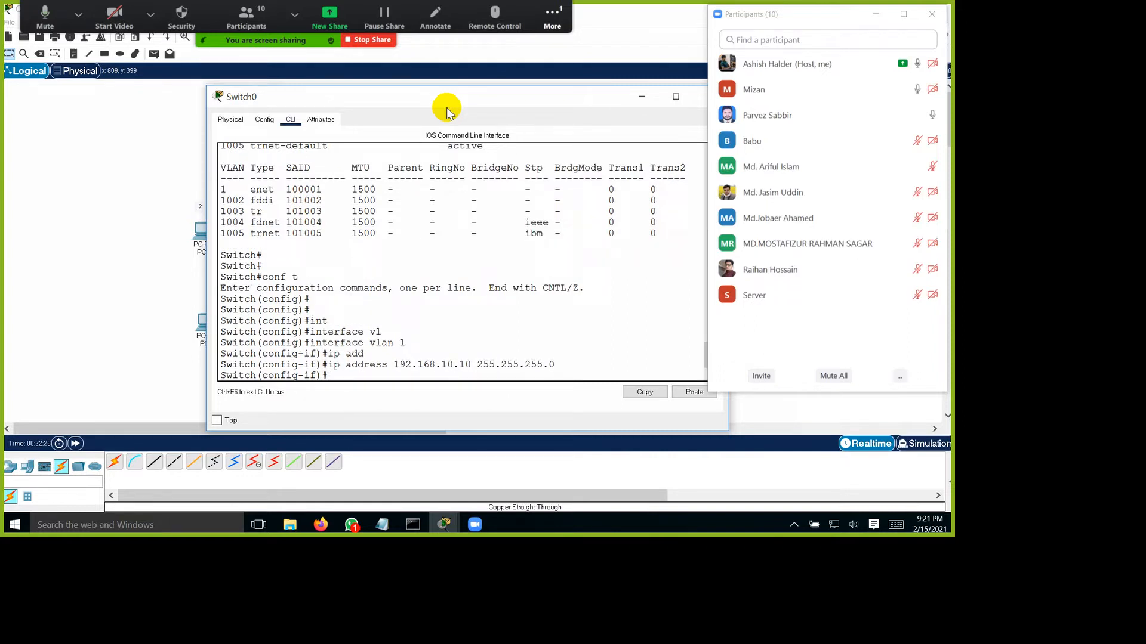
Step: Enable the VLAN 1 interface with no shutdown and exit to global configuration mode
type("no shut")
key("Tab")
key("Return")
key("Return")
type("exit")
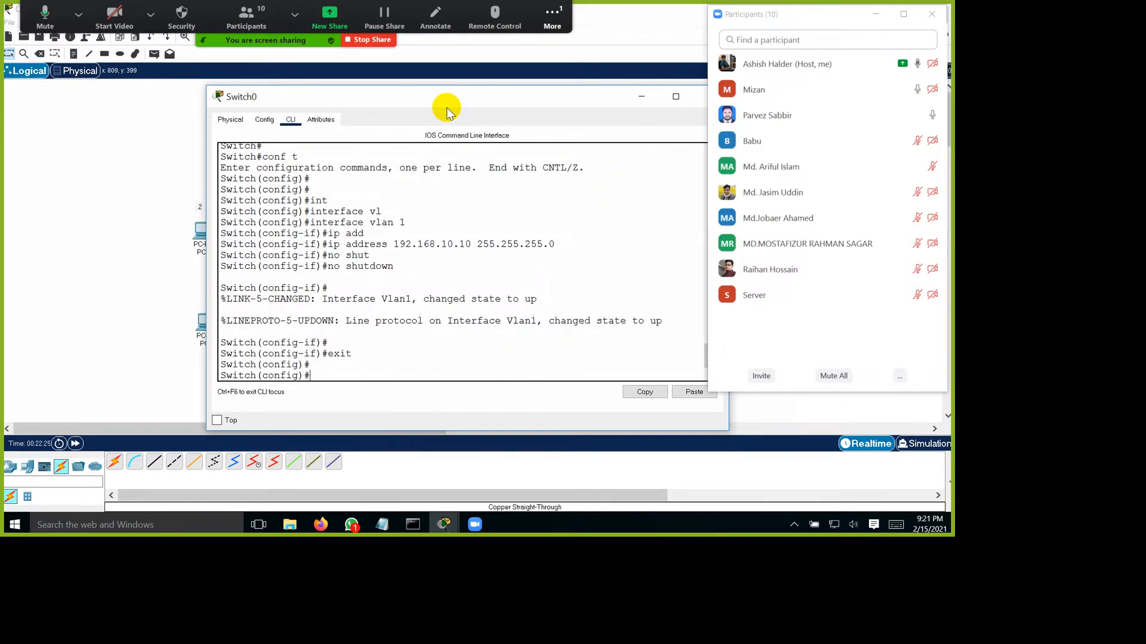
Step: Set Switch0's default gateway to 192.168.10.1
type("ip def")
key("Tab")
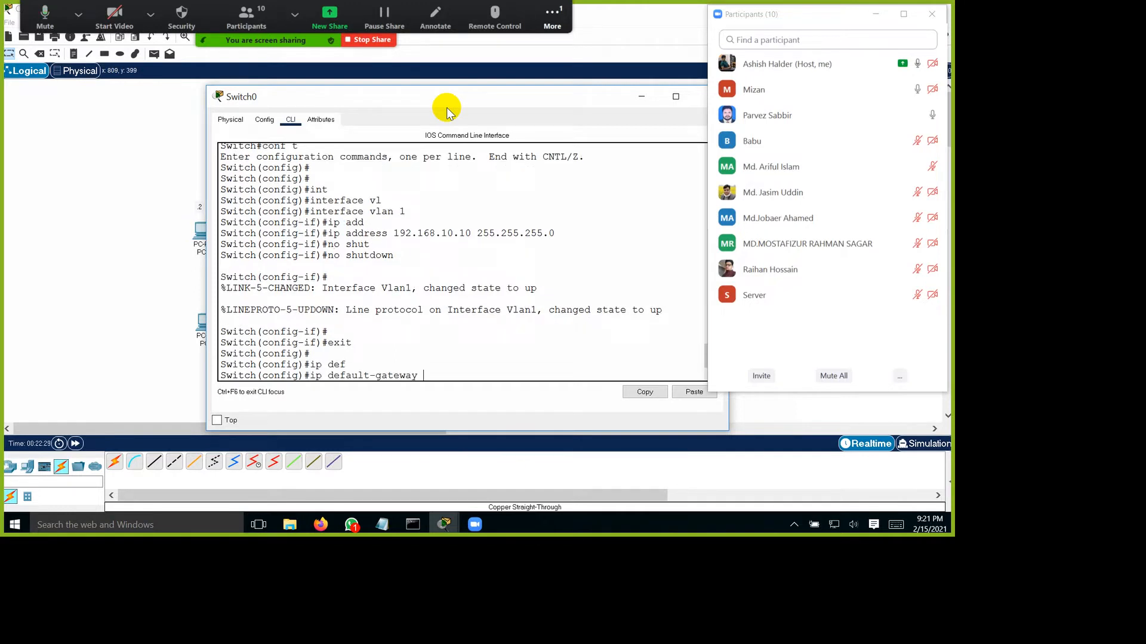
type("192.168.10.")
type("1")
key("Return")
key("Return")
key("Return")
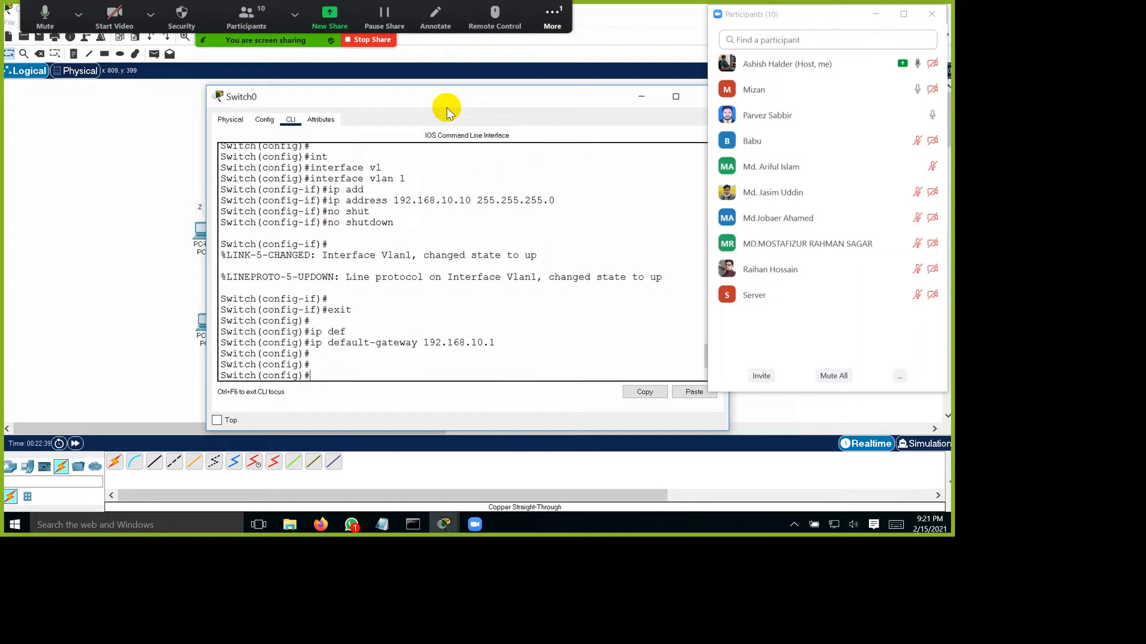
Step: Change the switch's hostname to BRACSW
type("host")
key("Tab")
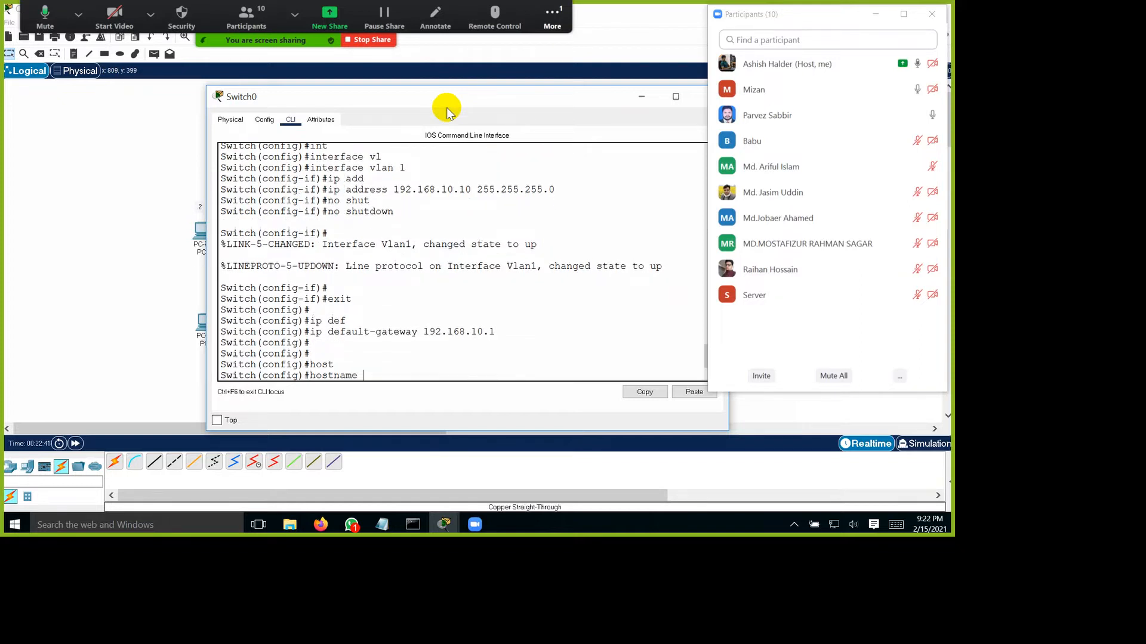
type("BRACSW")
key("Return")
key("Return")
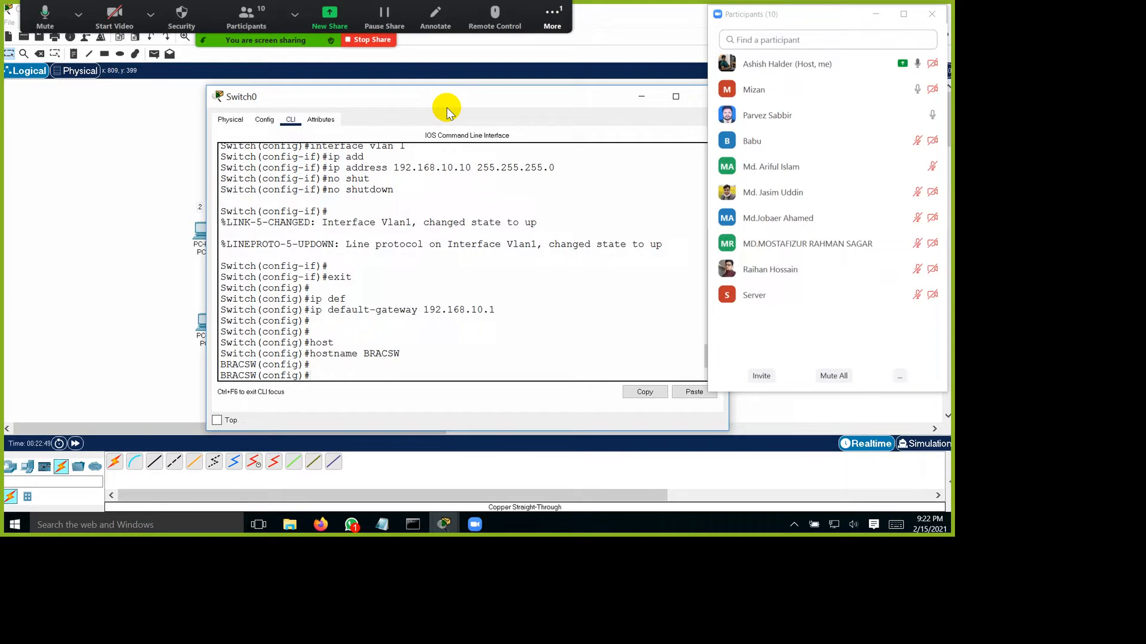
Step: Enter line configuration mode for the switch's VTY lines 0 to 2
type("line")
key("Tab")
type("vt")
key("Tab")
type("0")
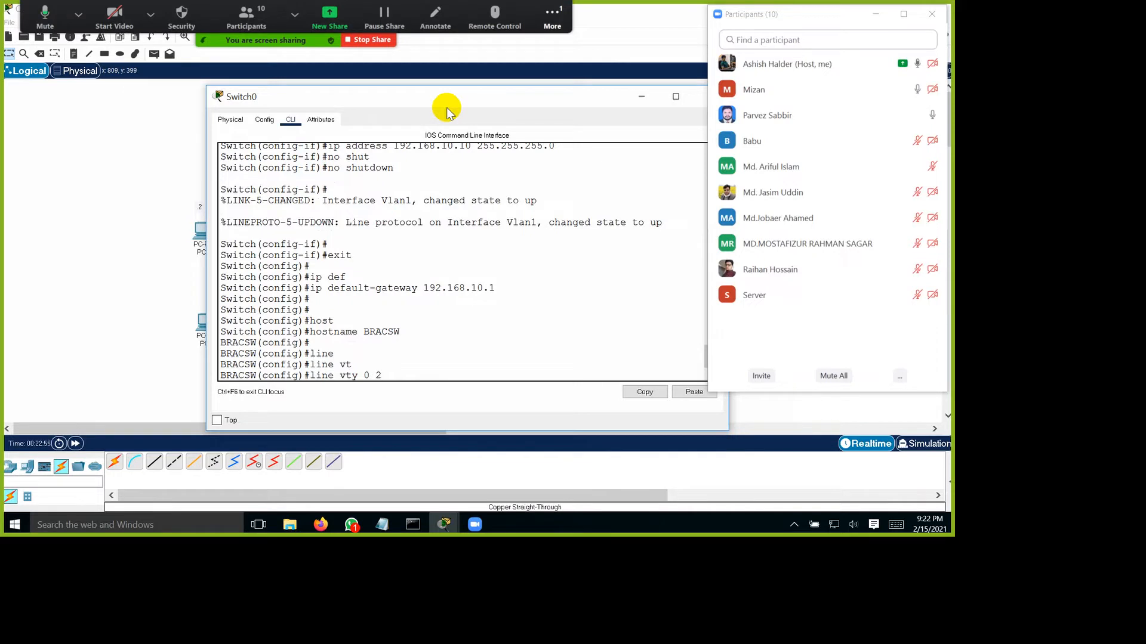
key("Return")
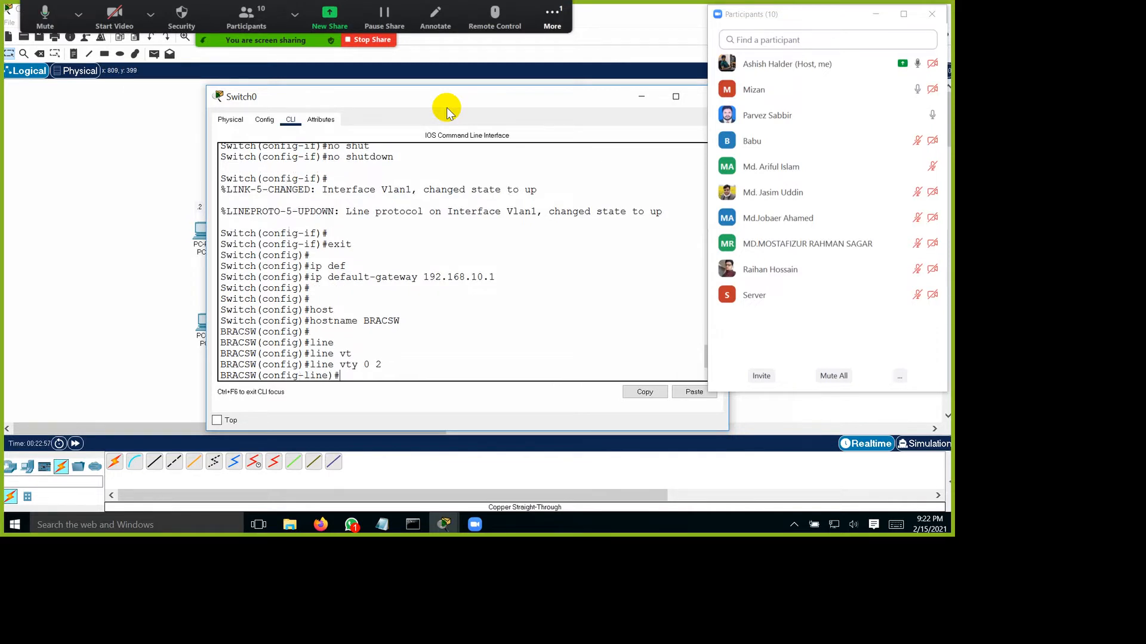
Step: Set the VTY line password, enable login on these lines, and exit to global configuration mode
type("pass")
key("Tab")
type("cisco")
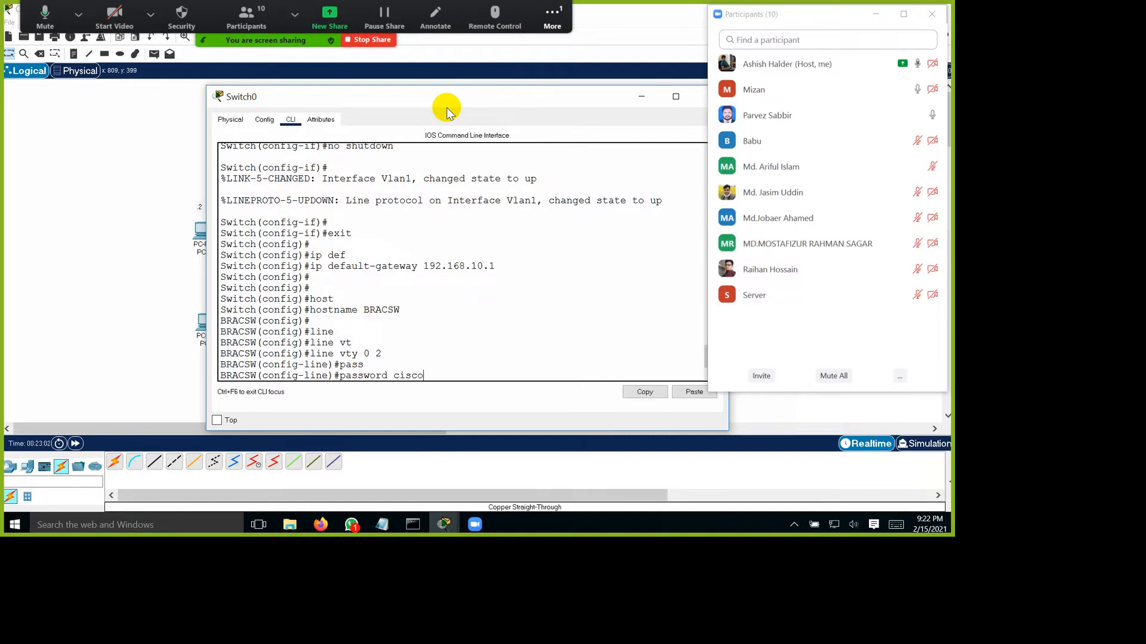
key("Return")
type("login")
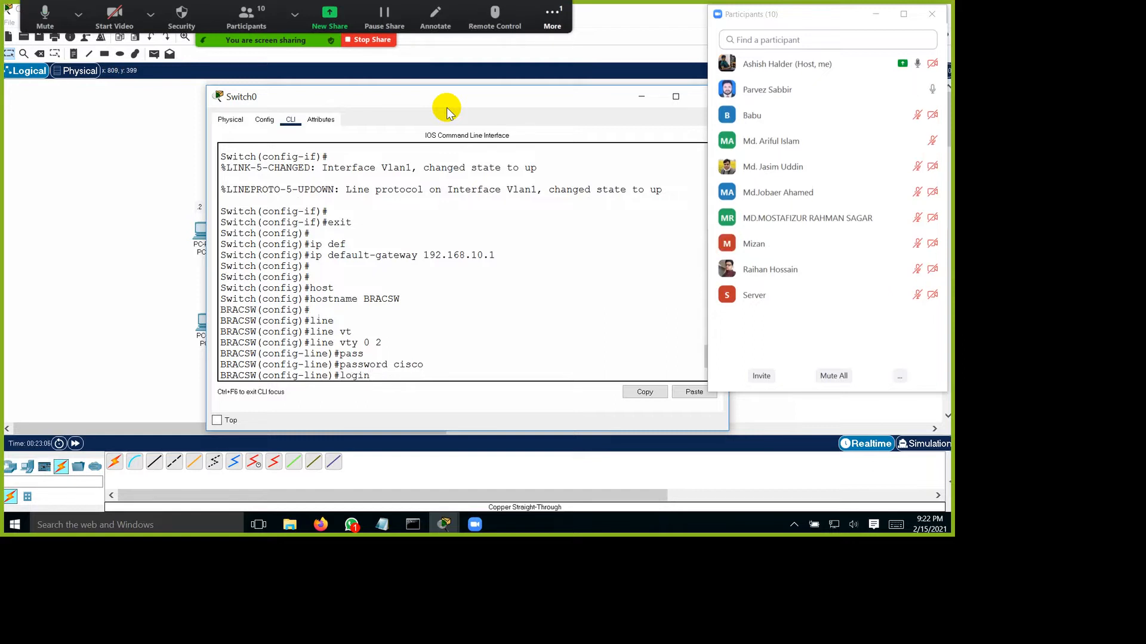
key("Return")
type("exit")
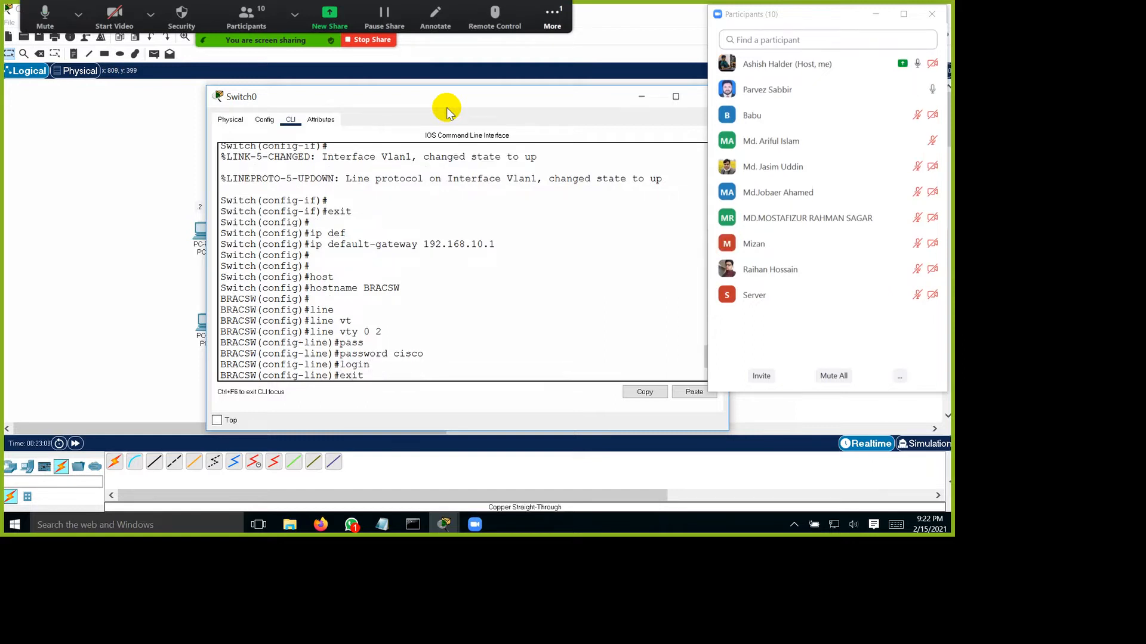
key("Return")
key("Return")
key("Return")
Step: Set the switch's enable secret password in global configuration mode
type("ena")
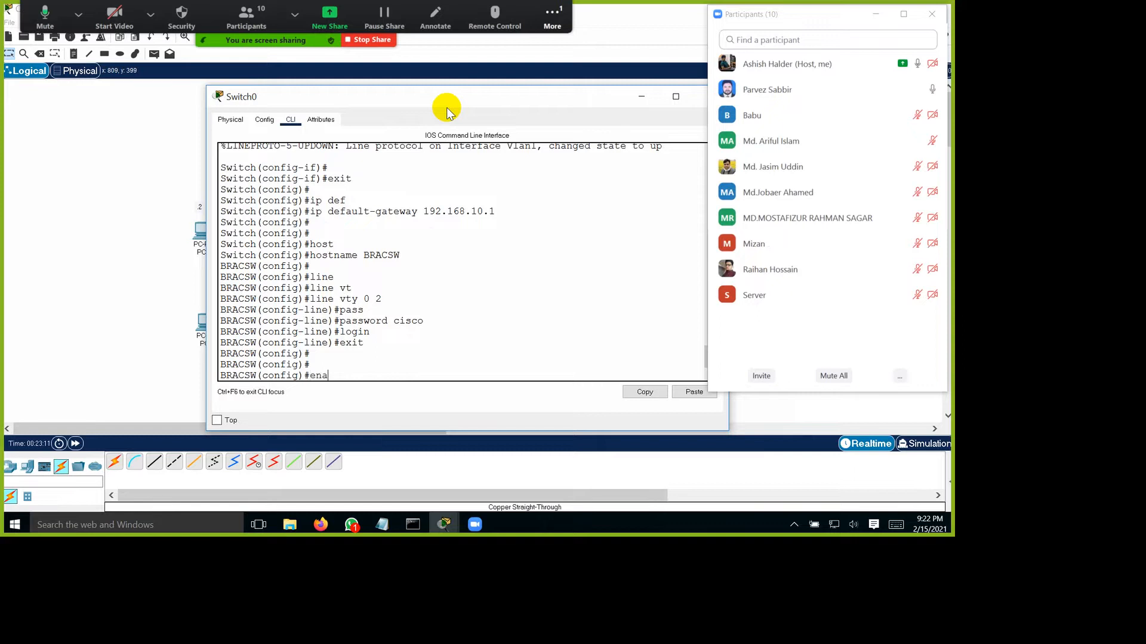
key("Tab")
type("sec")
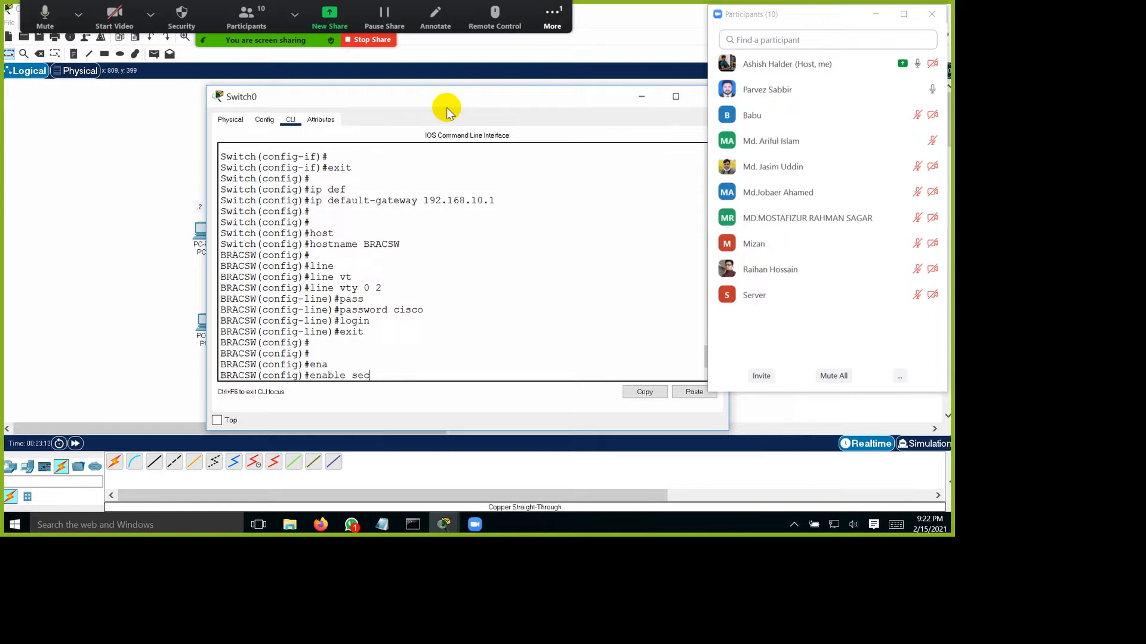
key("Tab")
type("cisco")
key("Return")
key("Return")
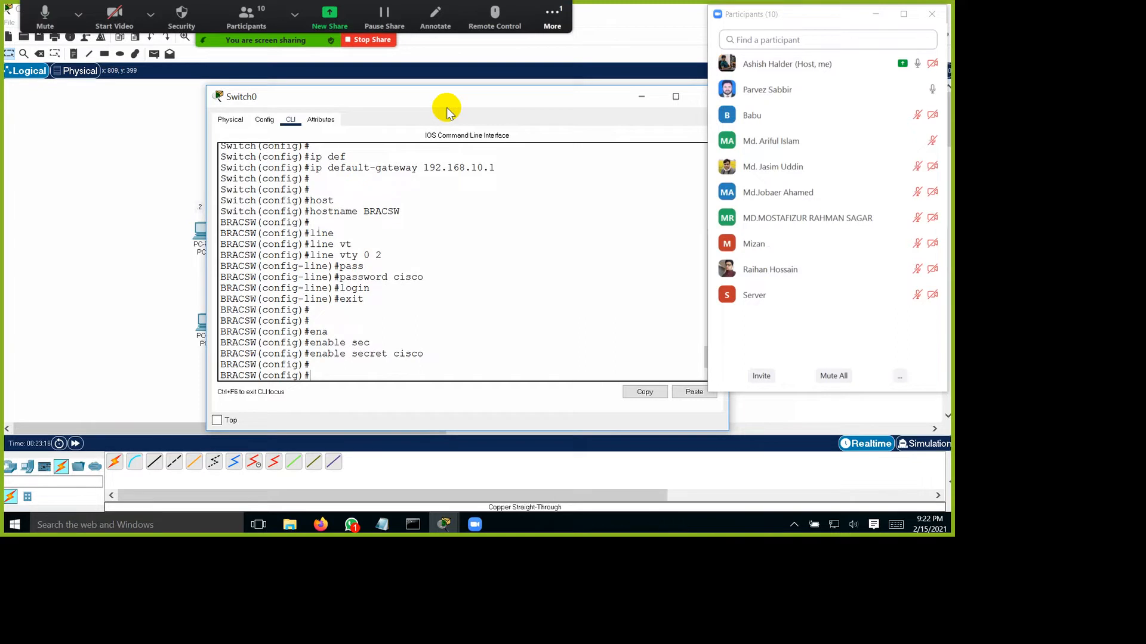
Step: Review the commands entered on the switch, highlight the VLAN 1 ip address command, and minimize Switch0's window
scroll(474, 203, "up", 2)
scroll(474, 203, "up", 6)
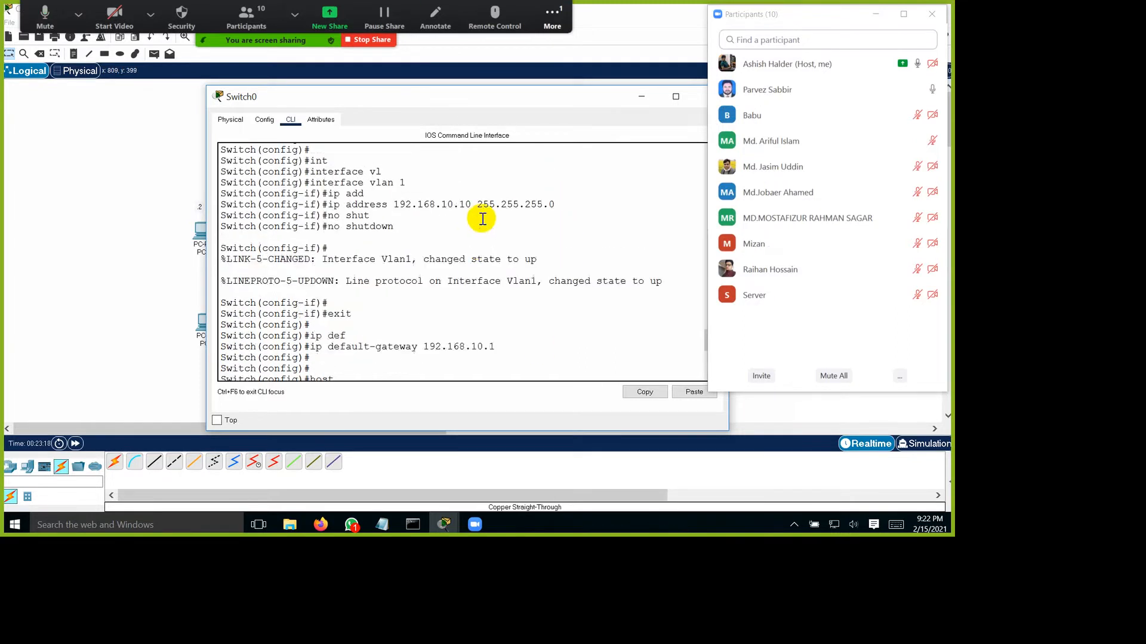
left_click_drag(401, 356, 670, 350)
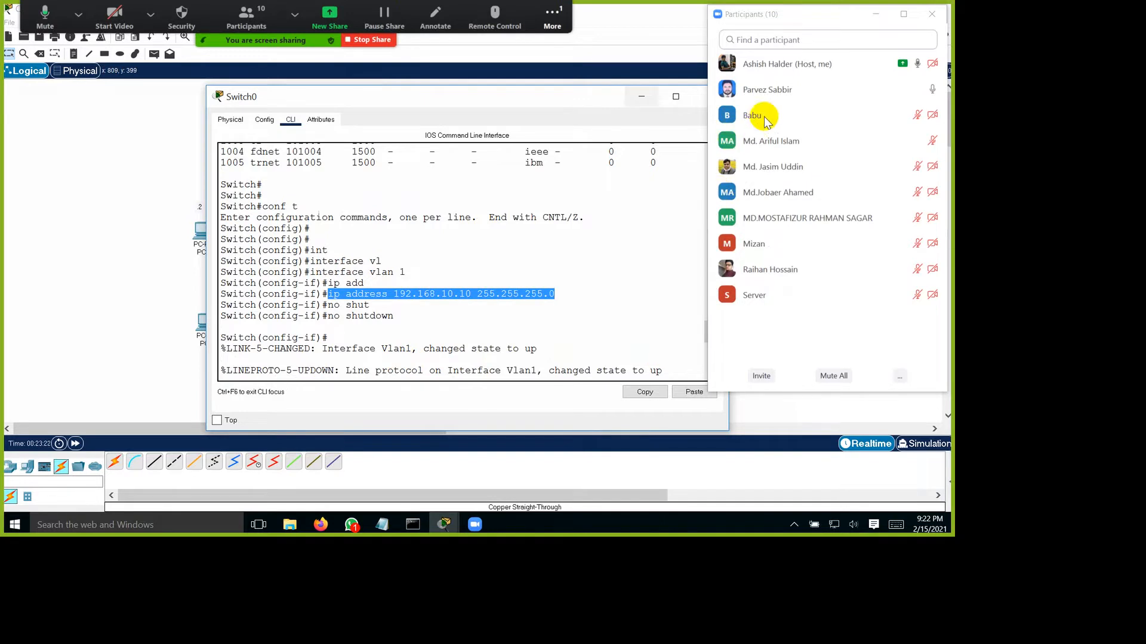
left_click(642, 96)
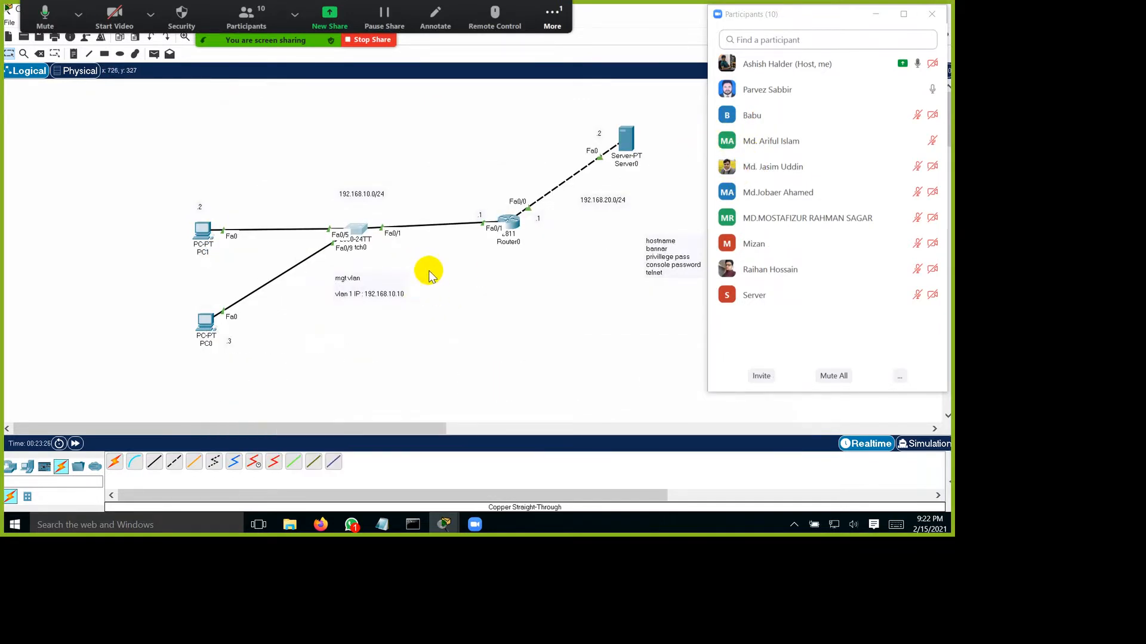
Step: Start a Telnet session to 192.168.10.10 from PC0's Command Prompt
left_click(251, 387)
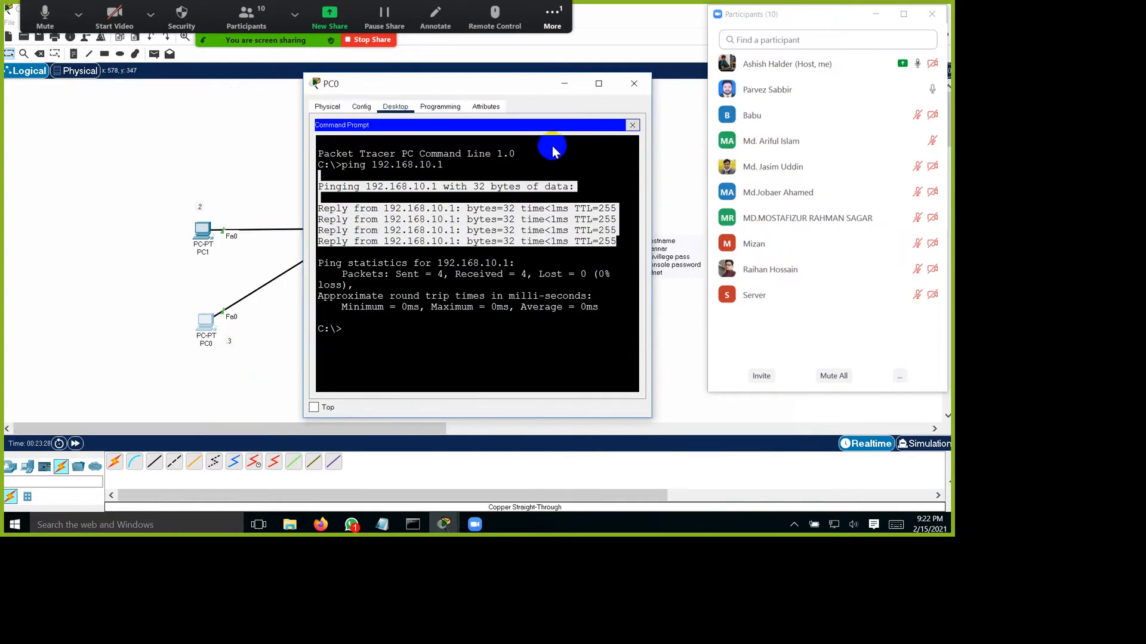
left_click(439, 394)
type("telnet")
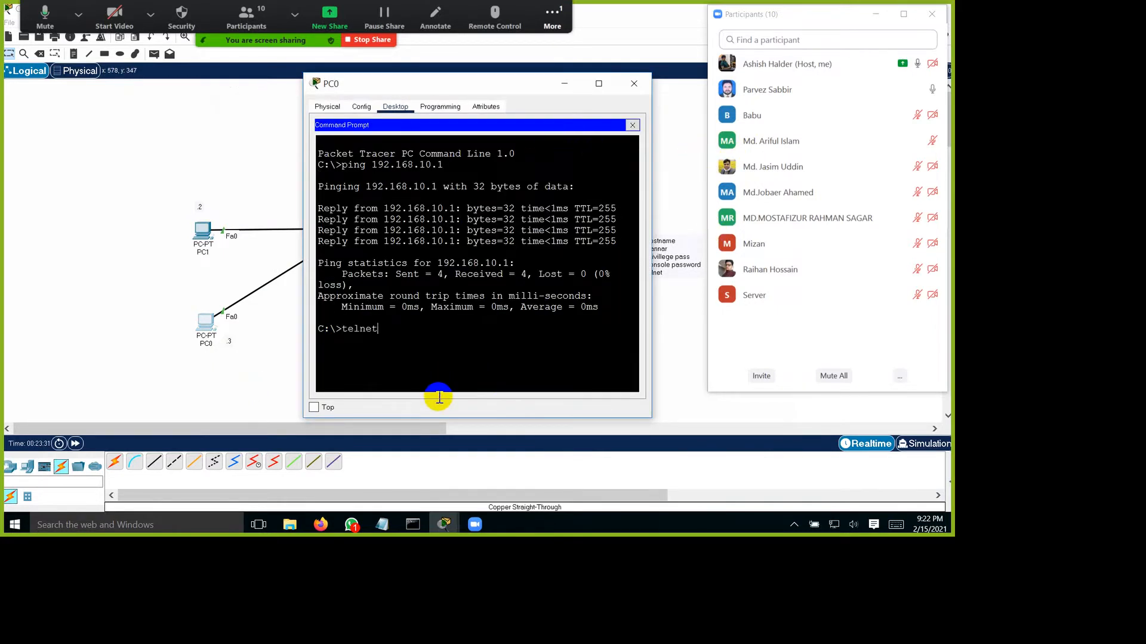
type(" 192.168.10.10")
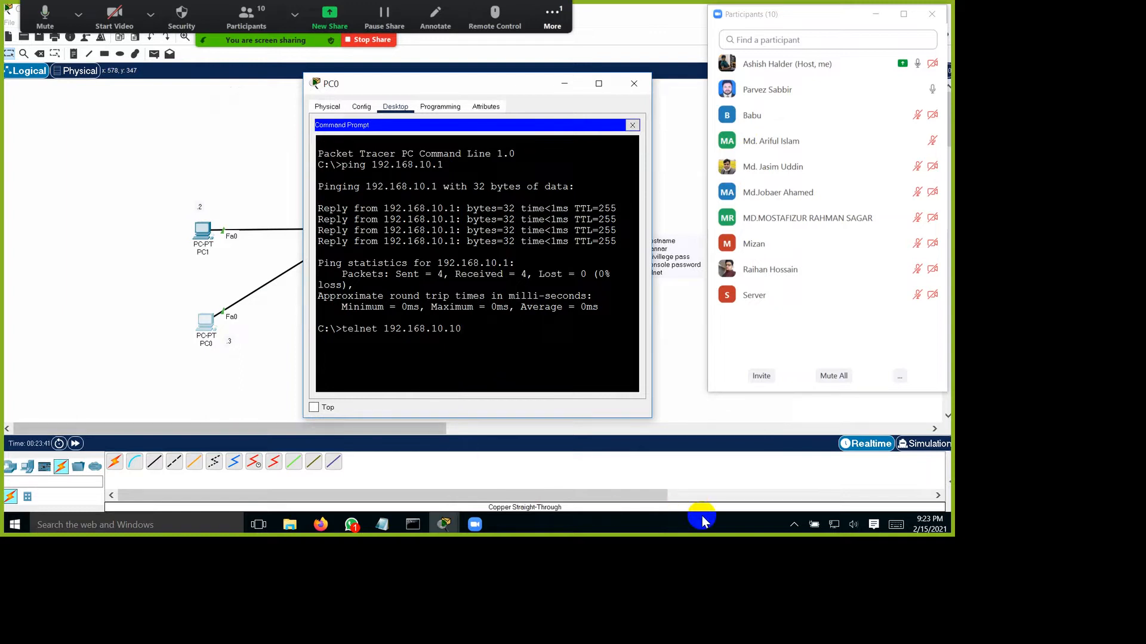
key("Return")
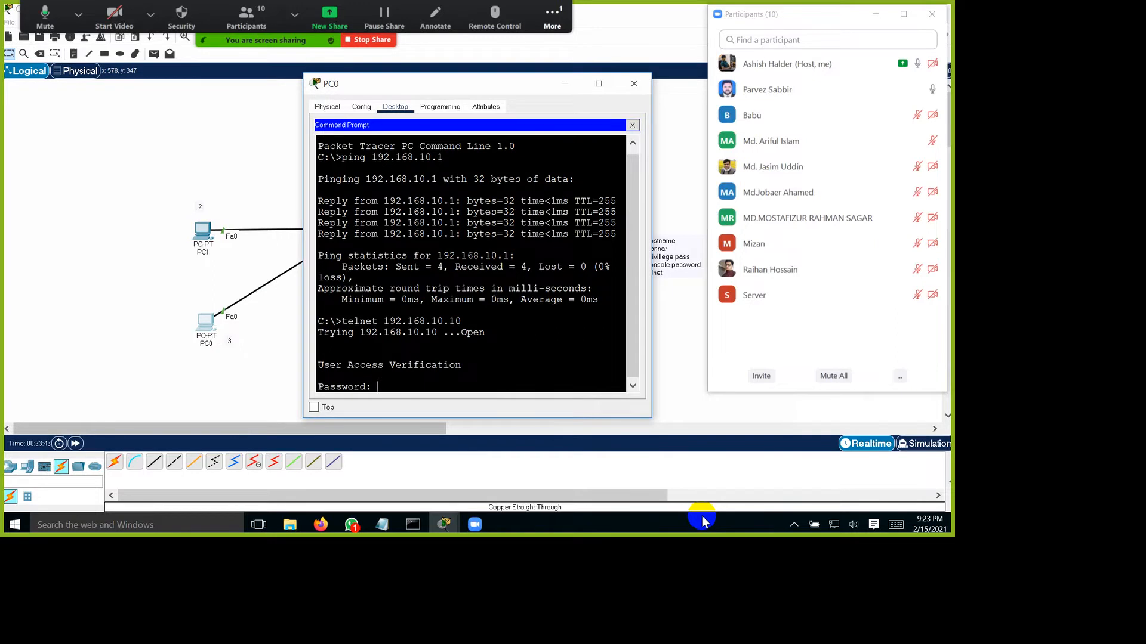
Step: Log in to the switch over Telnet with the VTY password and enter privileged EXEC mode with the enable secret
key("Return")
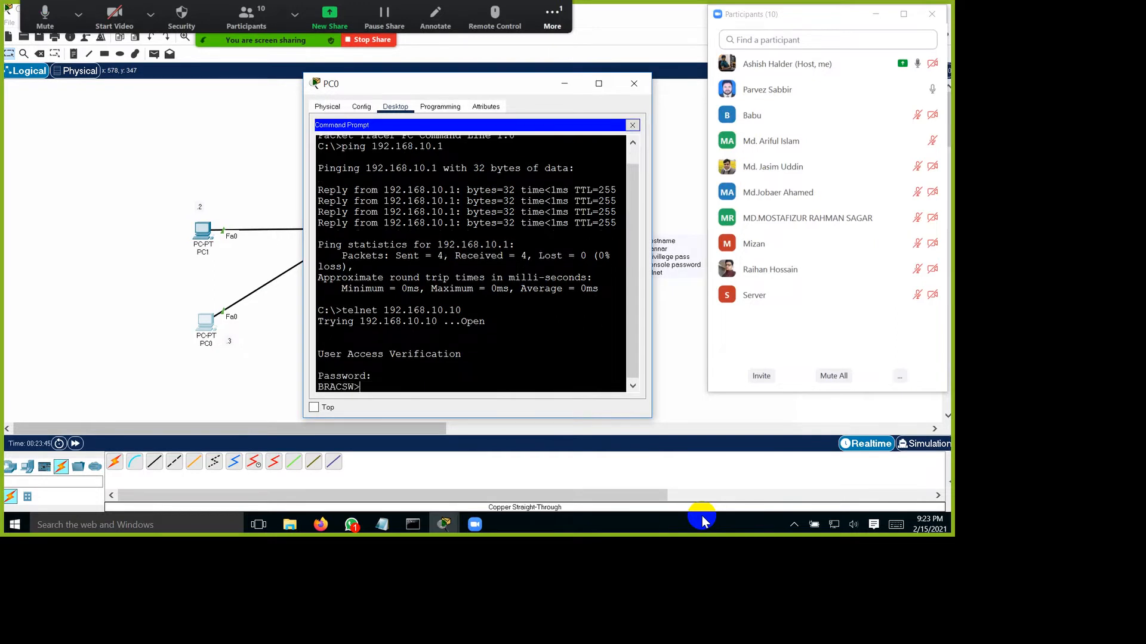
type("en")
key("Return")
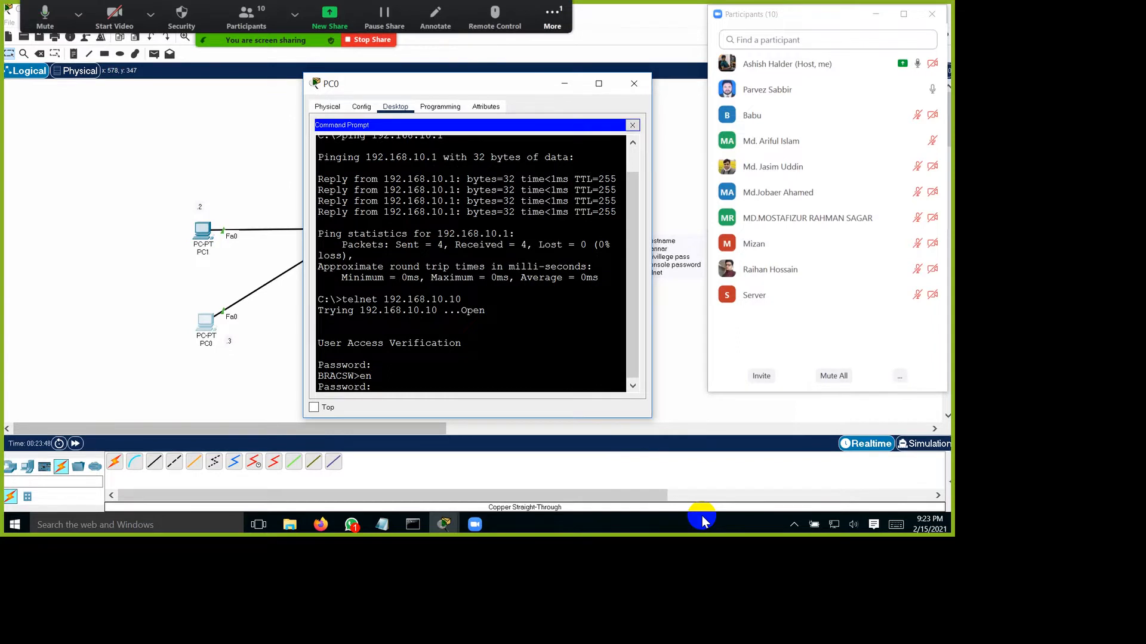
key("Return")
key("Return")
key("Return")
key("Return")
key("Return")
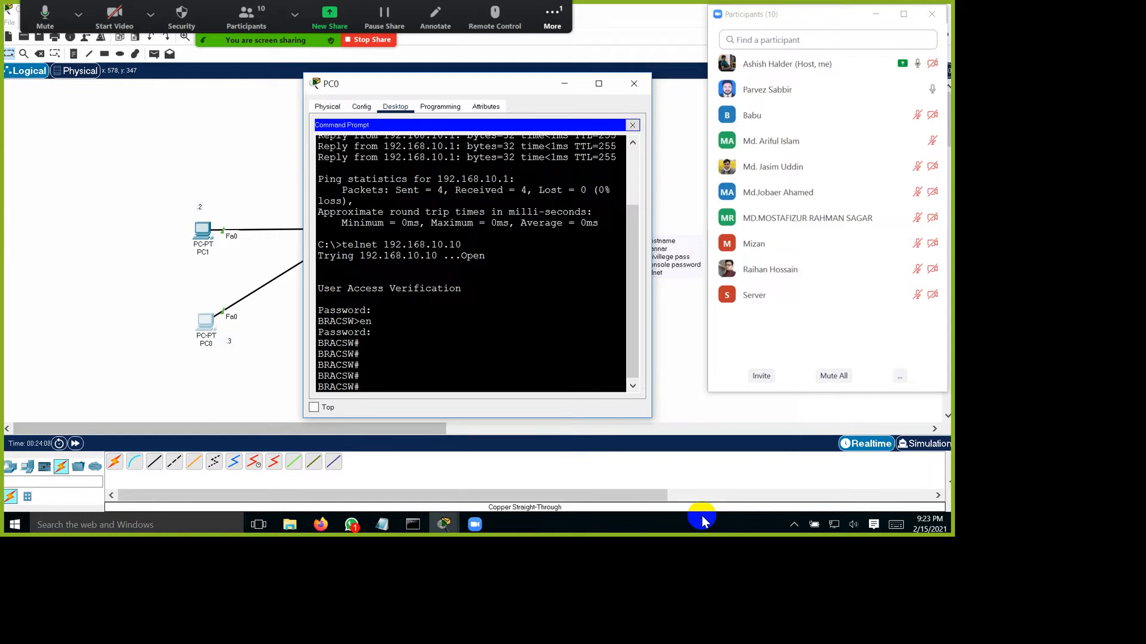
Step: Close PC0's window and bring Switch0's command line window back up
left_click(634, 84)
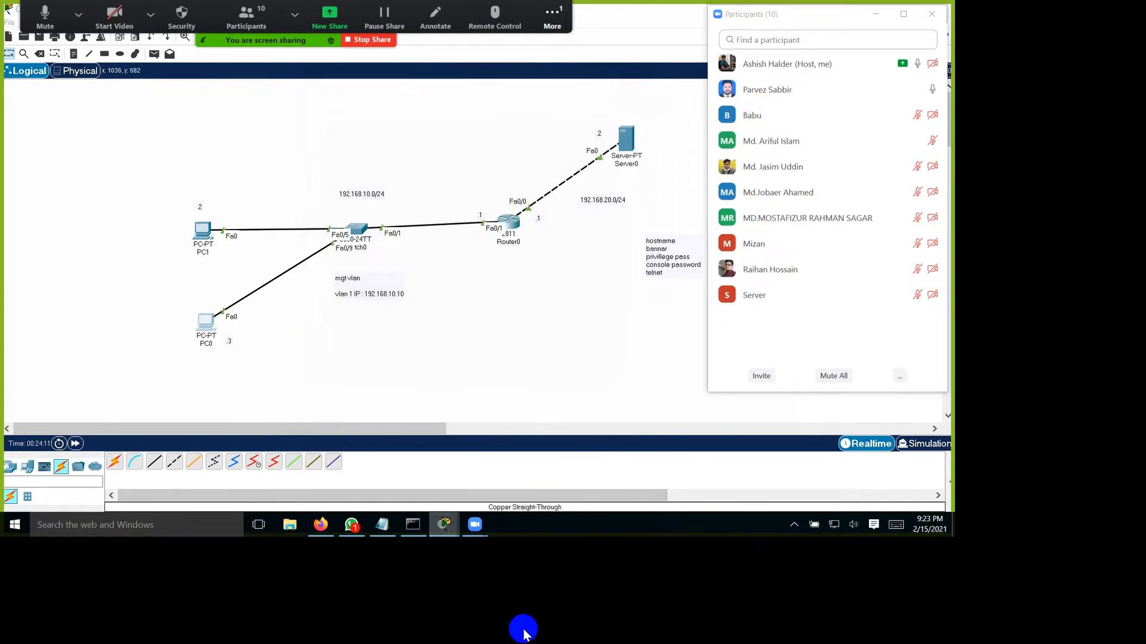
mouse_move(443, 524)
left_click(695, 472)
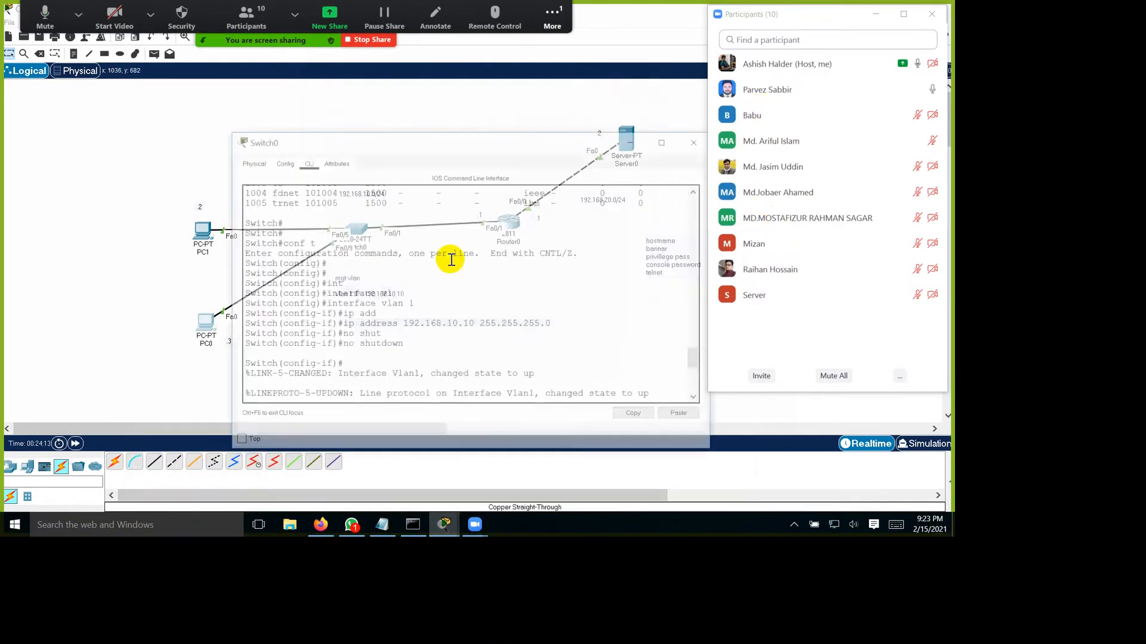
Step: Copy Switch0's command-line history from the show vlan command through the enable secret command
scroll(450, 260, "up", 15)
scroll(440, 261, "down", 6)
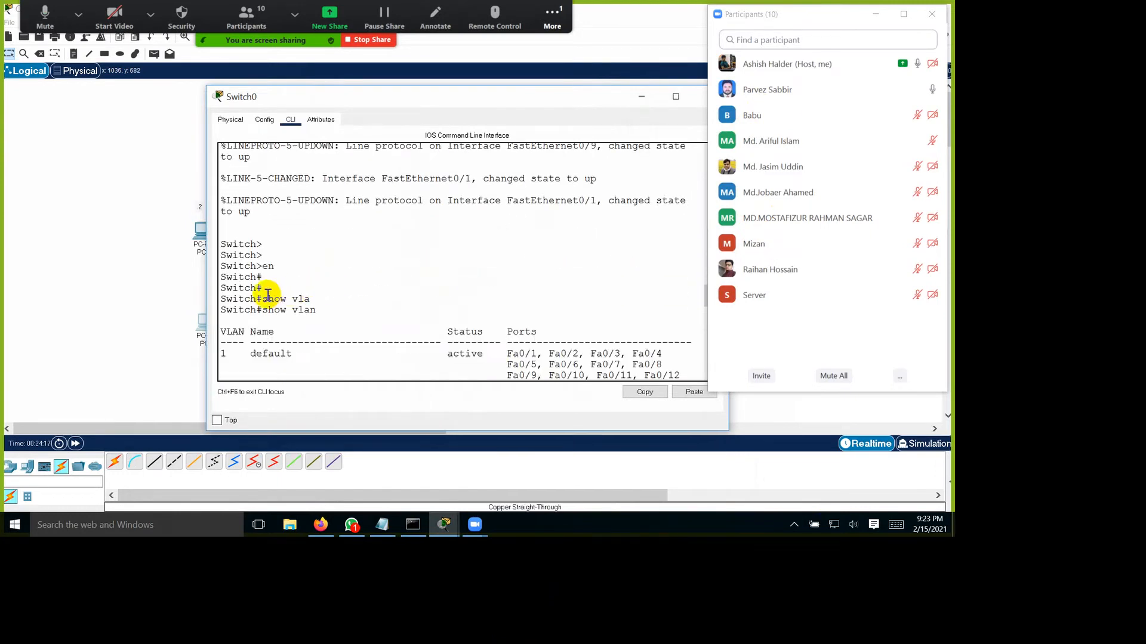
left_click_drag(267, 296, 418, 489)
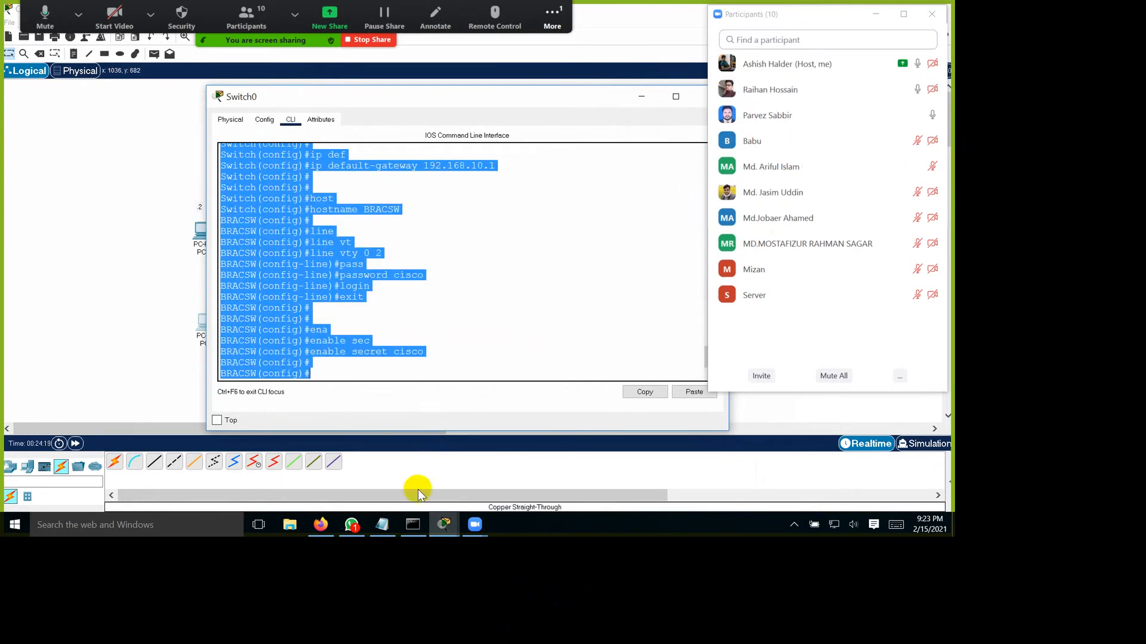
right_click(317, 299)
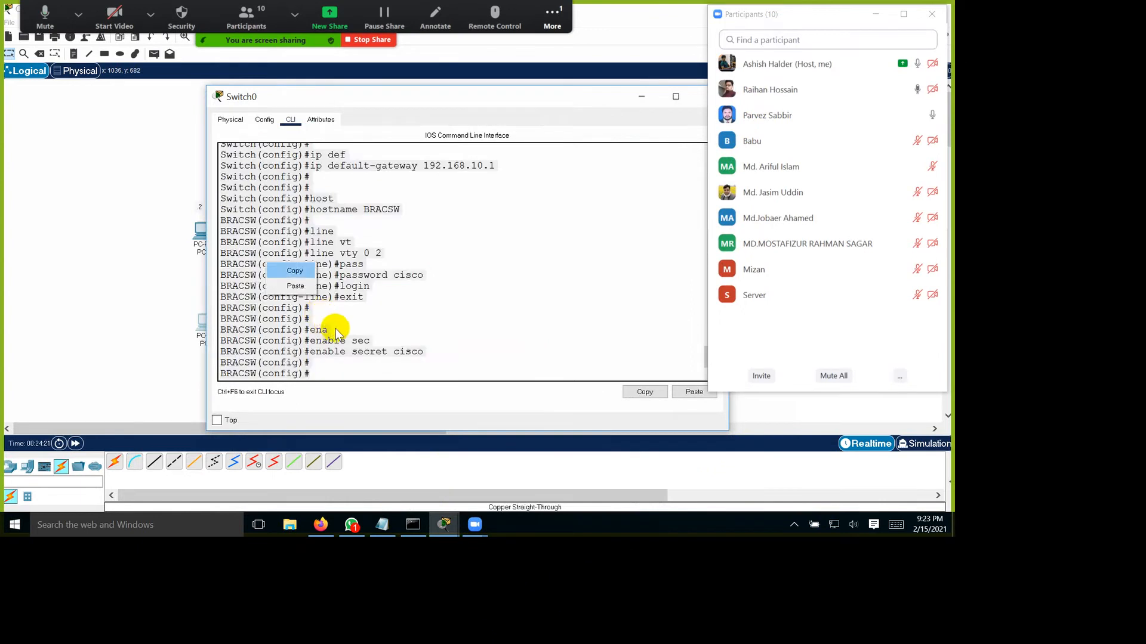
left_click(288, 272)
Step: Switch to Notepad and paste the copied Switch0 commands on a new line below the router's configuration notes
left_click(382, 524)
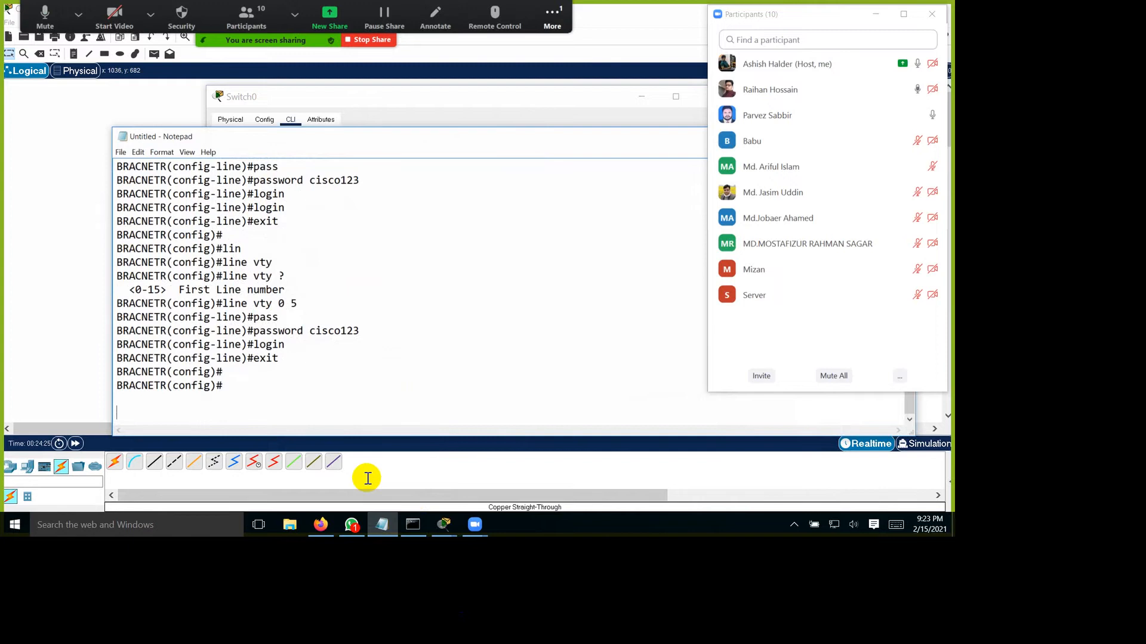
key("Return")
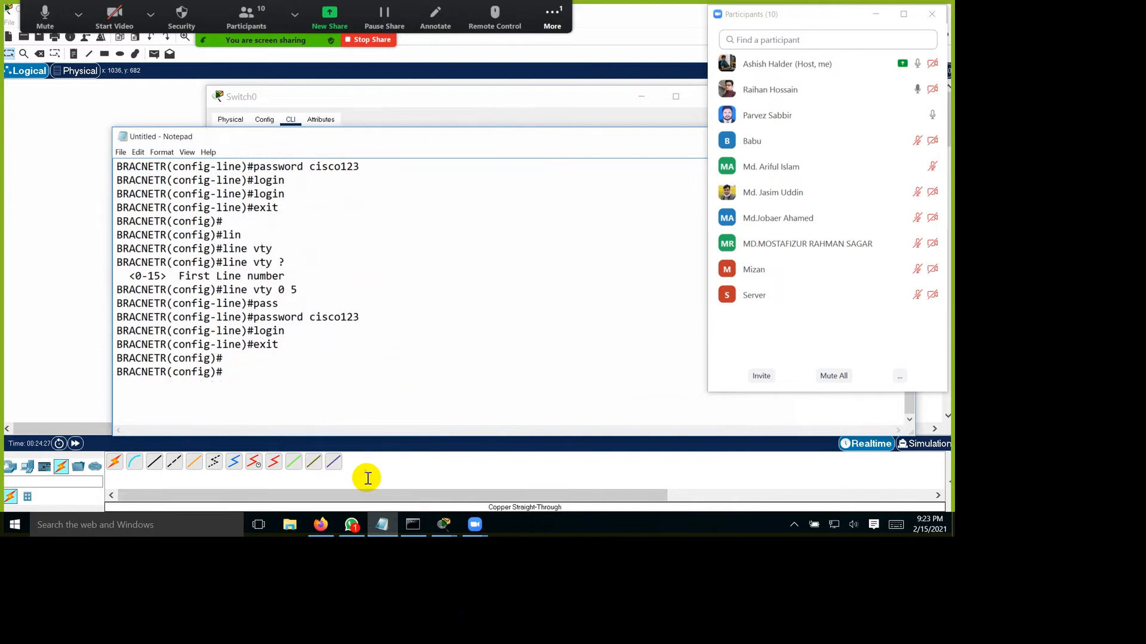
key("ctrl+v")
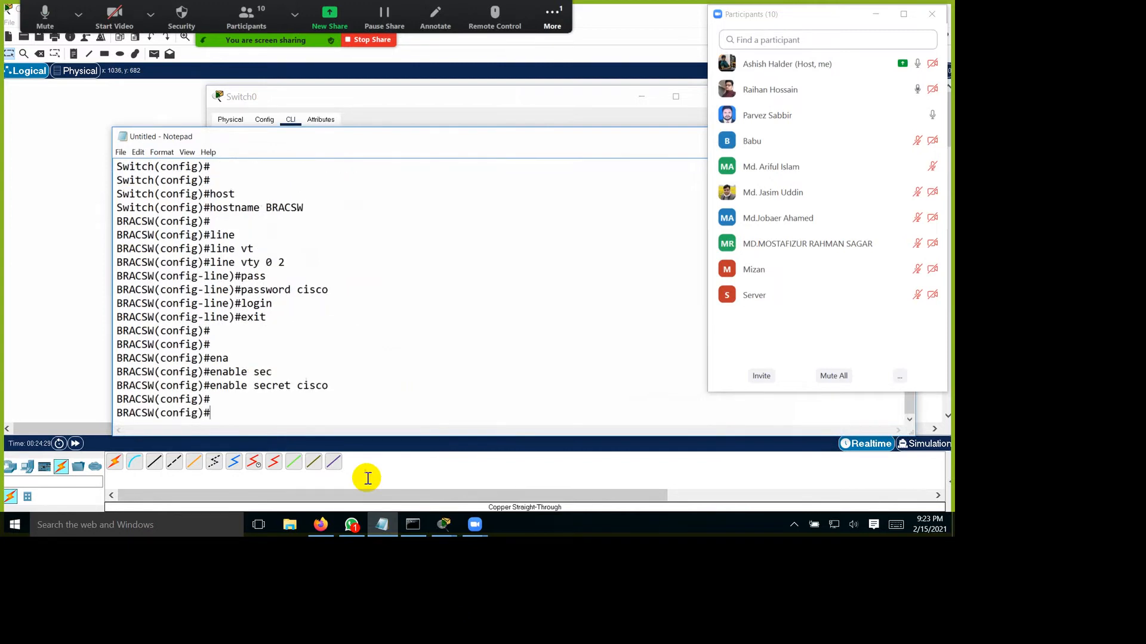
scroll(367, 478, "down", 1)
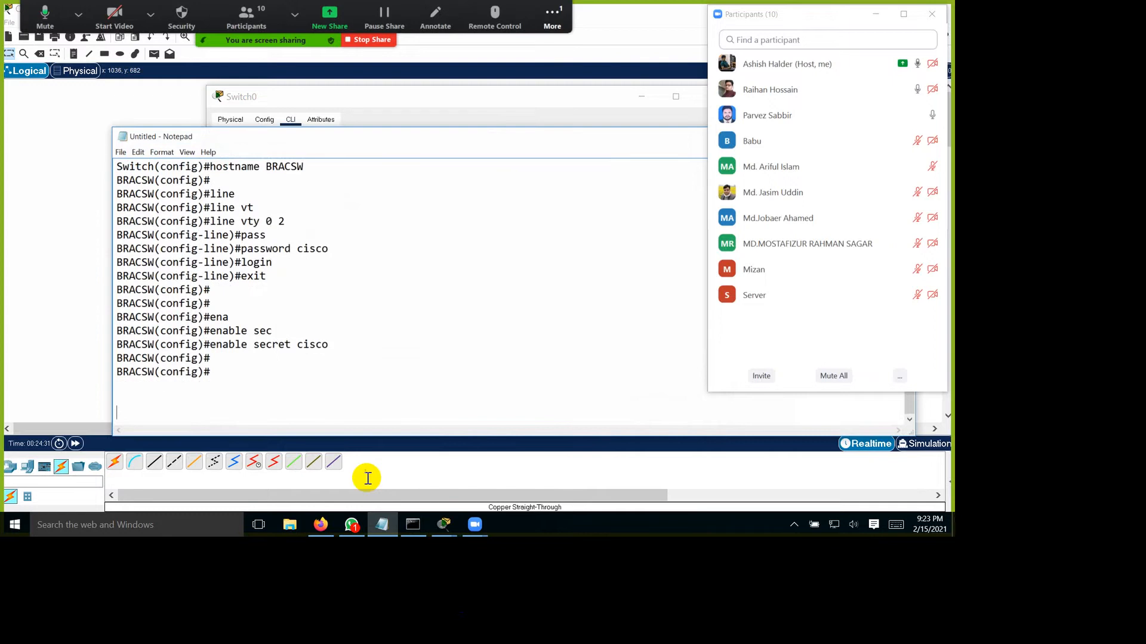
Step: Put Notepad away and minimize Switch0's window to return to the network topology
left_click_drag(656, 136, 436, 219)
left_click(583, 159)
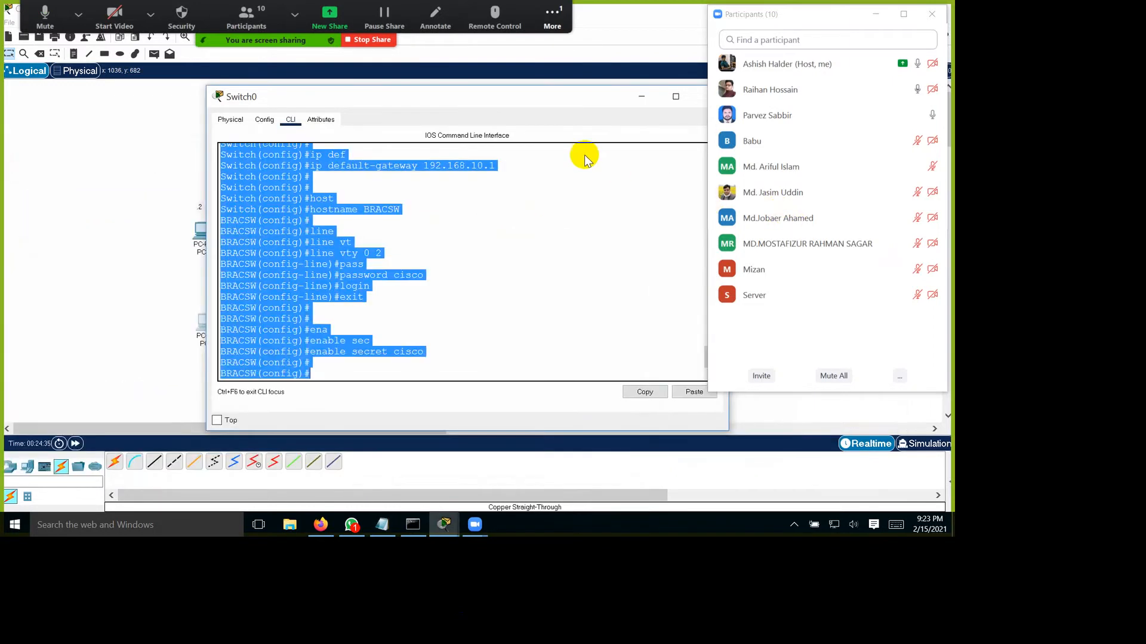
left_click_drag(545, 120, 511, 118)
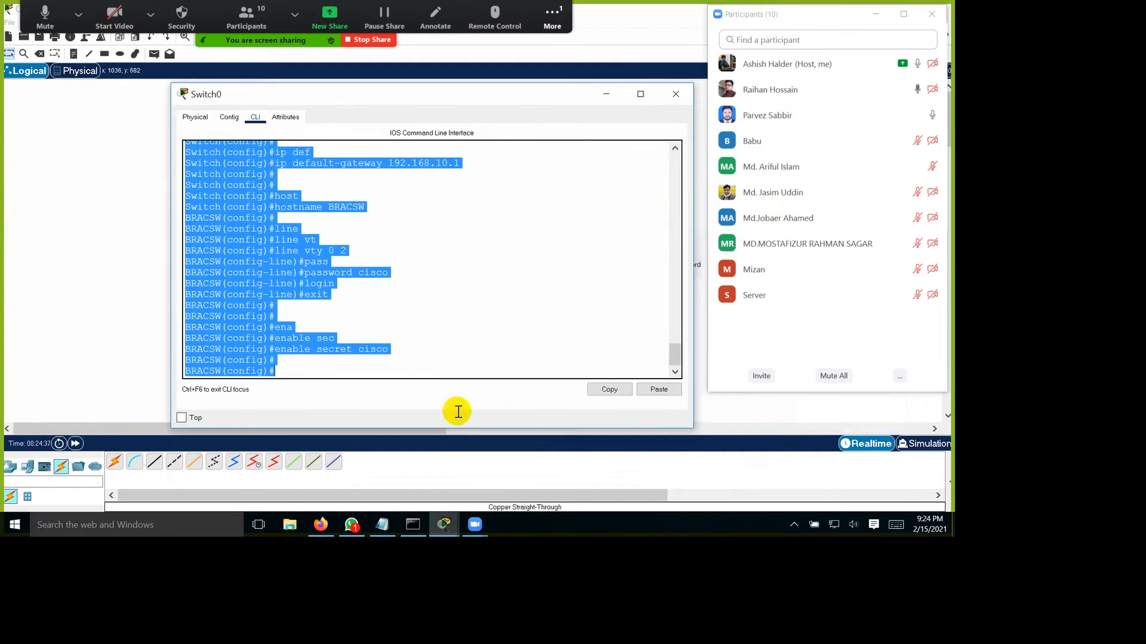
left_click(440, 438)
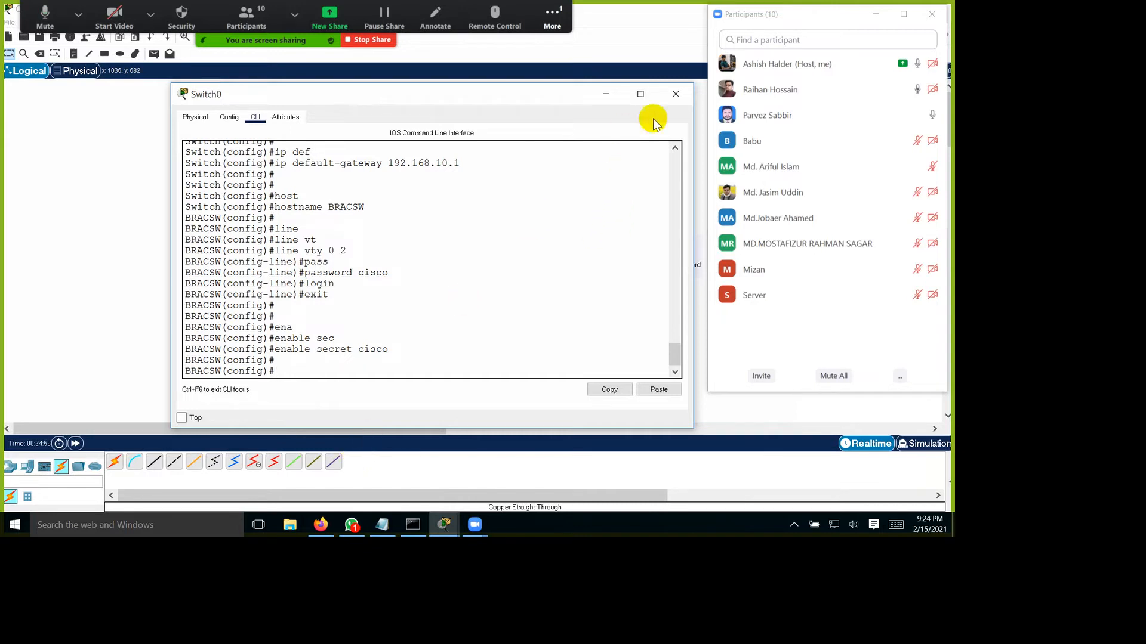
left_click_drag(680, 117, 661, 122)
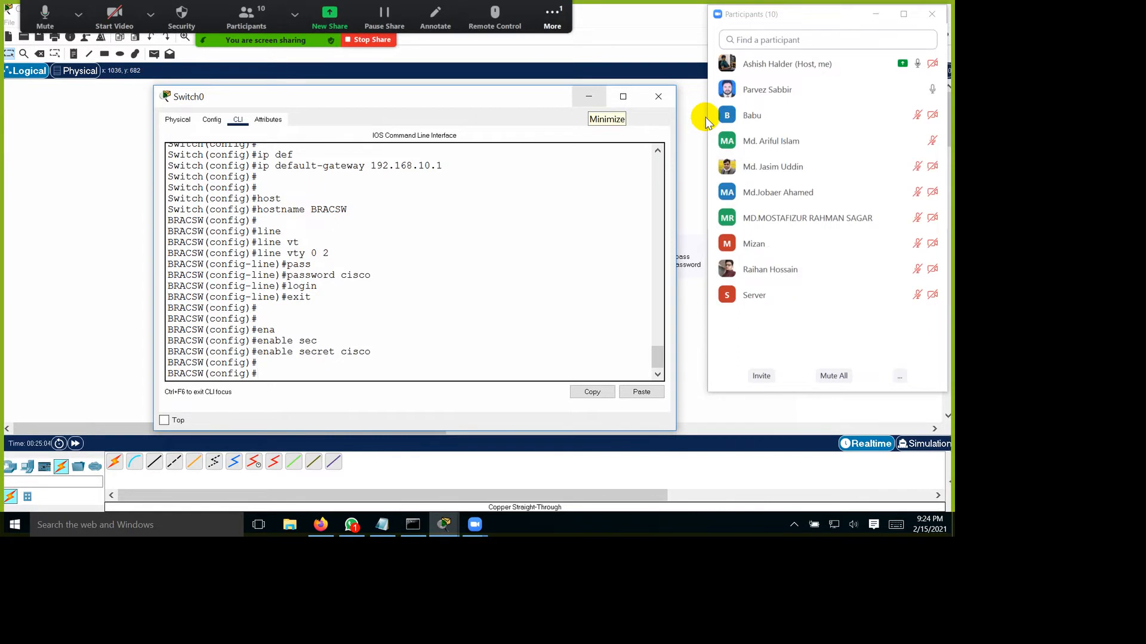
left_click(589, 96)
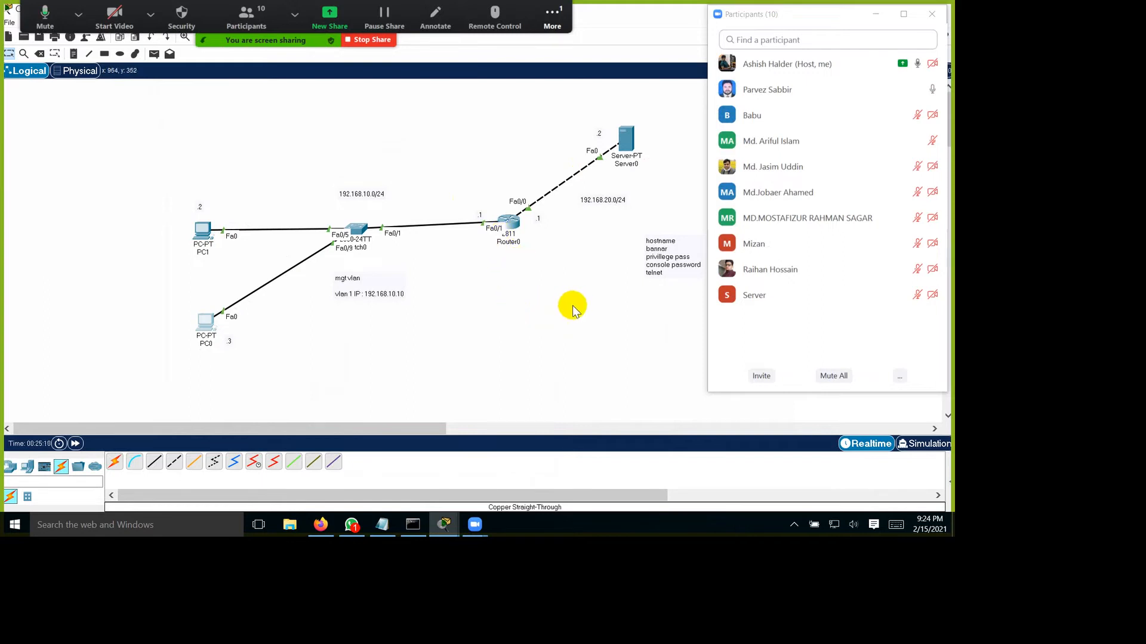
Step: Turn on Zoom's drawing annotation and handwrite an underlined "RAM" above PC1
left_click(436, 19)
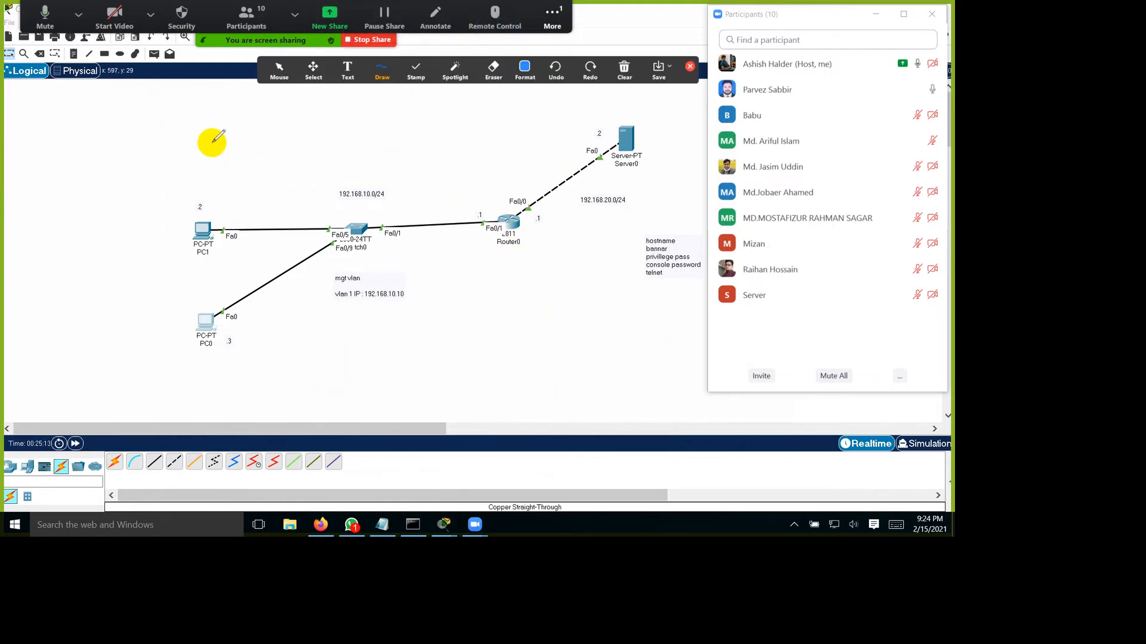
mouse_move(181, 128)
left_mouse_down()
mouse_move(184, 167)
mouse_move(179, 134)
mouse_move(215, 148)
mouse_move(226, 134)
left_mouse_up()
mouse_move(227, 127)
left_mouse_down()
mouse_move(237, 102)
mouse_move(244, 122)
left_mouse_up()
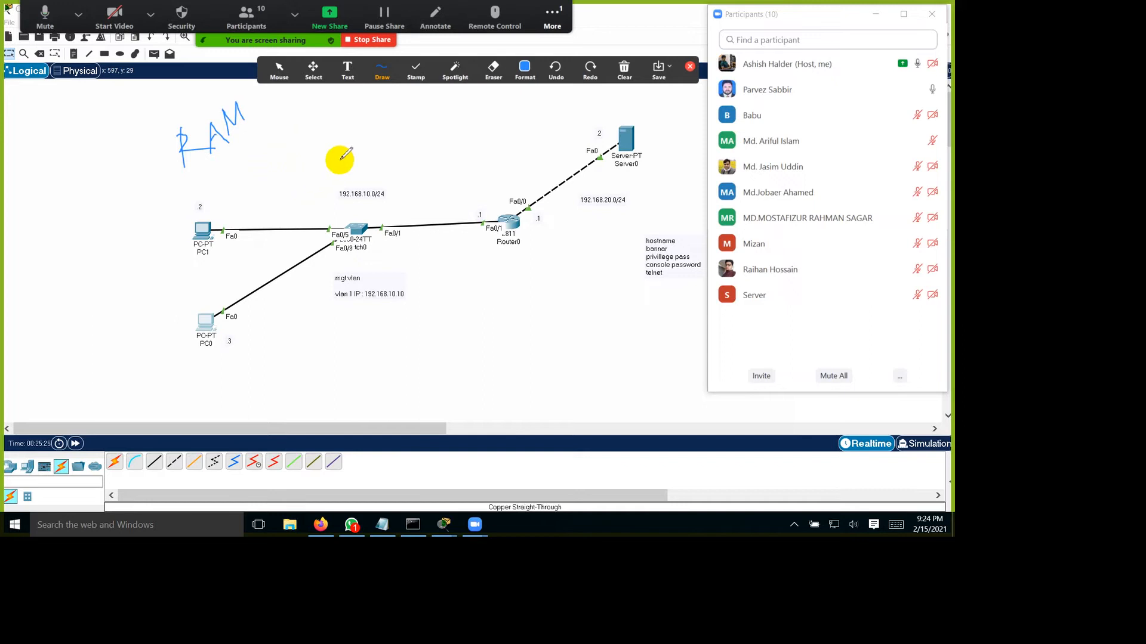
left_click_drag(188, 173, 254, 127)
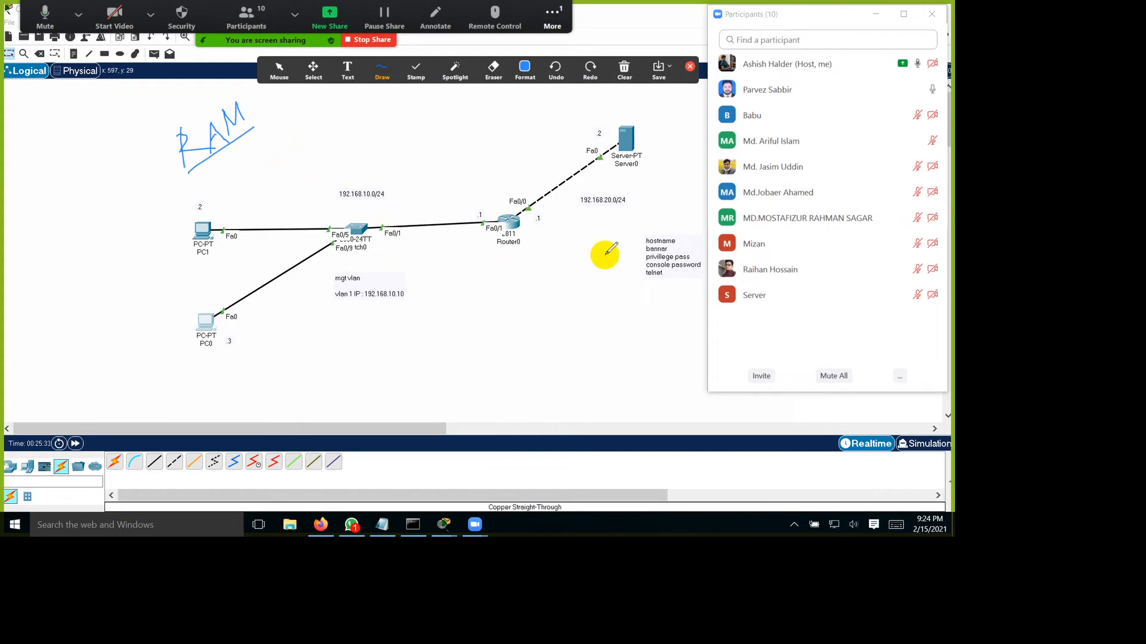
Step: Draw a line linking Router0 and Switch0, and an arrow from "RAM" to a handwritten "HDD"
left_click_drag(508, 216, 490, 172)
mouse_move(357, 229)
left_mouse_down()
mouse_move(403, 148)
mouse_move(479, 171)
left_mouse_up()
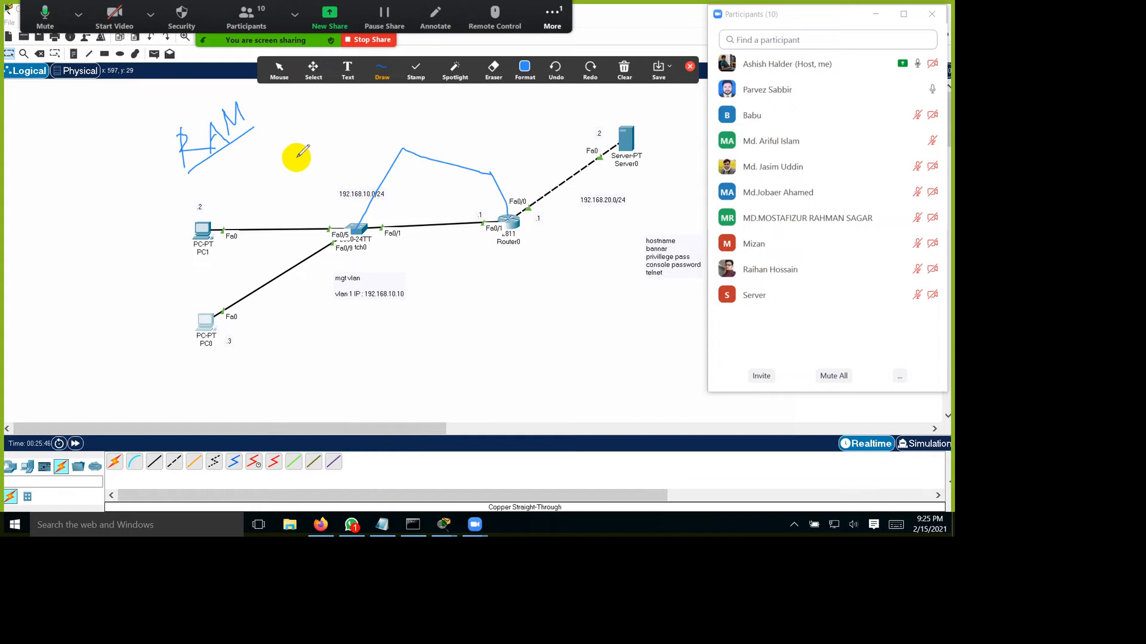
left_click_drag(251, 129, 304, 145)
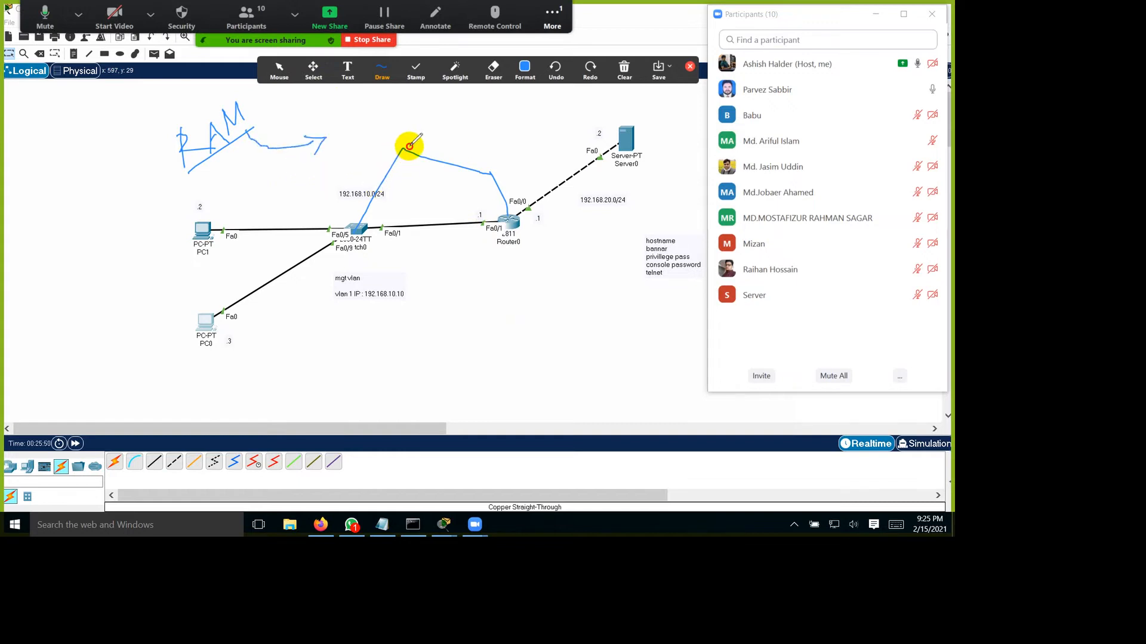
left_click_drag(341, 122, 346, 147)
mouse_move(368, 113)
left_mouse_down()
mouse_move(373, 138)
mouse_move(370, 126)
mouse_move(403, 123)
left_mouse_up()
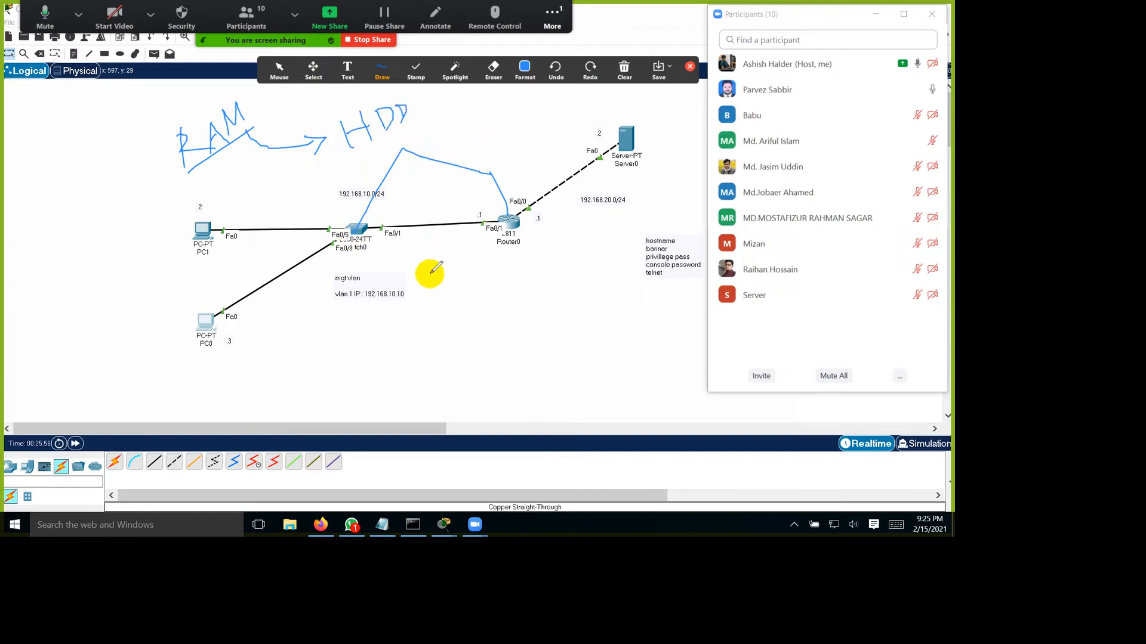
Step: Handwrite a second "RAM" with an arrow to "NVRAM", and sketch connecting arrows beneath both words
mouse_move(216, 196)
left_mouse_down()
mouse_move(225, 213)
mouse_move(289, 232)
mouse_move(311, 209)
mouse_move(317, 238)
mouse_move(345, 225)
mouse_move(348, 205)
mouse_move(377, 217)
mouse_move(534, 176)
mouse_move(529, 197)
mouse_move(567, 154)
mouse_move(597, 169)
mouse_move(624, 141)
mouse_move(661, 156)
mouse_move(655, 117)
mouse_move(667, 141)
mouse_move(696, 110)
mouse_move(700, 126)
left_mouse_up()
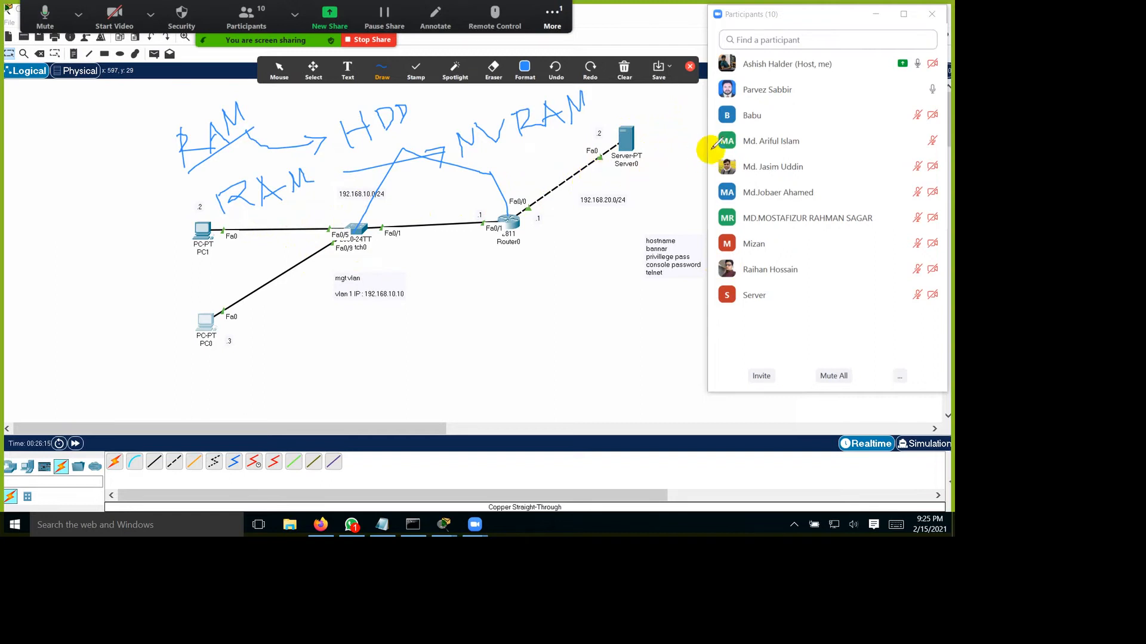
left_click_drag(272, 270, 398, 239)
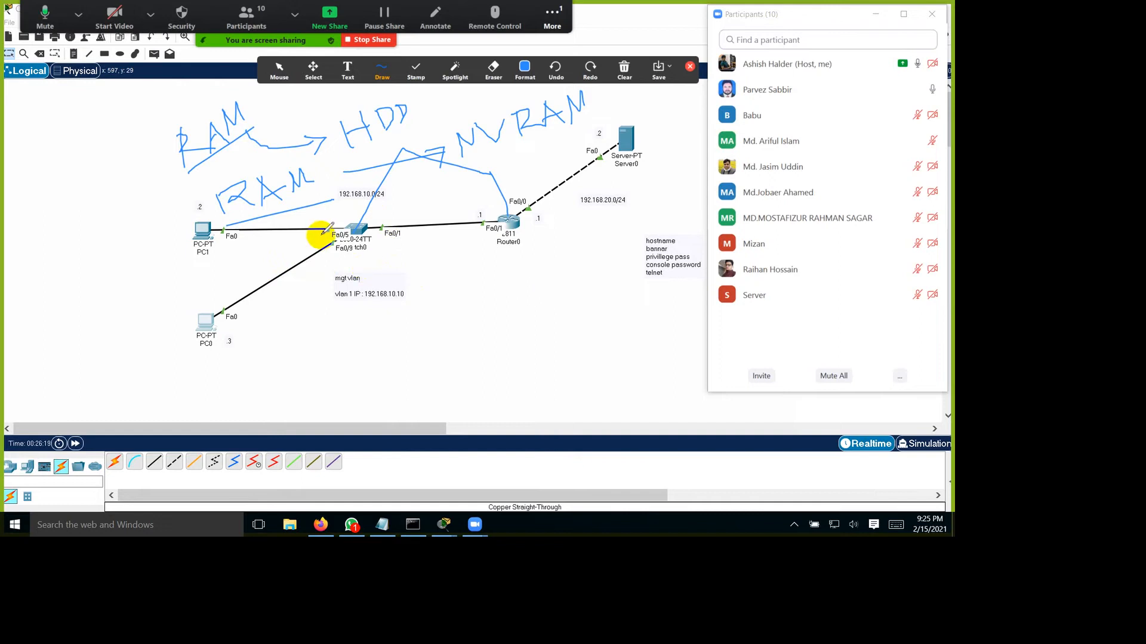
mouse_move(319, 259)
left_mouse_down()
mouse_move(338, 297)
mouse_move(364, 309)
mouse_move(466, 308)
mouse_move(626, 192)
mouse_move(635, 226)
left_mouse_up()
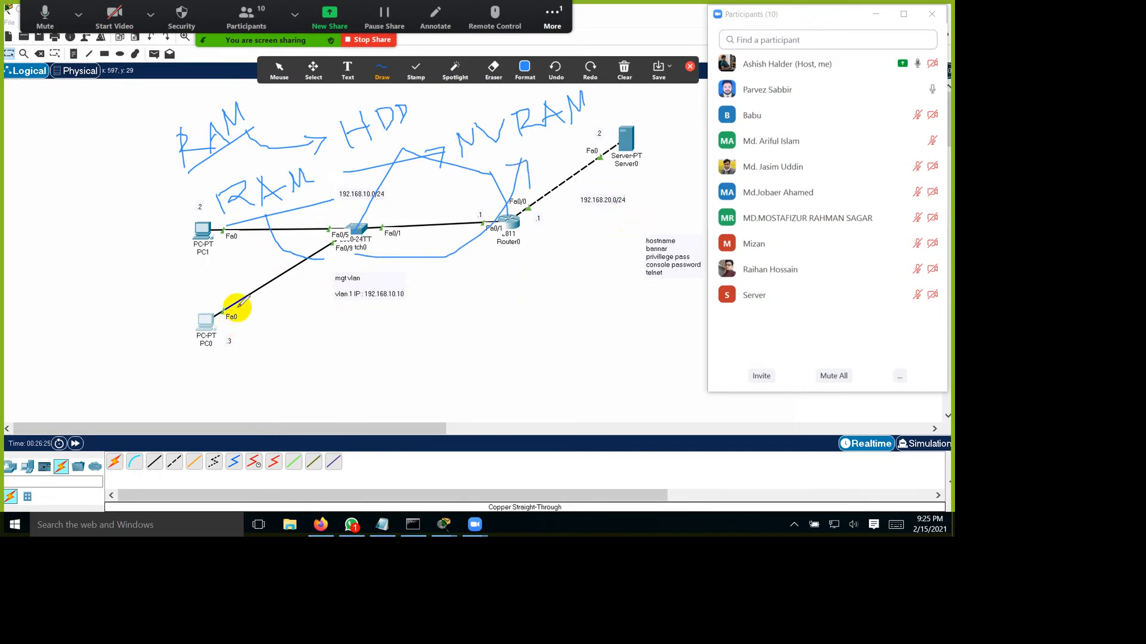
mouse_move(303, 264)
left_mouse_down()
mouse_move(333, 363)
mouse_move(358, 342)
left_mouse_up()
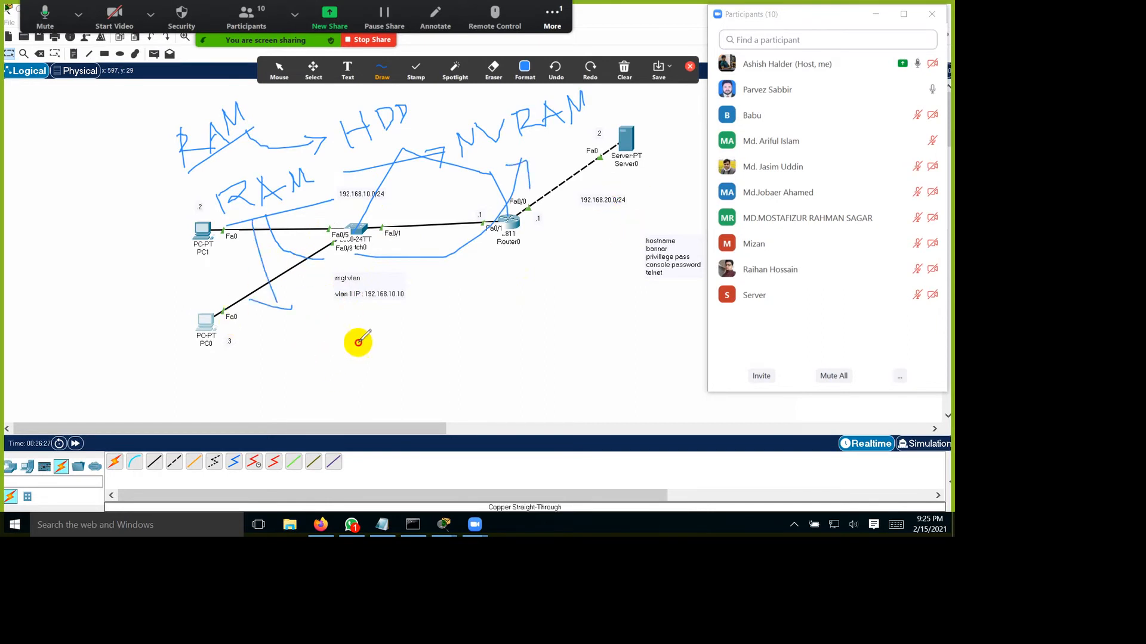
Step: Handwrite "Running config" and "start up config" with the save commands "copy run start" and "wr" on the topology
mouse_move(321, 411)
left_mouse_down()
mouse_move(329, 443)
mouse_move(332, 409)
mouse_move(337, 430)
mouse_move(470, 340)
mouse_move(500, 345)
left_mouse_up()
left_click(404, 372)
mouse_move(418, 414)
left_mouse_down()
mouse_move(430, 427)
mouse_move(463, 417)
mouse_move(475, 376)
mouse_move(485, 428)
mouse_move(504, 376)
mouse_move(524, 409)
mouse_move(555, 384)
left_mouse_up()
left_click_drag(401, 469, 549, 398)
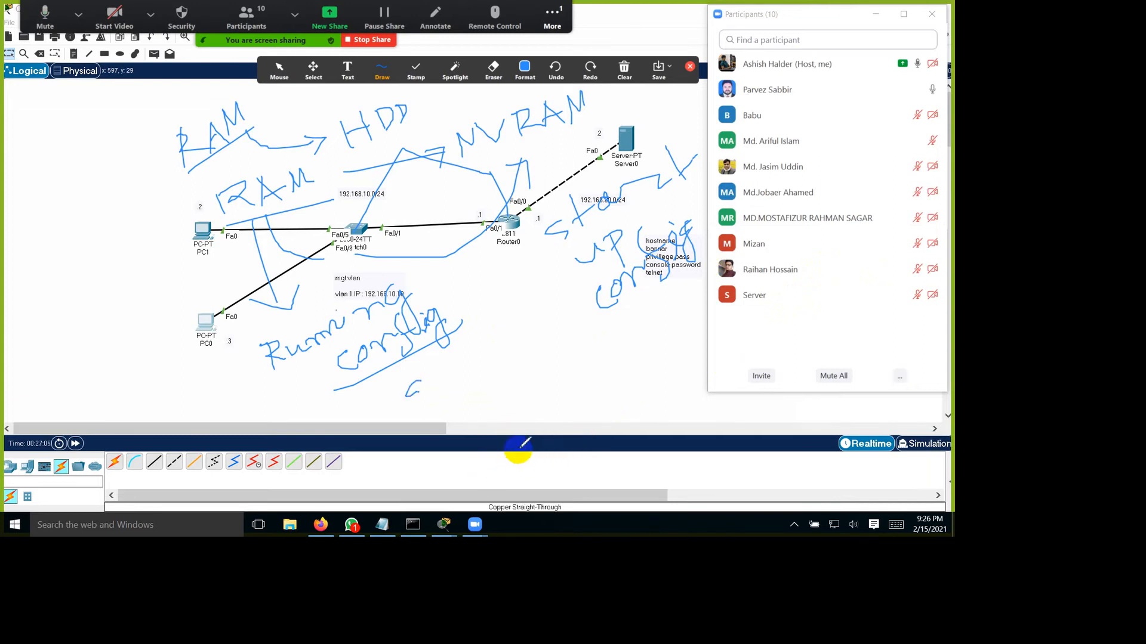
mouse_move(531, 439)
left_mouse_down()
mouse_move(542, 467)
mouse_move(546, 440)
left_mouse_up()
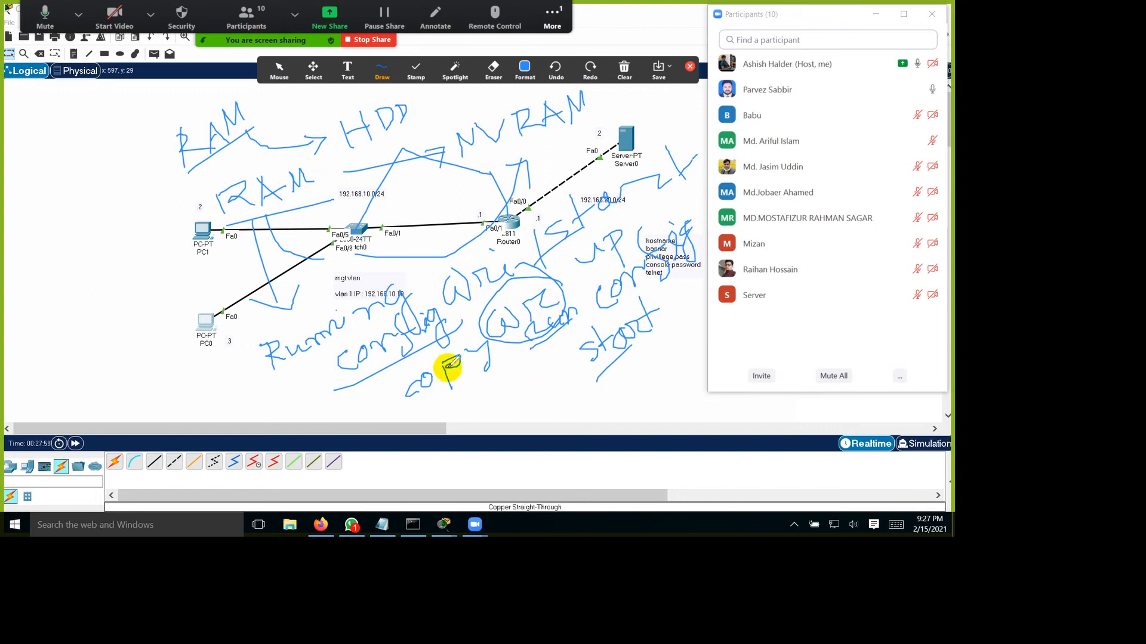
Step: Close the Zoom participants list, clear all drawings from the topology, and exit annotation mode
left_click(932, 14)
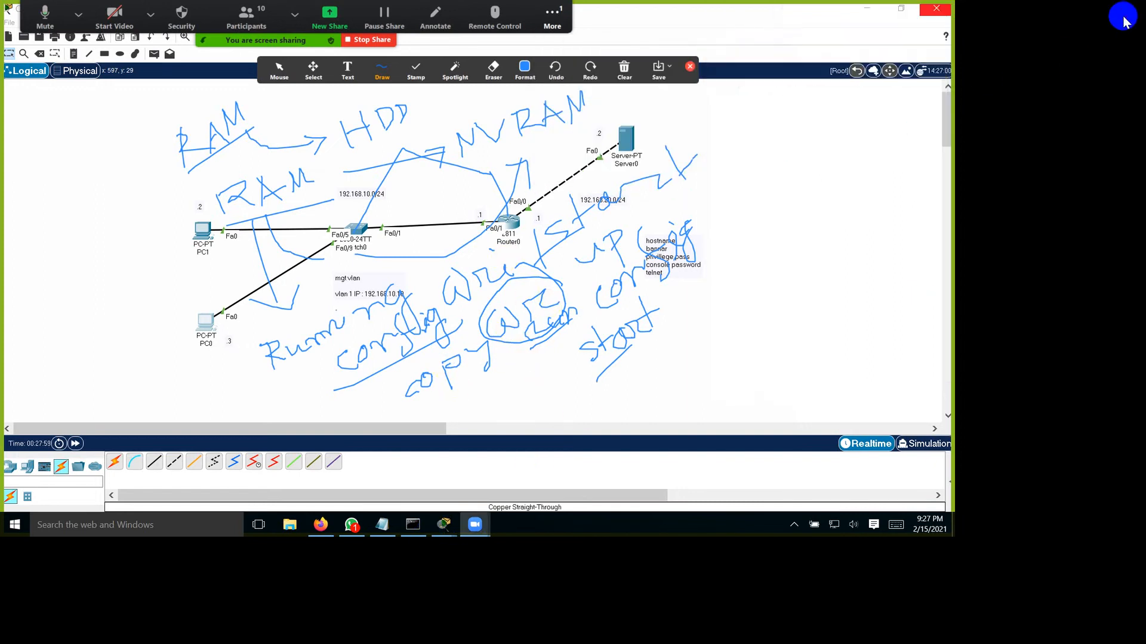
left_click(624, 67)
left_click(751, 115)
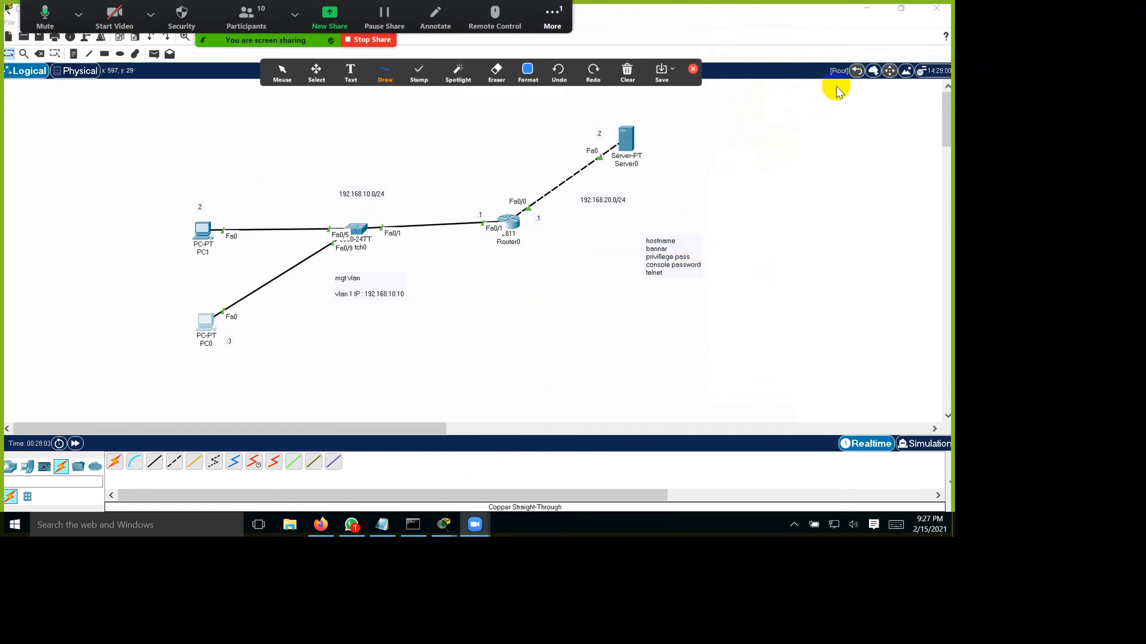
left_click(692, 69)
left_click(621, 266)
Step: Open Router0's command line and run show startup-config to check the saved configuration
left_click(513, 222)
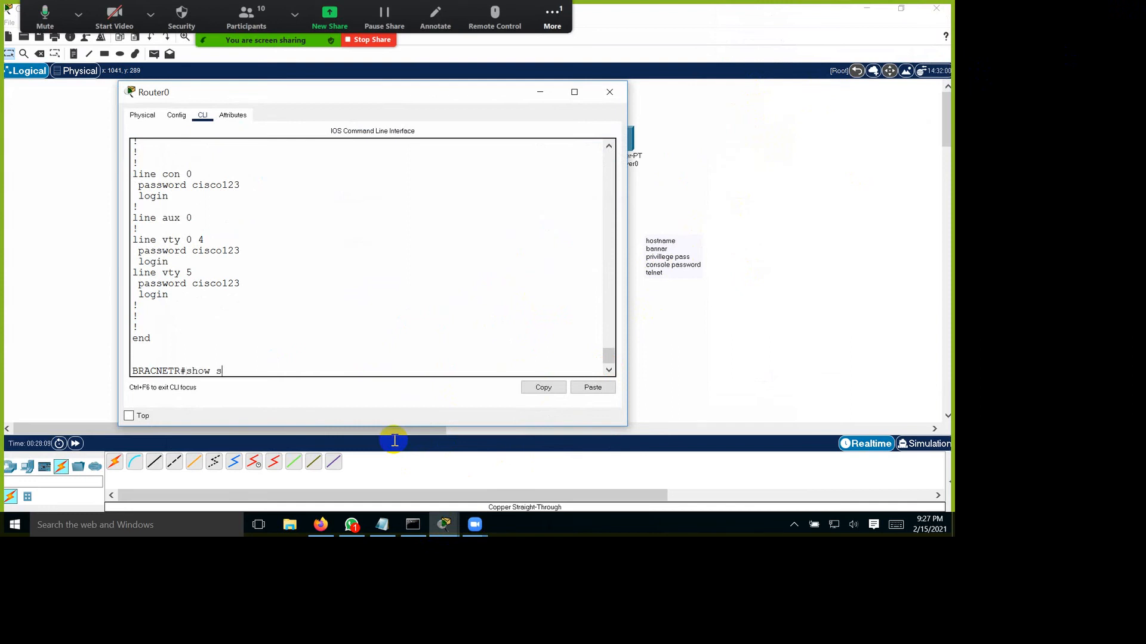
type("show start")
key("Tab")
key("Return")
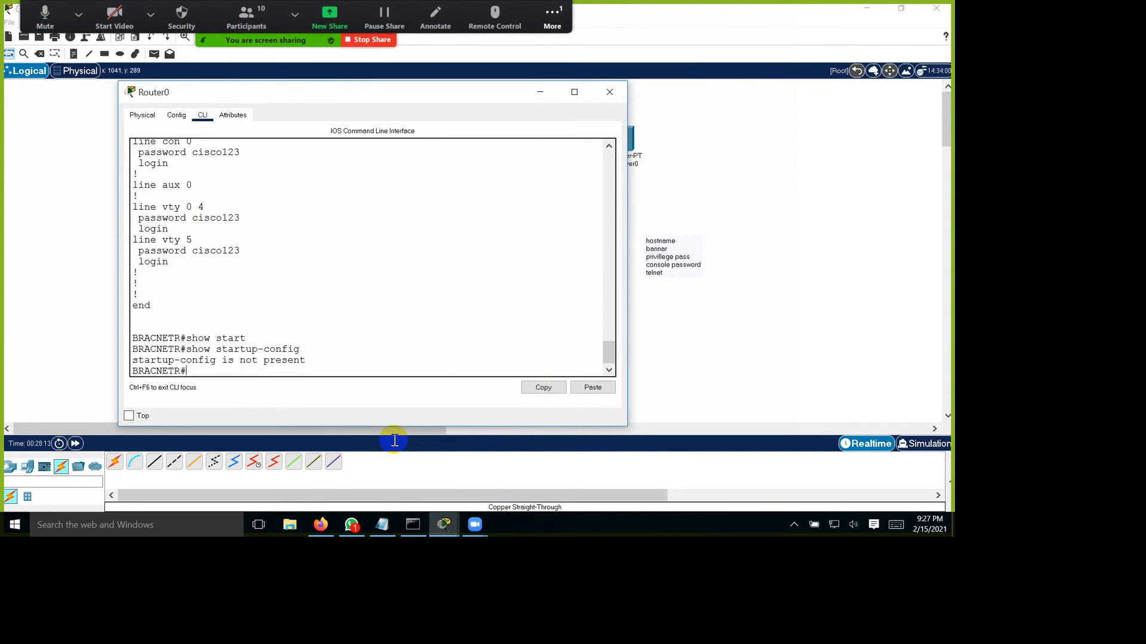
Step: Save Router0's configuration with copy running-config startup-config, accepting the default destination filename
left_click_drag(353, 424, 158, 426)
left_click(279, 449)
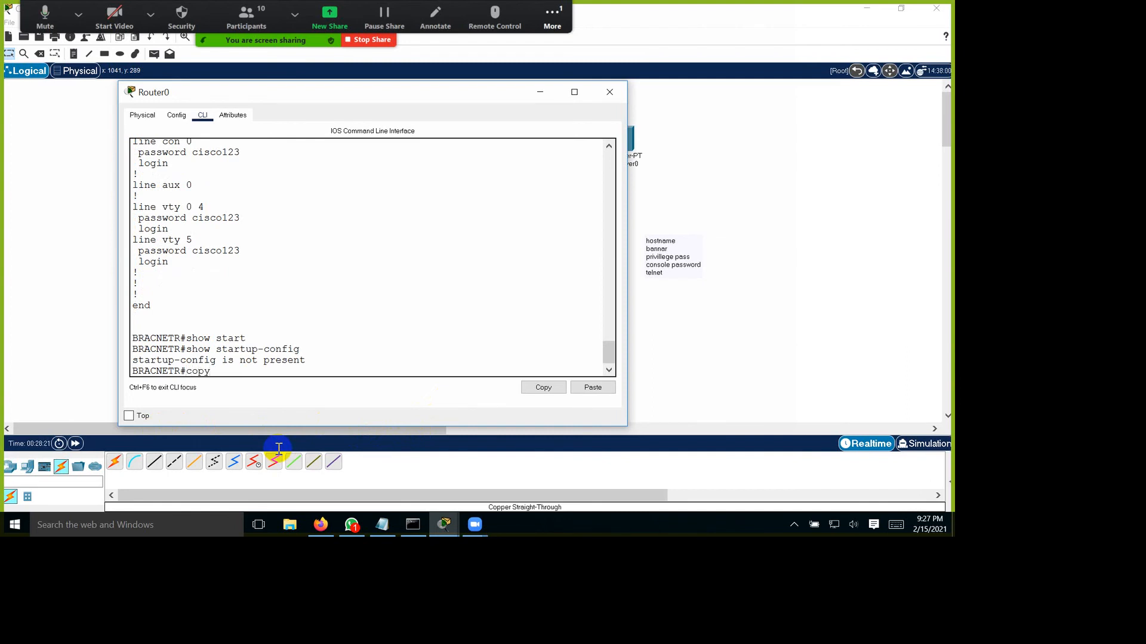
key("Tab")
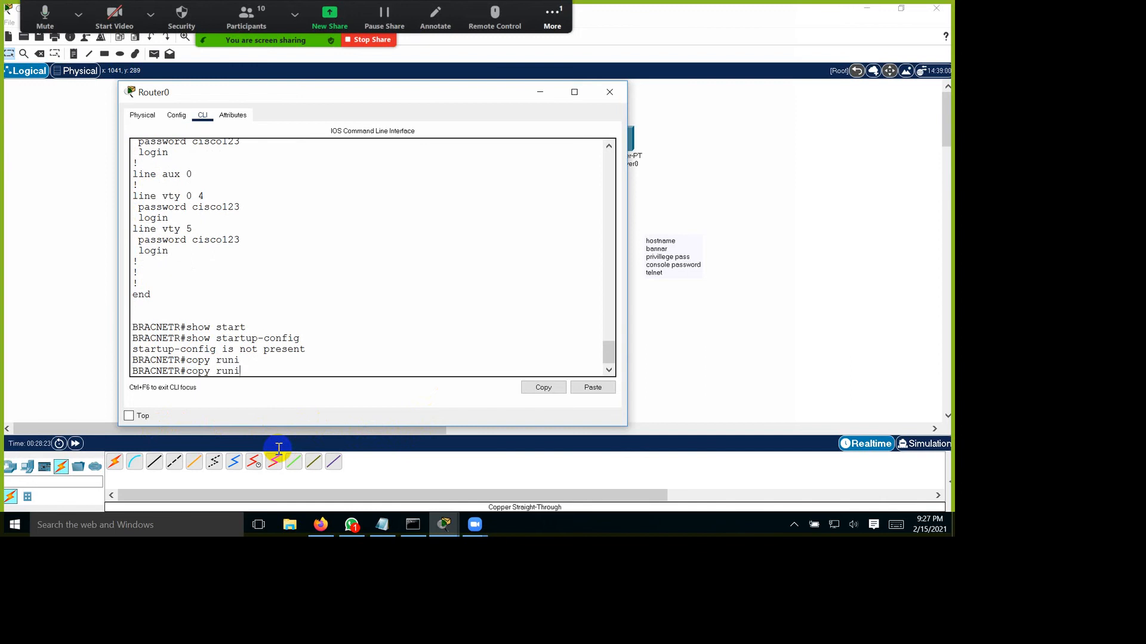
key("Tab")
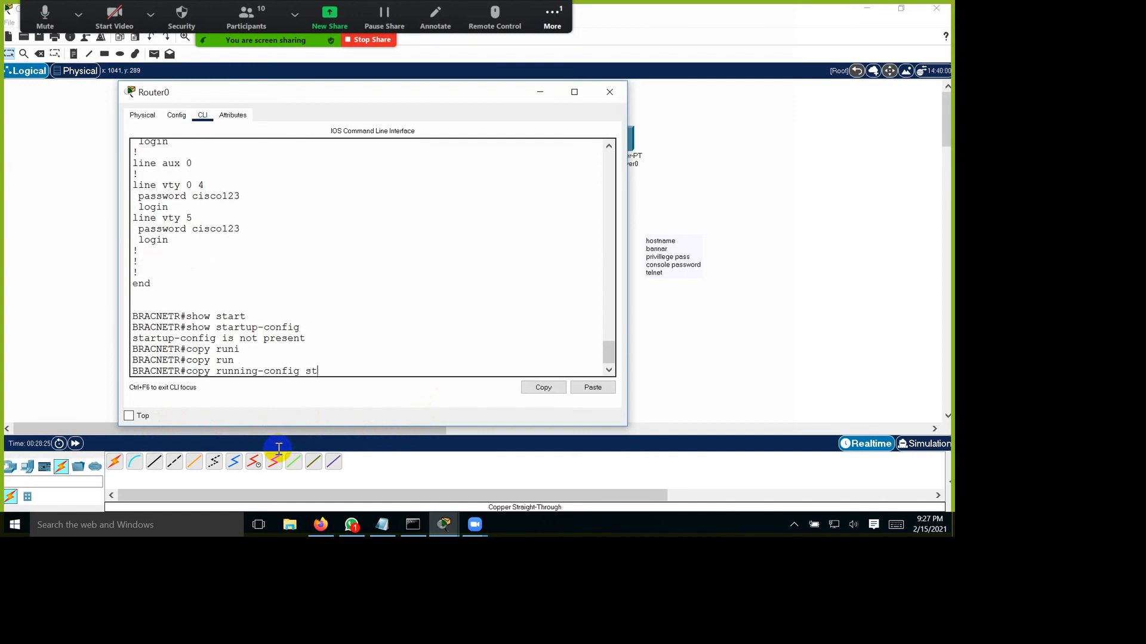
key("Tab")
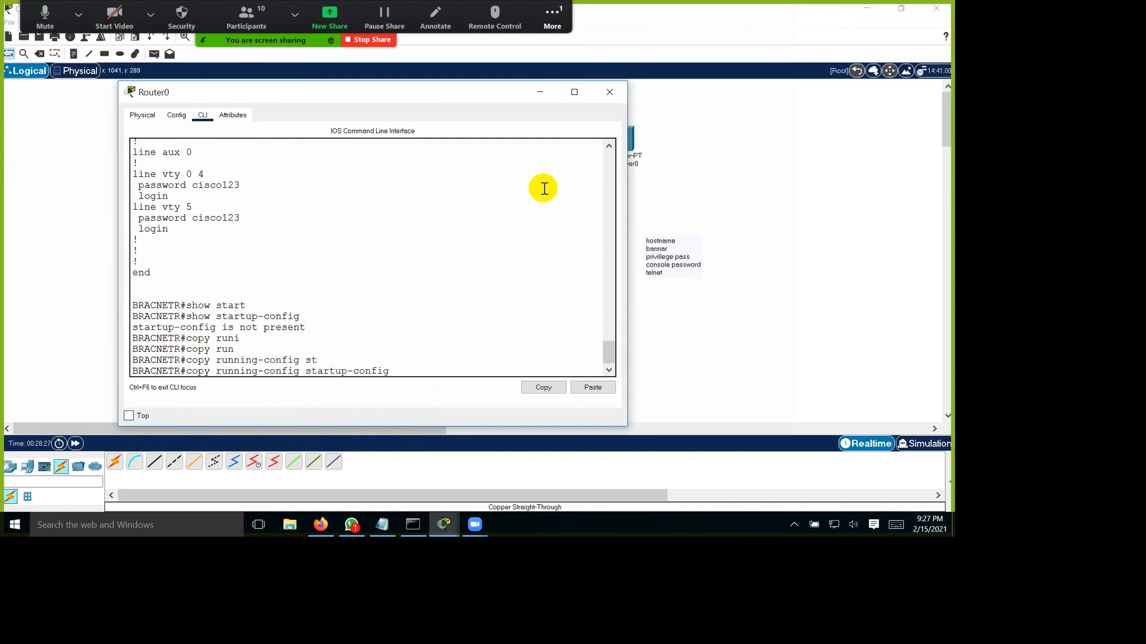
key("Return")
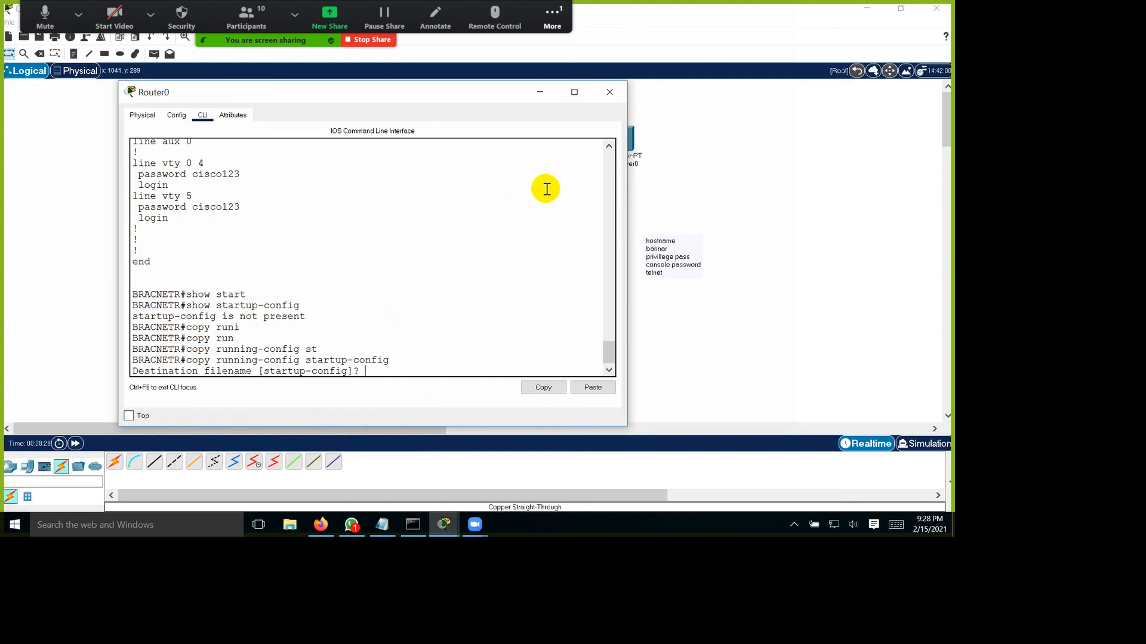
key("Return")
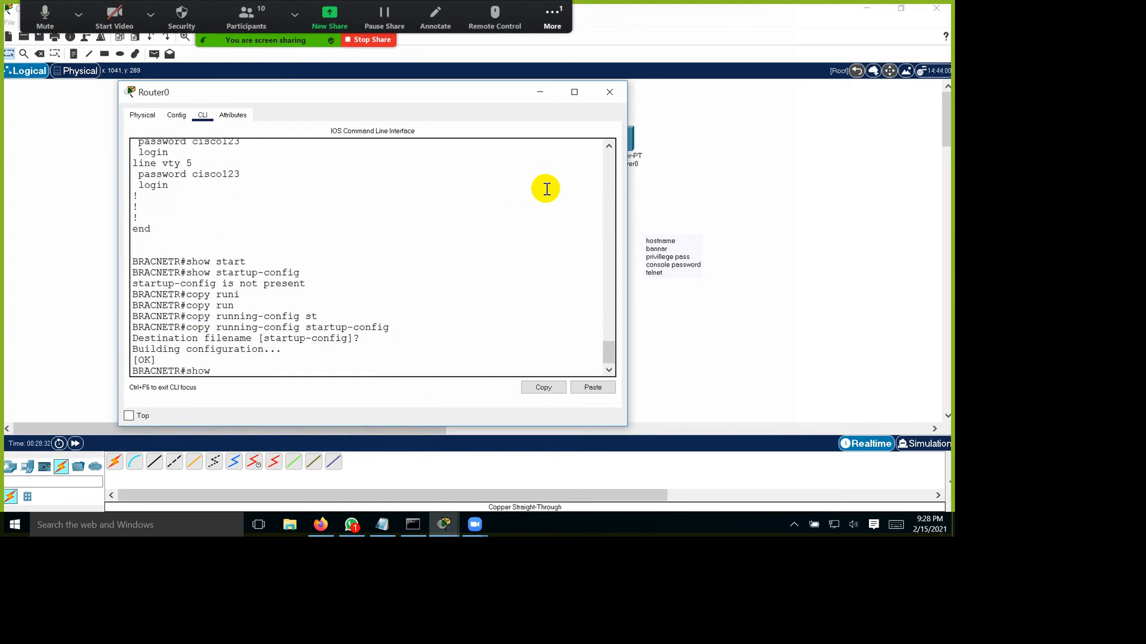
Step: Run show startup-config on Router0 and review the whole saved configuration, including the interface addresses and line settings
type("show st")
key("Tab")
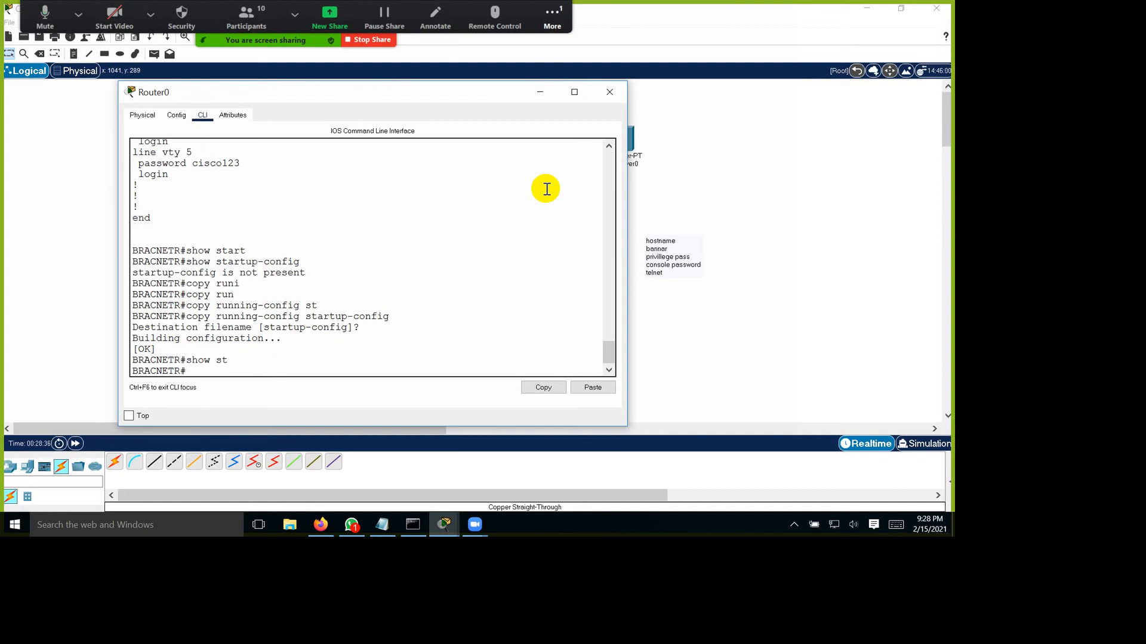
key("Up")
key("Up")
key("Return")
key("space")
key("space")
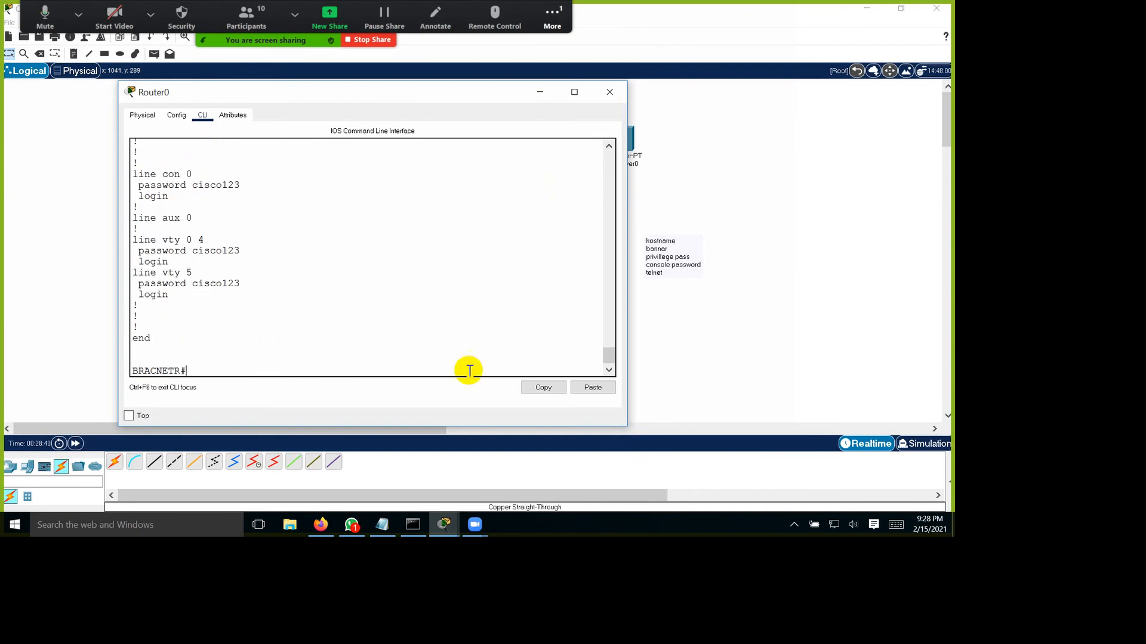
scroll(389, 370, "up", 1)
scroll(389, 377, "up", 12)
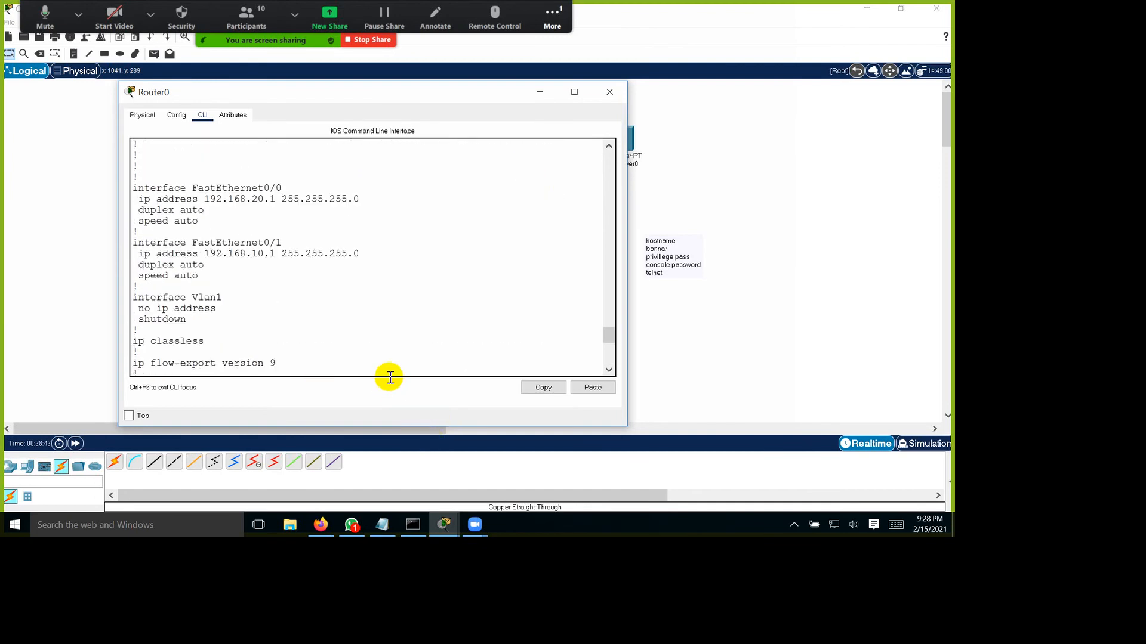
scroll(389, 377, "up", 12)
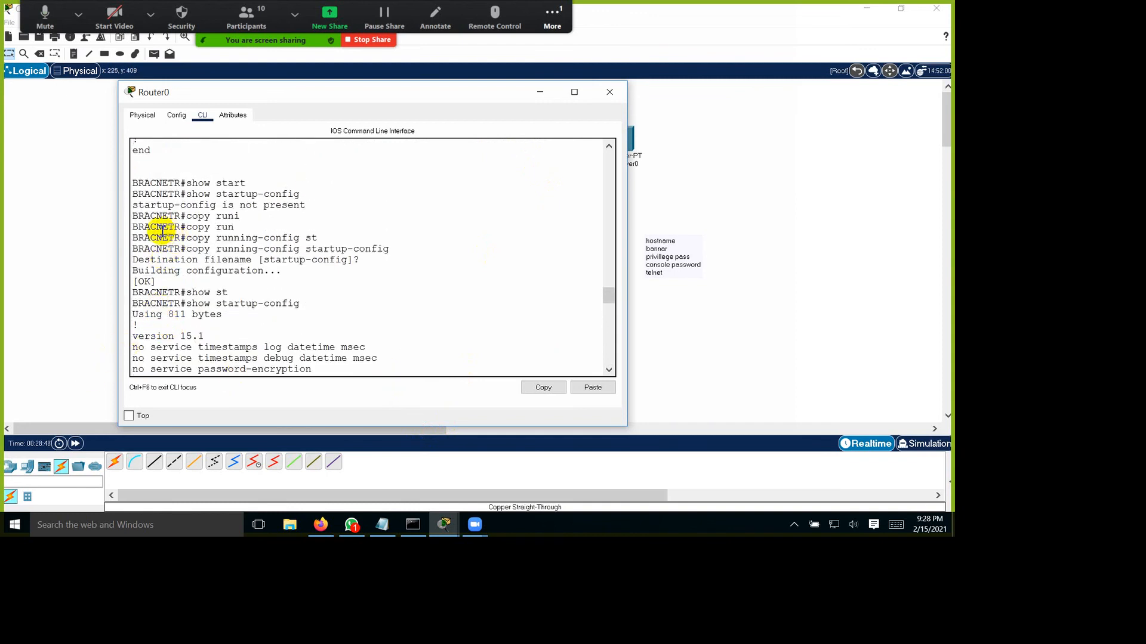
Step: Copy Router0's command lines from show startup-config through copy running-config startup-config into the Notepad notes, add blank lines, and minimize Notepad
left_click_drag(133, 194, 283, 278)
left_click_drag(409, 284, 472, 296)
key("ctrl+c")
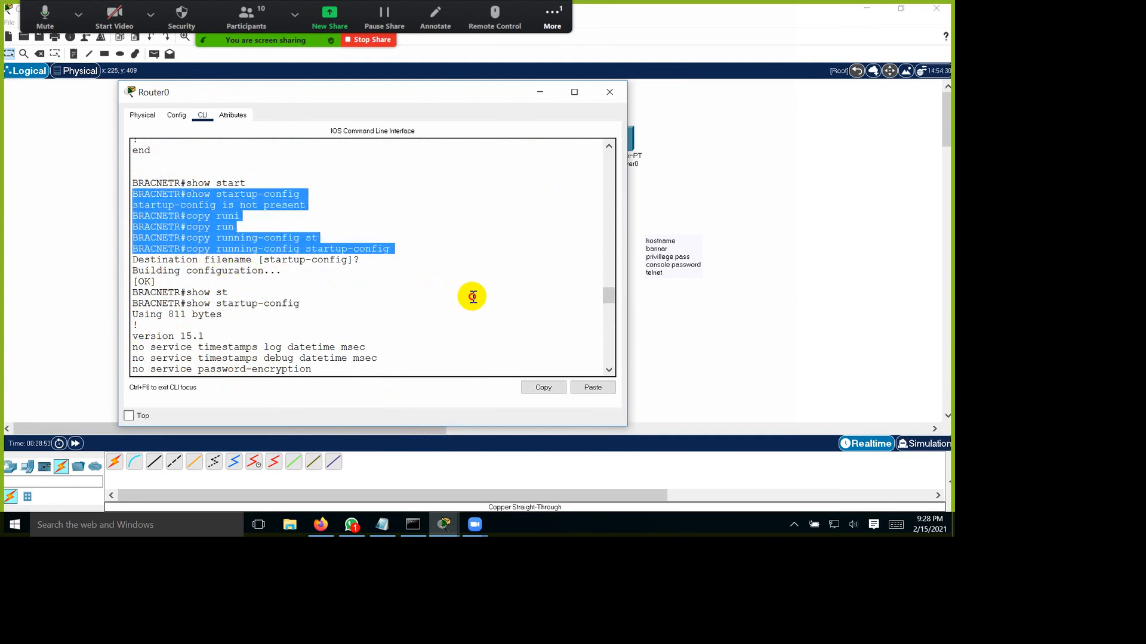
right_click(246, 260)
left_click(225, 223)
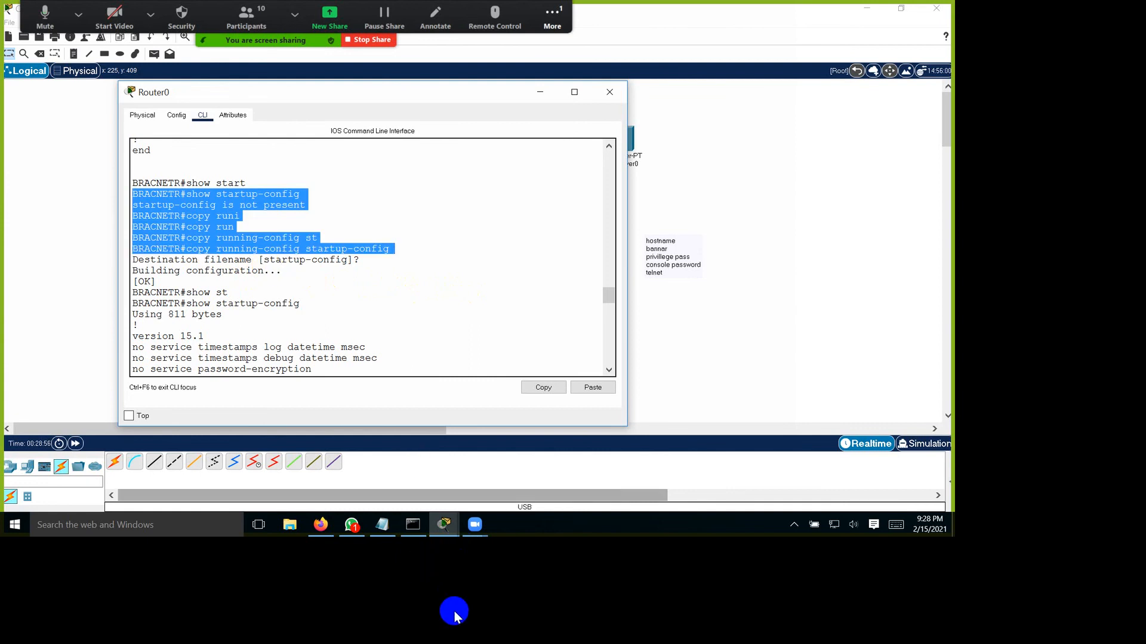
left_click(382, 525)
left_click_drag(206, 180, 477, 148)
key("ctrl+v")
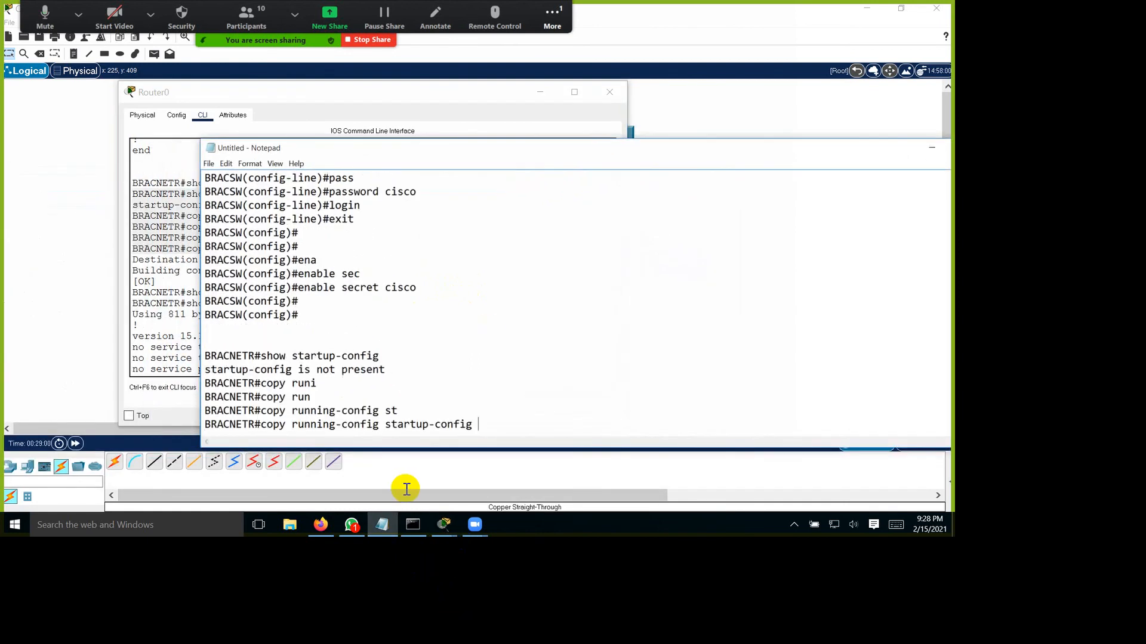
key("Return")
key("Return")
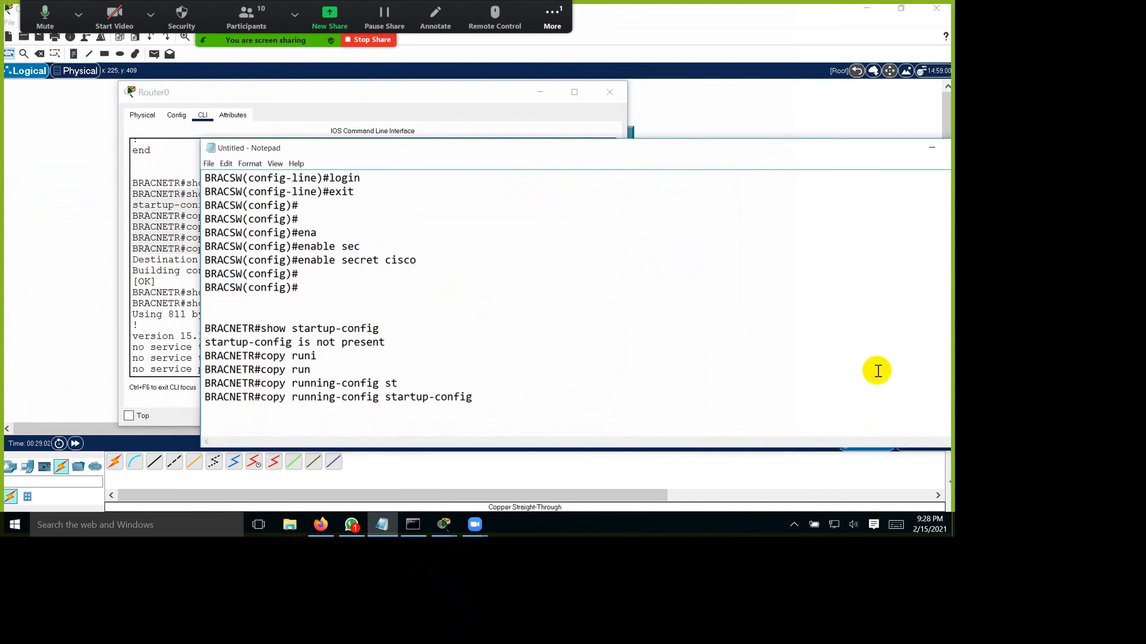
left_click(932, 148)
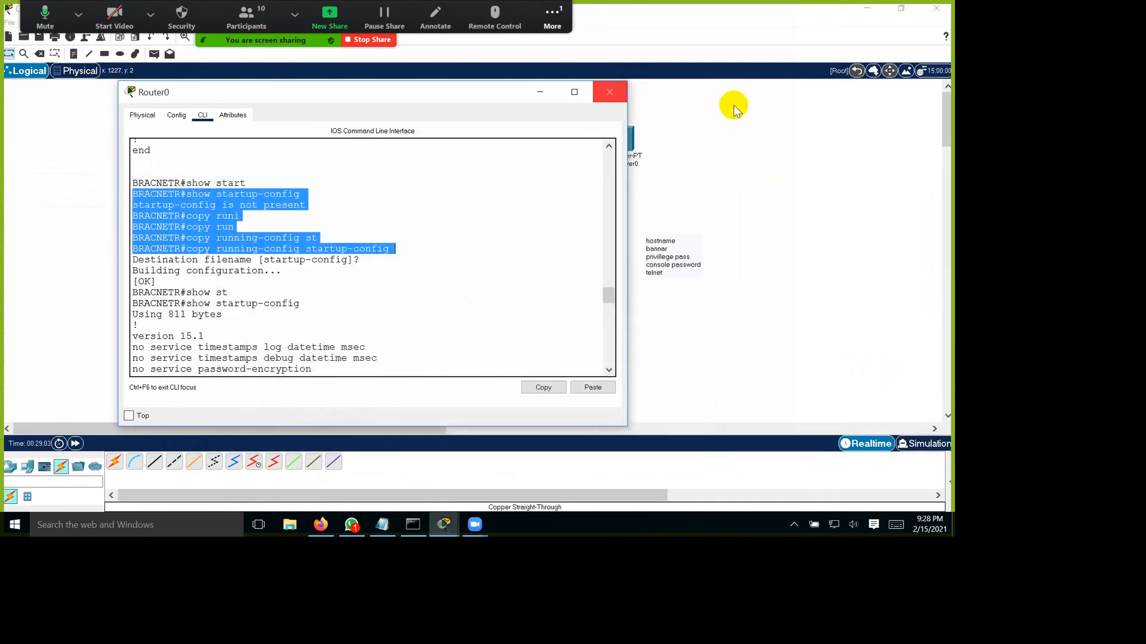
Step: Open Switch0's command line, exit global configuration mode, and save the running configuration with write
left_click(434, 274)
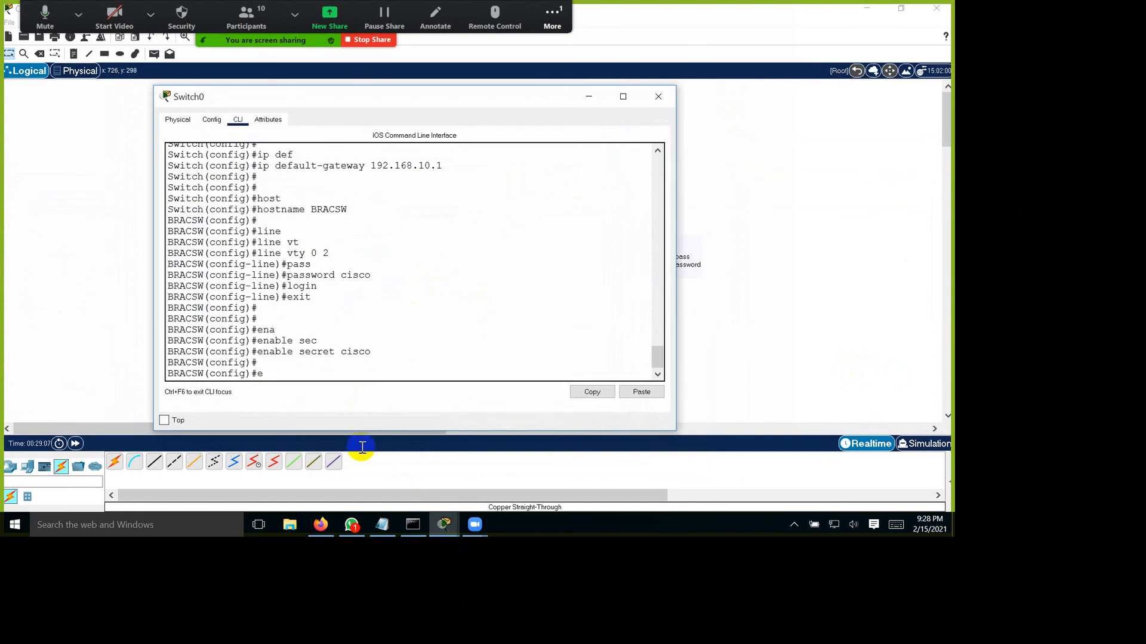
type("t")
key("Return")
key("Return")
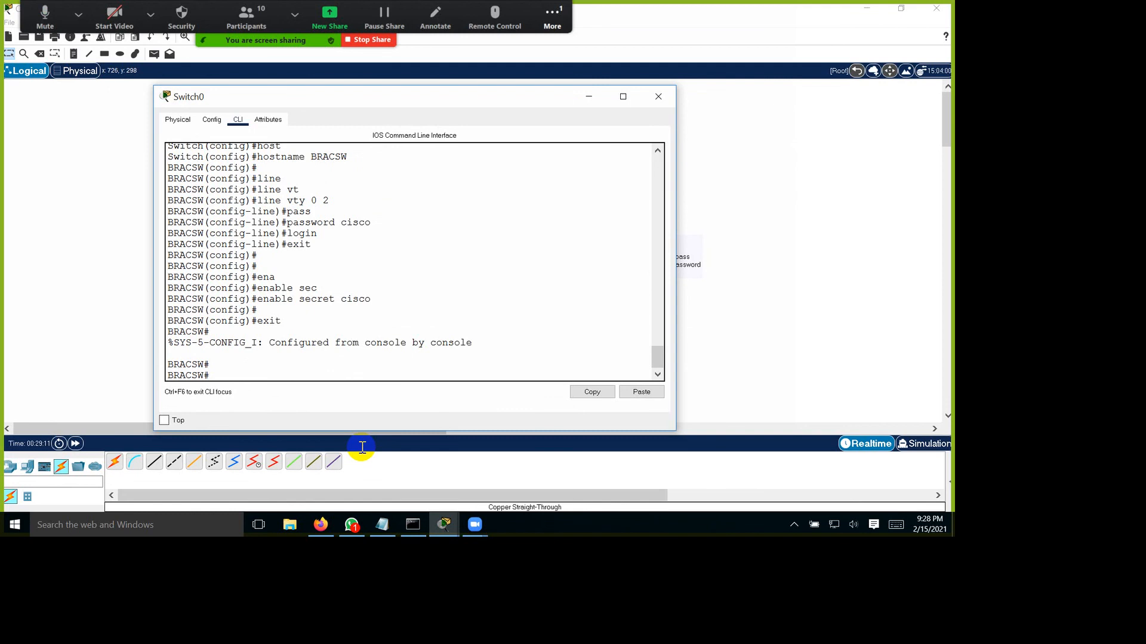
type("wr")
key("Tab")
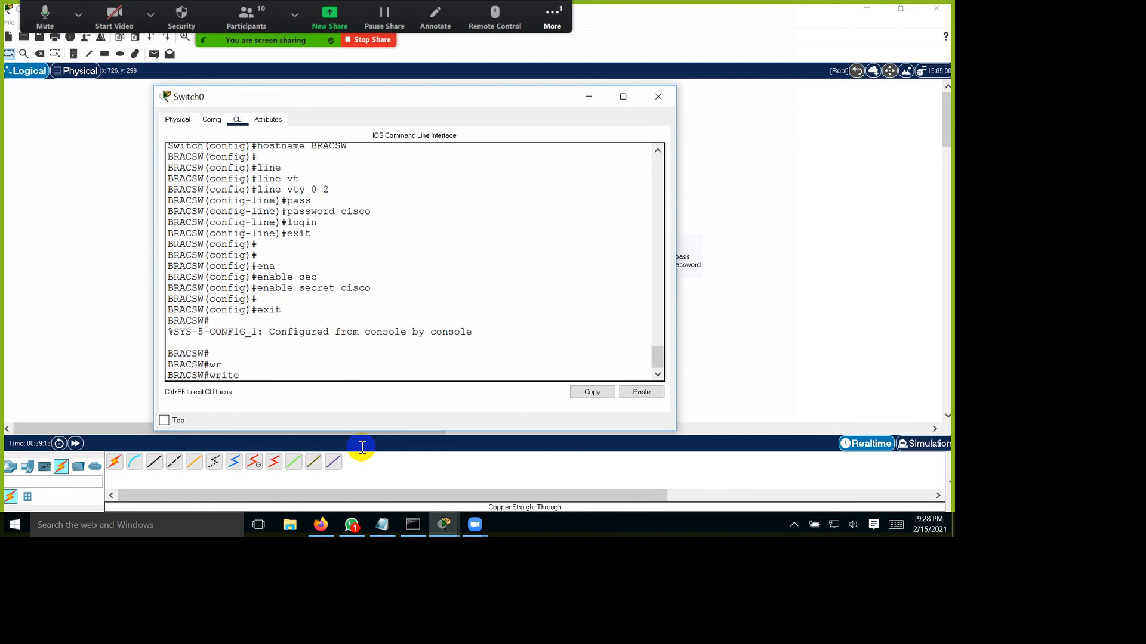
key("Return")
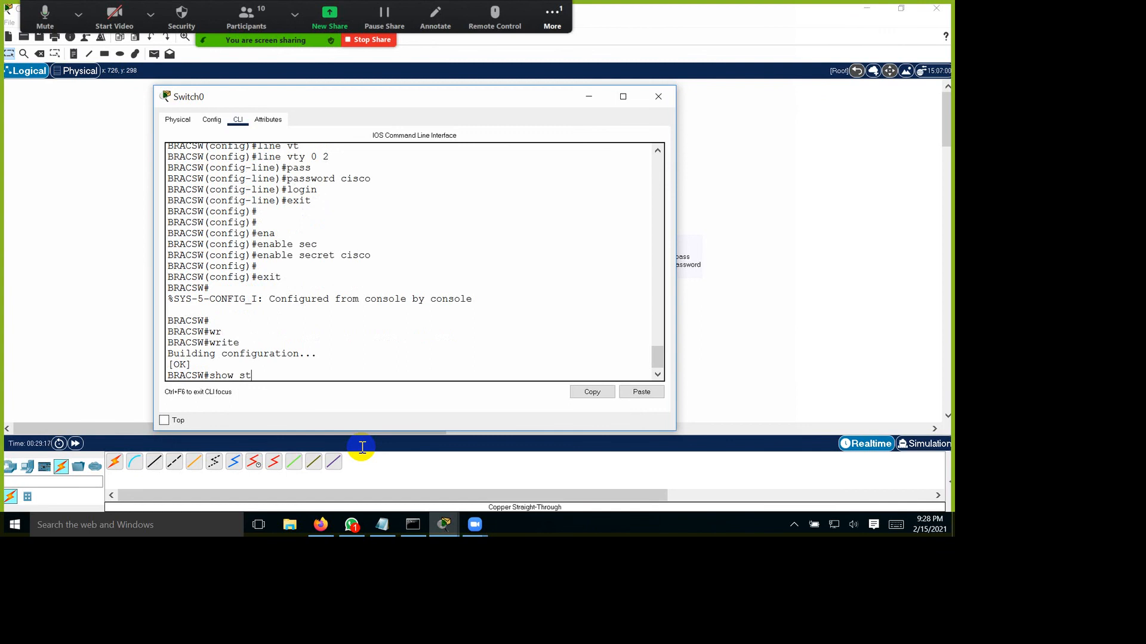
Step: Run show startup-config on Switch0 and page through the full saved configuration to check it
type("show start")
key("Tab")
key("Return")
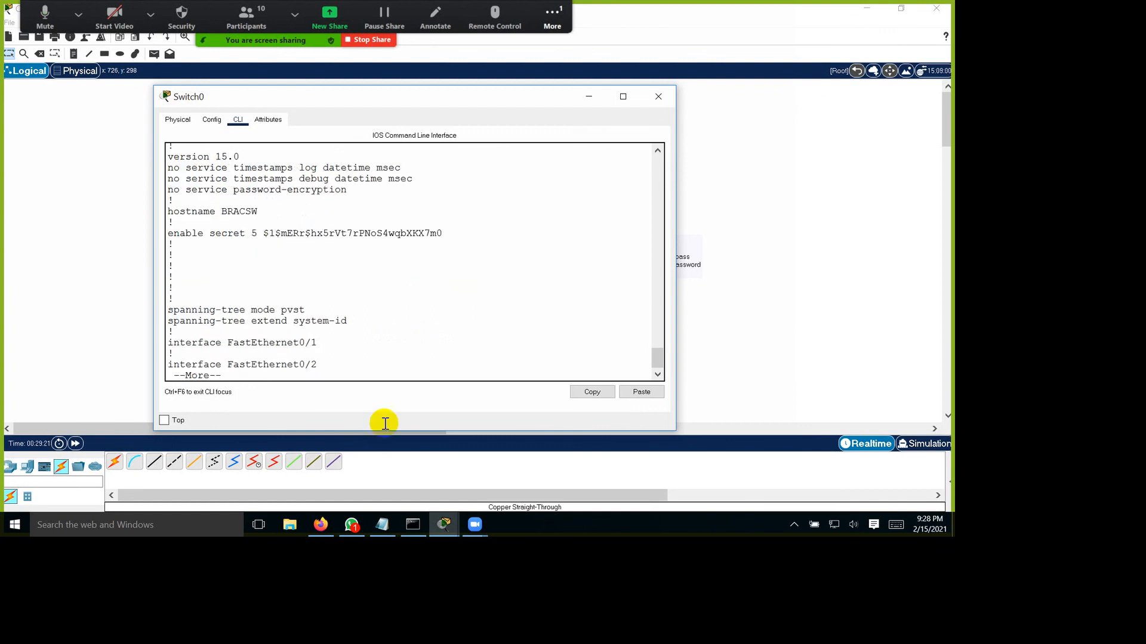
key("space")
key("space")
key("space")
scroll(410, 401, "up", 15)
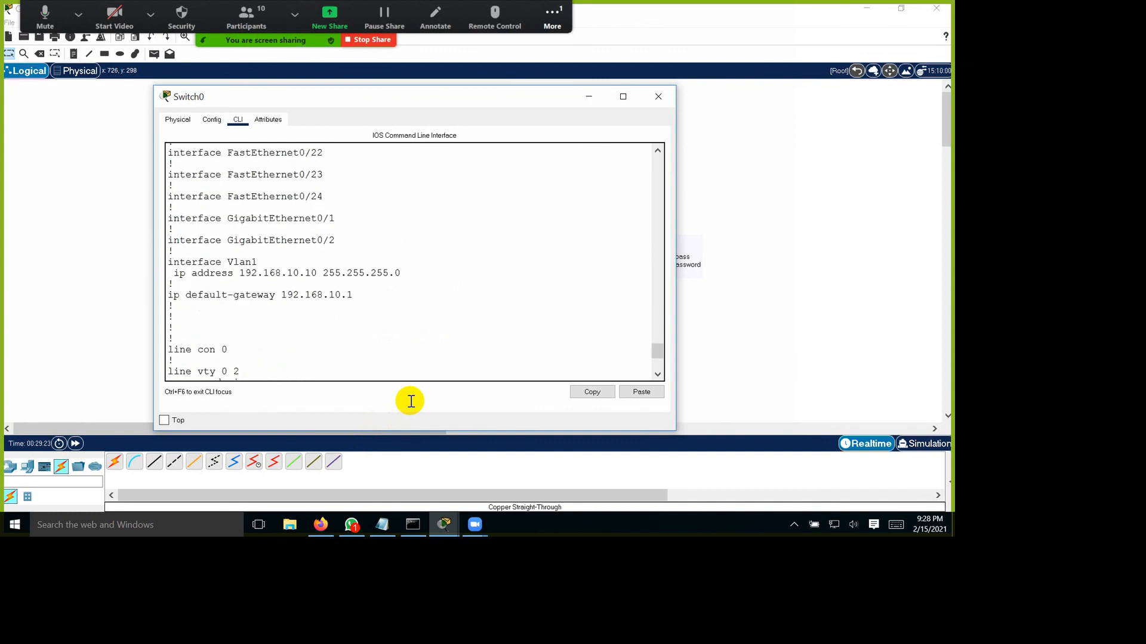
scroll(411, 401, "up", 10)
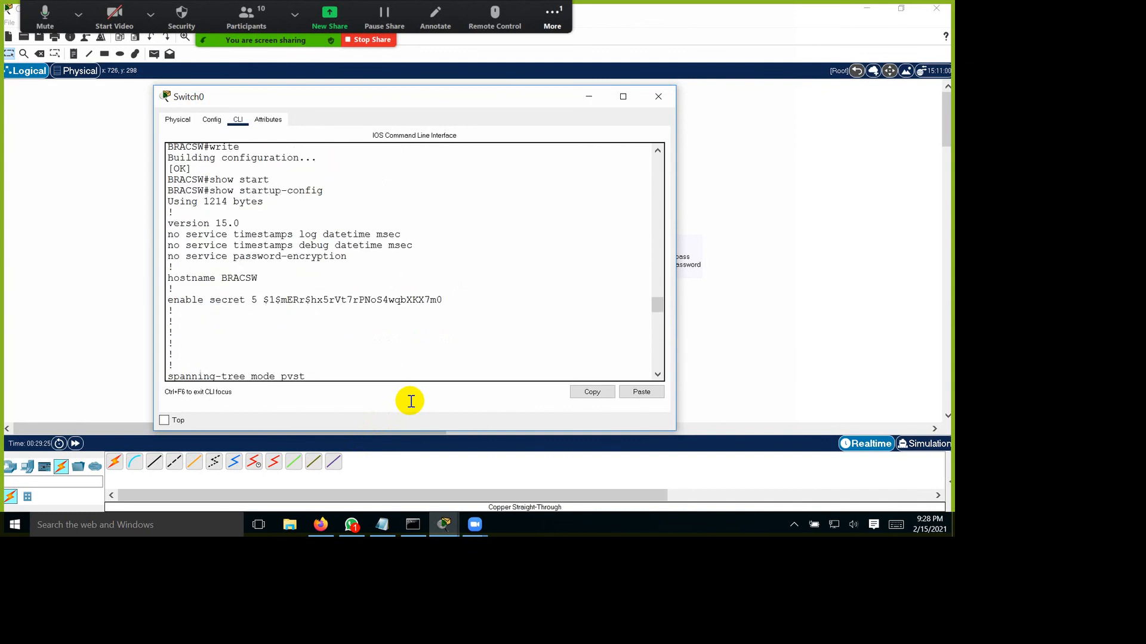
scroll(287, 260, "up", 1)
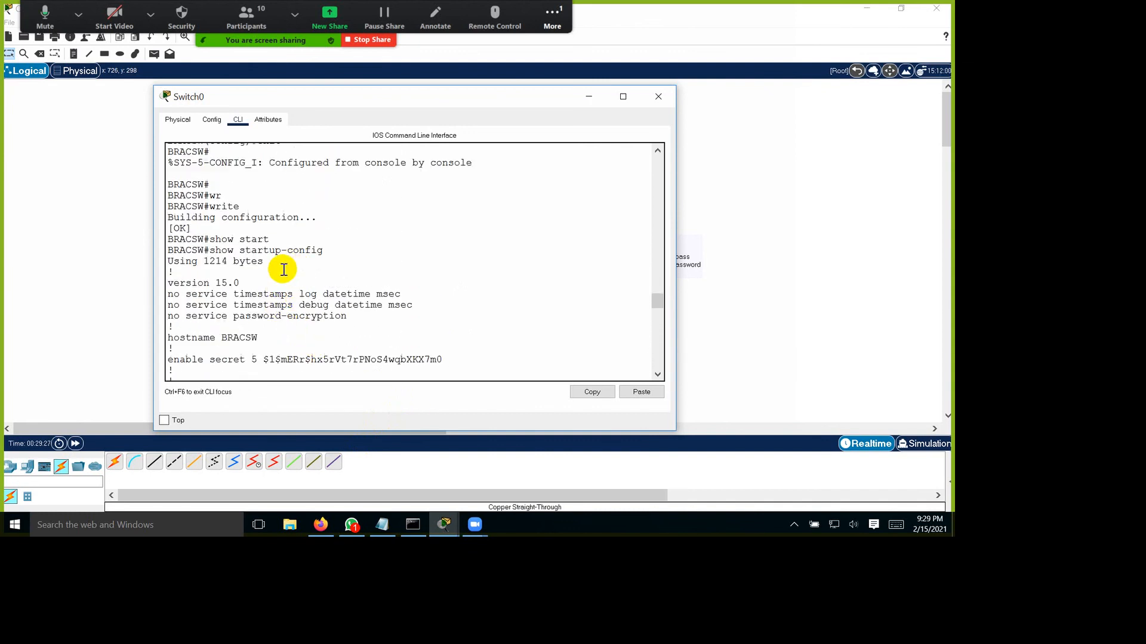
Step: Copy Switch0's lines from write through show startup-config to the end of the Notepad notes and add blank lines
left_click_drag(222, 250, 409, 302)
right_click(256, 252)
left_click(284, 271)
left_click(461, 624)
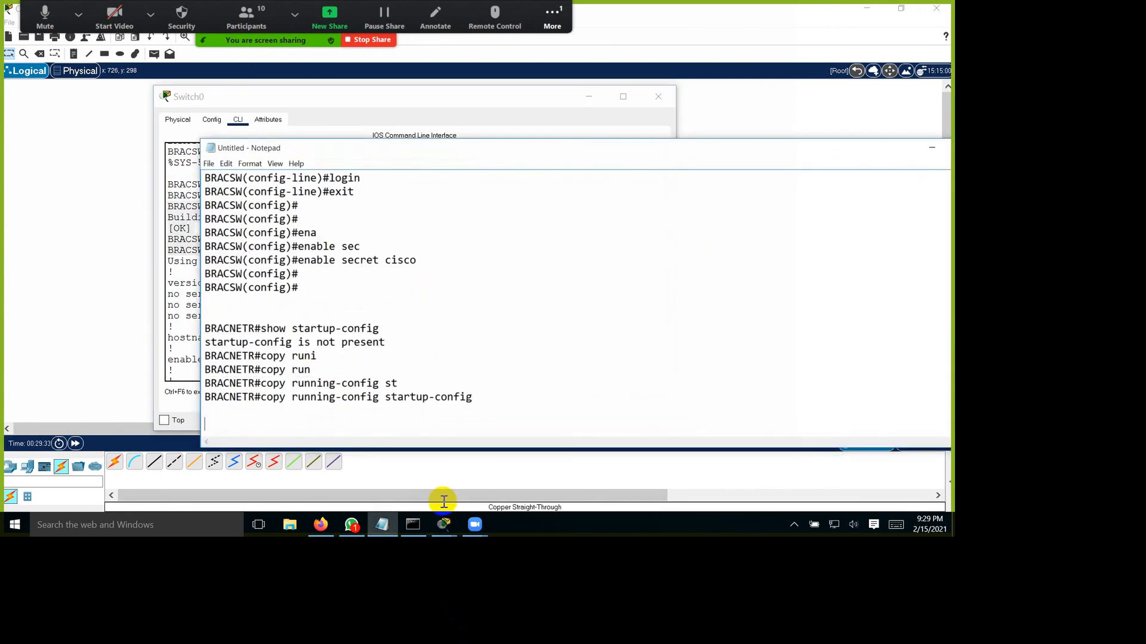
key("ctrl+v")
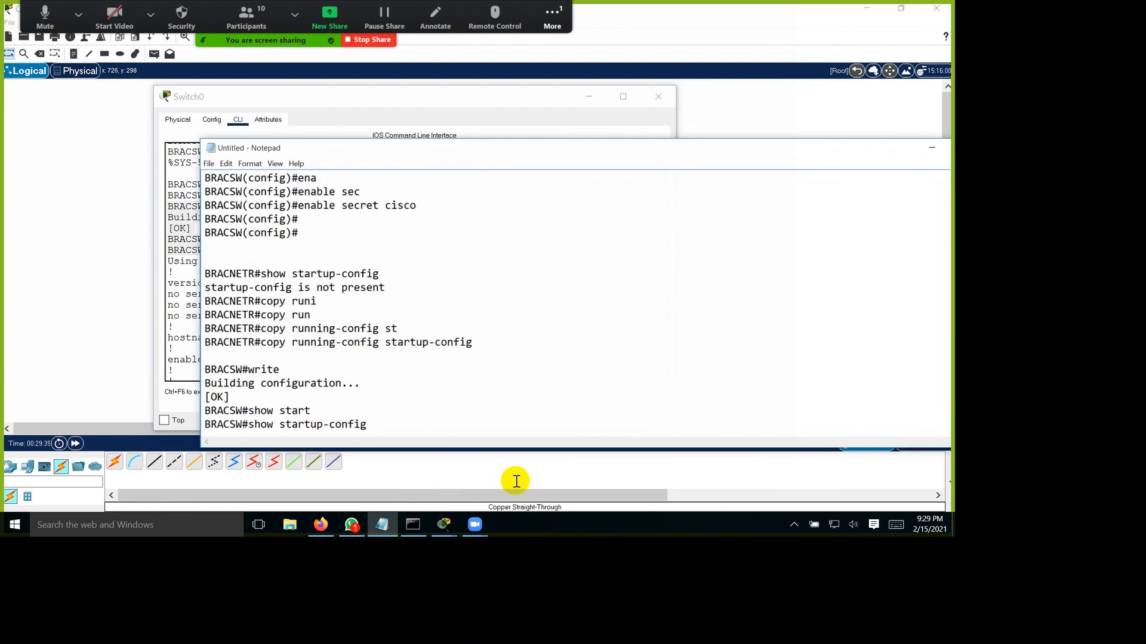
key("Return")
key("Return")
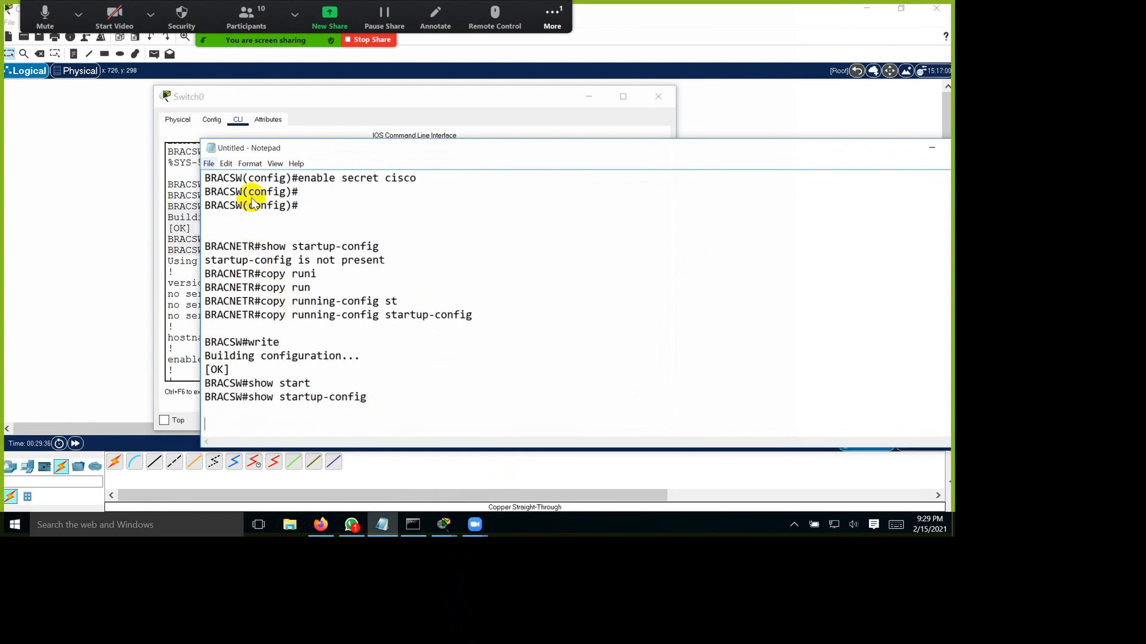
Step: Save the notes as a text document named MVB-LAB-1 on the Desktop and close Notepad
key("alt+f")
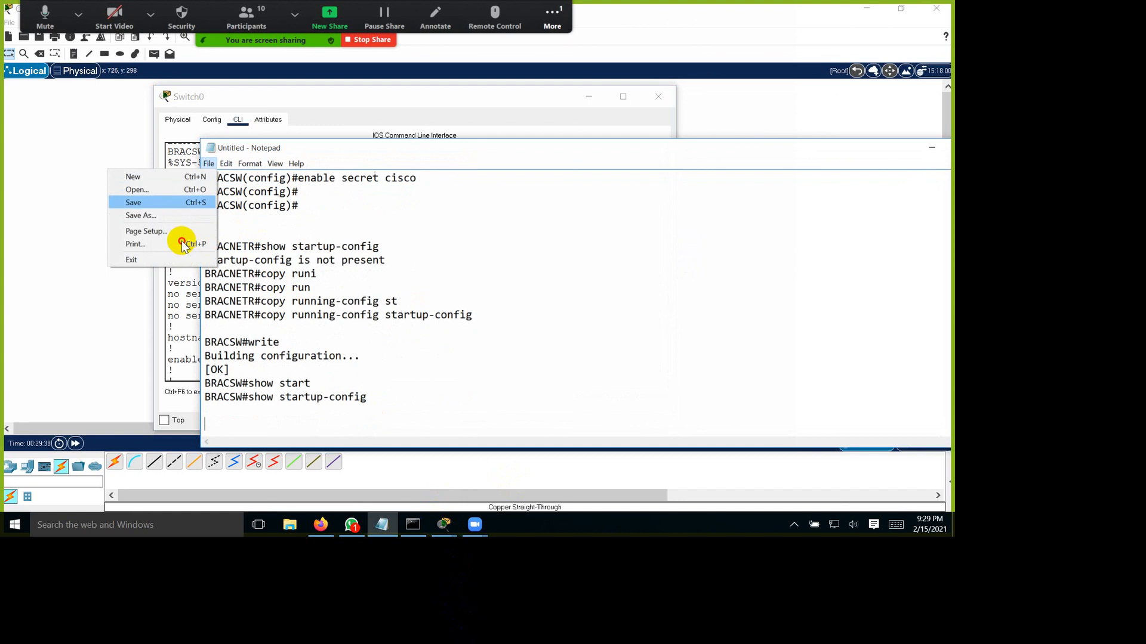
left_click(173, 203)
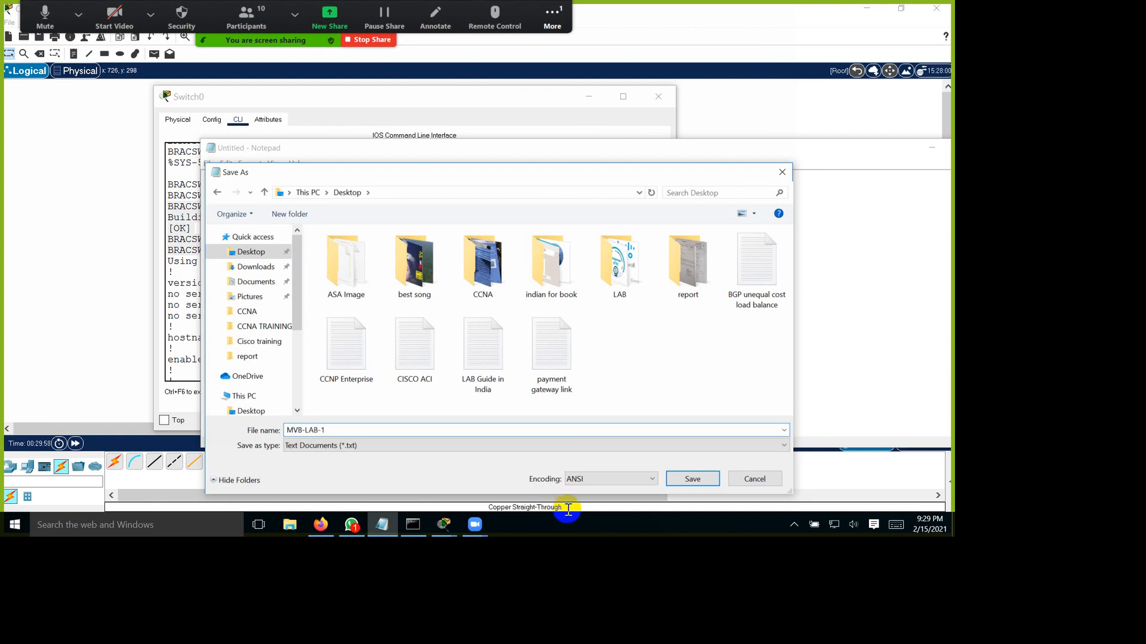
left_click(694, 480)
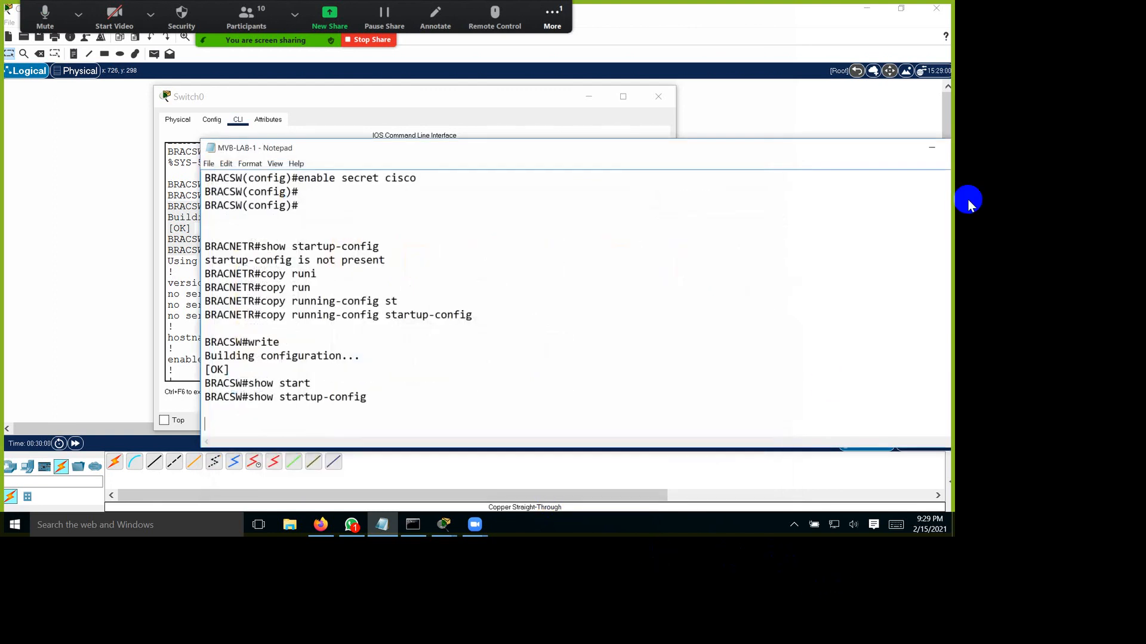
left_click_drag(906, 154, 785, 152)
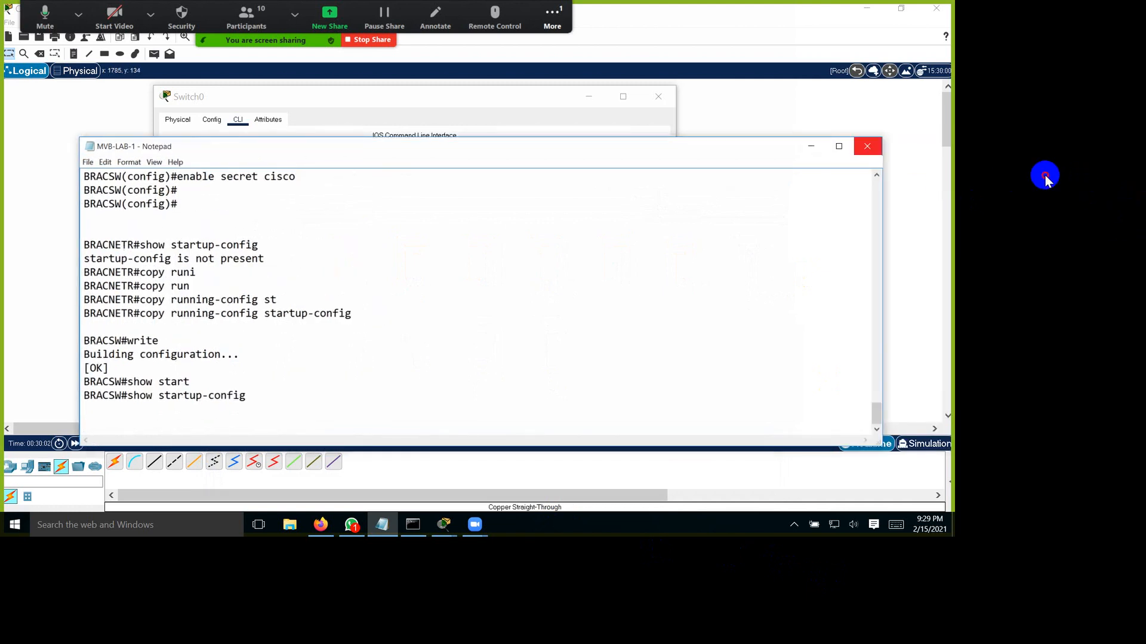
left_click(867, 146)
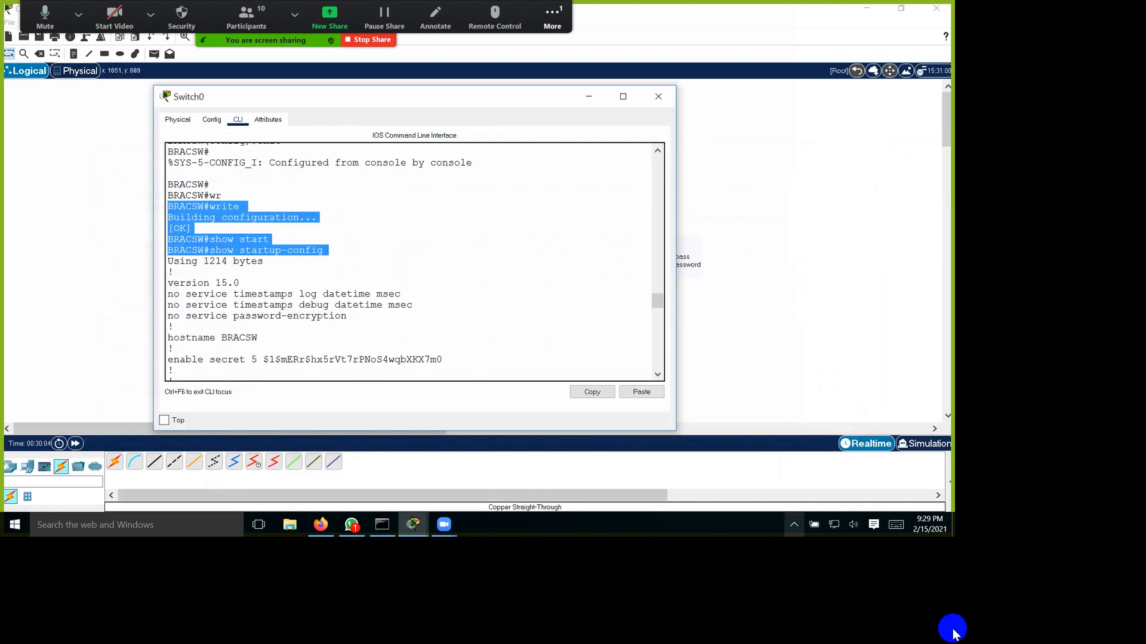